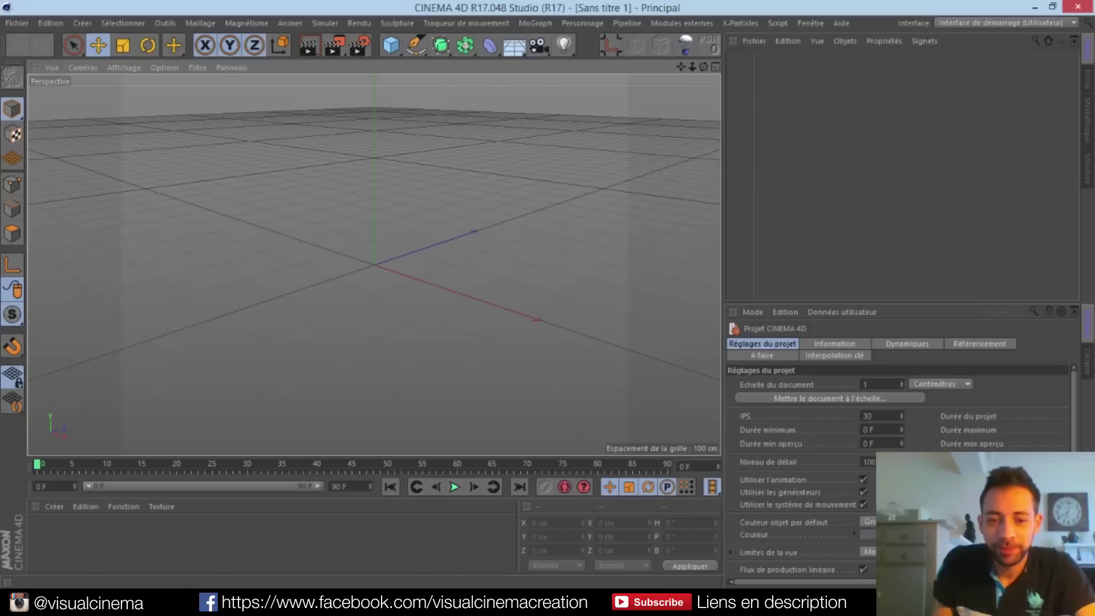
Load the Female Bust base mesh from the Sculpting presets in the Médiathèque, and close the library window
click(811, 22)
click(843, 91)
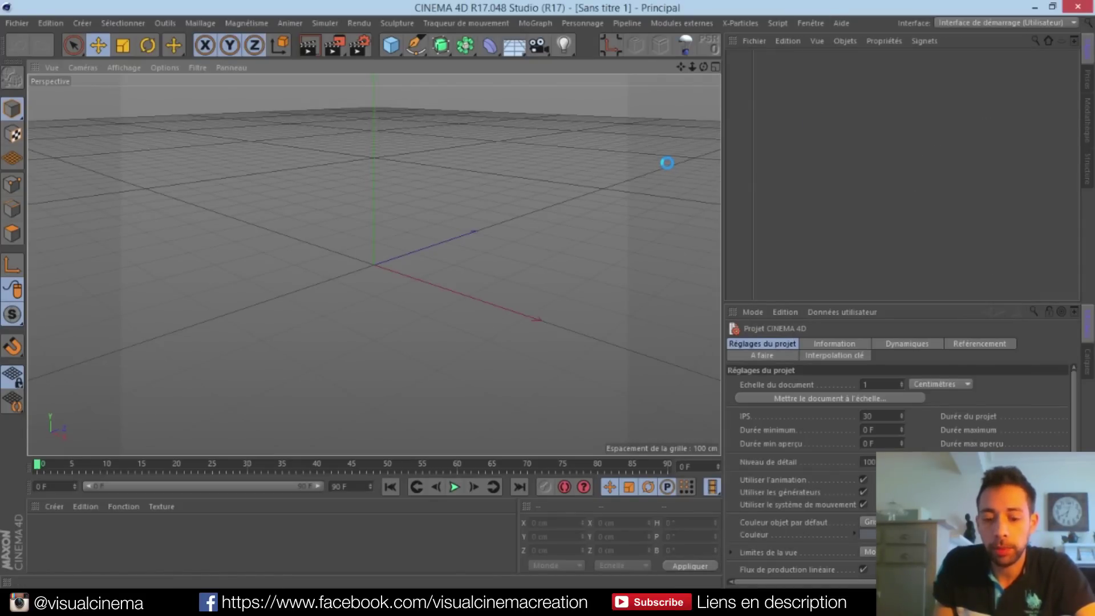
scroll(414, 111, up, 3)
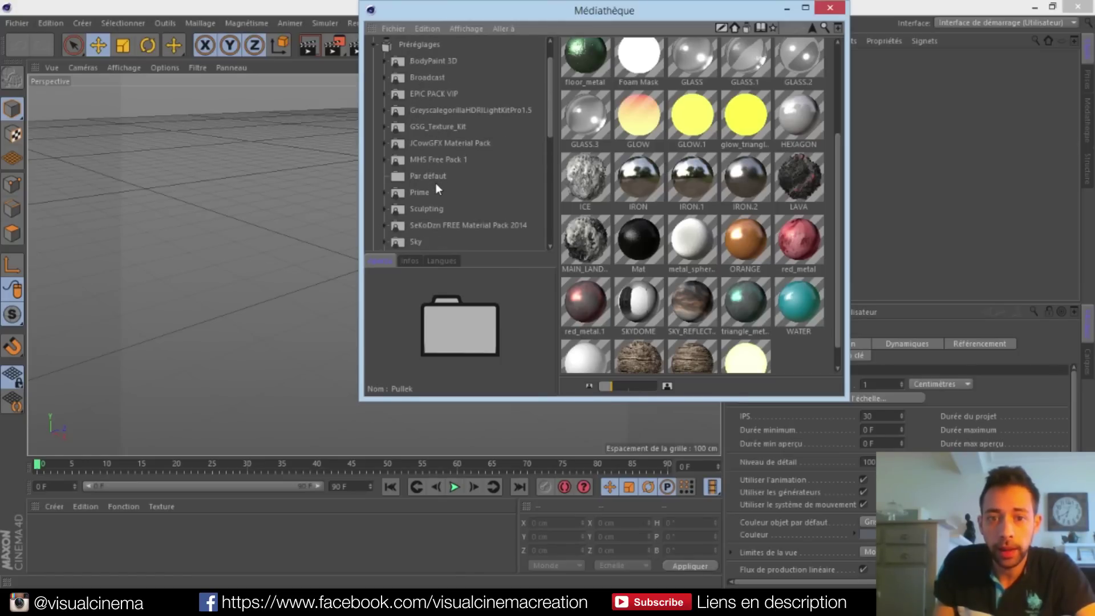
click(427, 208)
double_click(585, 72)
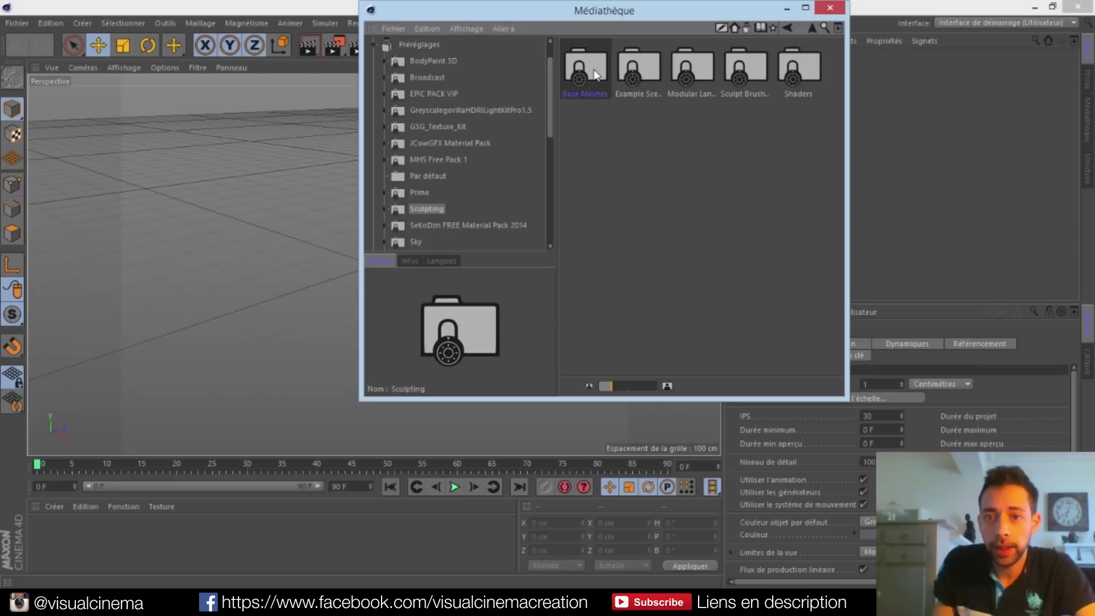
click(802, 67)
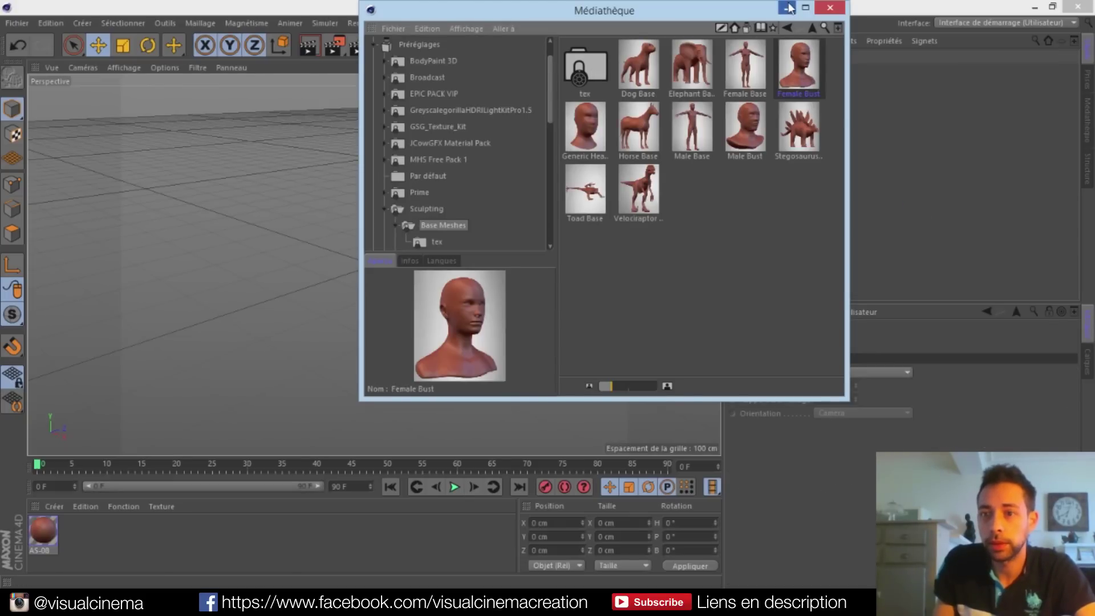
click(834, 8)
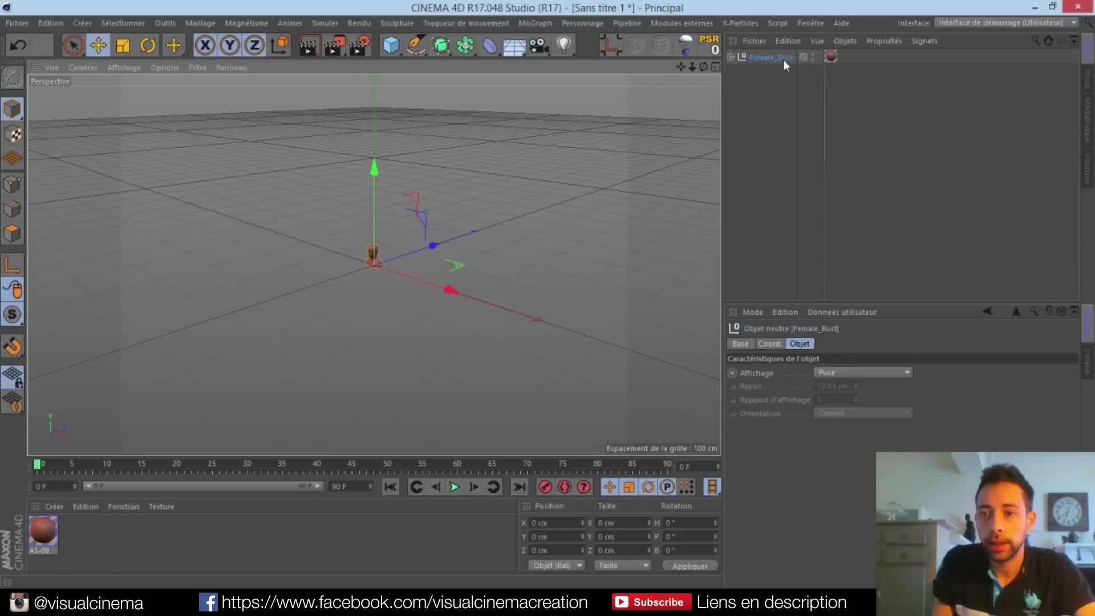
Take the mesh out of the Female_Bust null, and delete the null and the AS-08 material
click(731, 57)
drag(757, 72, 750, 136)
click(756, 58)
key(Delete)
click(44, 541)
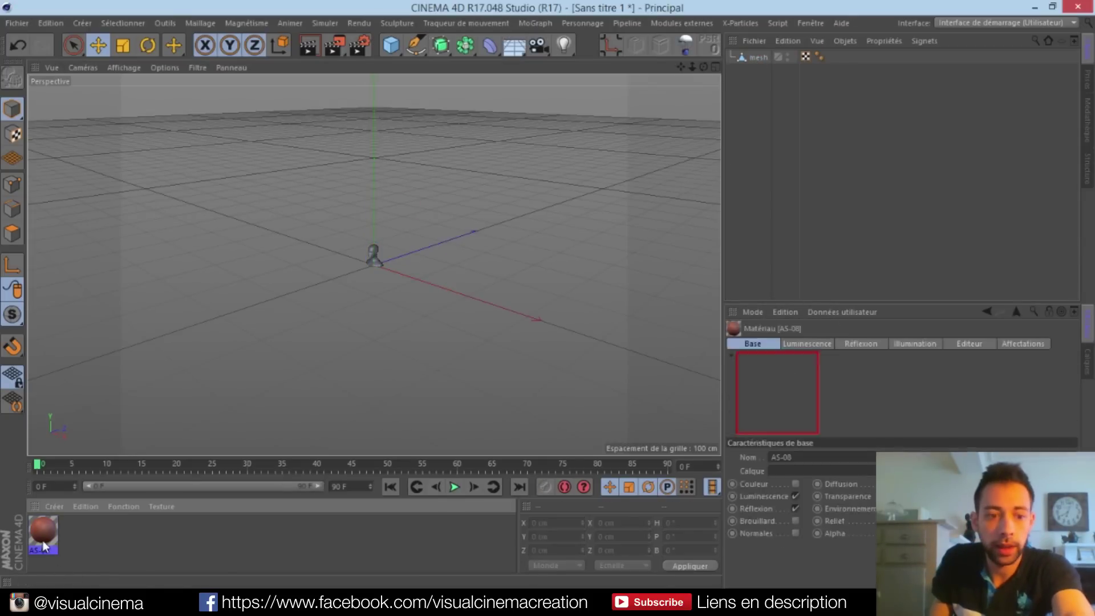
key(Delete)
Scale the bust mesh uniformly to about 312 × 329 × 208 cm
click(756, 57)
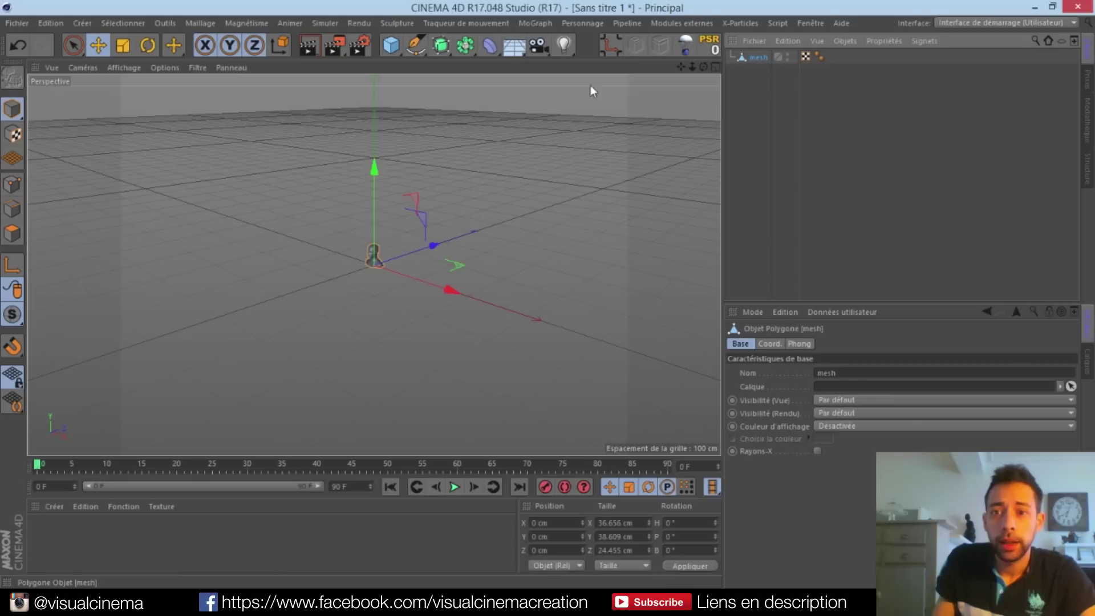
click(124, 48)
drag(602, 185, 467, 202)
drag(667, 199, 253, 201)
drag(704, 67, 772, 119)
scroll(442, 203, up, 2)
drag(704, 67, 673, 158)
Check the bust reference image on Instagram in the browser, and add an Incurvation deformer to the Cinema 4D scene
click(259, 602)
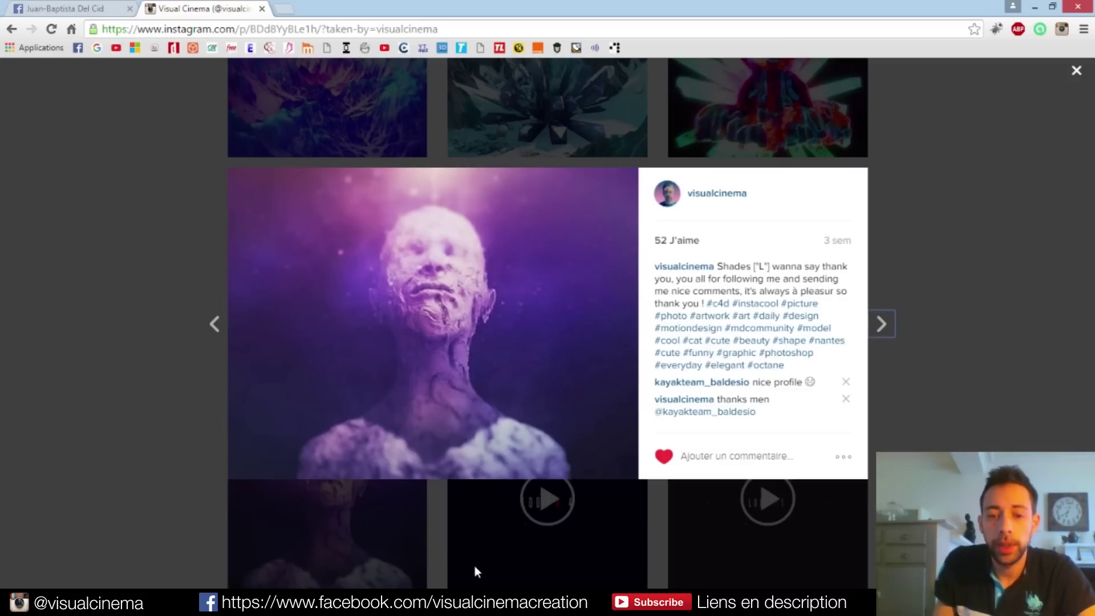
click(436, 603)
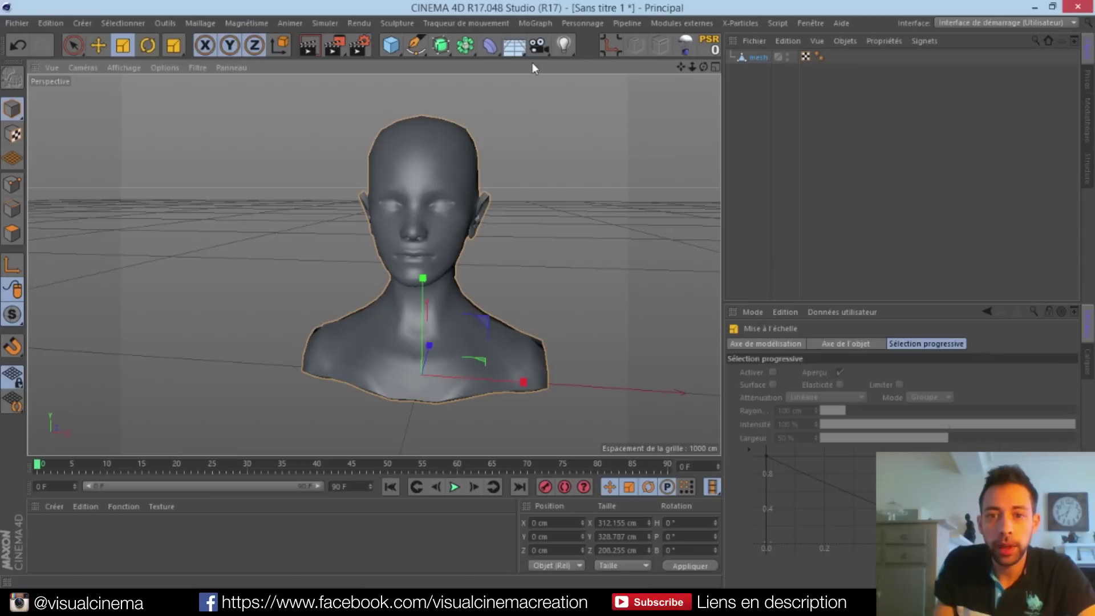
click(489, 46)
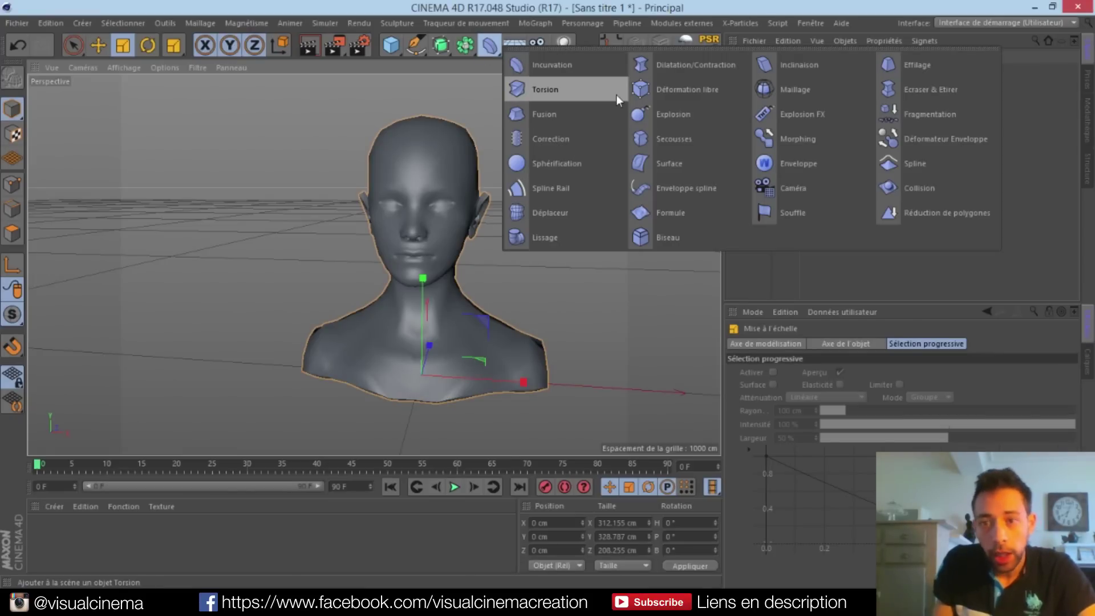
click(584, 66)
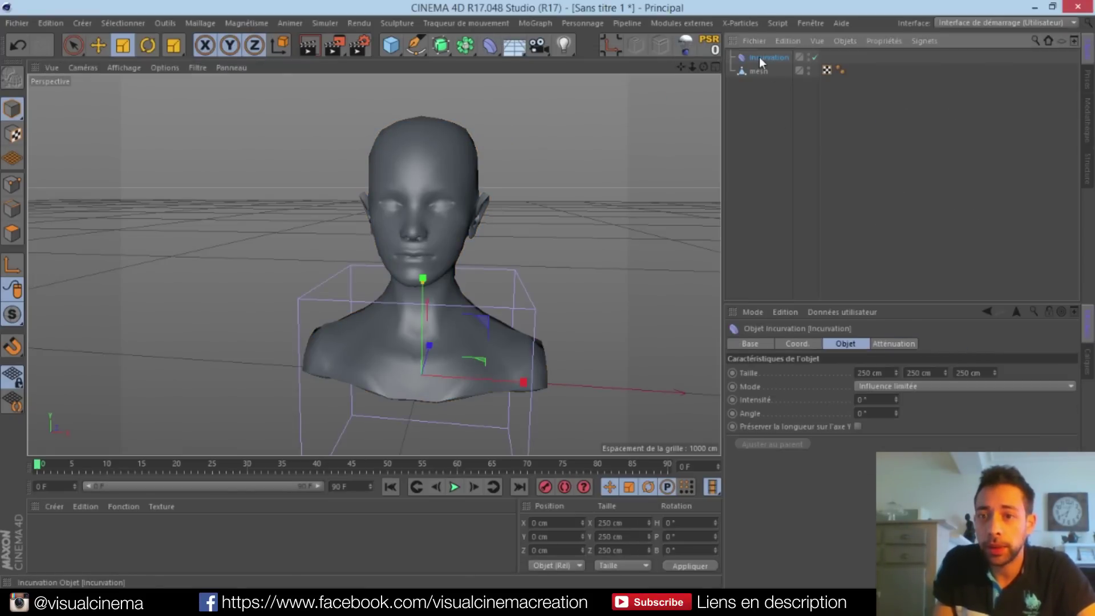
drag(757, 70, 758, 54)
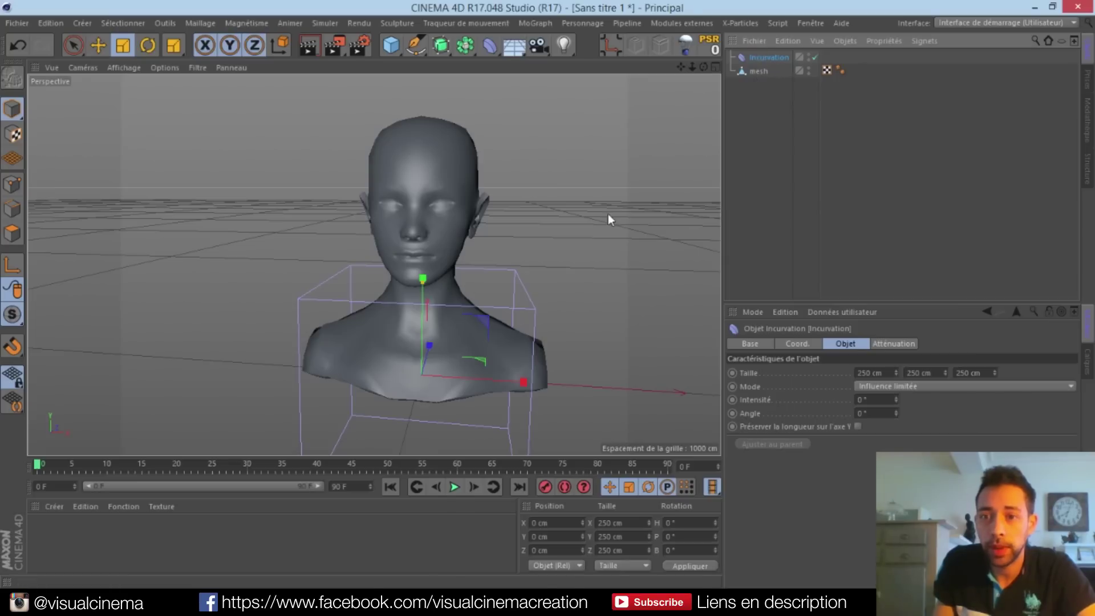
Raise the Incurvation deformer to about 113 cm in Y and scale it uniformly to 89 cm around the neck
click(97, 49)
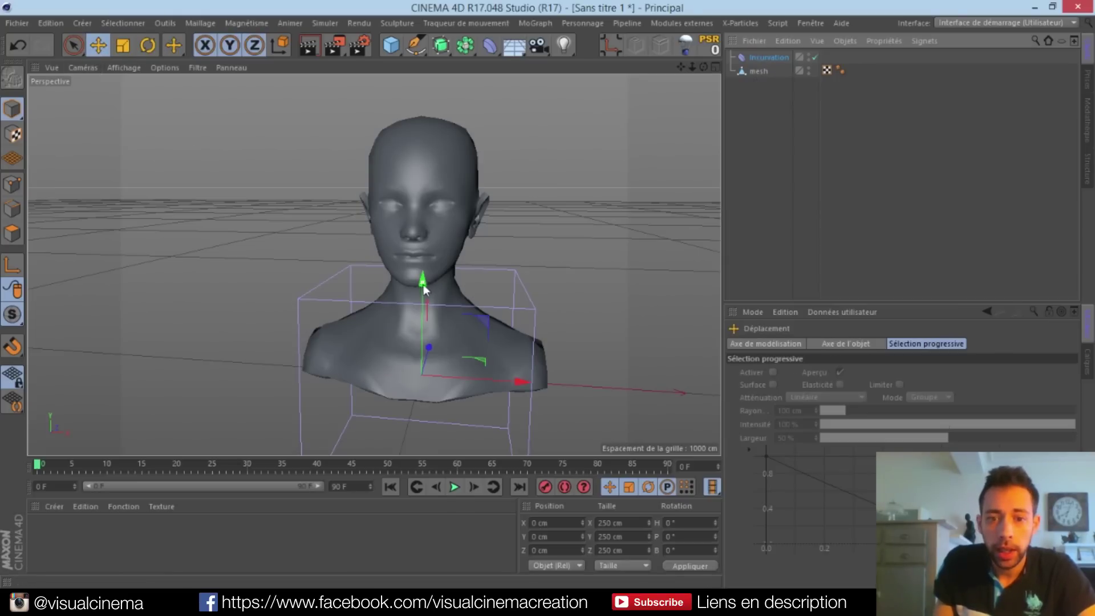
drag(423, 325, 426, 241)
drag(374, 265, 374, 265)
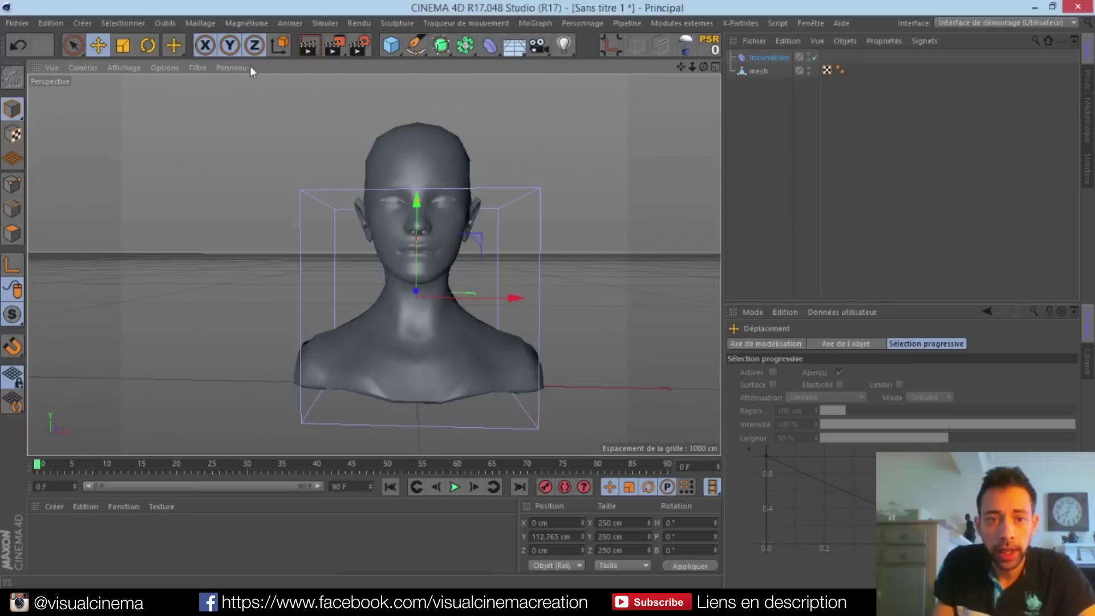
click(123, 45)
drag(546, 141, 368, 329)
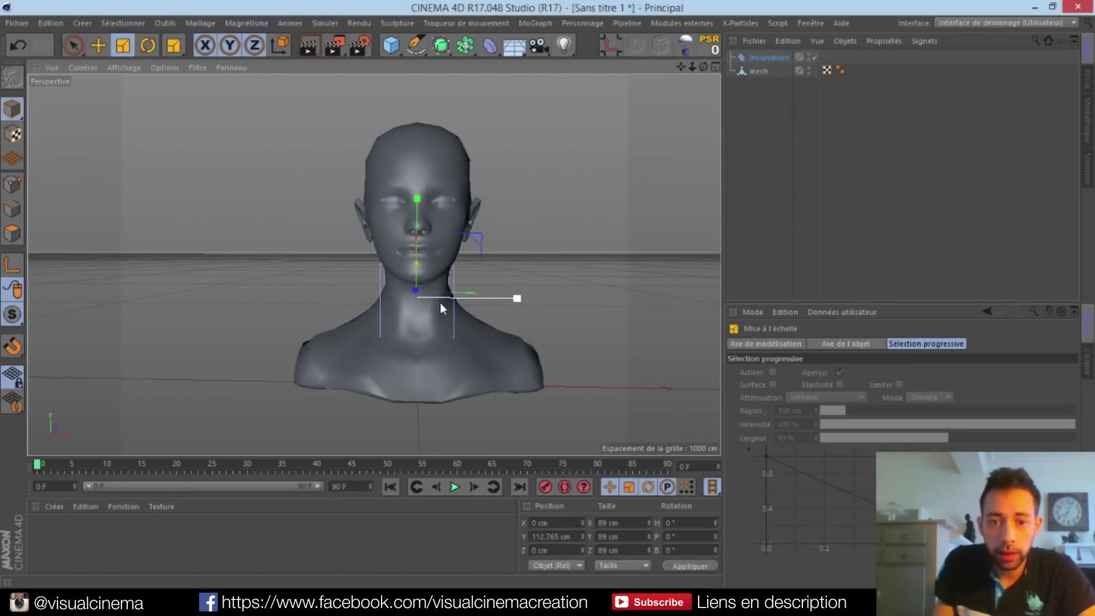
Shift the Incurvation deformer along Z to about -5.5 cm to centre it on the neck
scroll(408, 309, up, 4)
drag(703, 67, 373, 265)
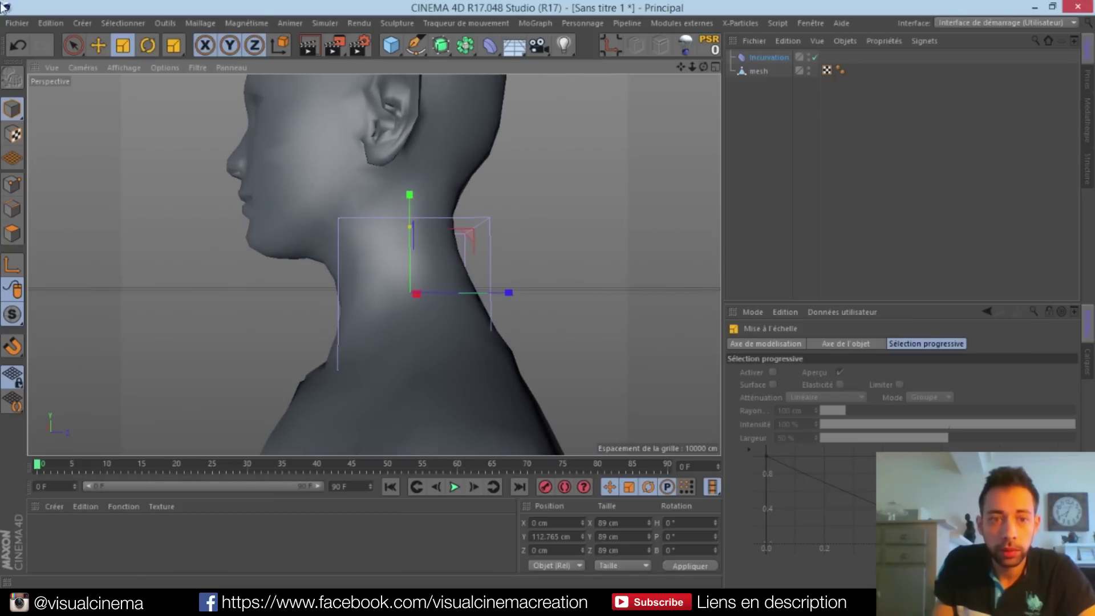
click(98, 45)
drag(503, 295, 495, 294)
drag(704, 67, 374, 265)
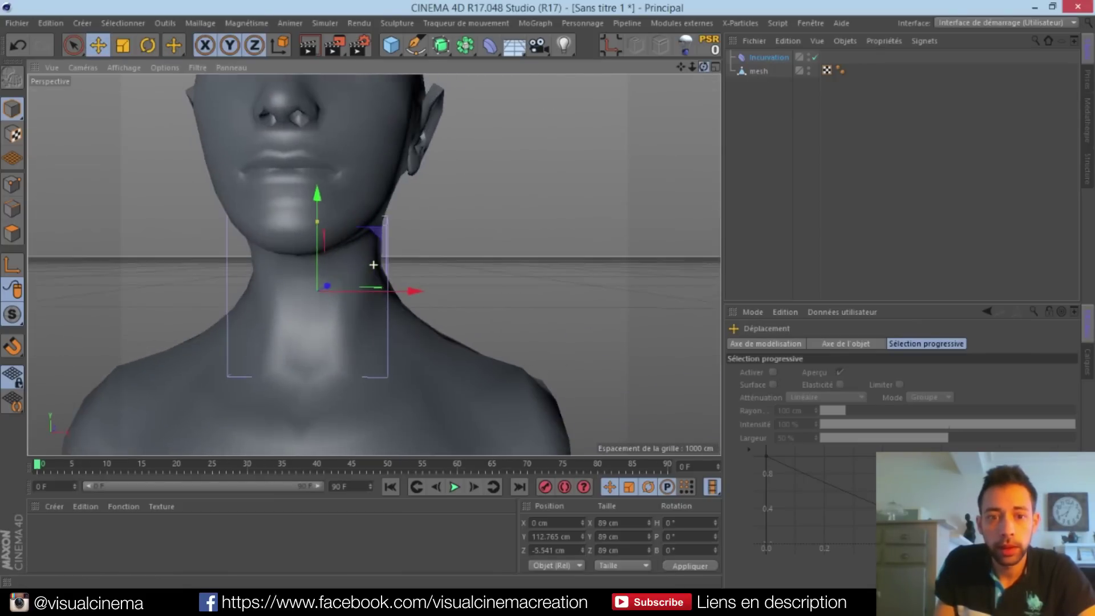
Nest the Incurvation deformer under the mesh and tilt the head back with an intensity of 20° and an angle of 83°
drag(690, 66, 374, 264)
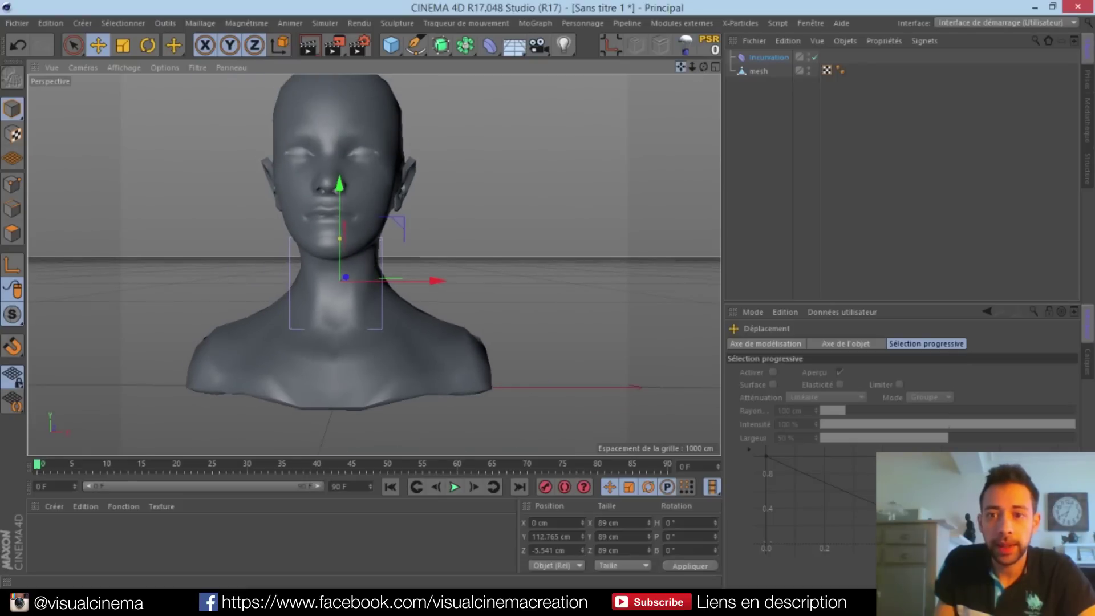
drag(680, 67, 707, 126)
drag(760, 58, 762, 72)
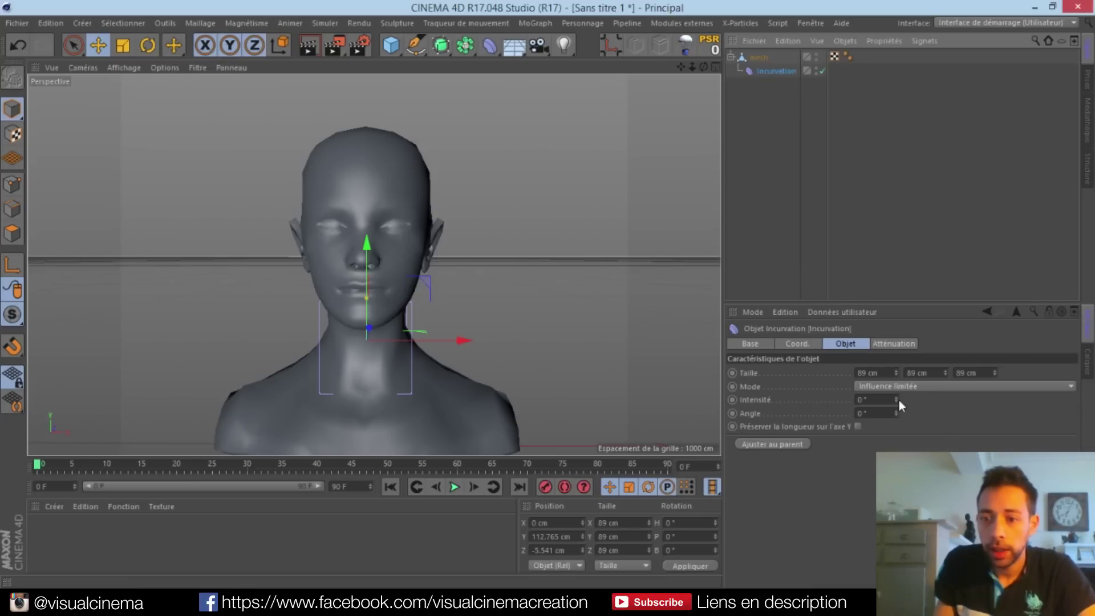
drag(897, 399, 897, 387)
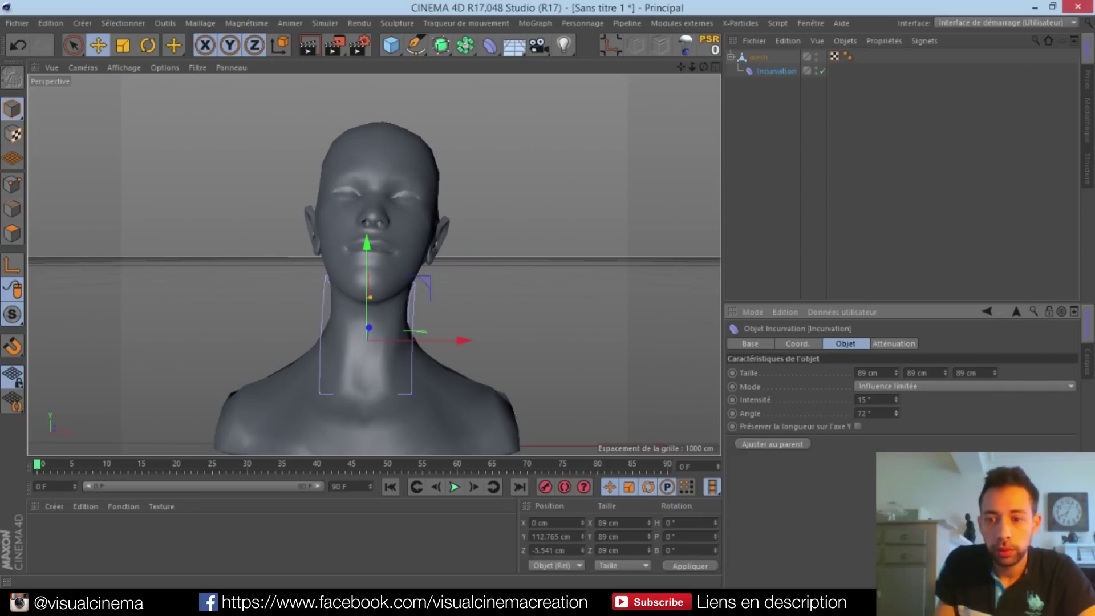
drag(704, 67, 866, 54)
drag(895, 400, 897, 407)
drag(704, 67, 667, 68)
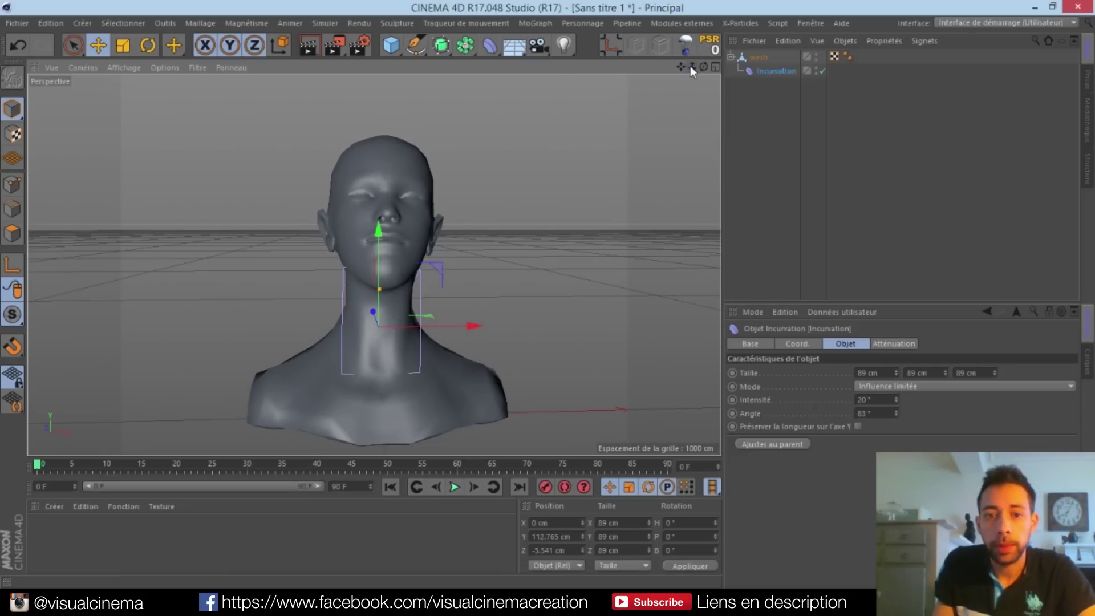
Put the mesh inside a new Surface de subdivision, and compare the bust with the reference image in the browser
click(731, 57)
click(750, 60)
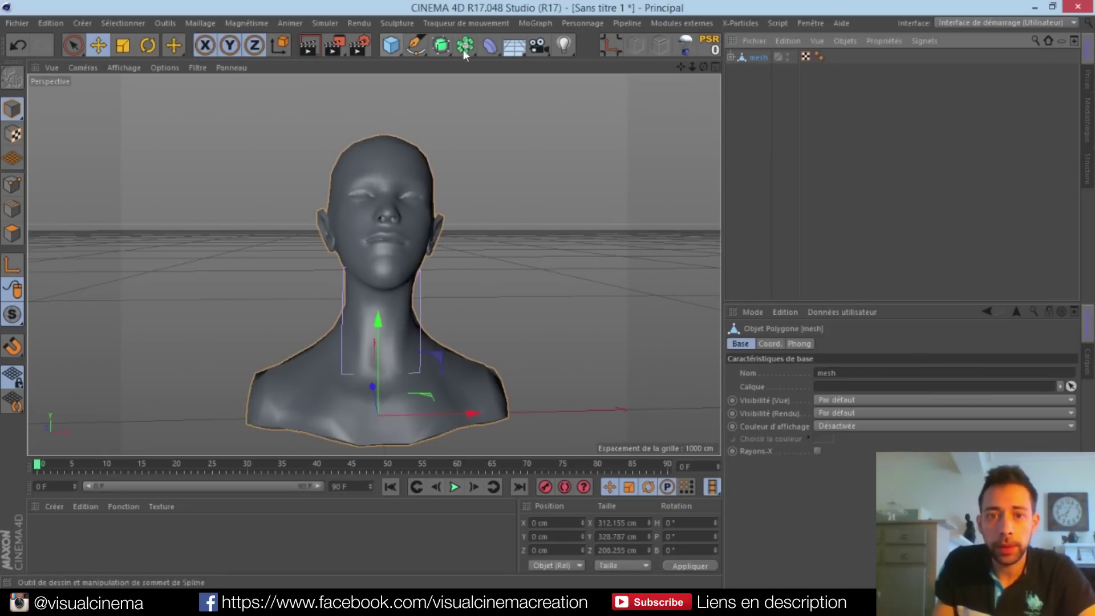
click(443, 48)
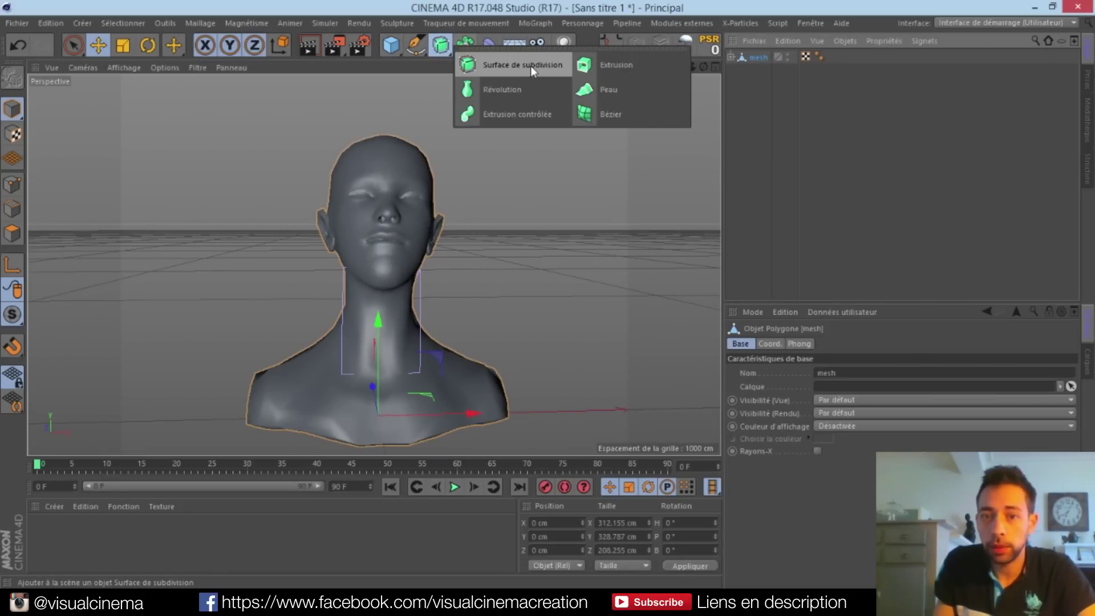
click(531, 66)
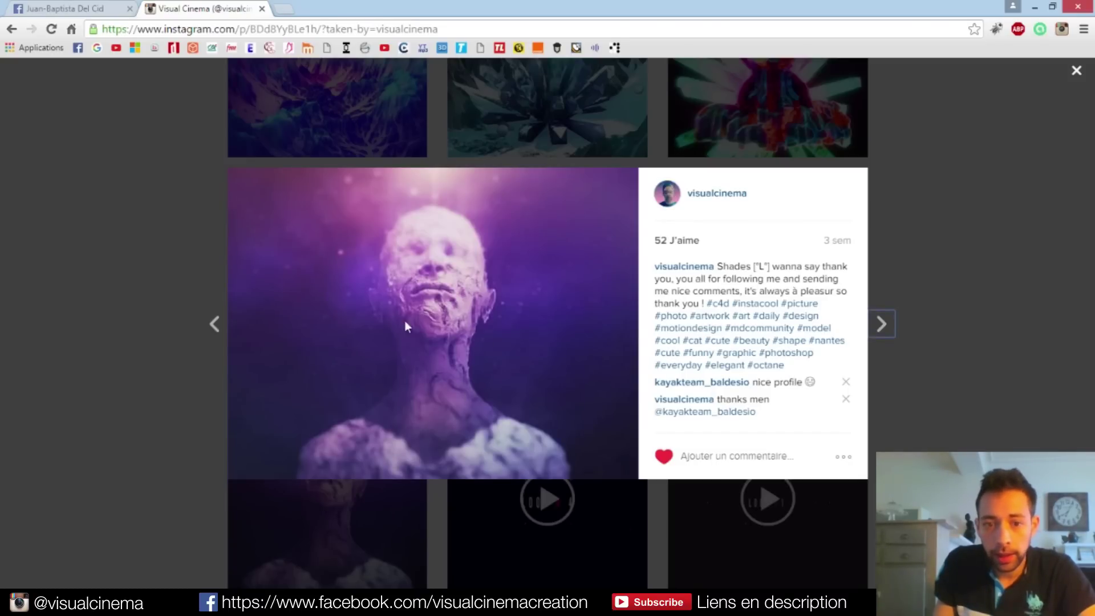
click(435, 603)
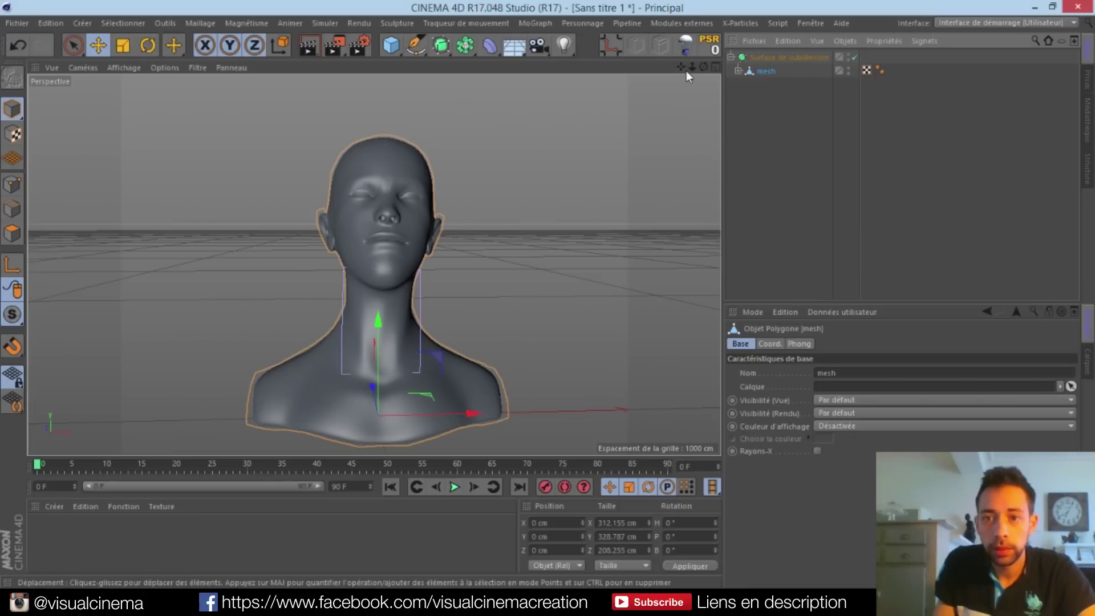
Set the viewport subdivision of the Surface de subdivision to 3
click(730, 57)
click(771, 56)
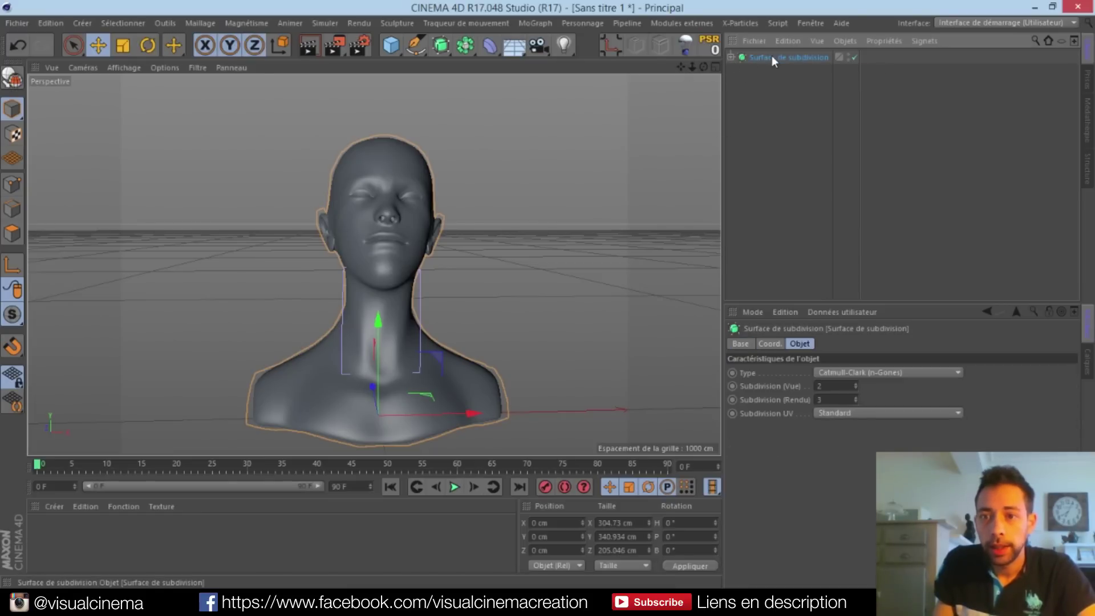
drag(831, 386, 797, 409)
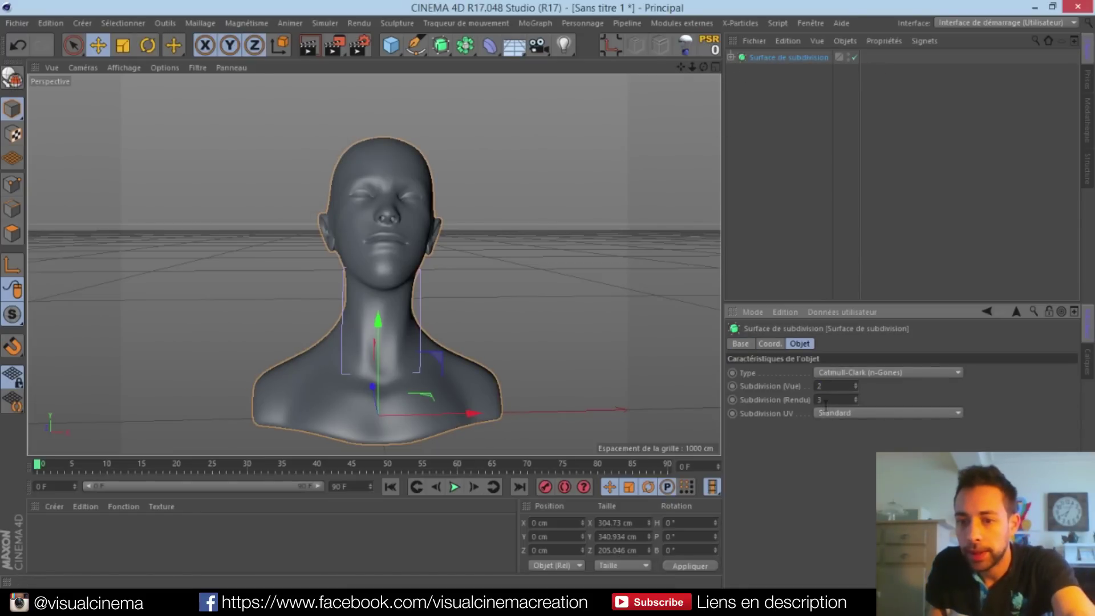
text(3)
key(Return)
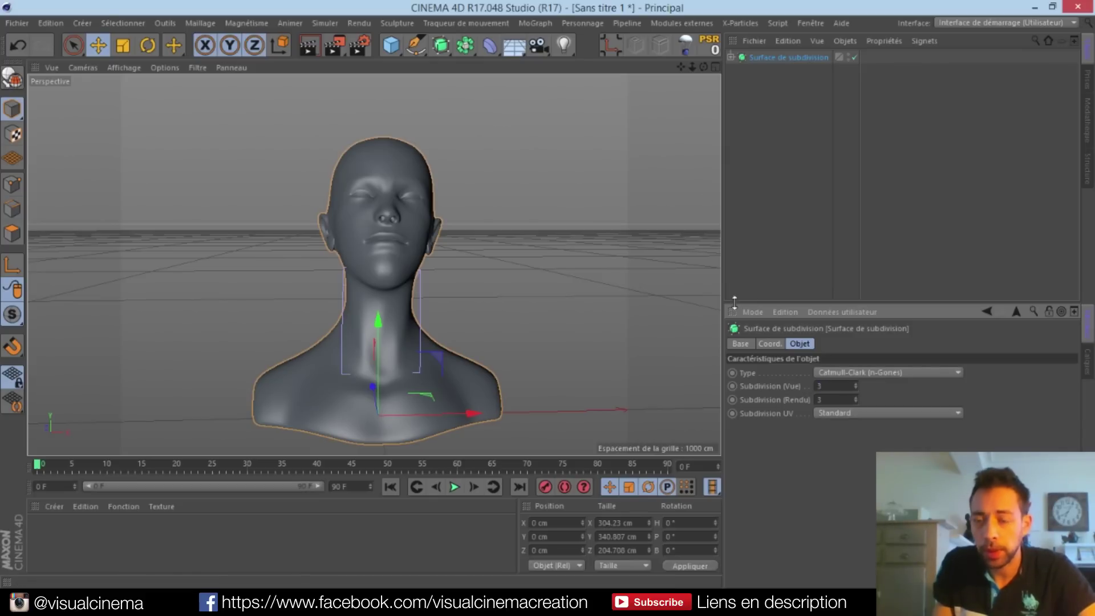
Switch the viewport to shaded display with wireframe lines to show the bust's polygon density
right_click(772, 60)
click(813, 114)
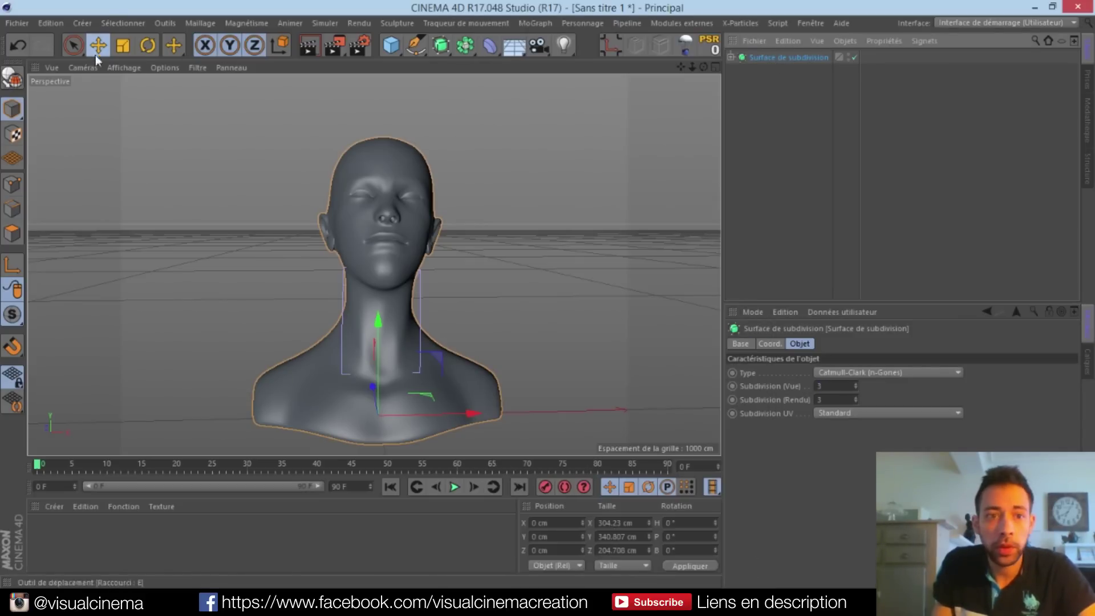
click(125, 67)
click(146, 102)
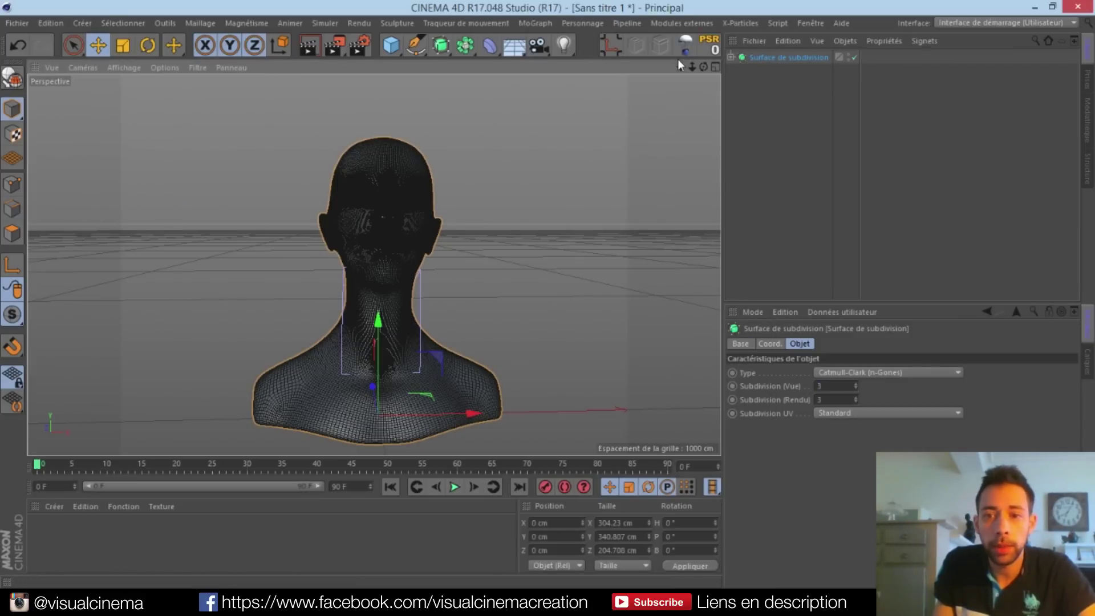
mouse_move(702, 68)
mouse_down()
mouse_move(702, 108)
mouse_move(639, 154)
mouse_move(656, 77)
mouse_move(703, 58)
mouse_up()
Convert the Surface de subdivision's current state into a polygon object, and delete the original generator hierarchy
right_click(765, 60)
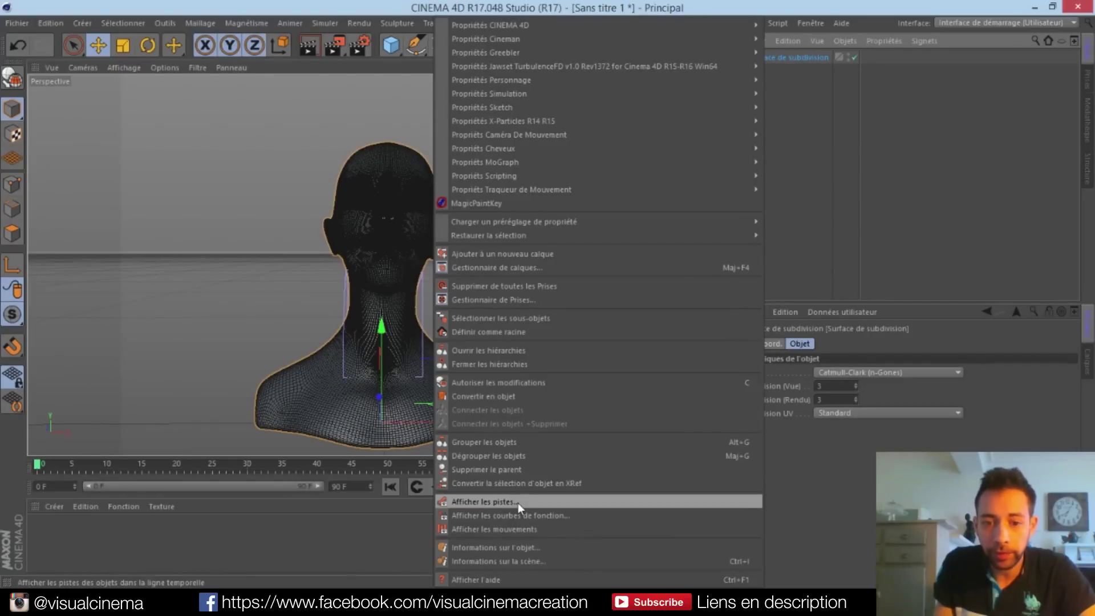
click(500, 398)
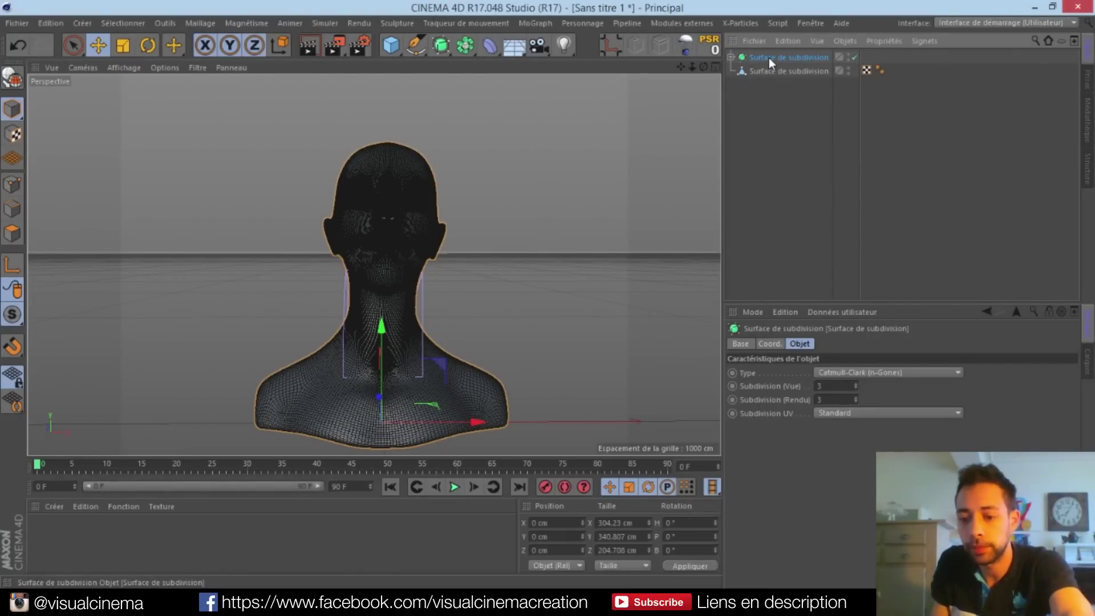
key(Delete)
Rename the converted polygon object as Buste
click(768, 59)
double_click(768, 58)
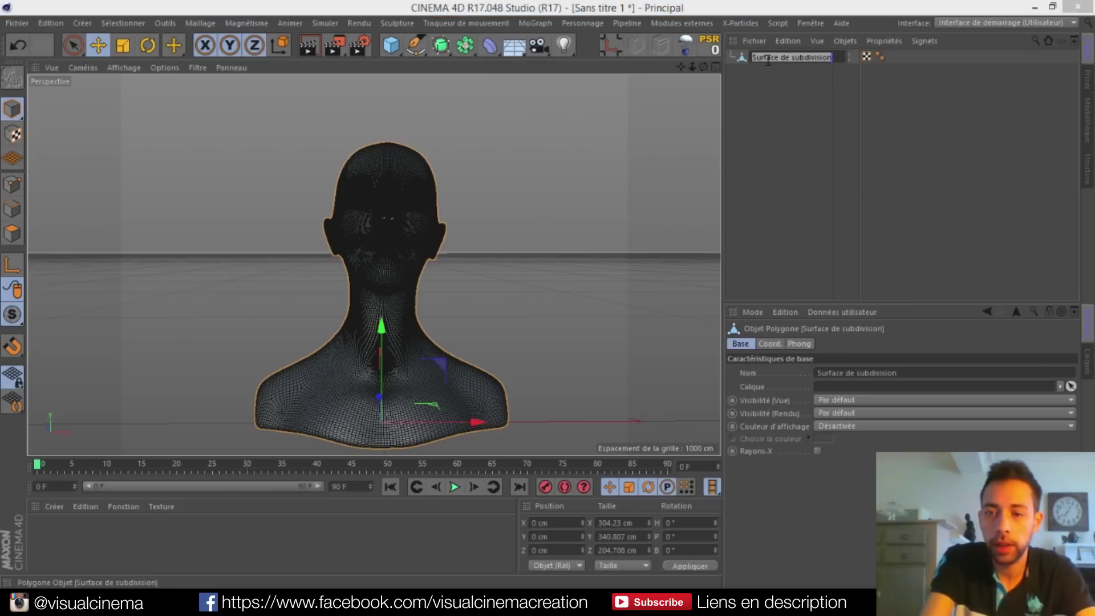
text(Bus)
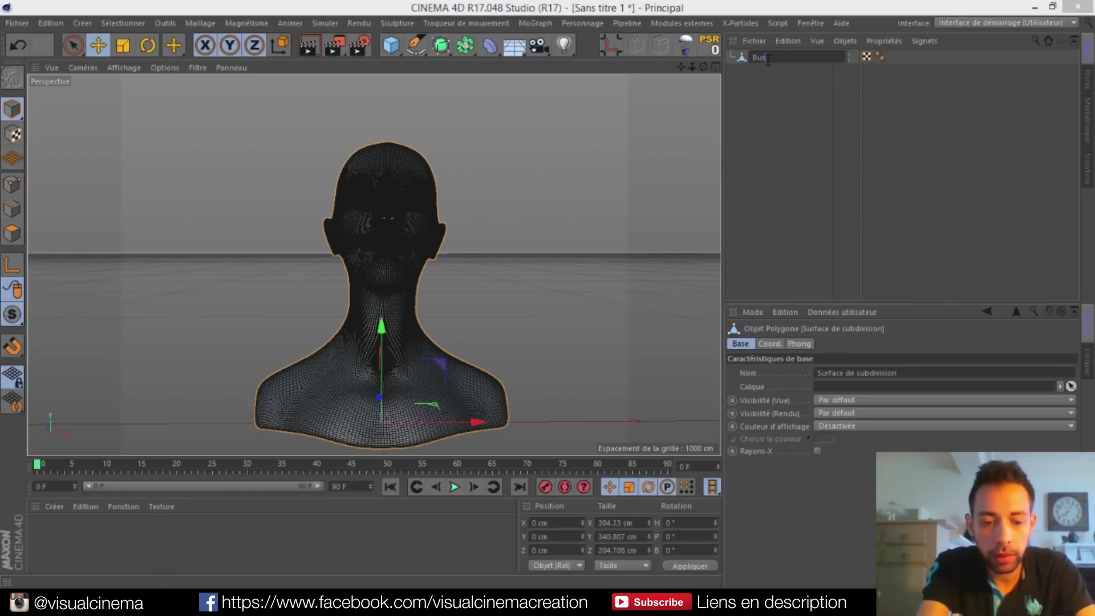
text(te)
key(Return)
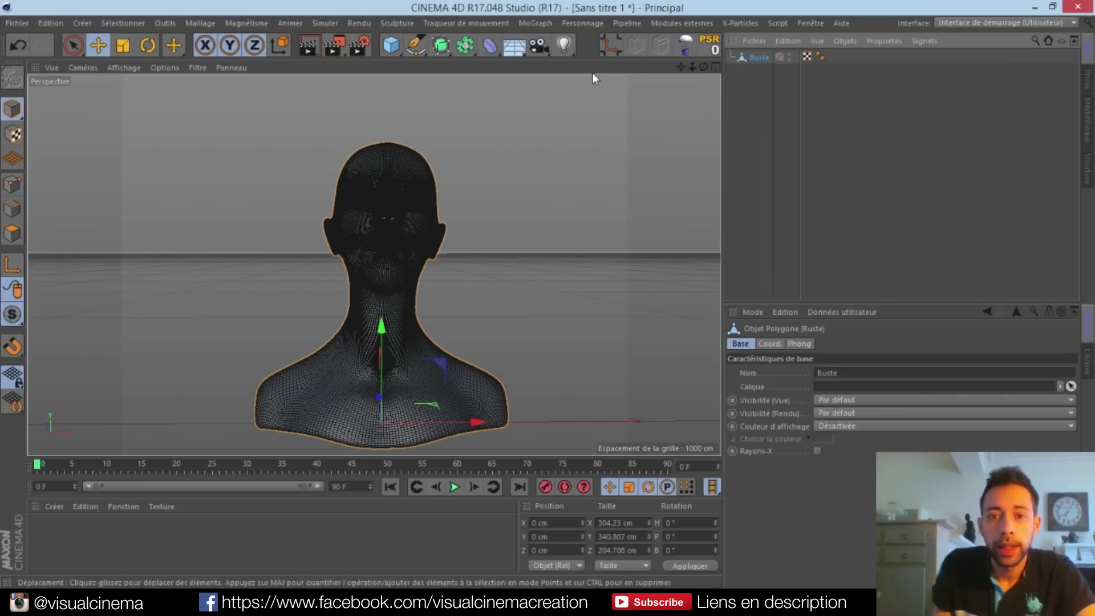
Add a Déplaceur deformer as a child of Buste and use the Bruit shader as its shading material
click(488, 46)
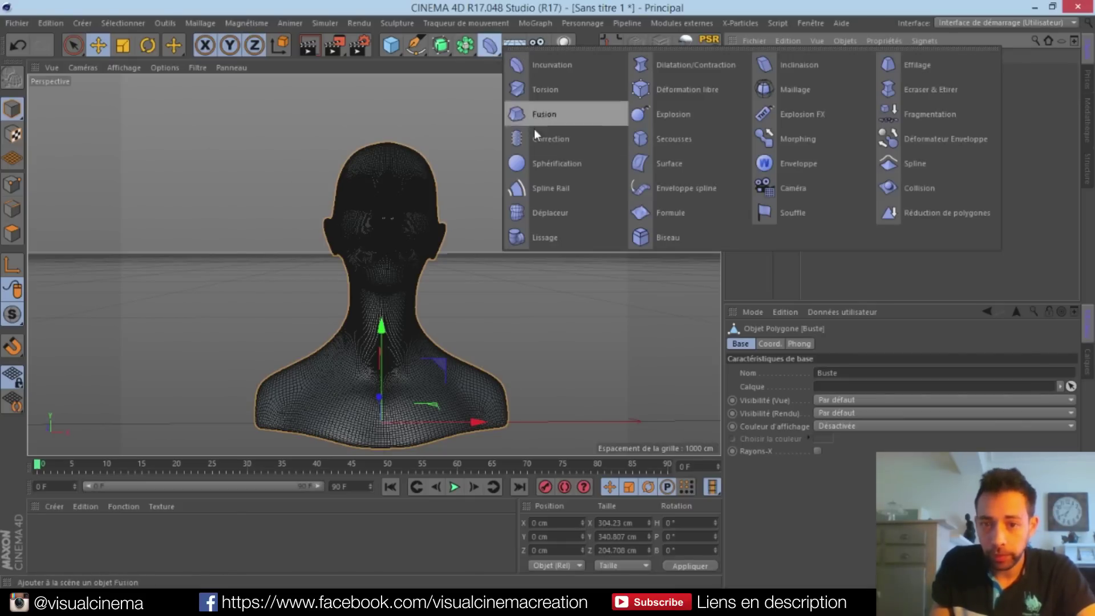
click(548, 210)
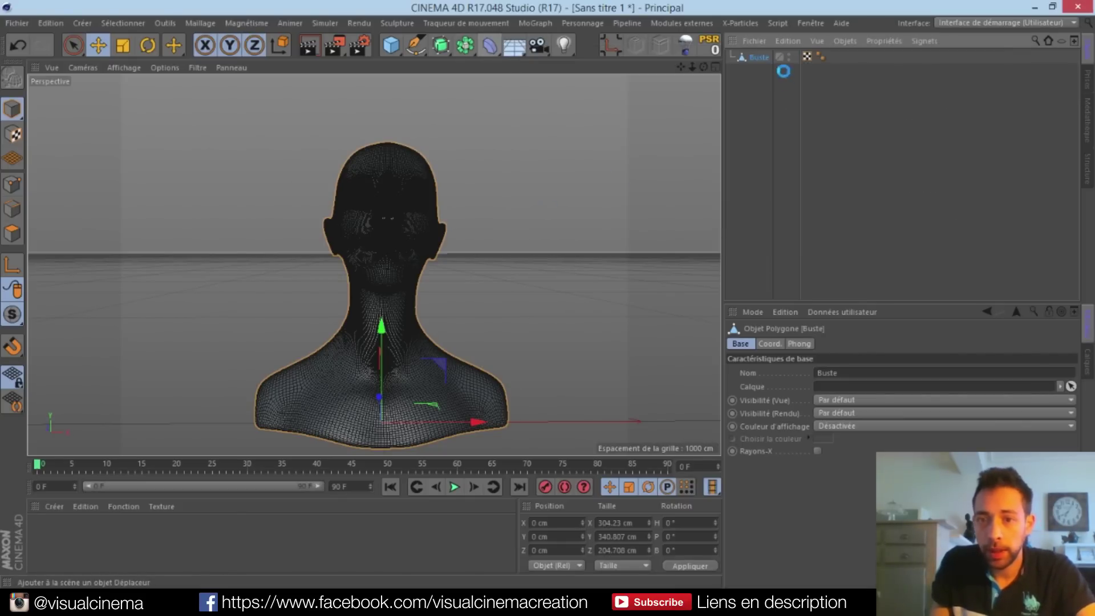
drag(764, 71, 766, 72)
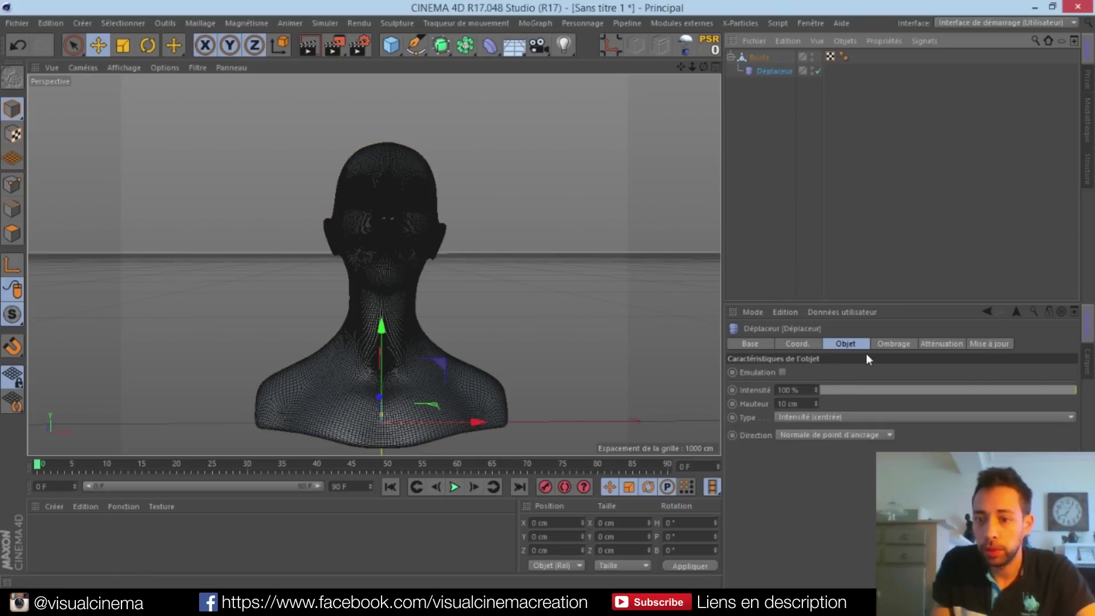
click(895, 344)
click(775, 385)
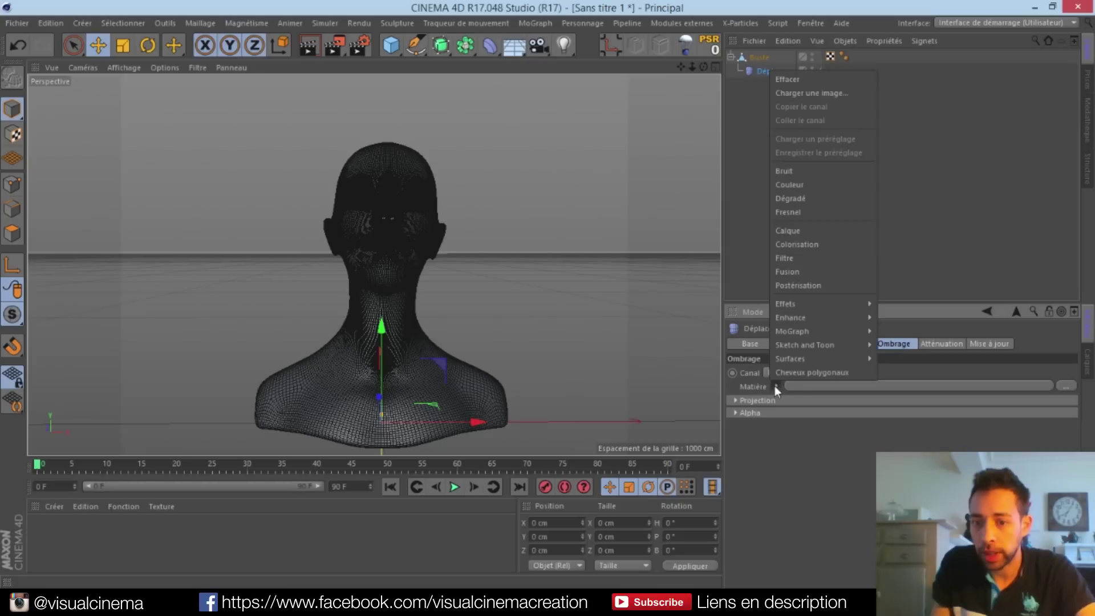
click(815, 172)
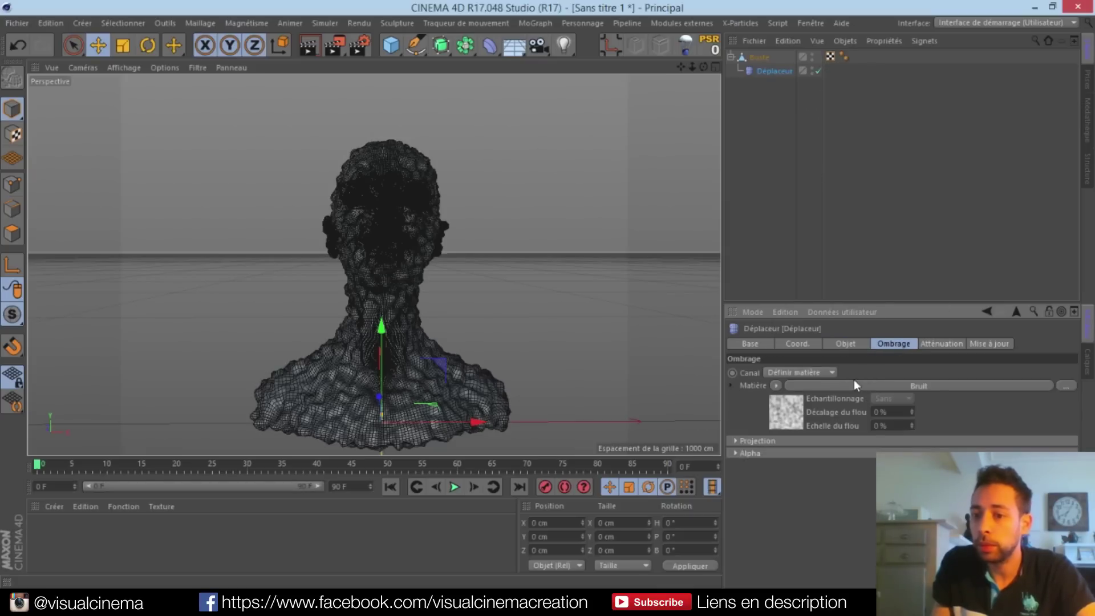
Change the displacement shader's noise type to Stupl and set its Echelle globale to 400 %
click(868, 382)
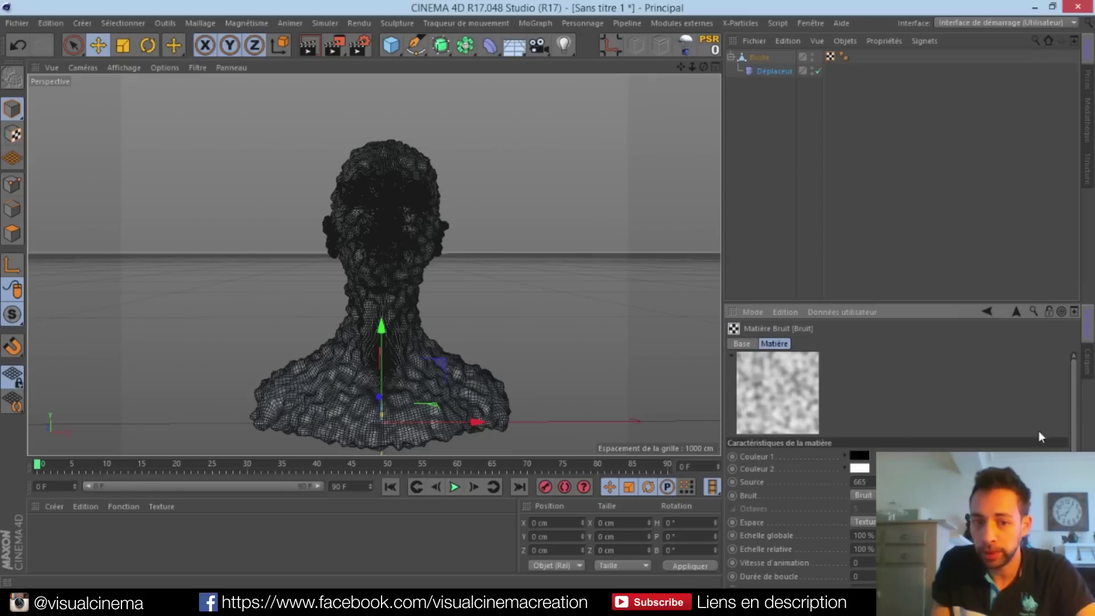
drag(1074, 413, 1074, 457)
click(1062, 414)
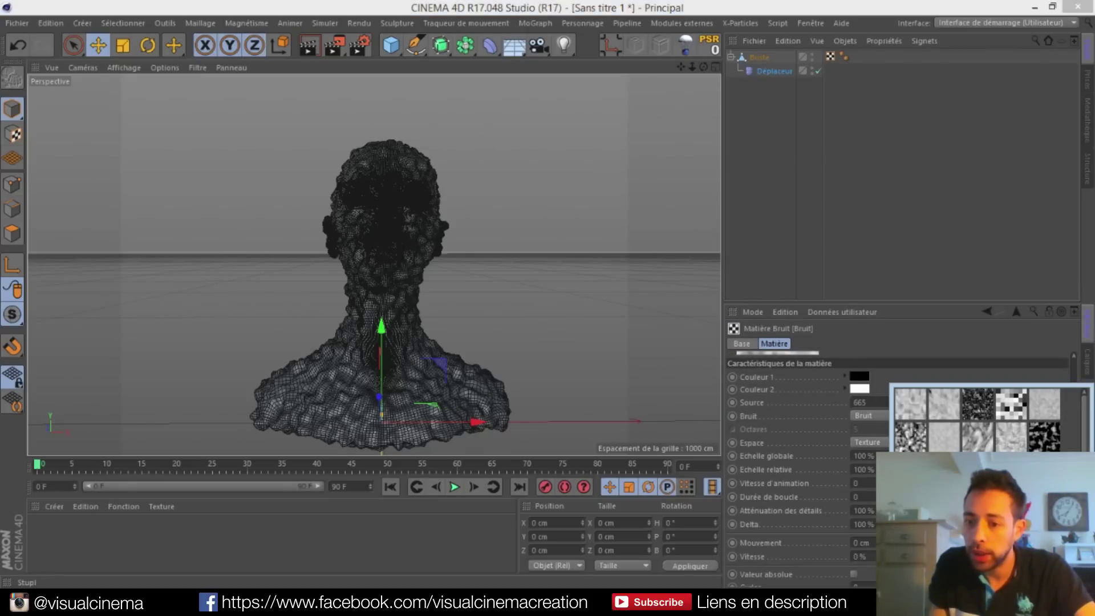
click(1044, 504)
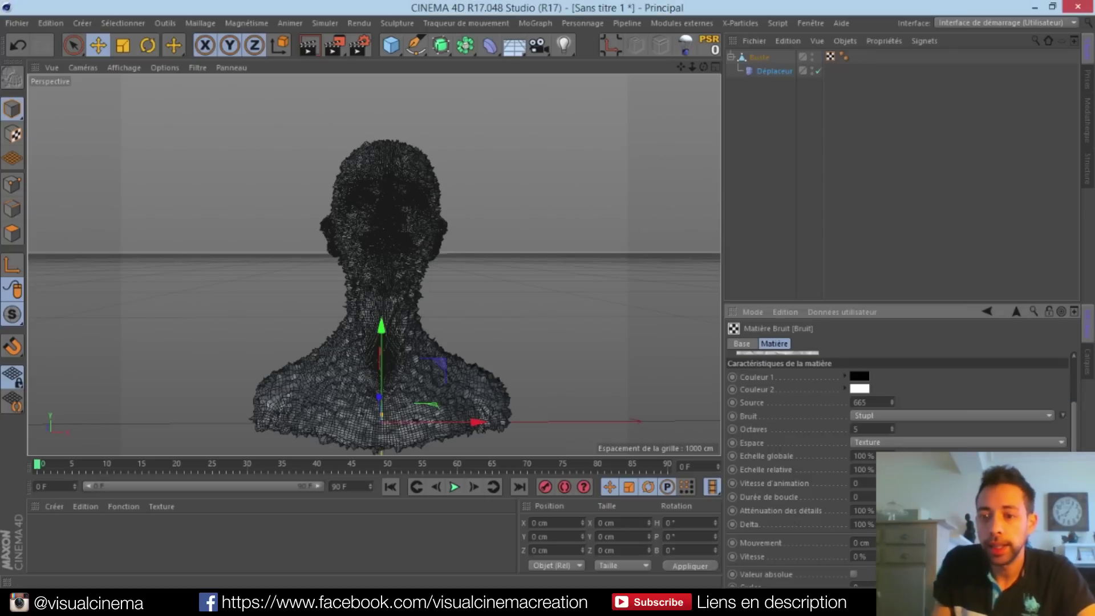
drag(892, 456, 816, 458)
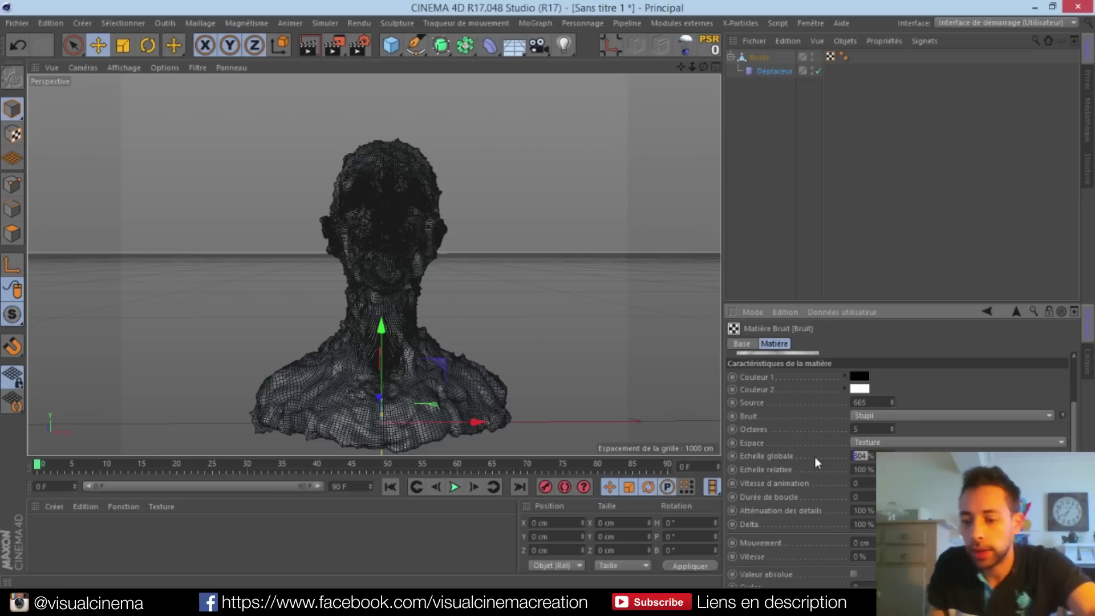
text(400)
key(Return)
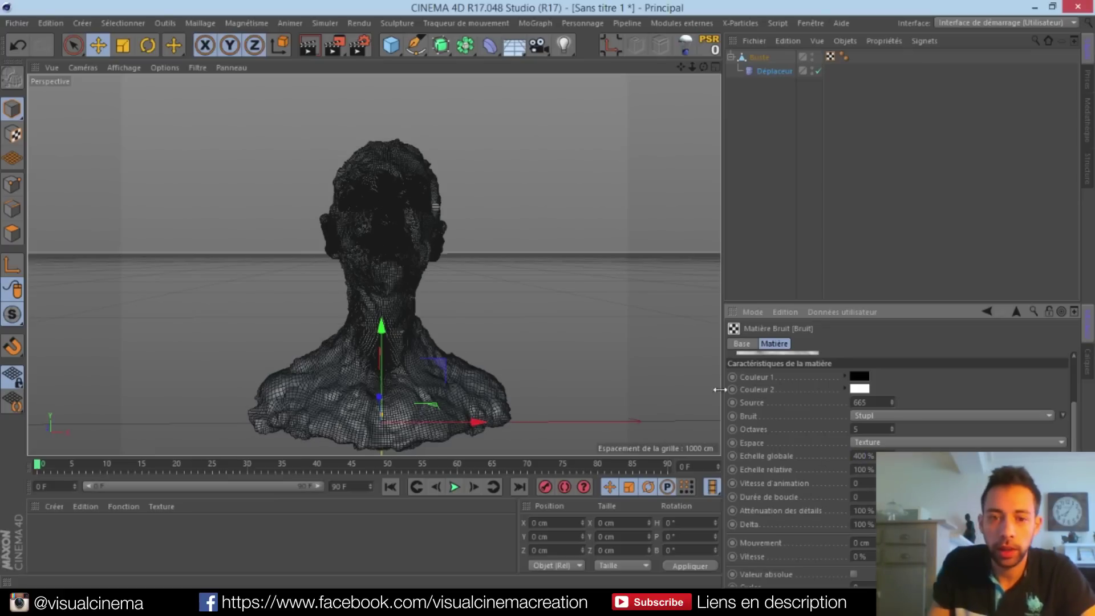
Set the Déplaceur's Hauteur to 7 cm
scroll(345, 273, up, 2)
mouse_move(703, 67)
mouse_down()
mouse_move(753, 88)
mouse_move(827, 67)
mouse_move(735, 94)
mouse_move(707, 74)
mouse_up()
click(990, 310)
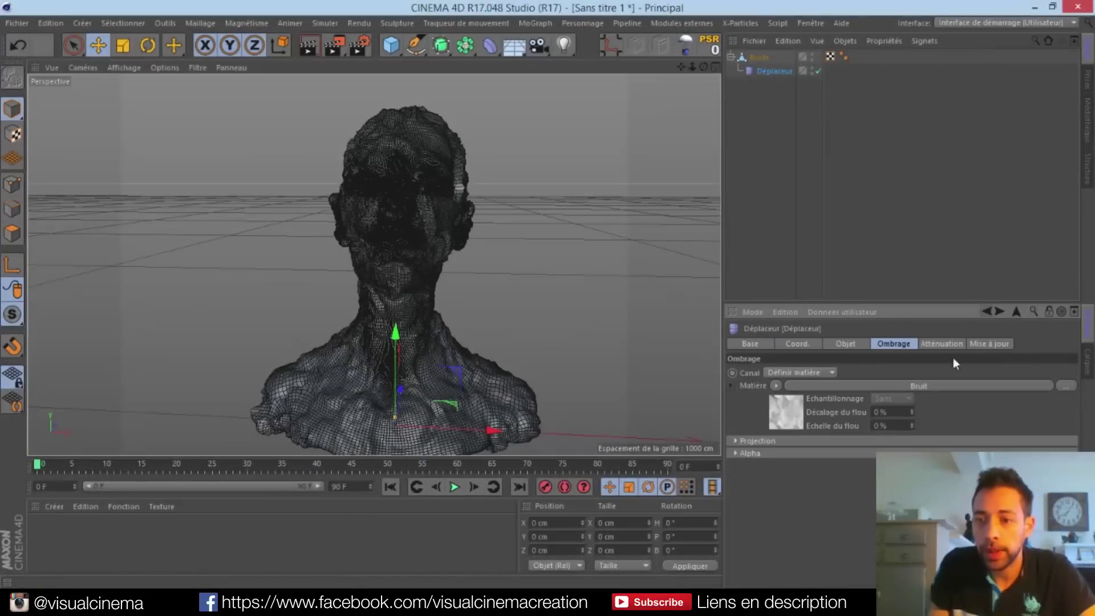
click(858, 344)
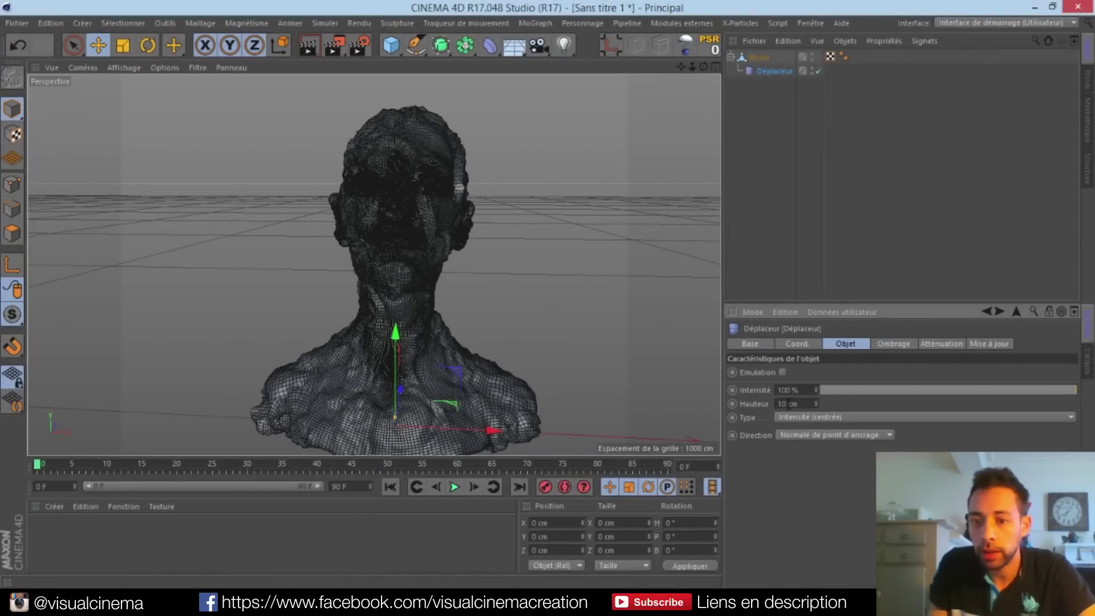
drag(789, 404, 727, 432)
text(7)
key(Return)
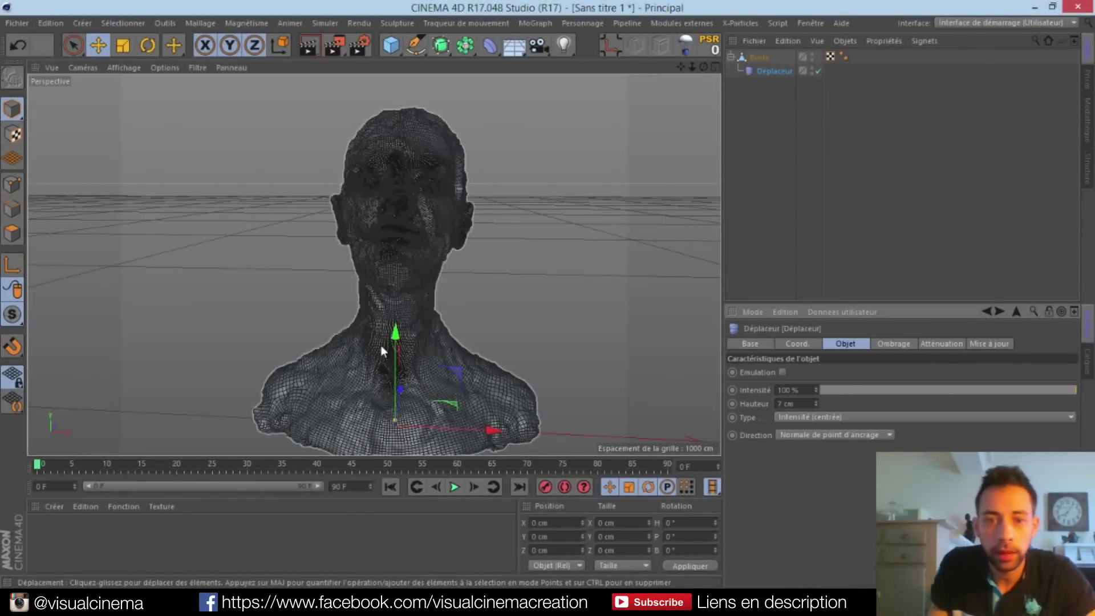
Render the displaced bust in the viewport from a closer, lower viewpoint to check its surface relief
scroll(323, 392, up, 2)
drag(704, 67, 703, 33)
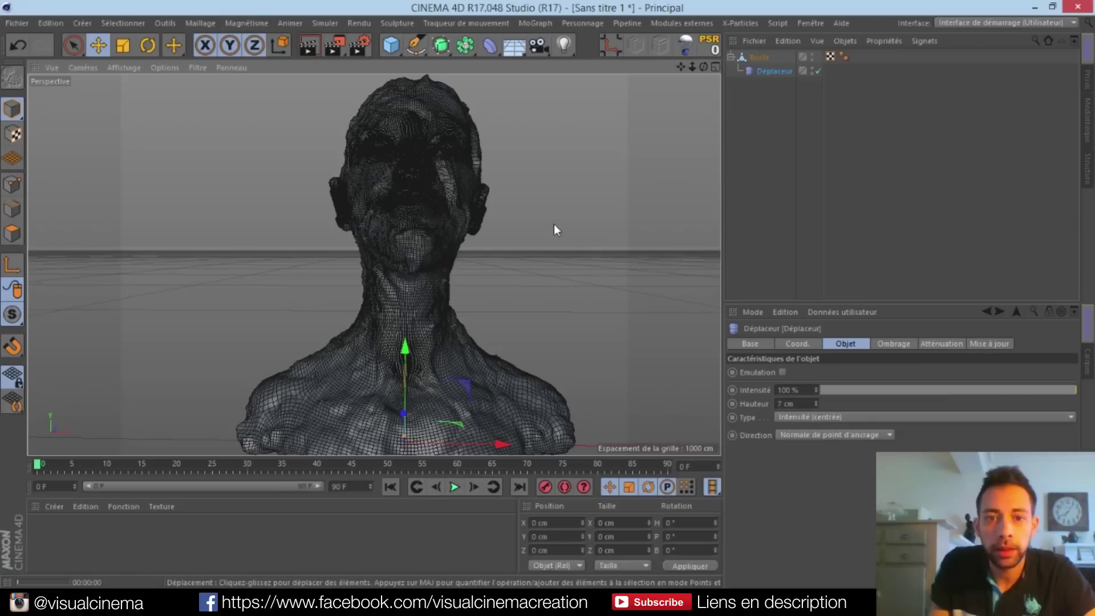
key(ctrl+r)
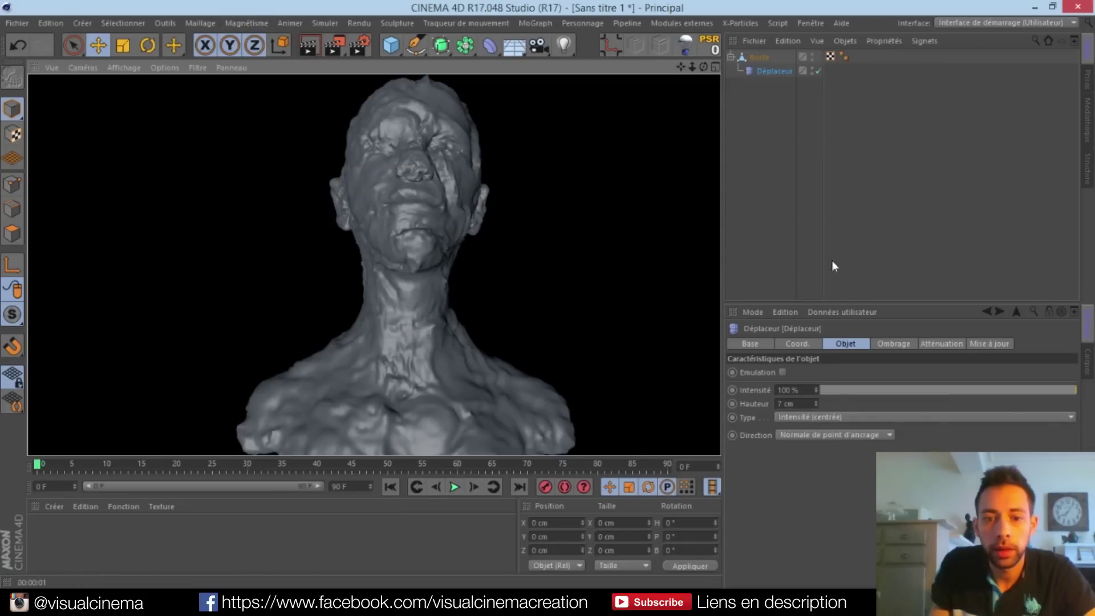
click(743, 193)
mouse_move(690, 67)
mouse_down()
mouse_move(724, 73)
mouse_move(666, 68)
mouse_move(704, 67)
mouse_up()
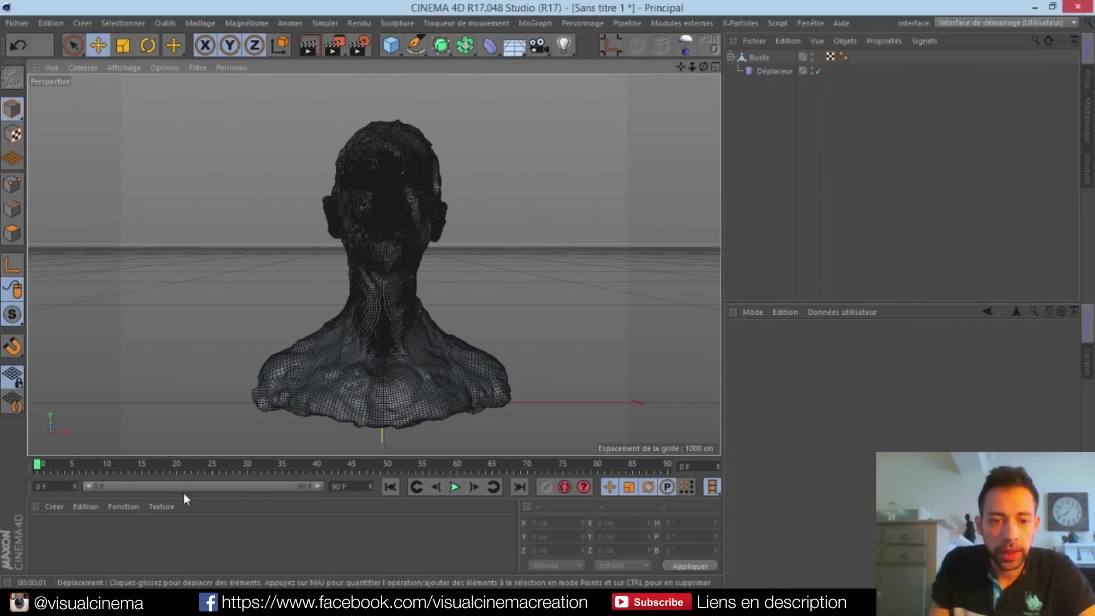
Create a new material and set its colour brightness (L) to 56 %
double_click(159, 537)
double_click(42, 533)
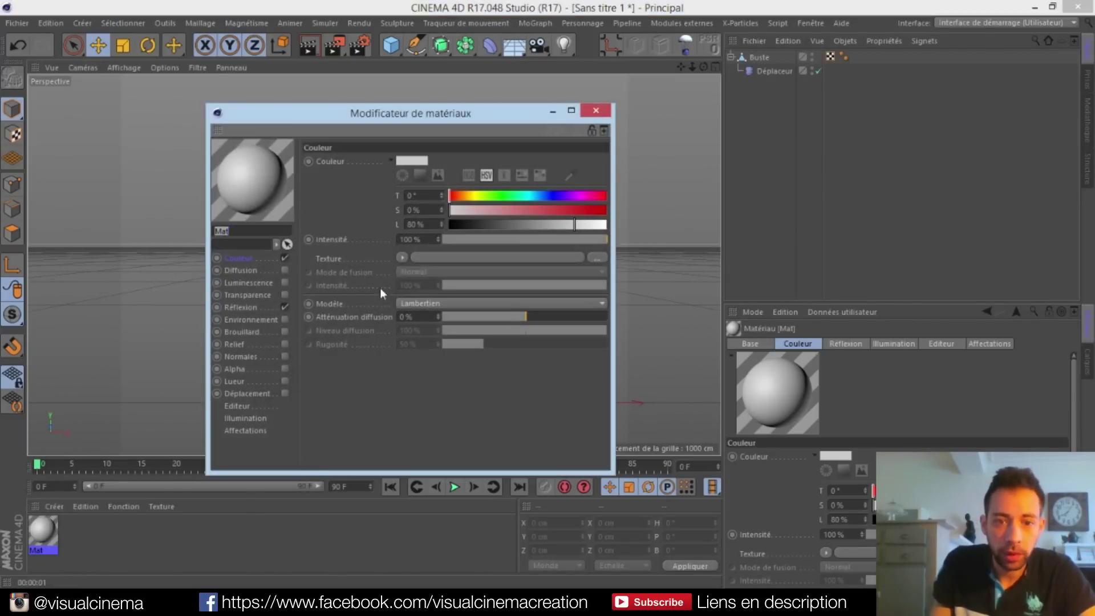
drag(540, 225, 537, 224)
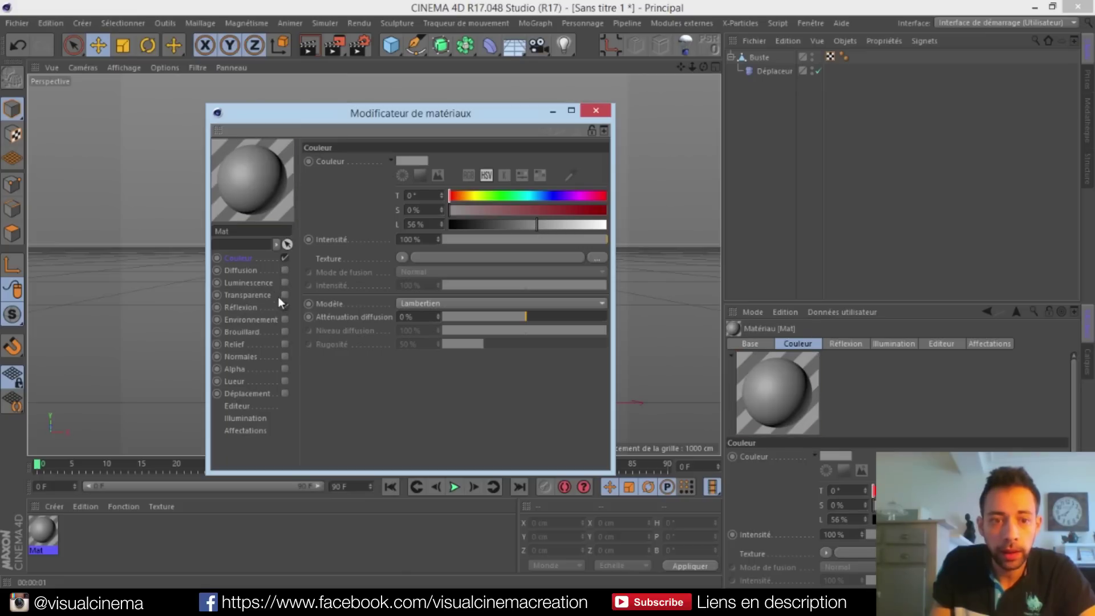
Enable the material's Diffusion channel, load the Lumas effect as its texture, and open that shader's settings
click(284, 270)
click(410, 217)
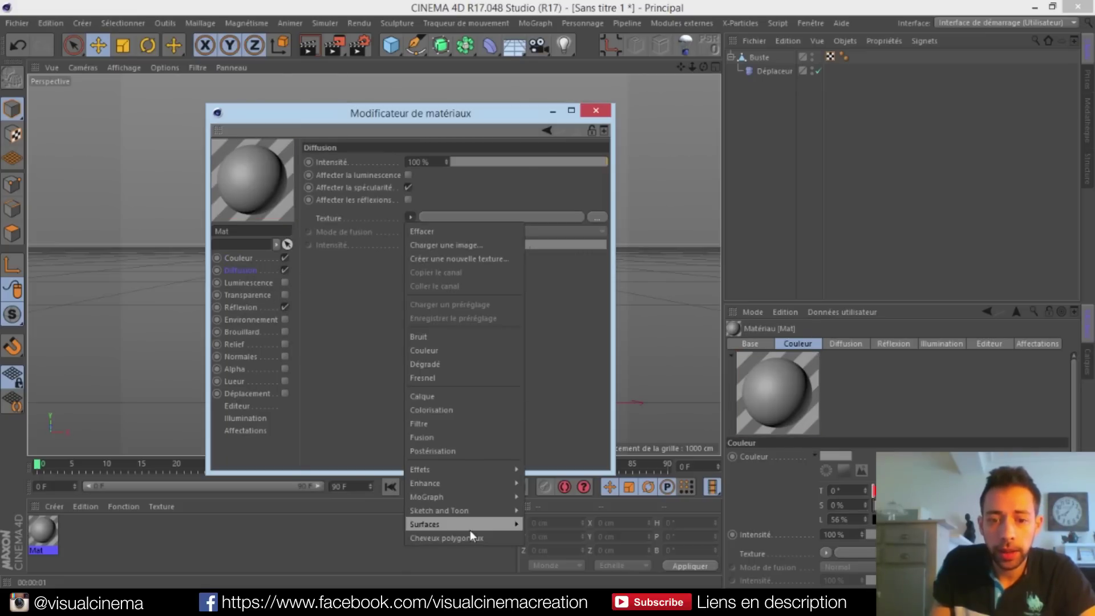
mouse_move(479, 471)
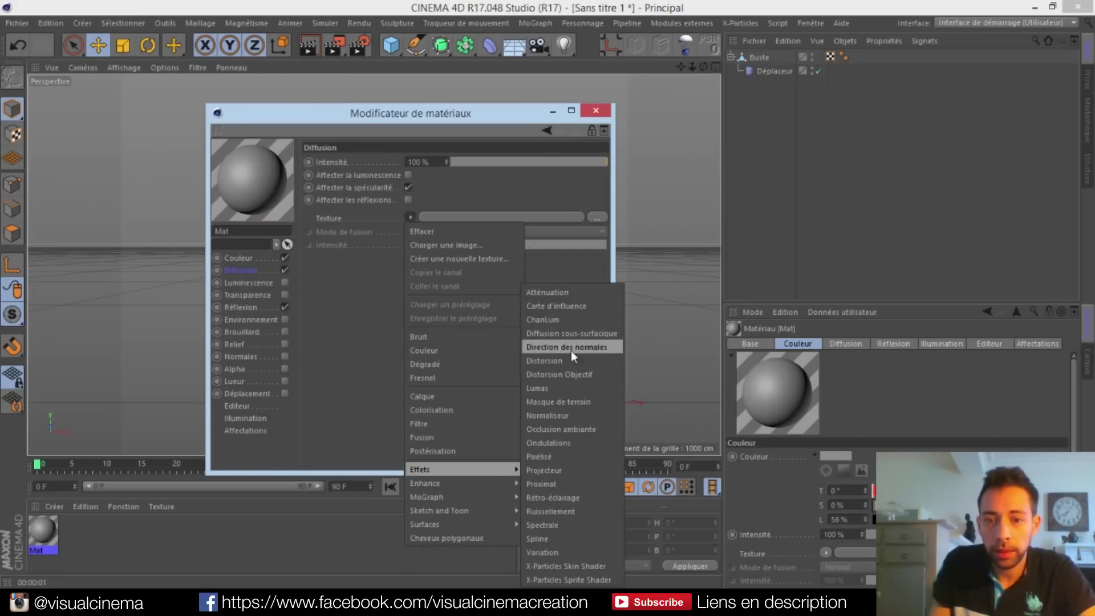
click(563, 389)
click(477, 217)
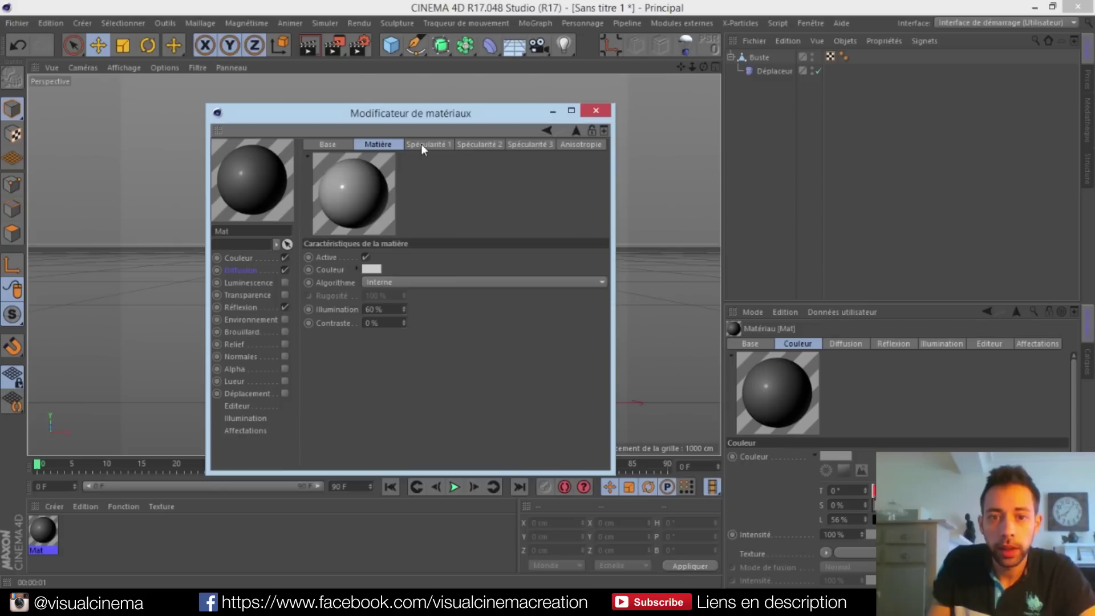
Deactivate Spécularité 1, 2 and 3 in the Lumas shader and close the material editor
click(421, 143)
click(367, 257)
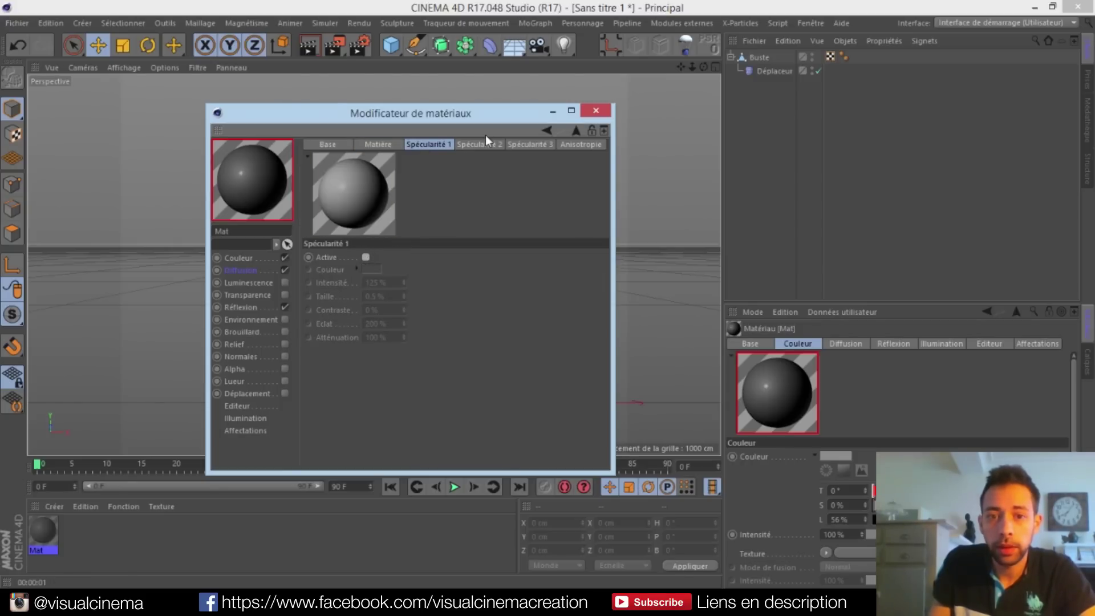
click(481, 144)
click(367, 257)
click(529, 145)
click(366, 258)
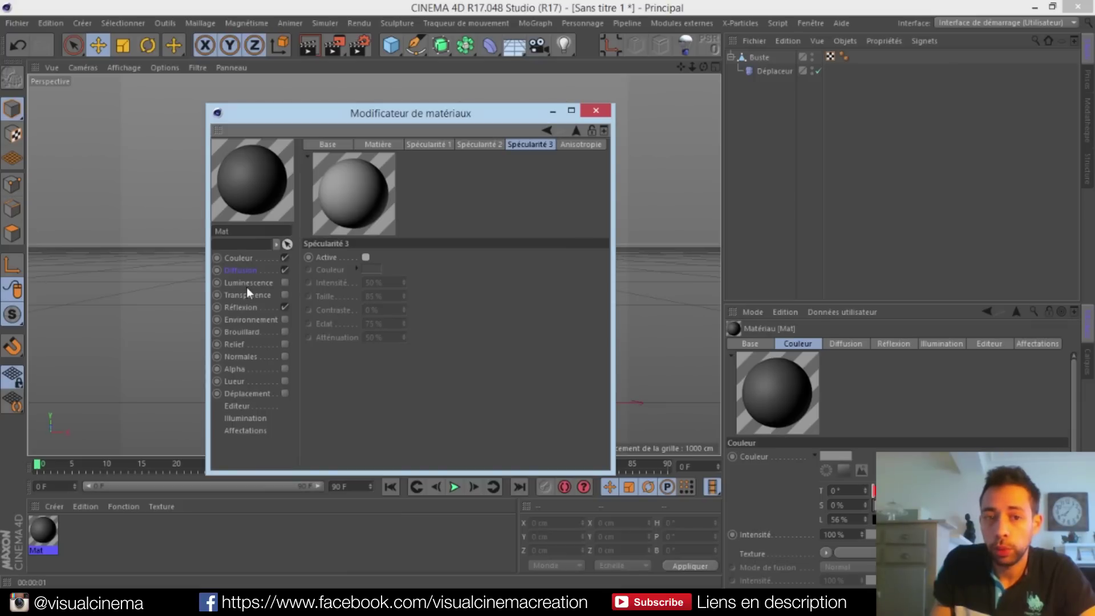
click(250, 305)
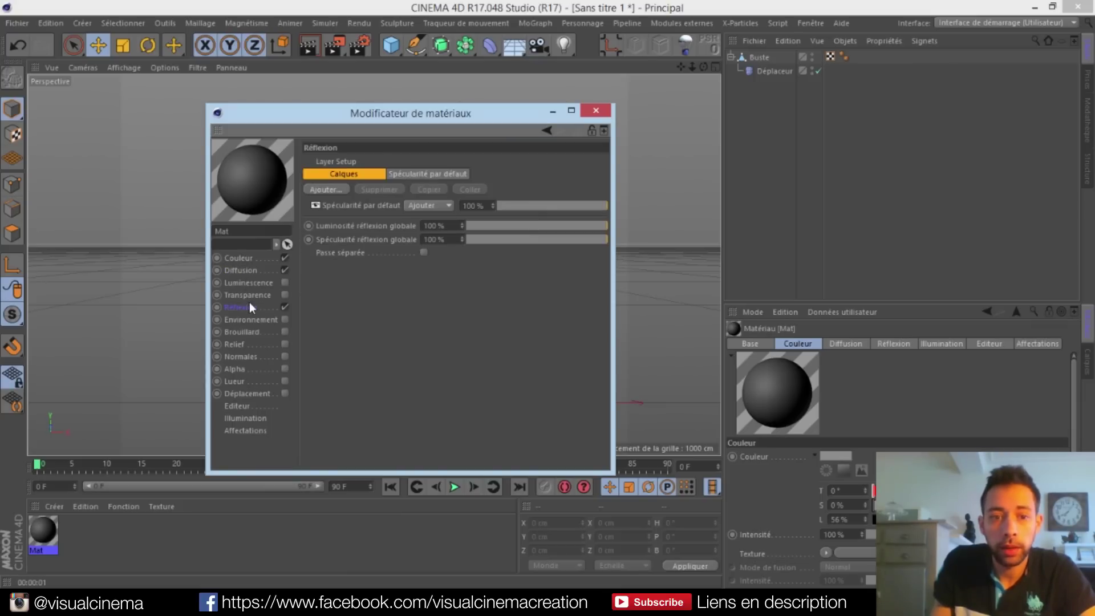
click(244, 260)
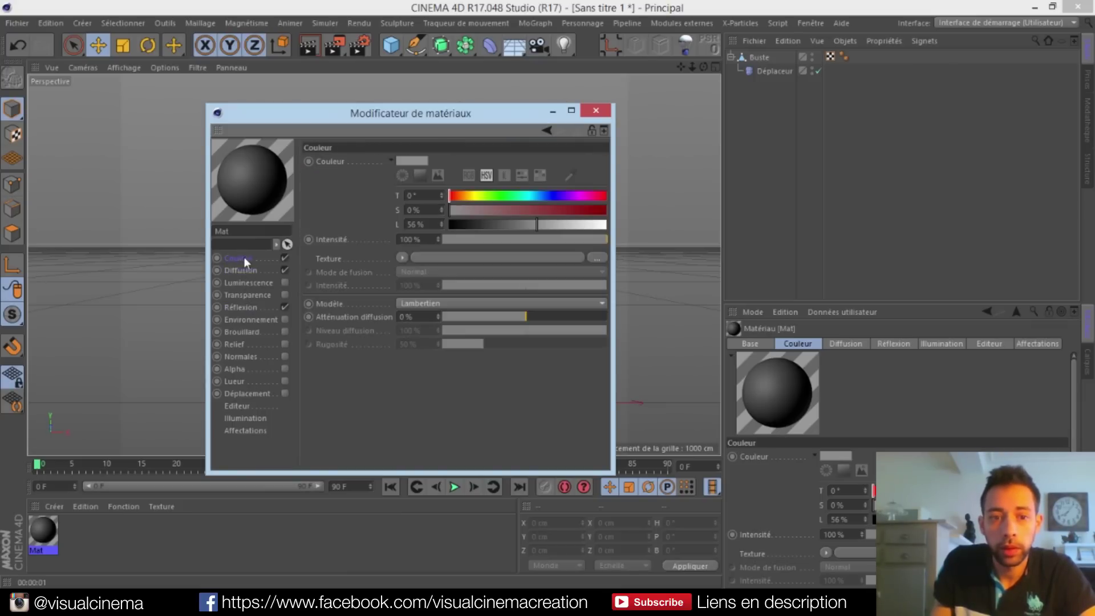
click(586, 114)
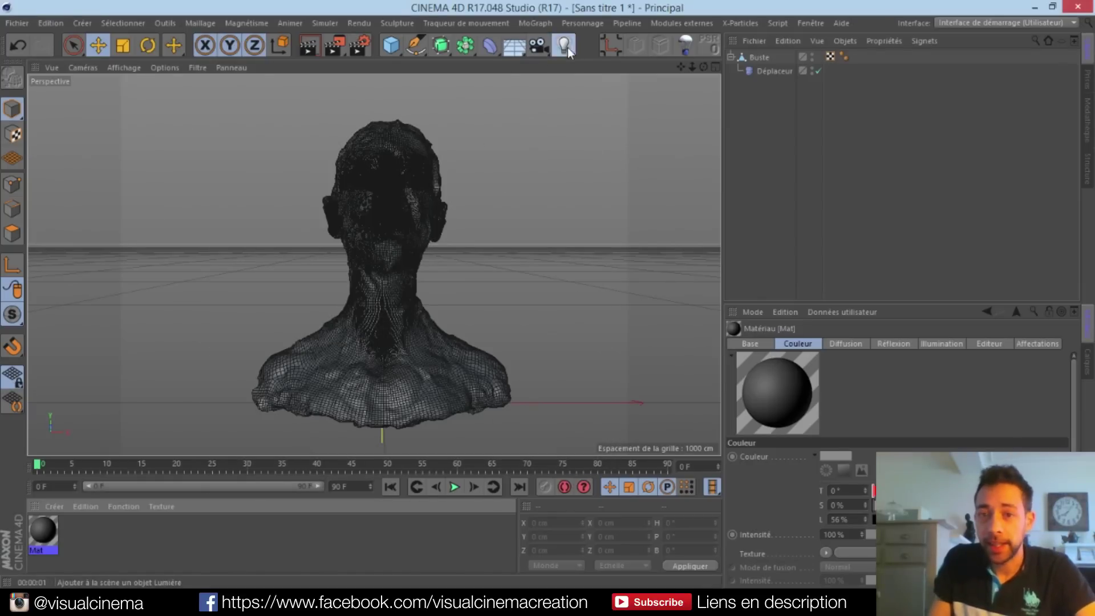
Add a light with Adaptatives shadows and raise it above the bust to about Y 579 cm
click(567, 50)
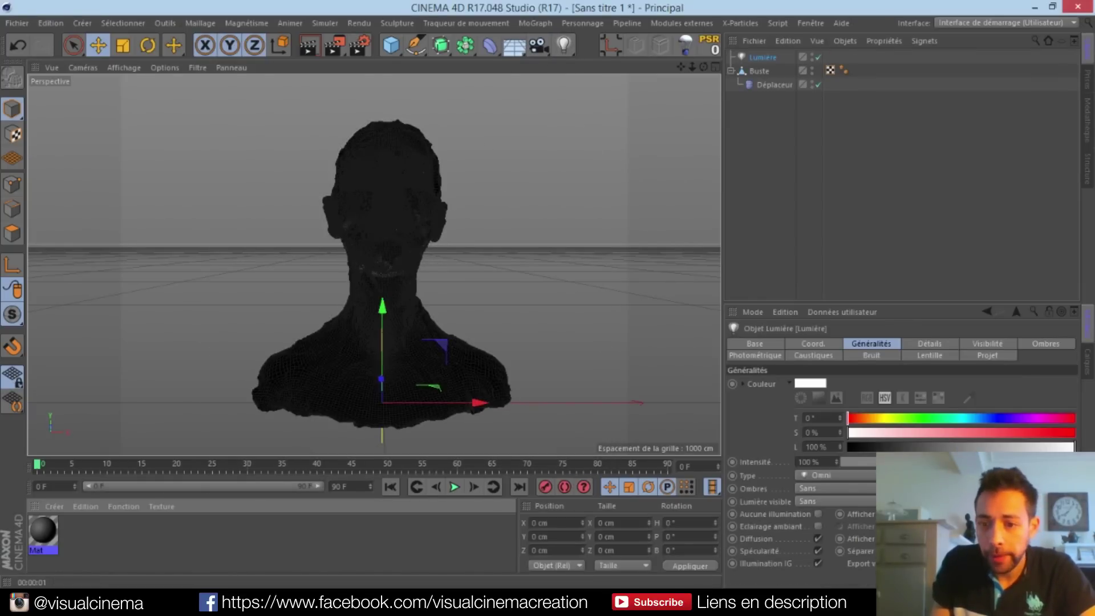
click(809, 489)
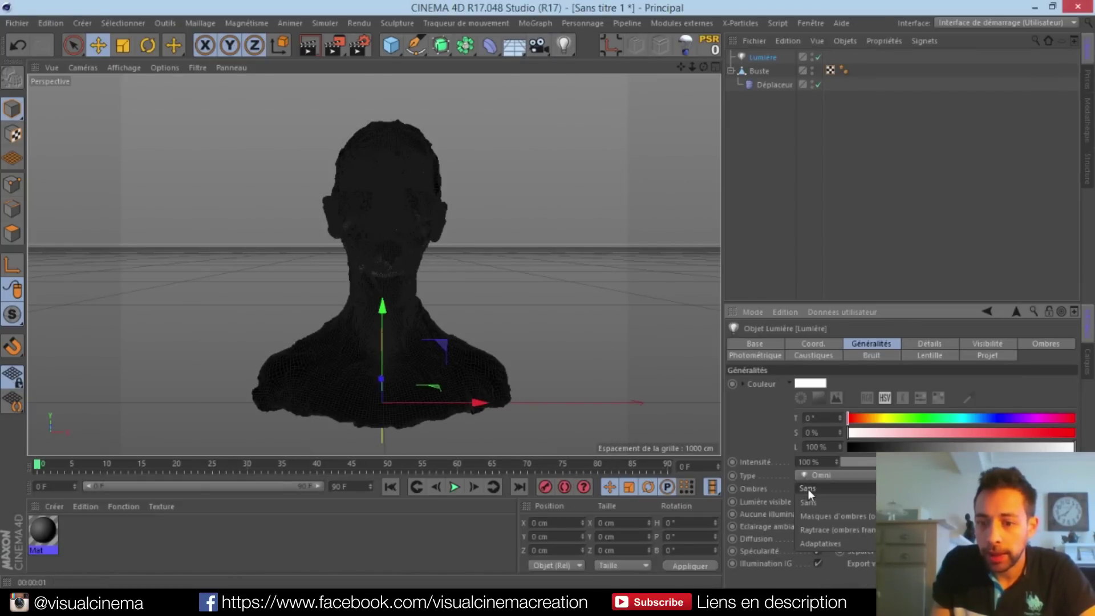
click(827, 542)
drag(384, 312, 385, 0)
drag(384, 57, 385, 0)
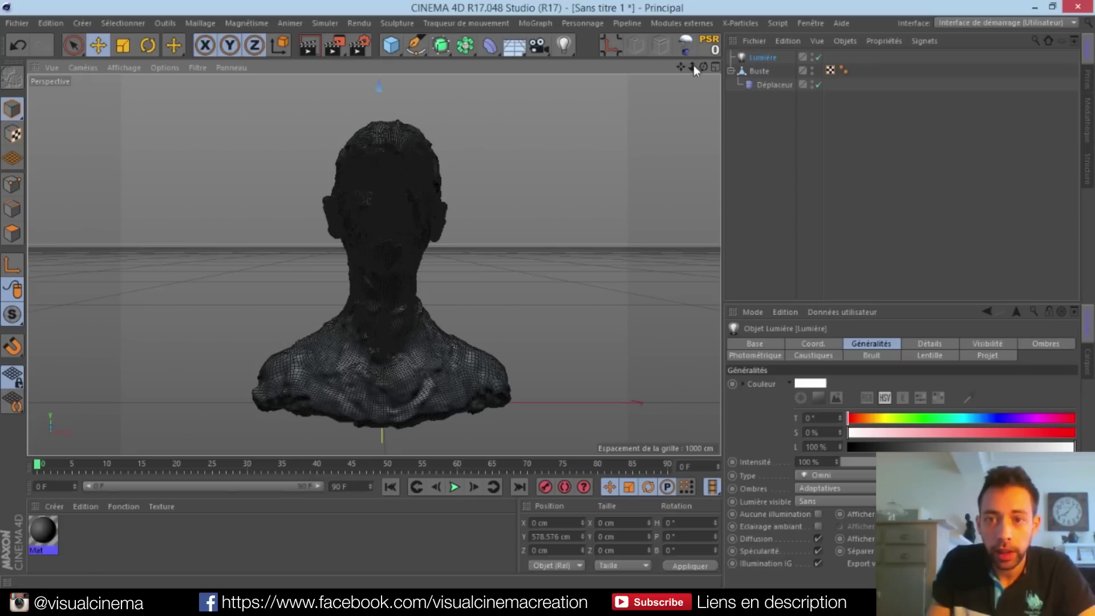
Duplicate the light twice and place the copies low around the bust, the second at about X 255, Y 39, Z -420 cm
drag(692, 67, 628, 66)
drag(379, 80, 405, 317)
drag(704, 66, 559, 114)
drag(465, 371, 329, 258)
drag(261, 277, 136, 461)
Create a camera, look through it, and frame the whole bust from the front at about X -22, Y 148, Z -633 cm
drag(704, 67, 374, 264)
scroll(350, 343, up, 4)
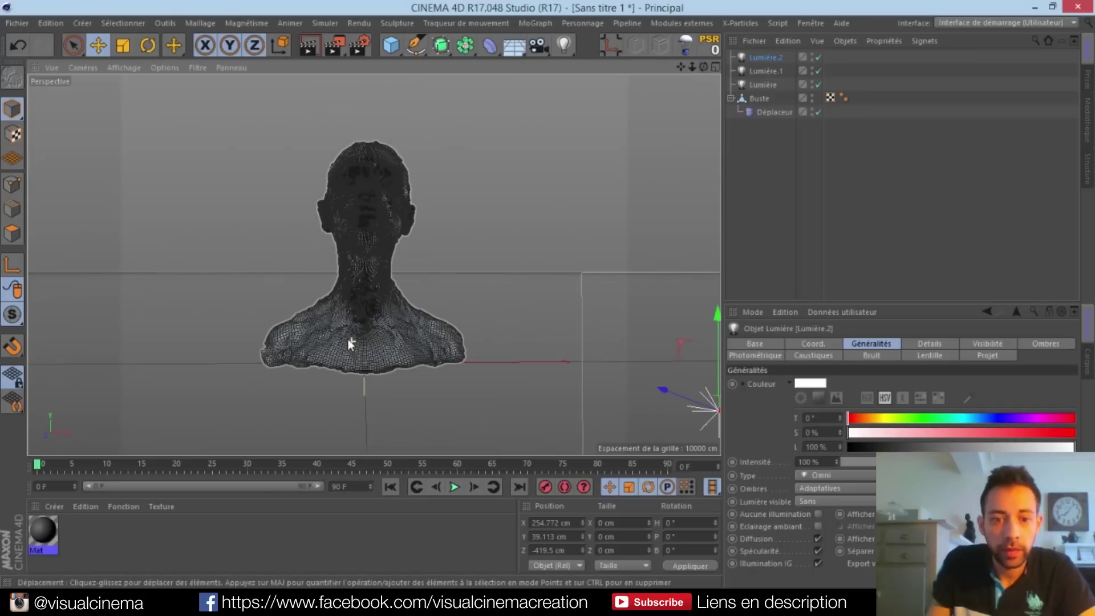
drag(681, 67, 374, 265)
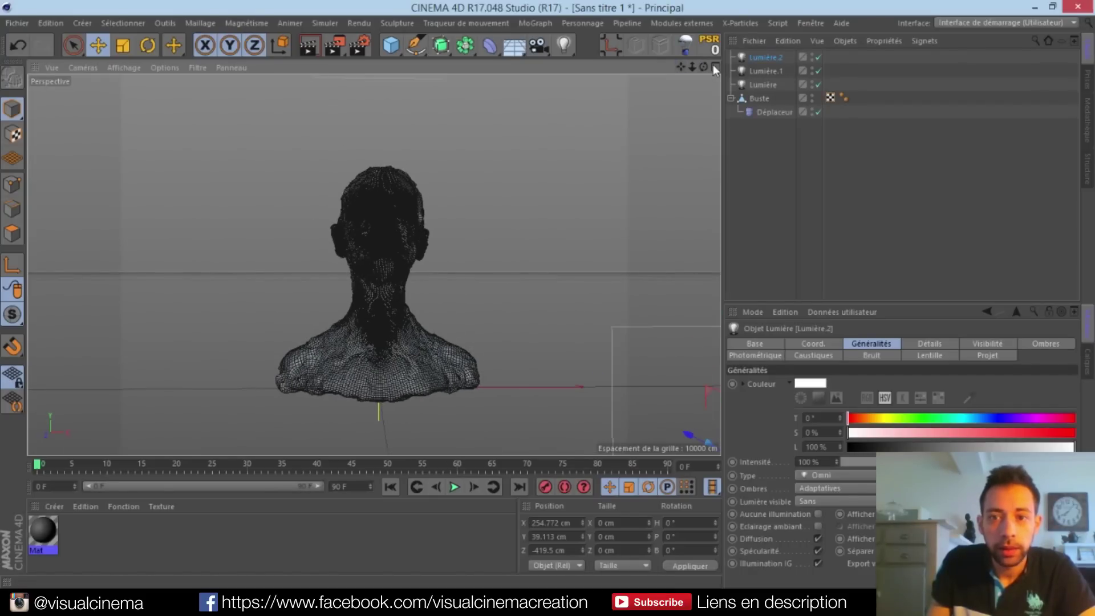
drag(704, 67, 374, 265)
drag(692, 67, 374, 265)
click(541, 48)
click(819, 58)
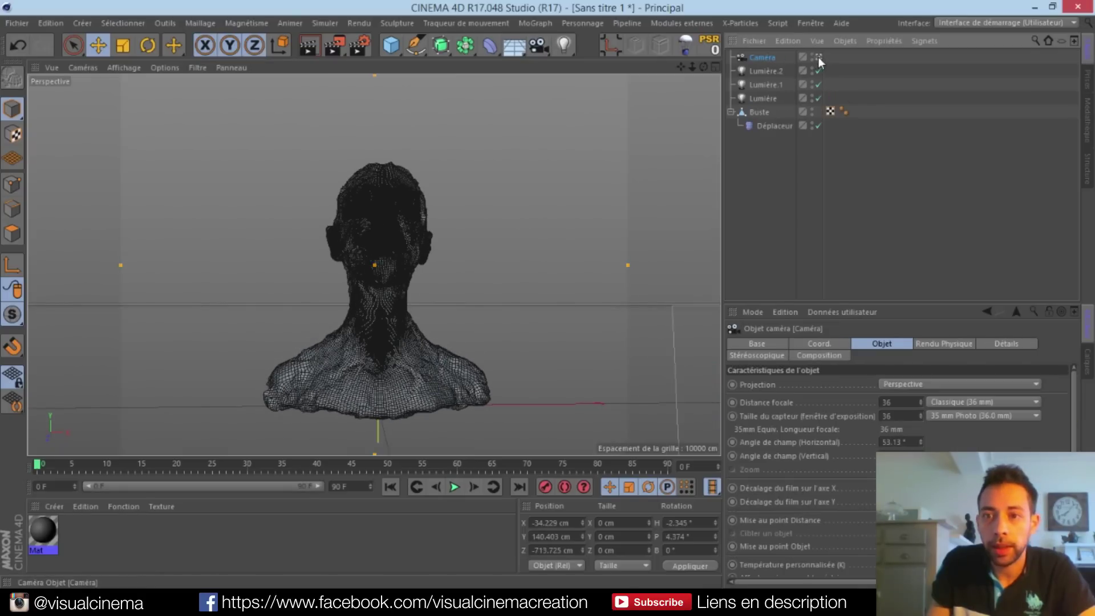
drag(704, 68, 374, 265)
drag(693, 67, 375, 264)
drag(680, 67, 683, 61)
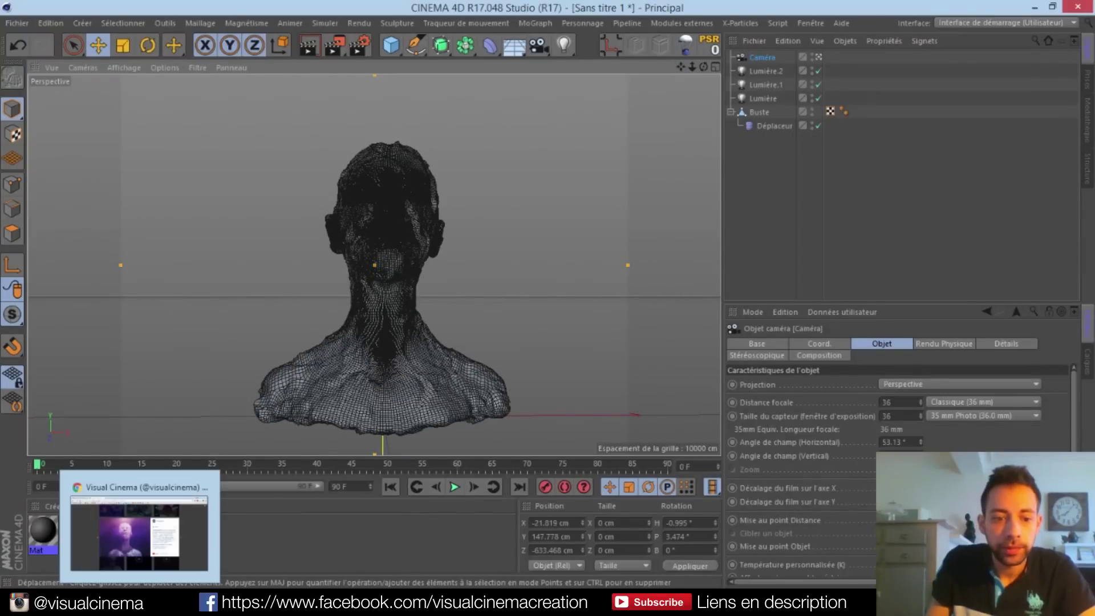
Add the Occlusion ambiante effect to the render settings
click(139, 602)
click(436, 602)
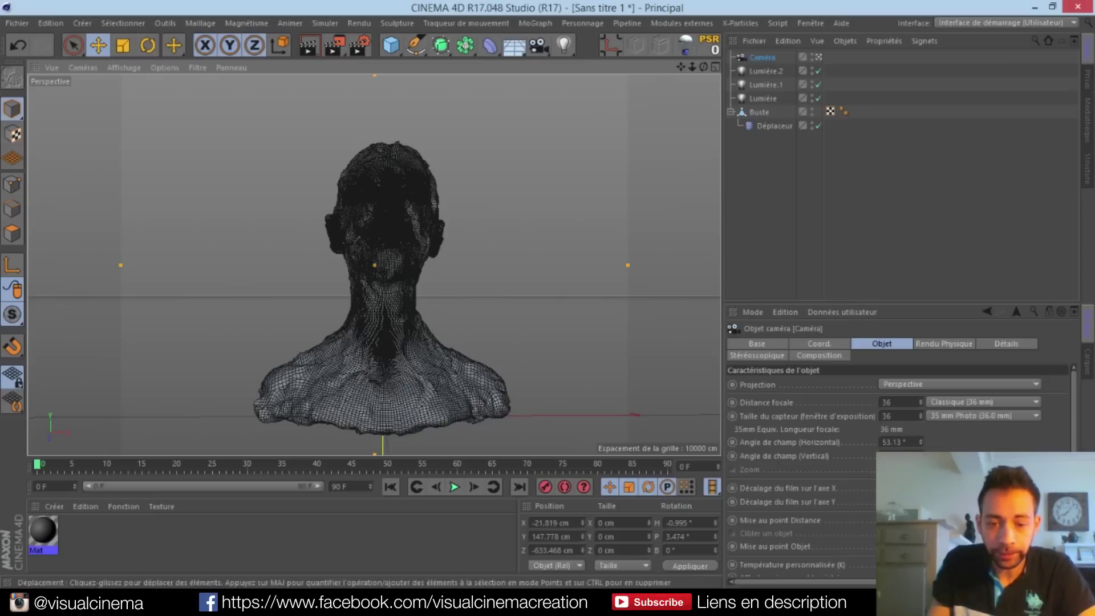
click(362, 49)
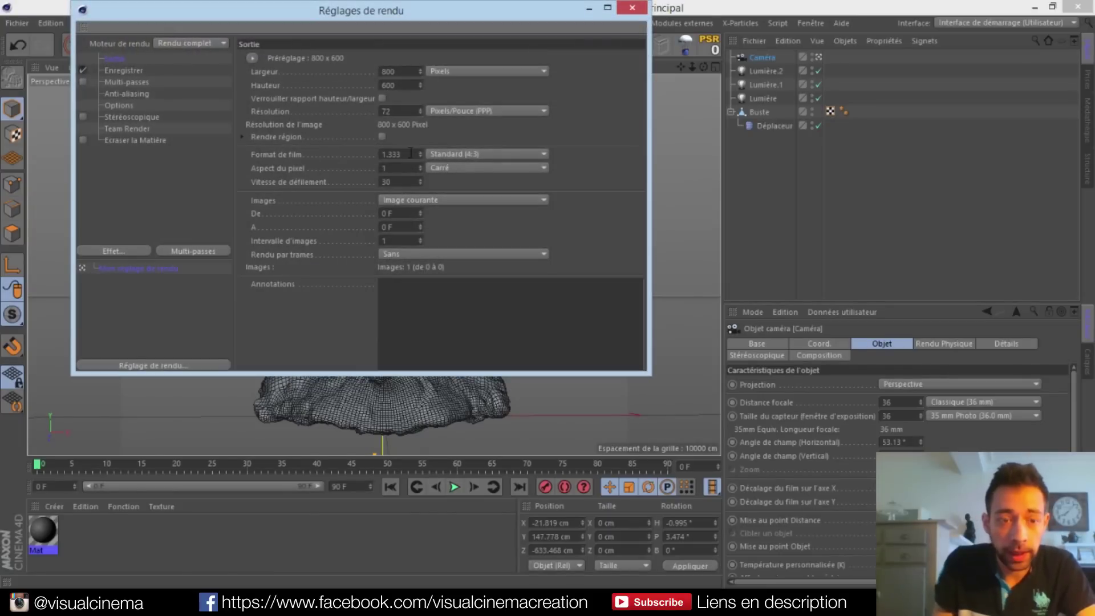
click(135, 252)
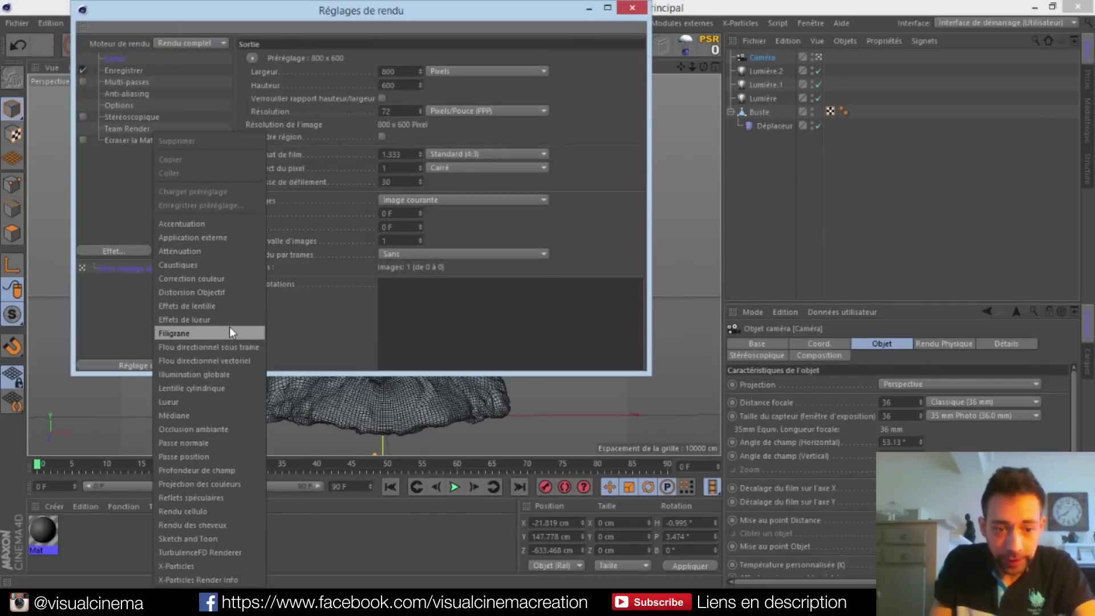
click(211, 428)
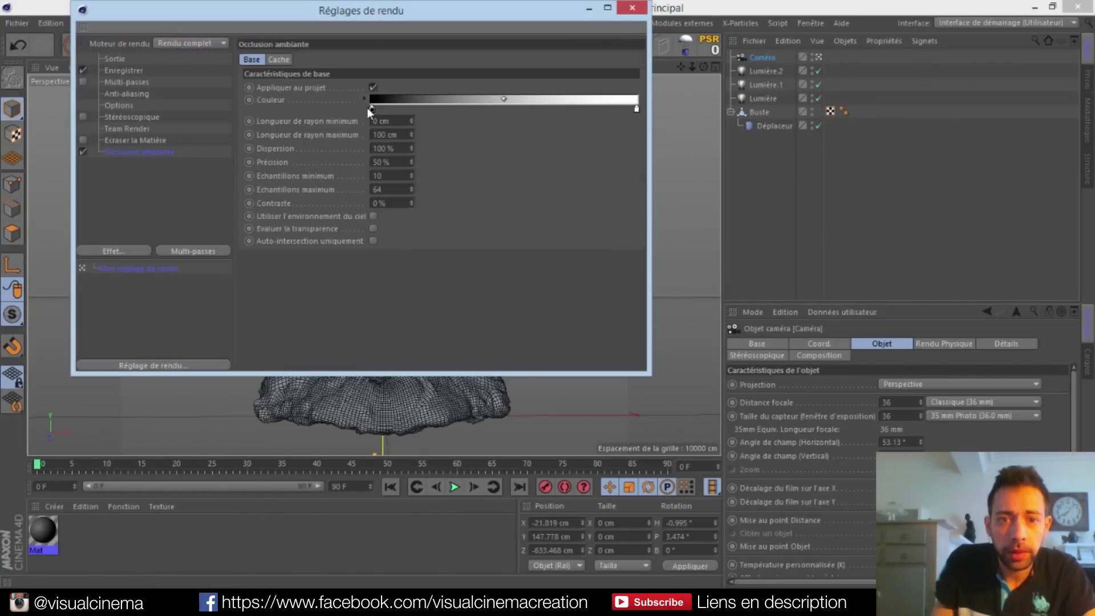
Set the ambient occlusion gradient's dark colour to 12% lightness and its maximum ray length to 50 cm
double_click(372, 108)
drag(326, 138, 340, 139)
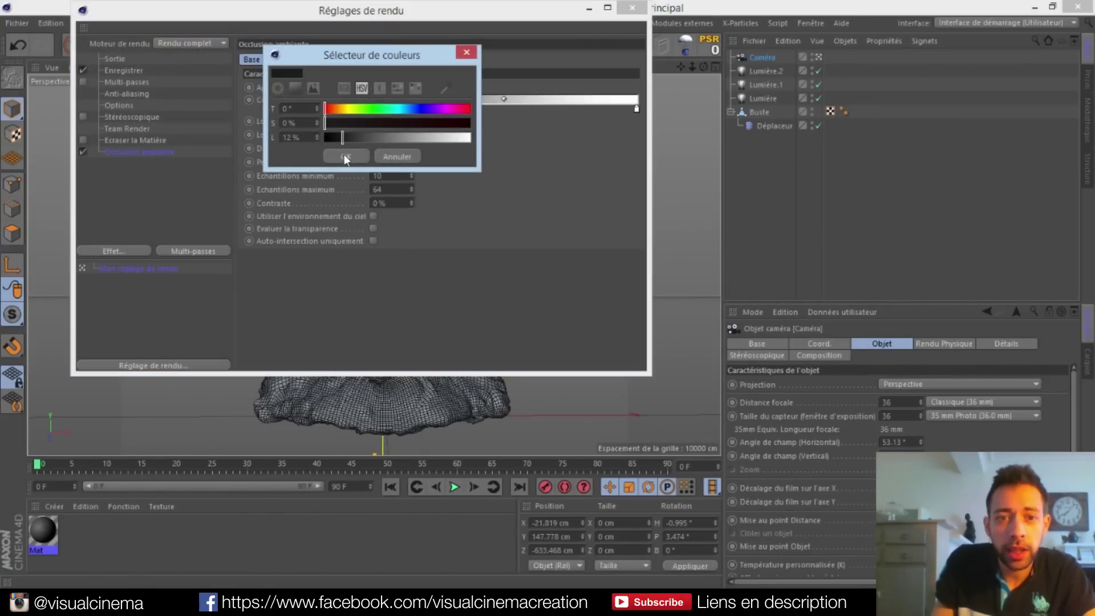
click(346, 157)
double_click(393, 135)
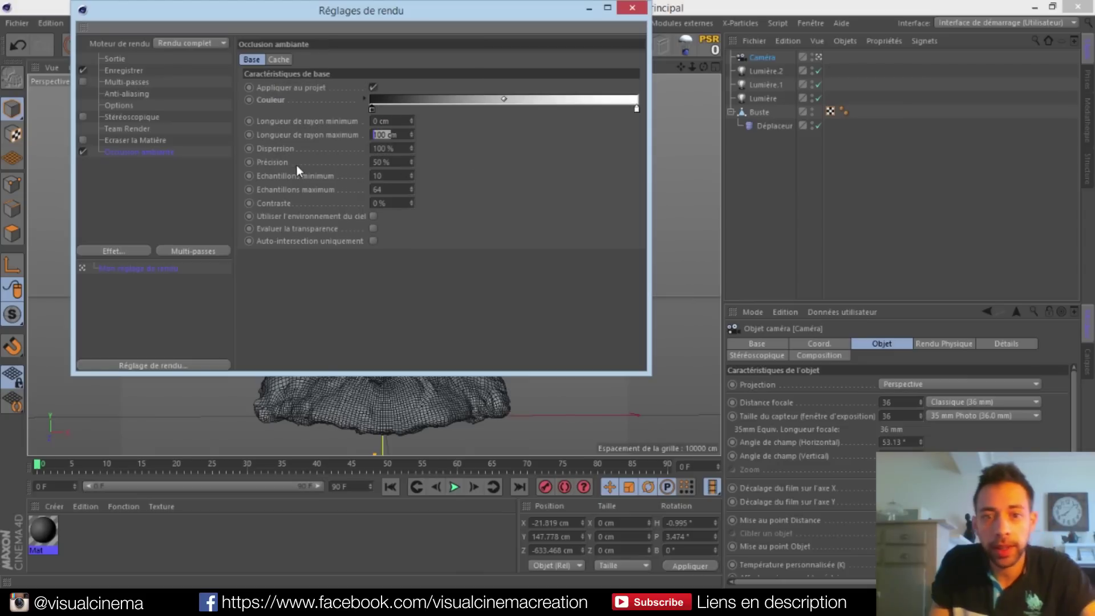
text(50)
key(Return)
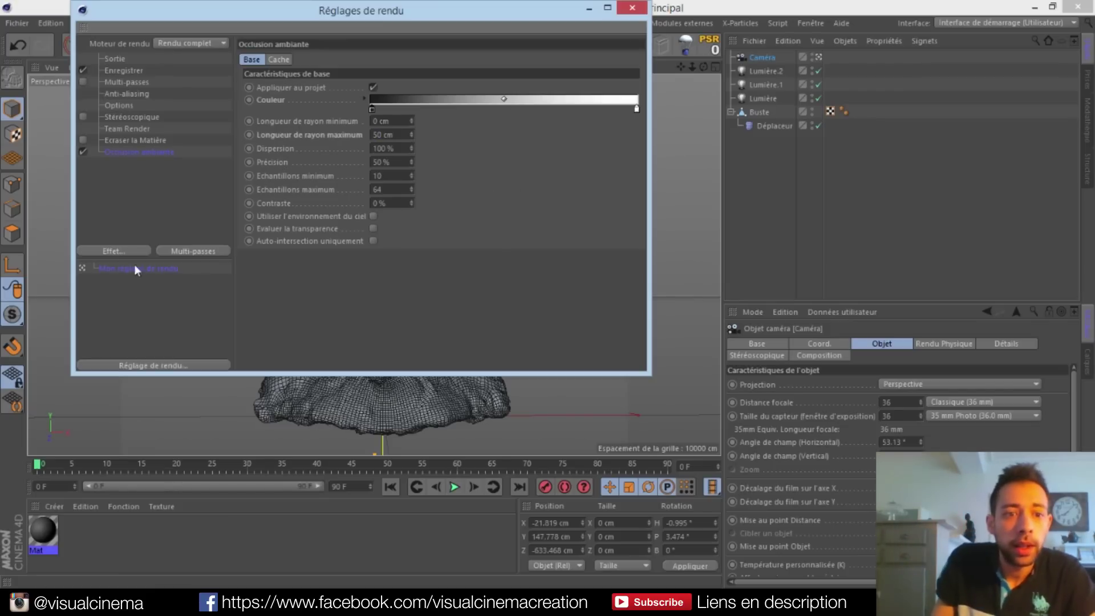
Add the Illumination globale effect with record density Aperçu and samples set to Haut
click(135, 252)
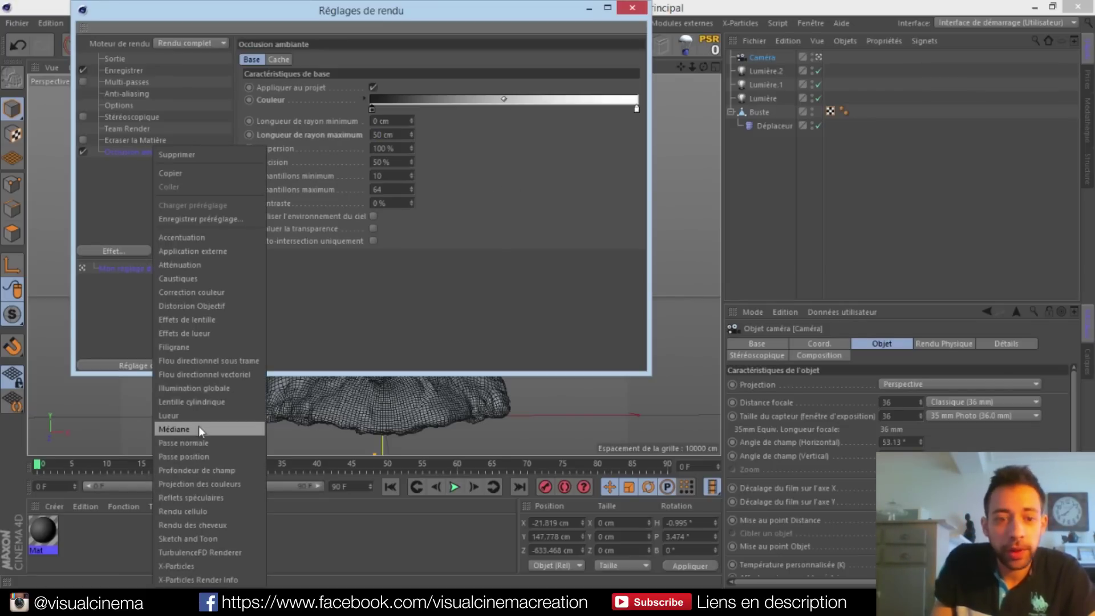
click(216, 390)
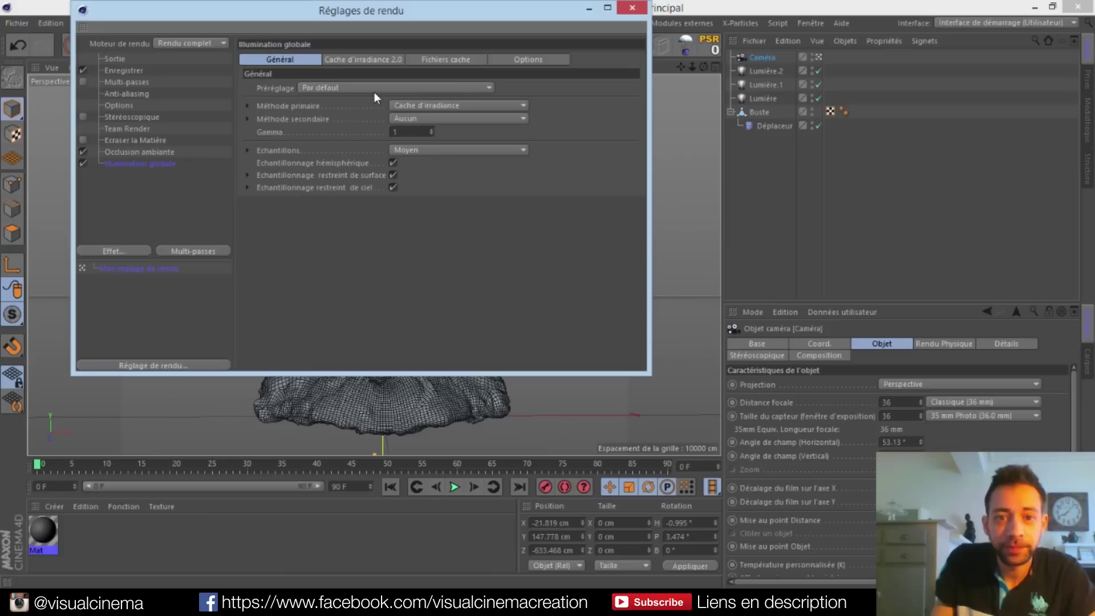
click(365, 60)
click(396, 88)
click(388, 117)
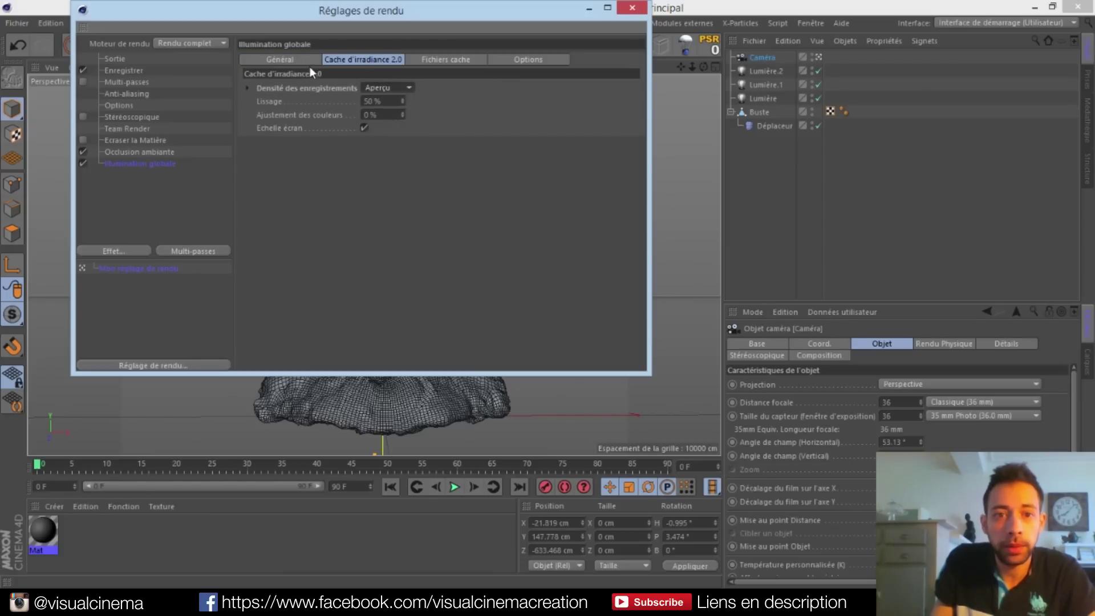
click(308, 62)
click(448, 151)
click(430, 222)
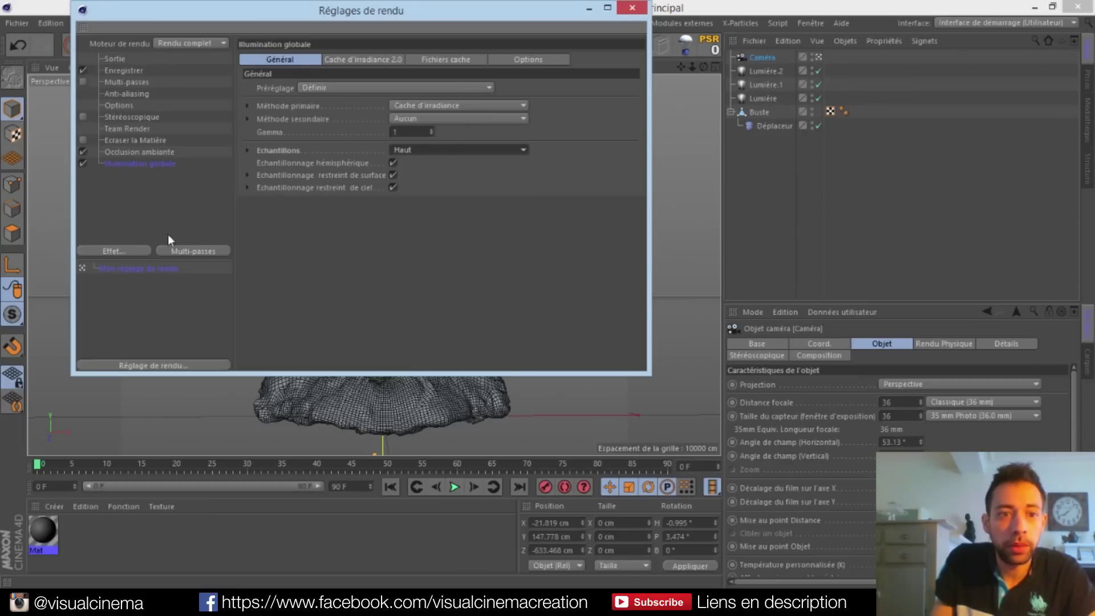
Enable multi-pass rendering and set the standard image to save on the desktop as tuto
click(83, 83)
click(128, 74)
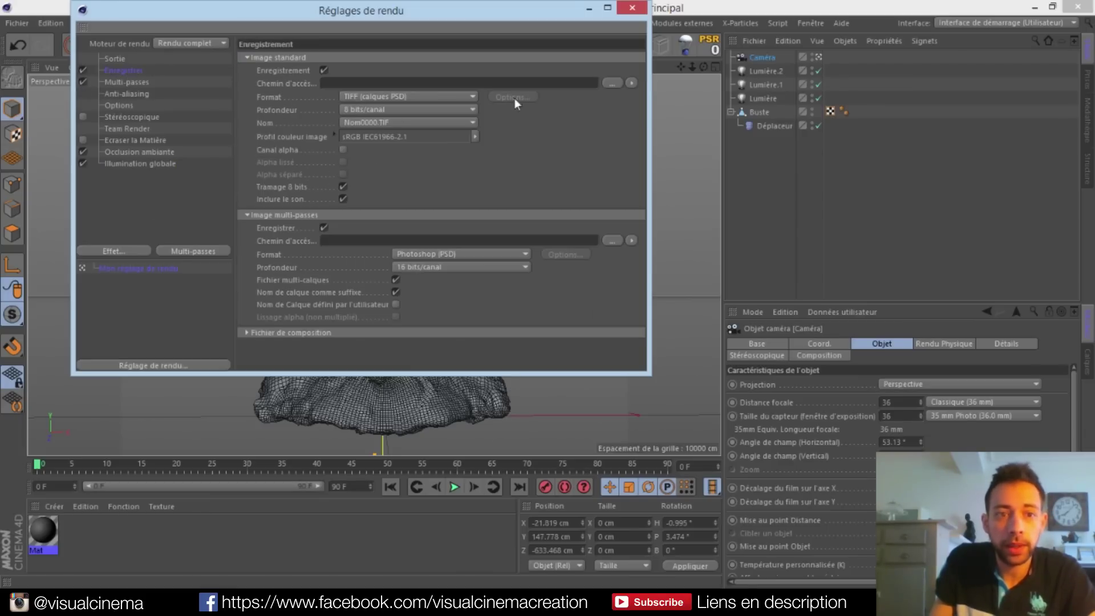
click(618, 84)
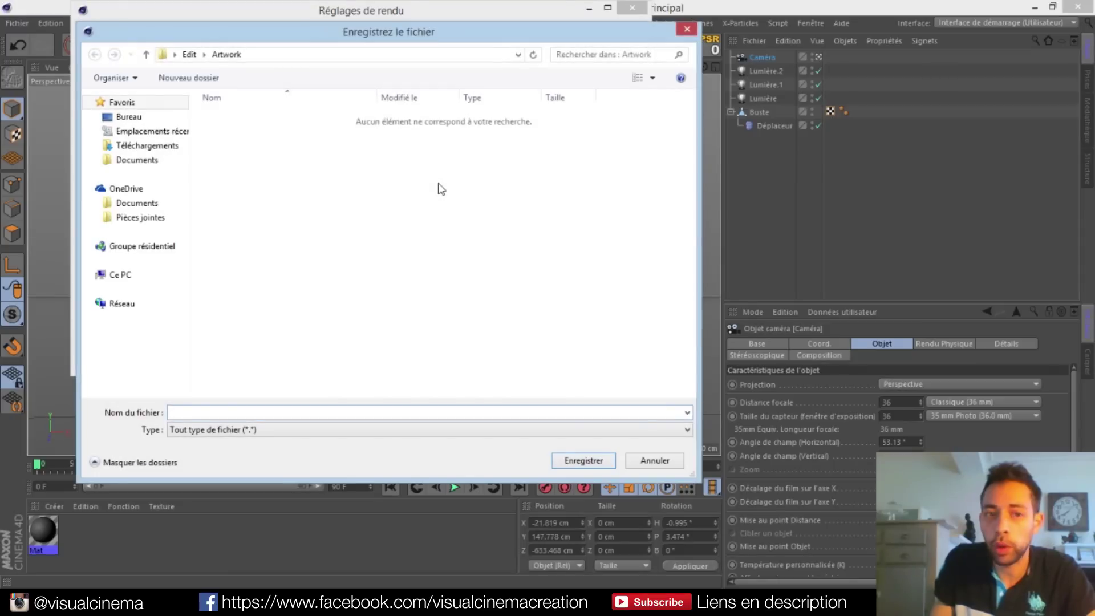
click(139, 118)
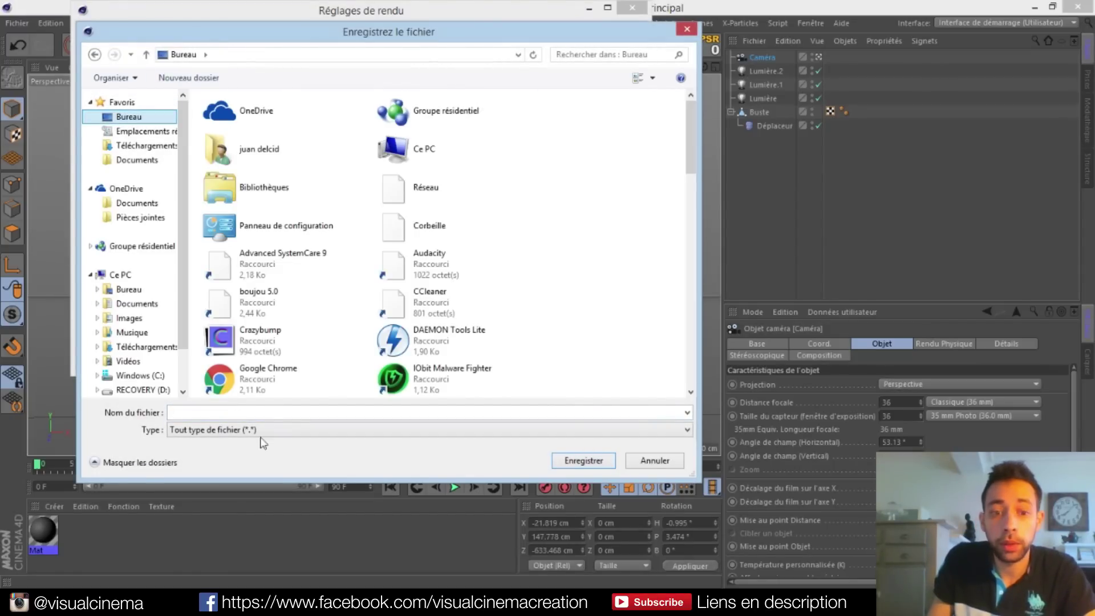
click(263, 413)
text(tuto)
click(571, 462)
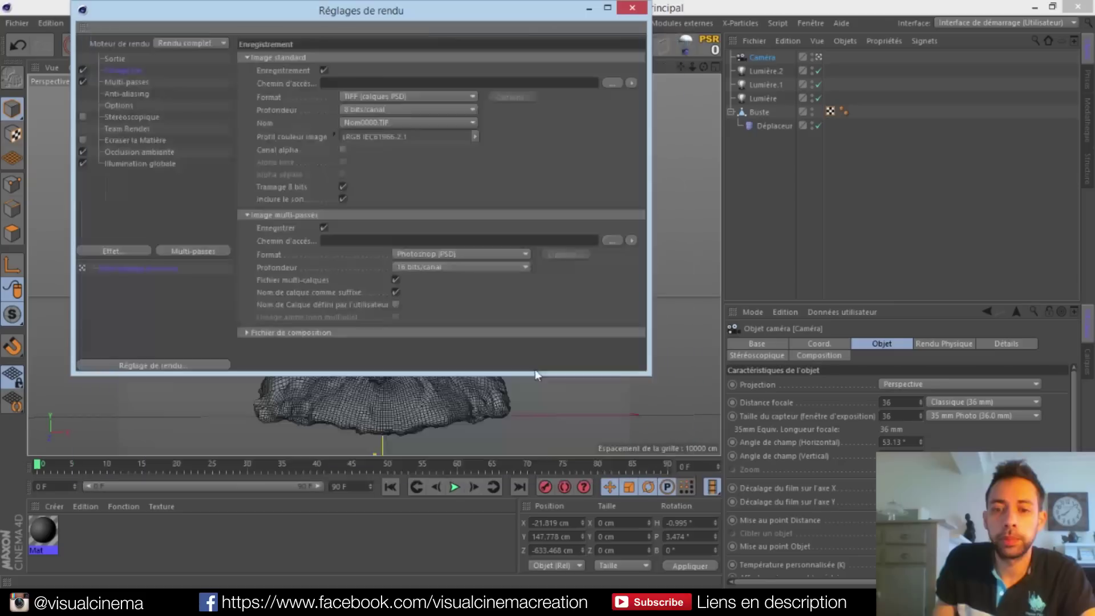
Set the standard image format to PNG and include the alpha channel
click(390, 96)
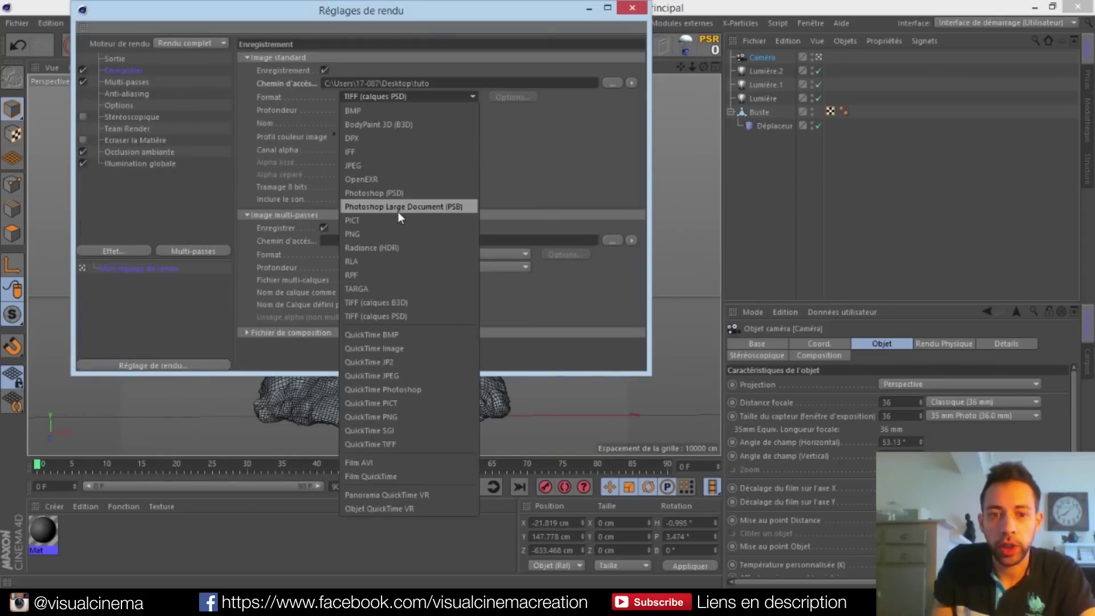
click(400, 233)
click(343, 150)
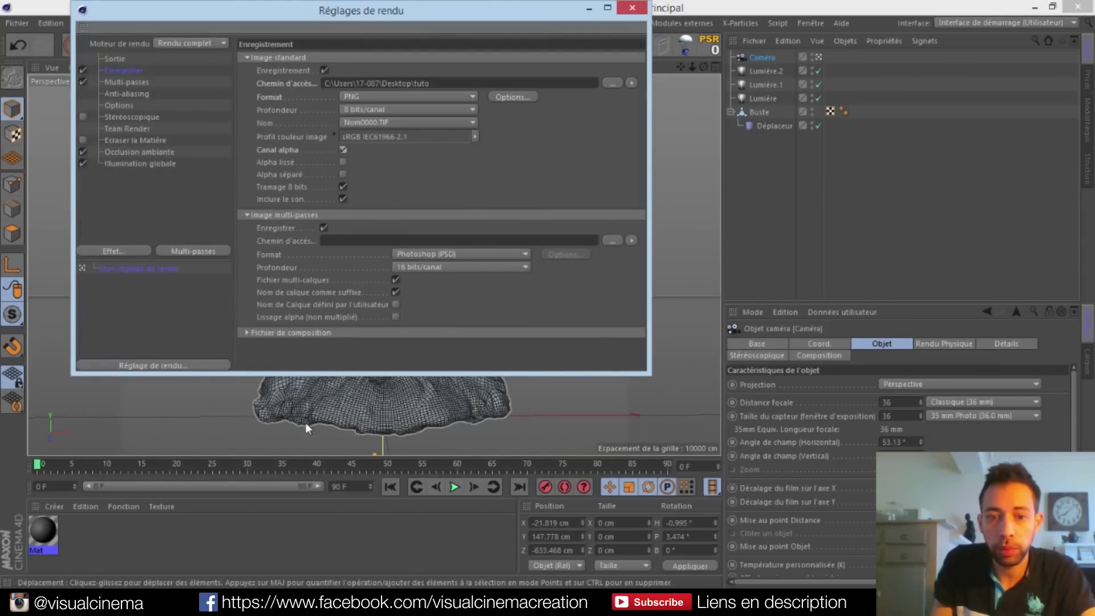
Set the multi-pass image format to PNG and its save path to the desktop as mp
click(440, 255)
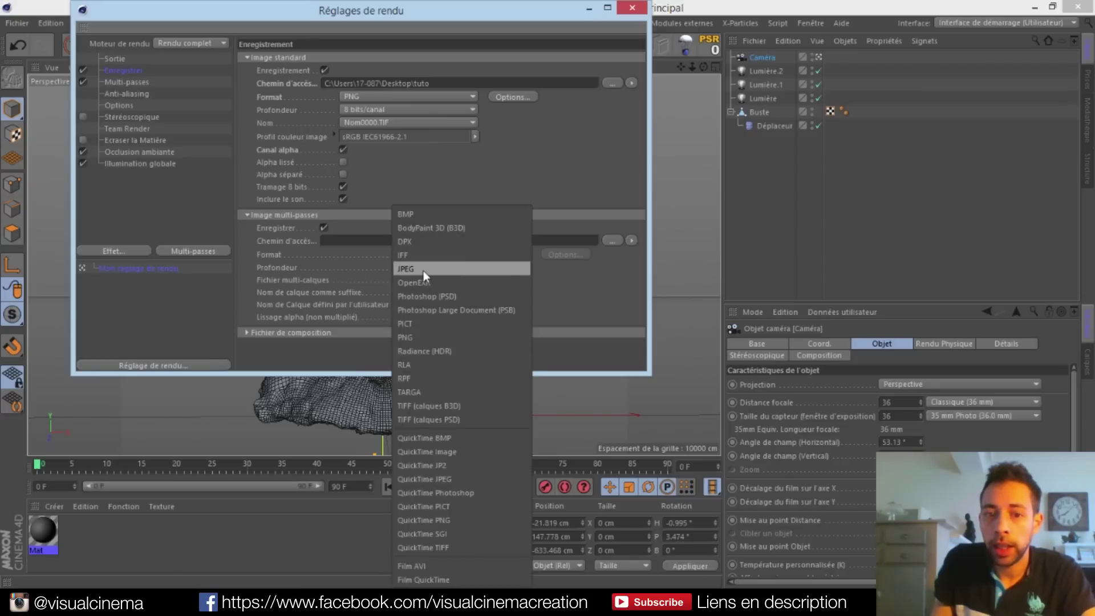
click(420, 338)
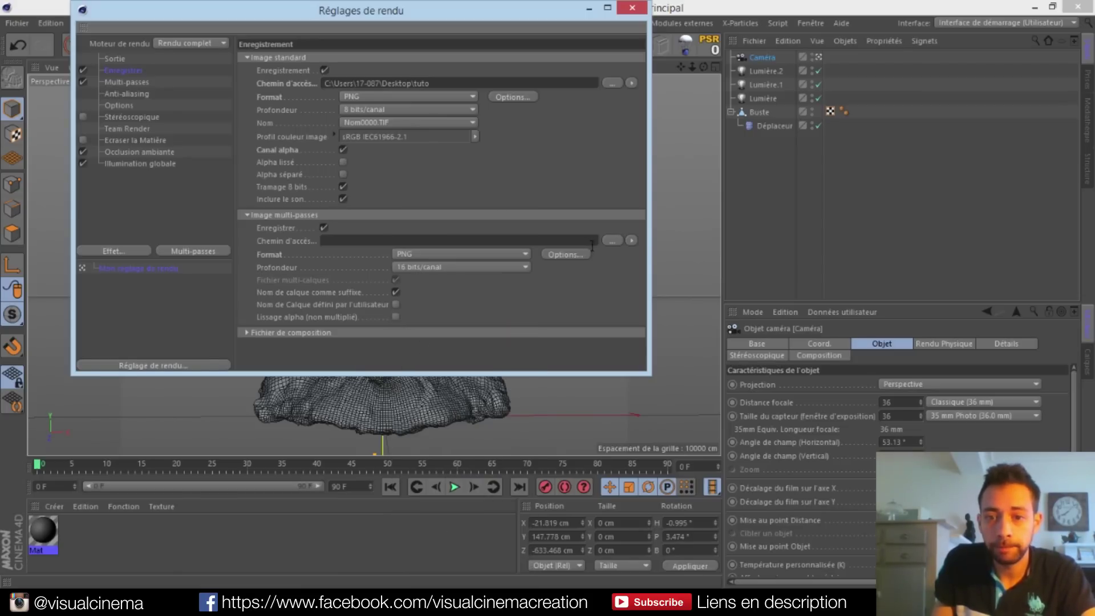
click(612, 242)
text(mp)
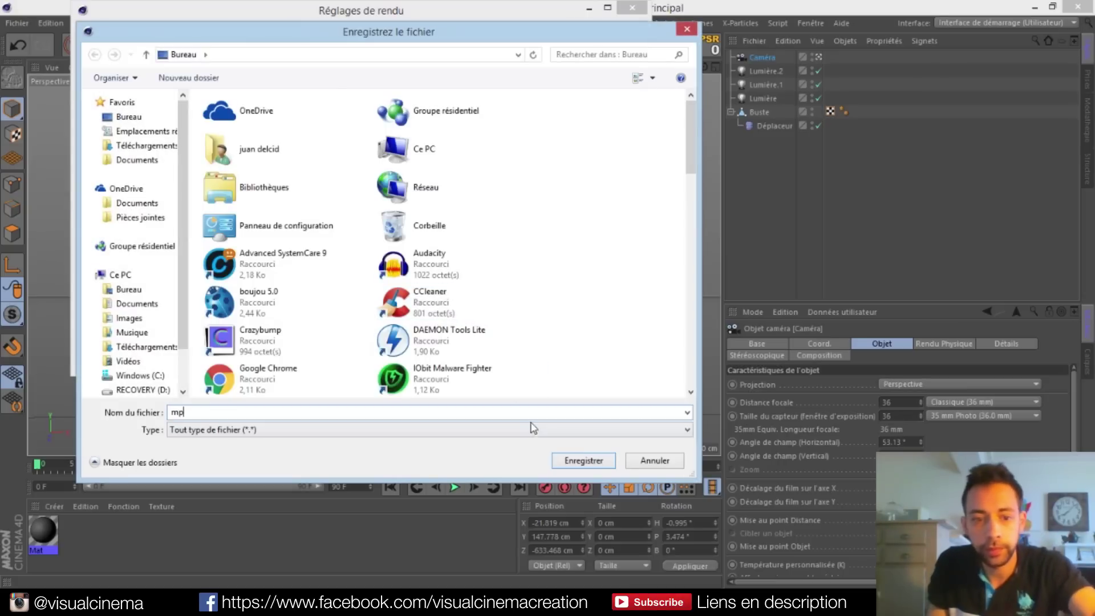
click(583, 460)
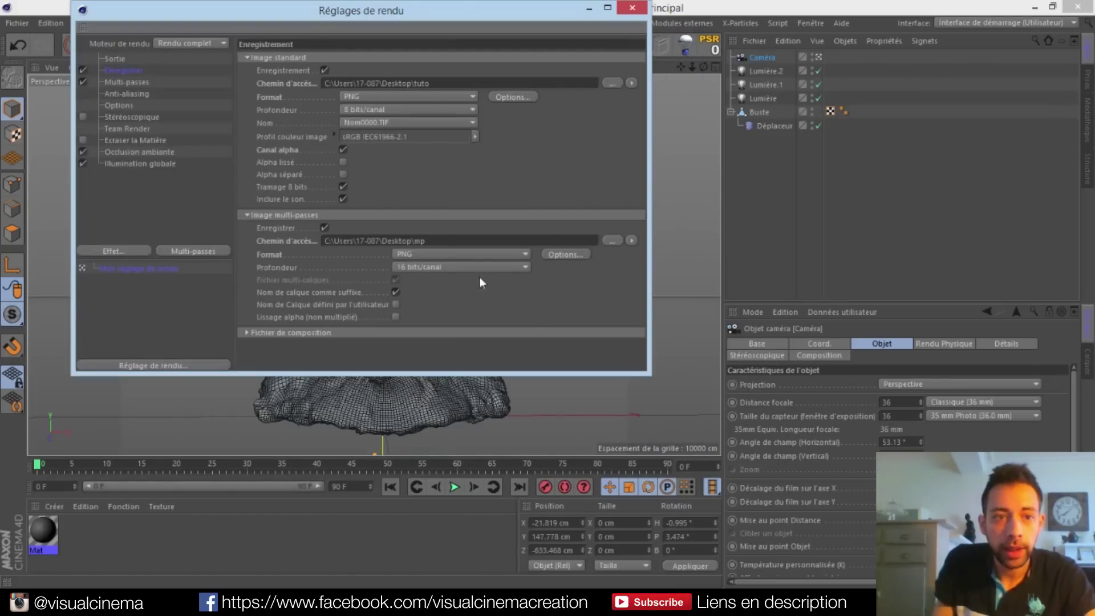
Add the Diffusion, Occlusion ambiante, Illumination globale and Profondeur passes to the multi-pass output, and close the render settings
click(194, 250)
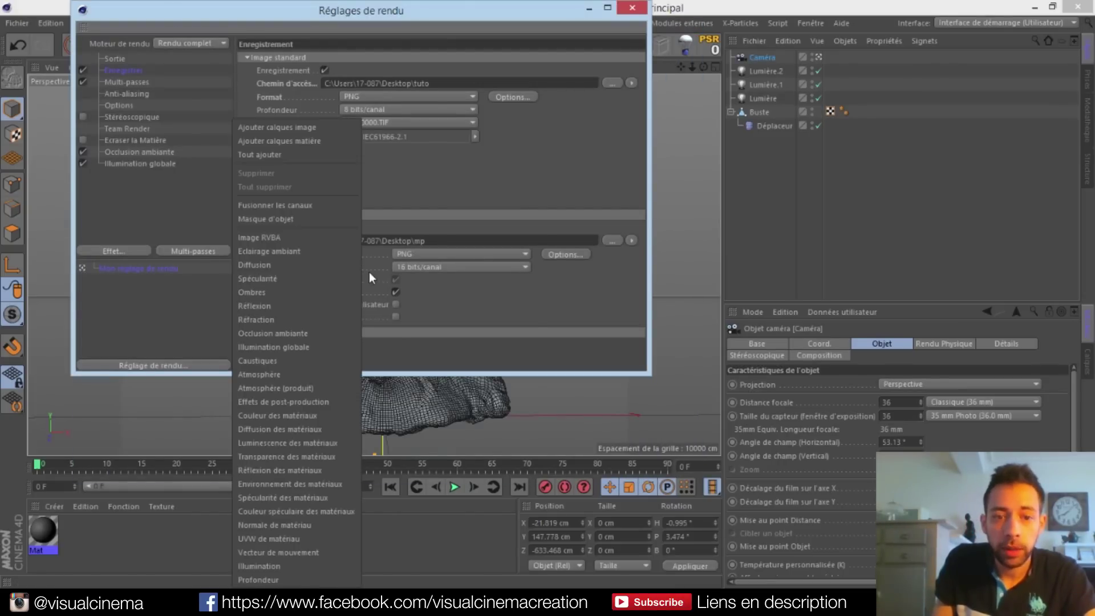
click(314, 263)
click(199, 252)
click(300, 333)
click(197, 251)
click(274, 345)
click(192, 251)
click(286, 580)
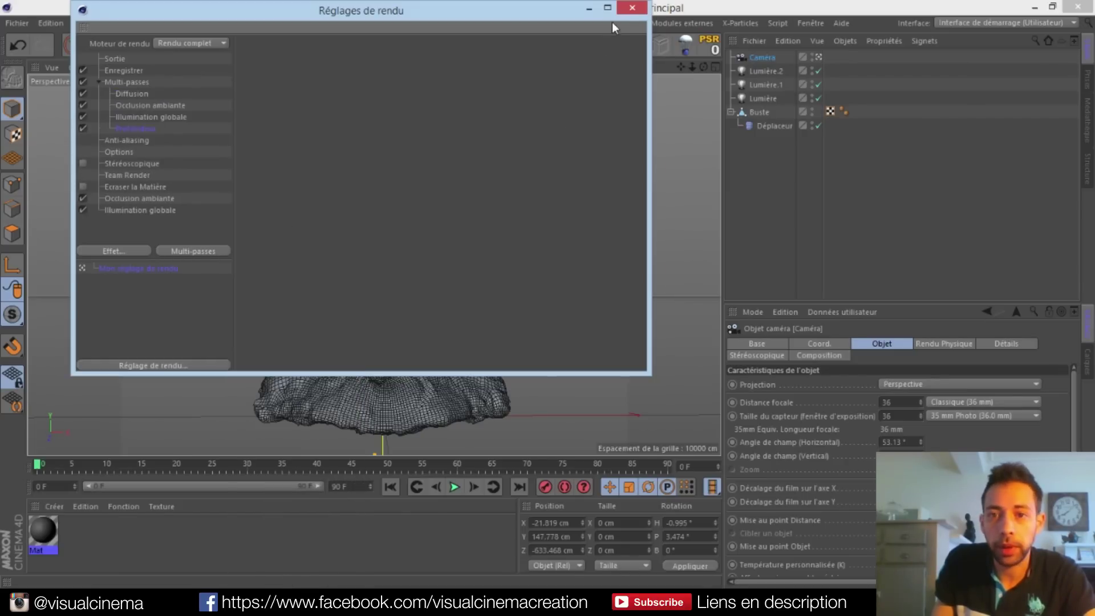
click(630, 10)
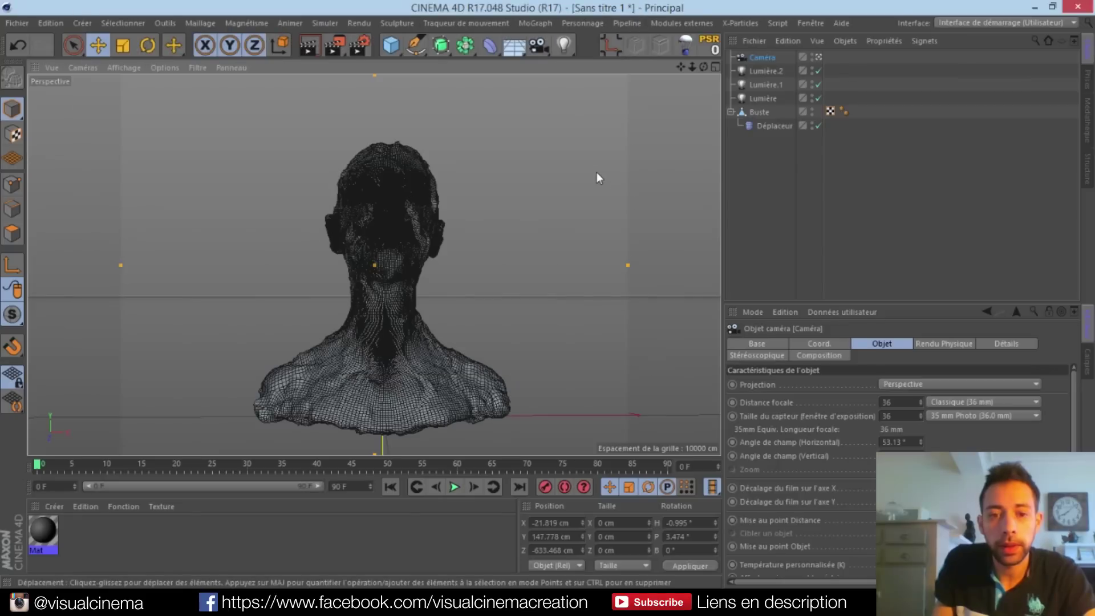
Assign the Buste as the camera's focus object and render the scene
click(755, 57)
drag(758, 112, 771, 138)
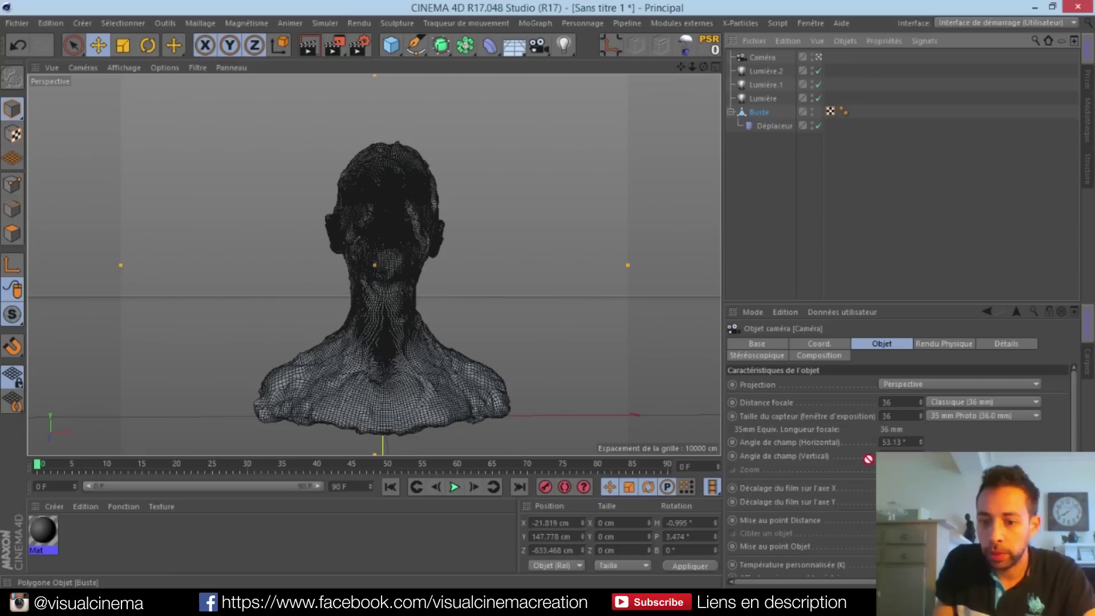
drag(936, 543, 935, 546)
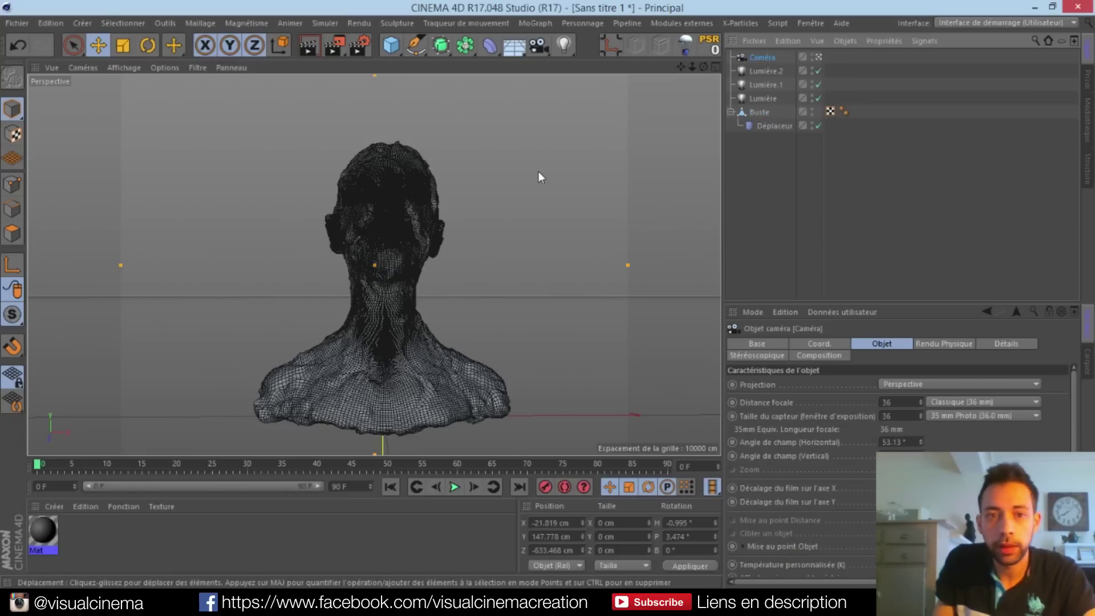
click(332, 48)
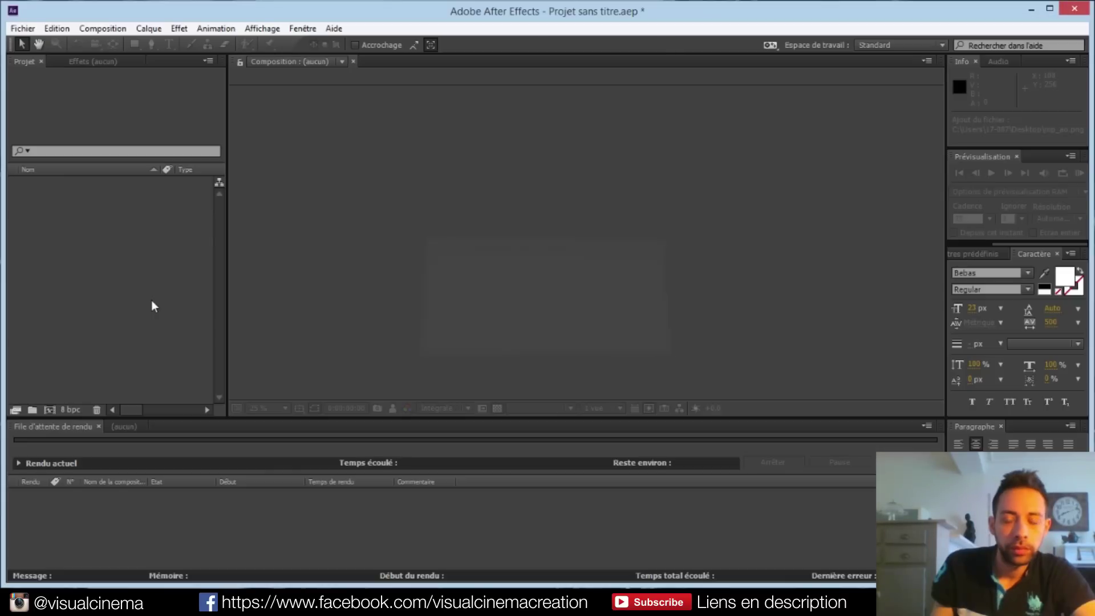
Switch to After Effects and create a composition from the rendered tuto.png
click(149, 322)
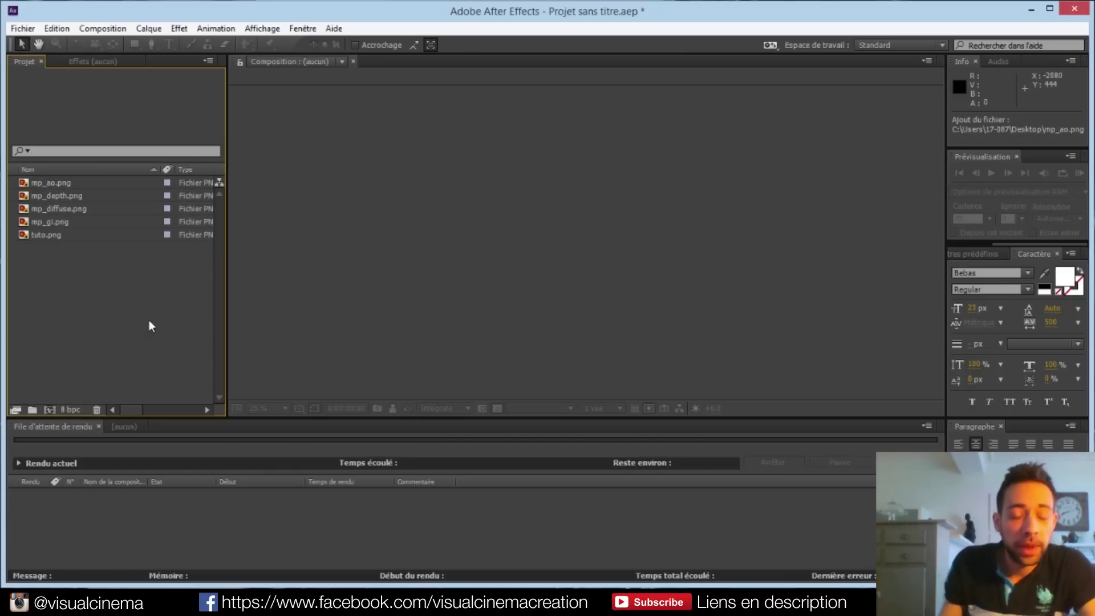
drag(81, 266, 12, 180)
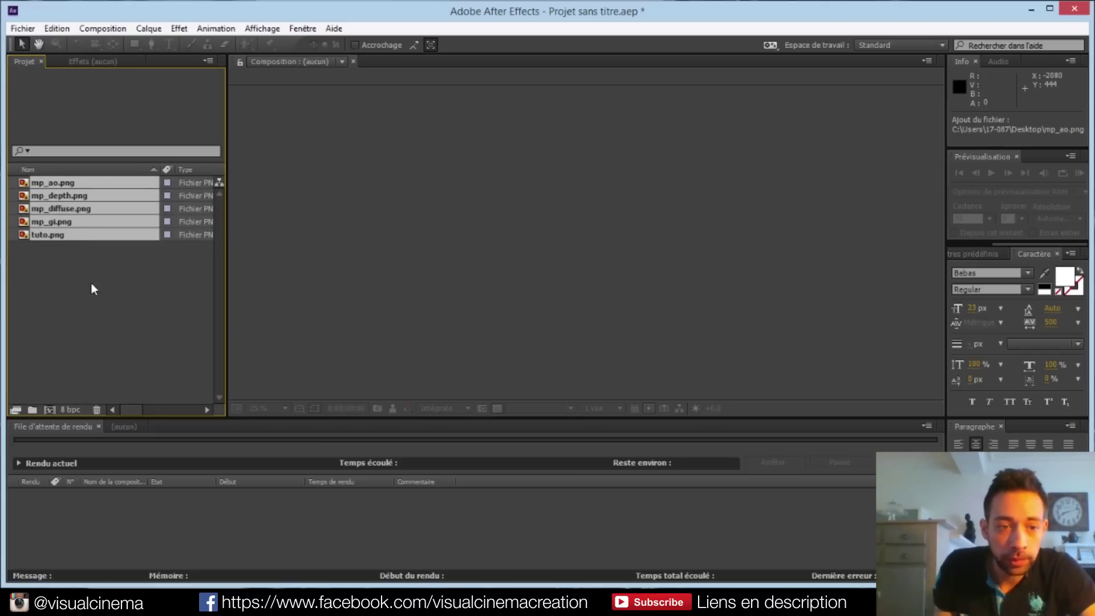
click(51, 235)
click(61, 209)
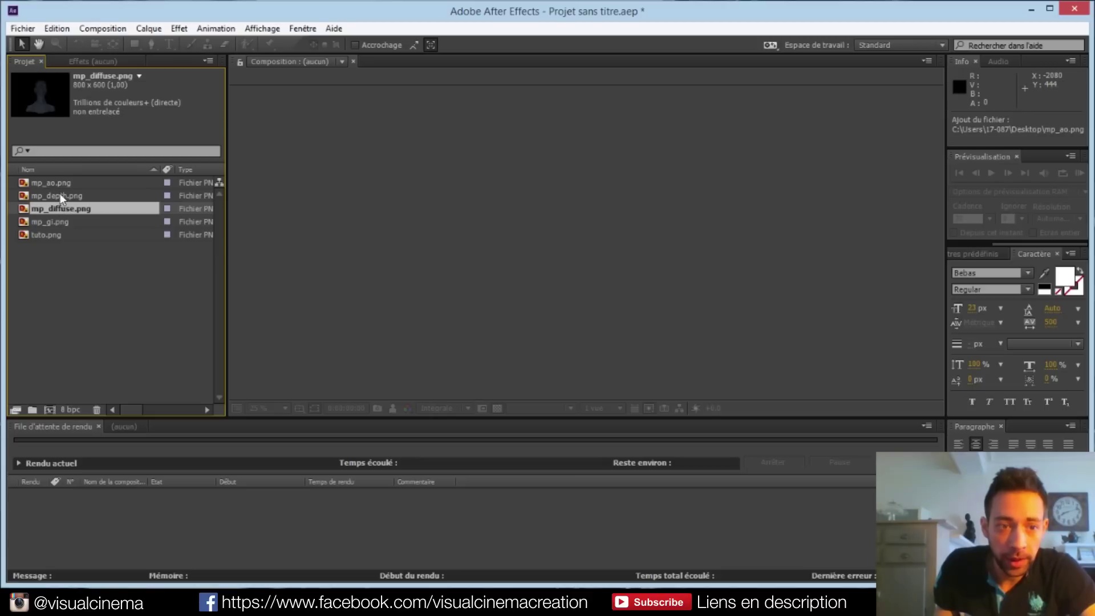
click(49, 235)
drag(48, 235, 49, 408)
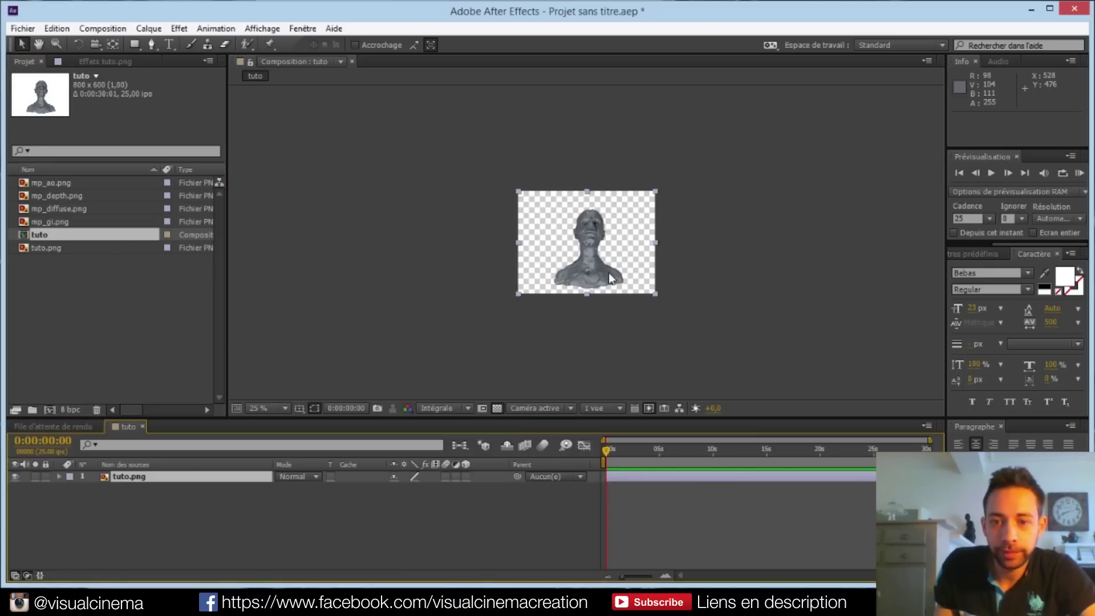
Place mp_ao.png above tuto.png in the composition and set its blending mode to Produit
scroll(608, 274, up, 2)
scroll(608, 274, down, 1)
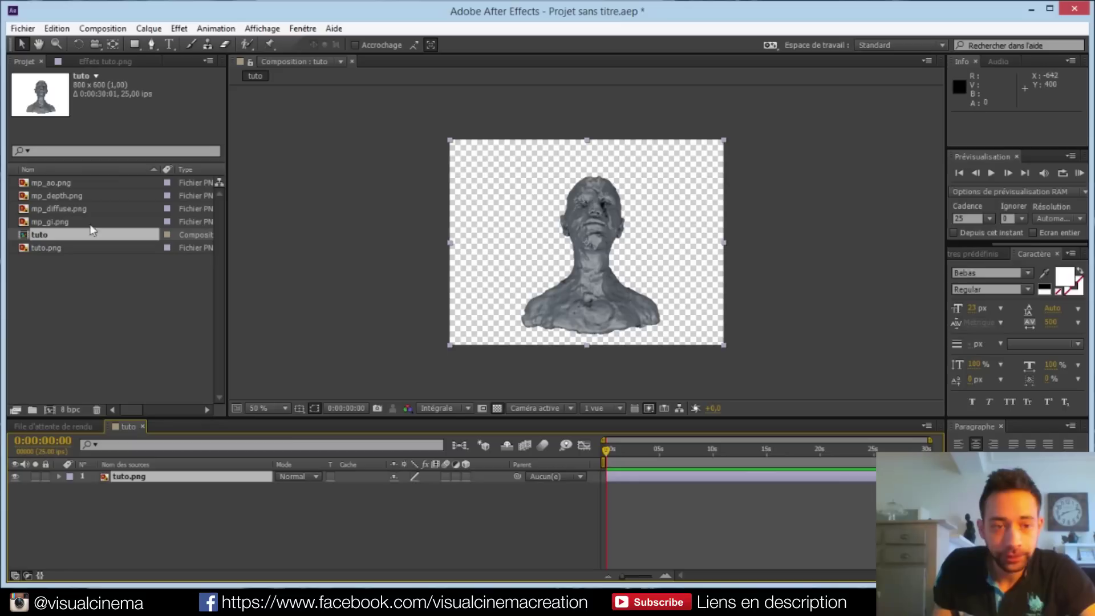
click(80, 222)
drag(52, 187, 267, 482)
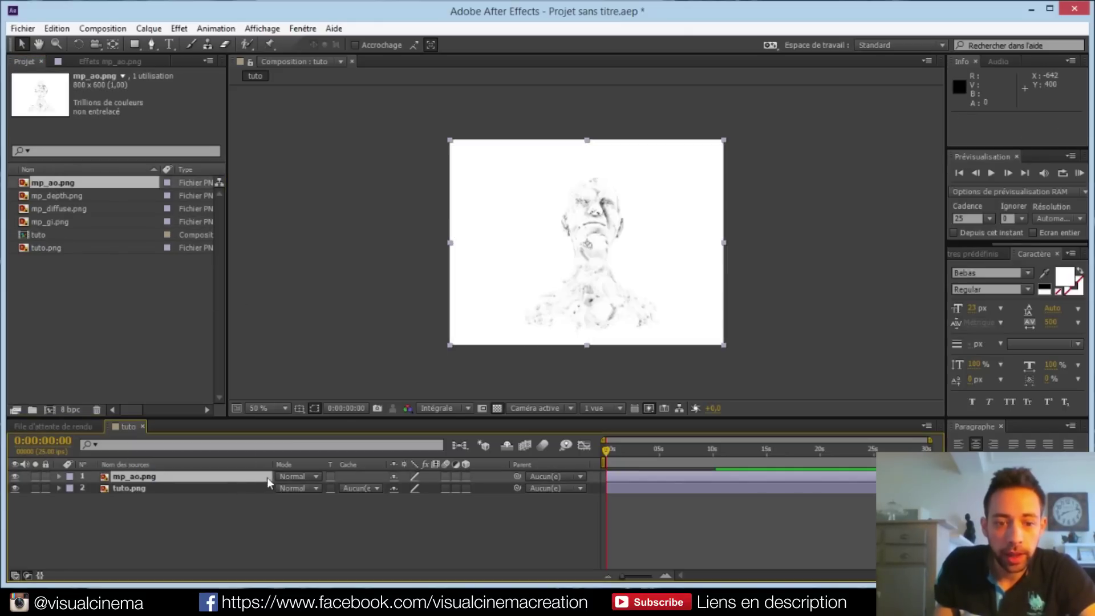
click(292, 476)
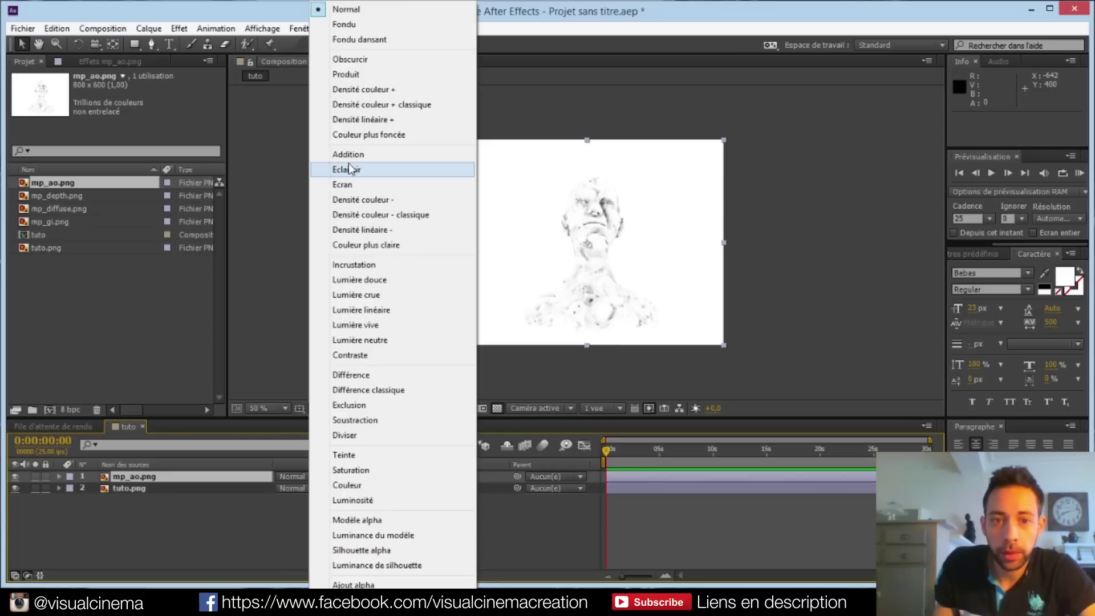
click(349, 76)
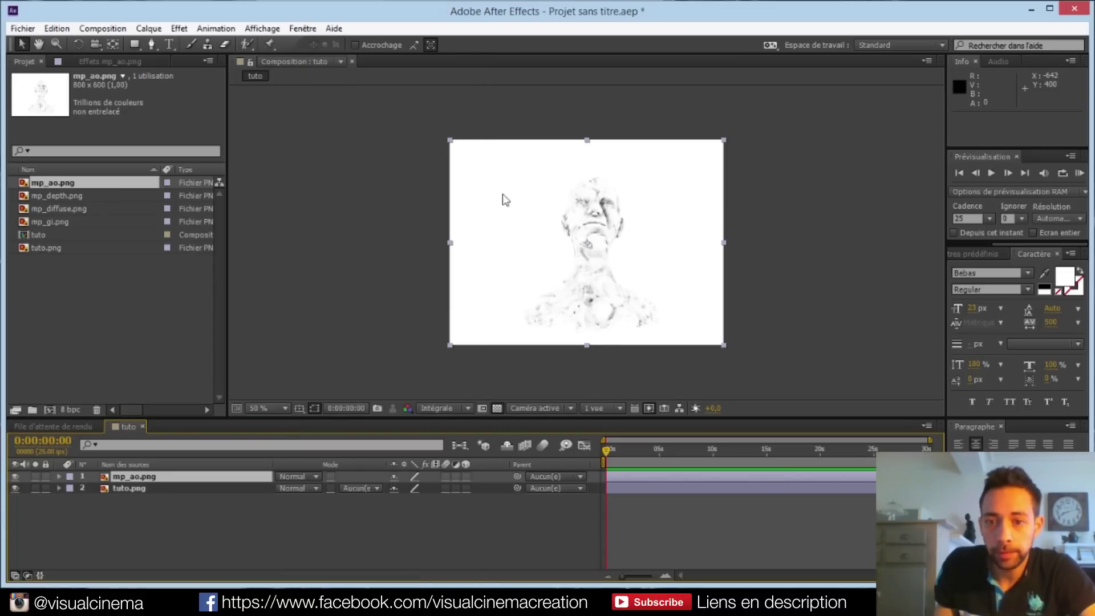
Set the mp_ao.png layer's opacity to 65% and compare the bust with and without that layer
click(142, 476)
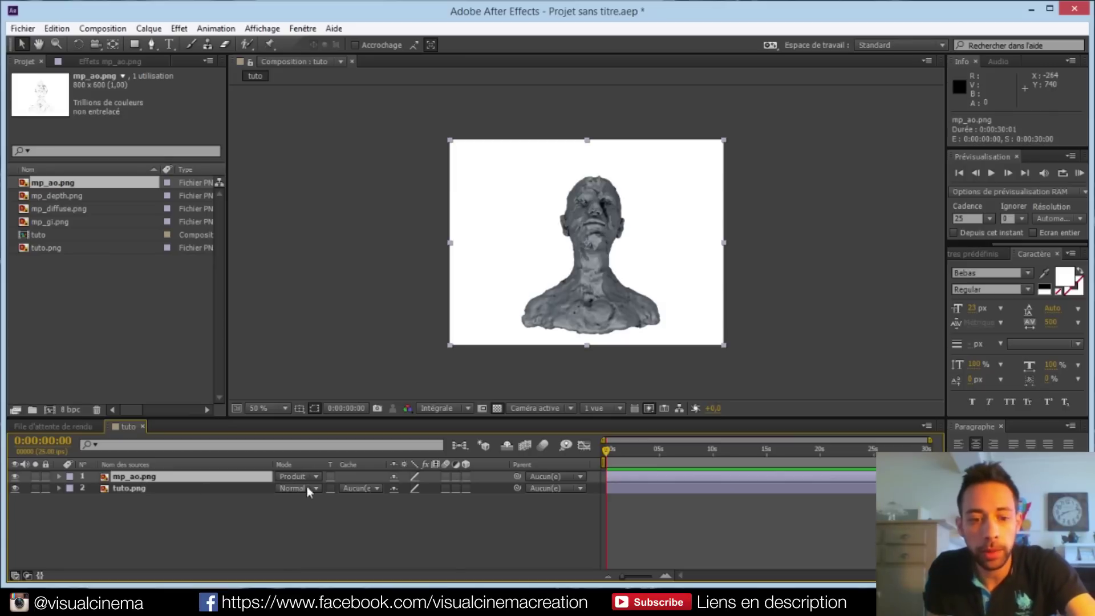
key(t)
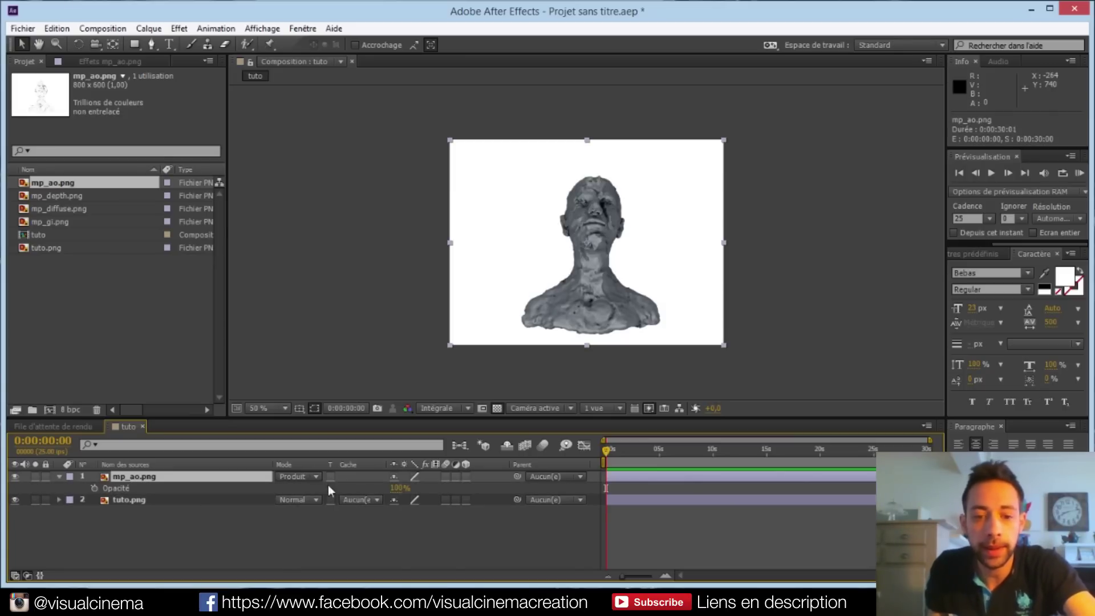
click(401, 487)
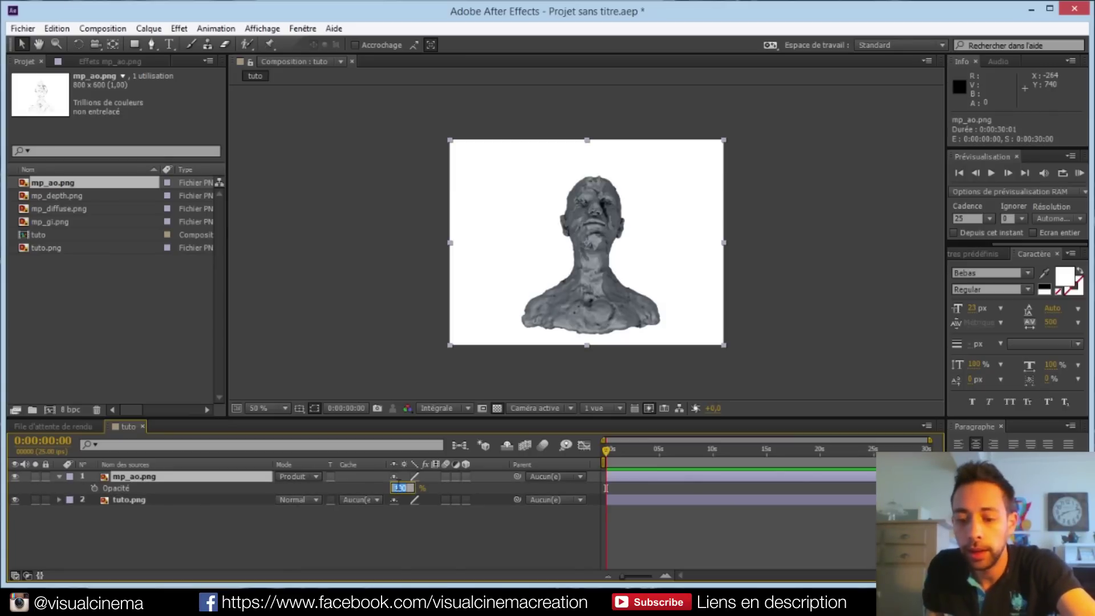
click(389, 531)
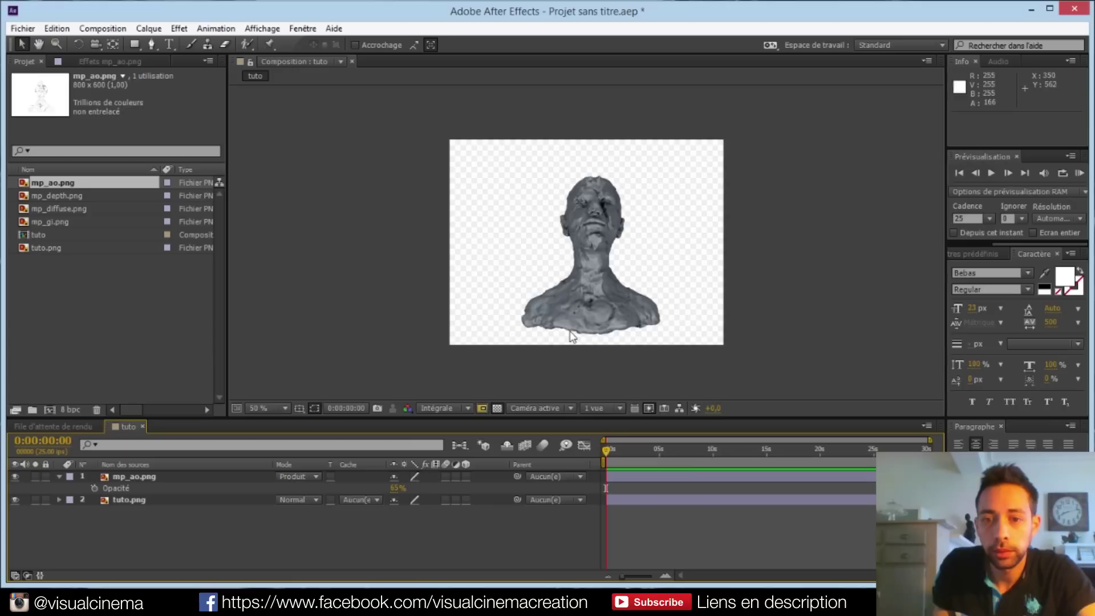
scroll(572, 337, up, 1)
click(17, 475)
click(17, 475)
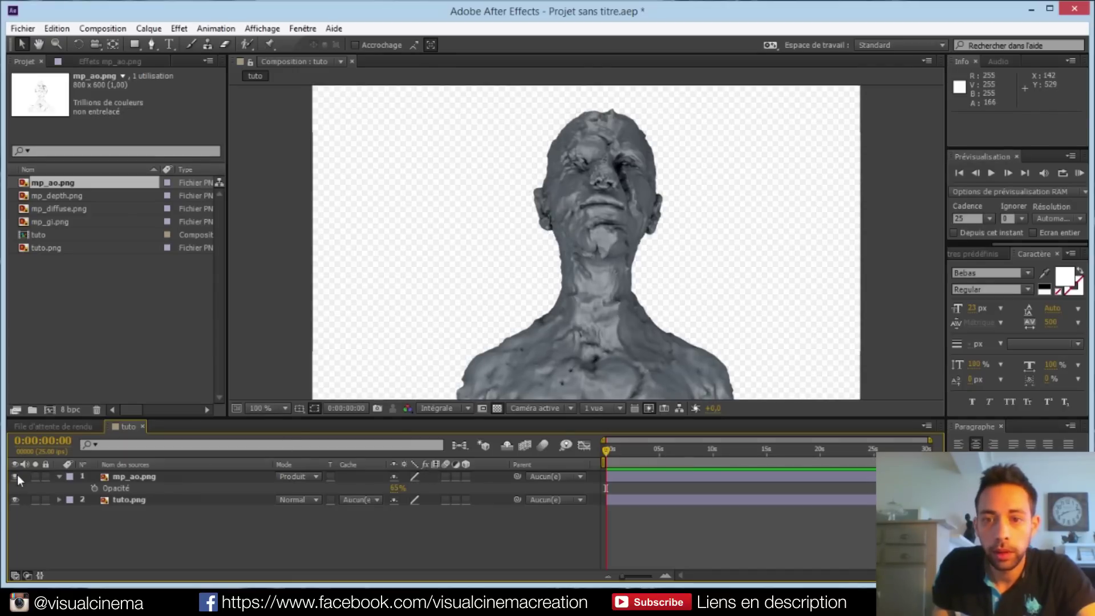
click(59, 476)
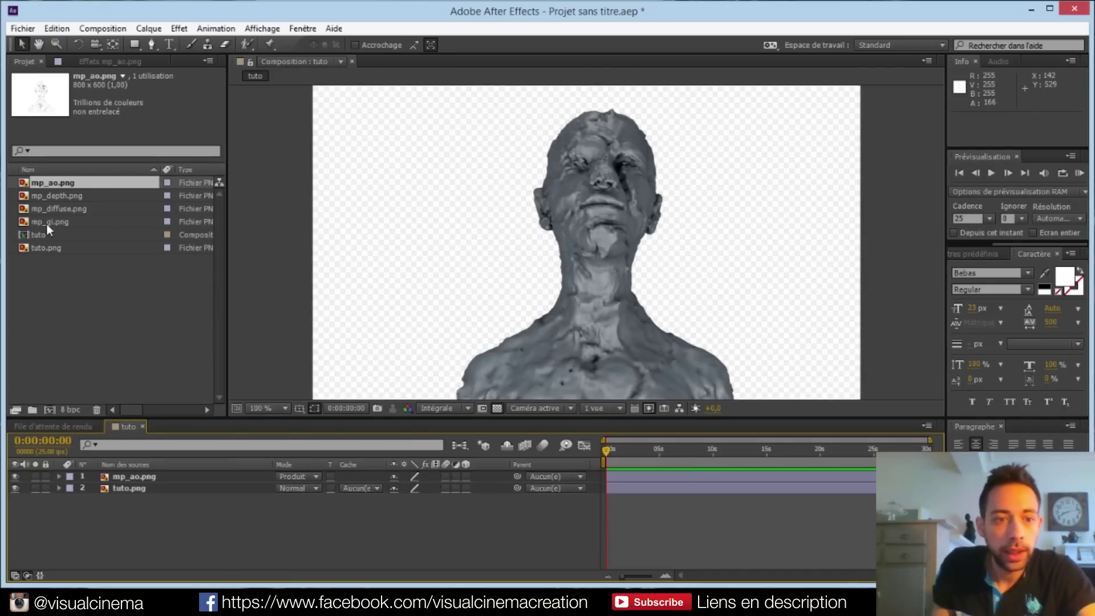
Add mp_depth.png as a hidden layer beneath tuto.png and apply the FL Depth Of Field effect to tuto.png
drag(50, 197, 129, 497)
click(14, 500)
click(137, 489)
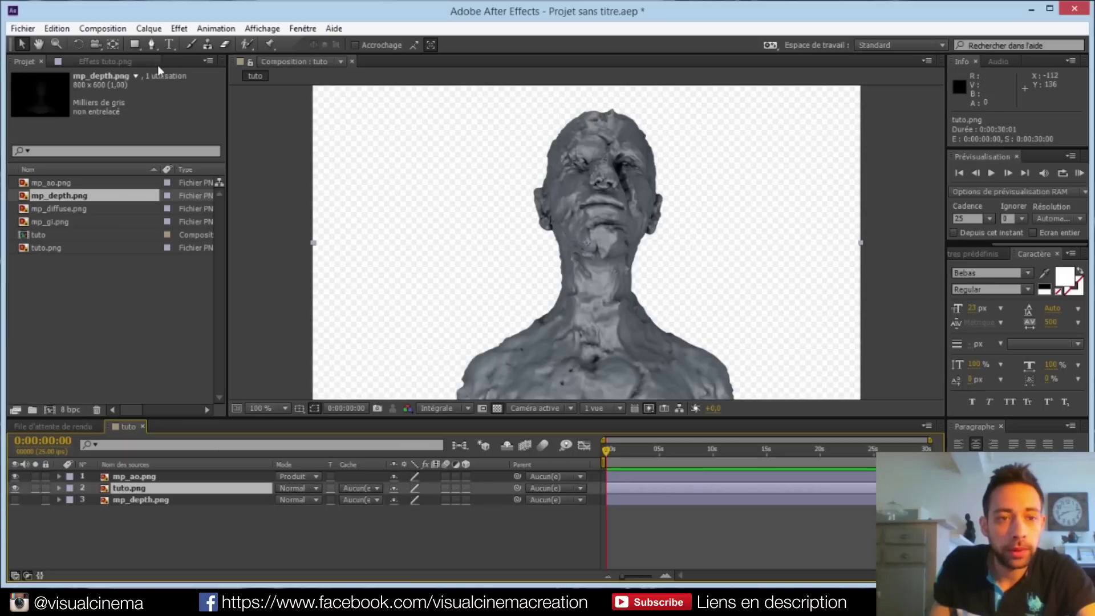
click(179, 28)
mouse_move(329, 231)
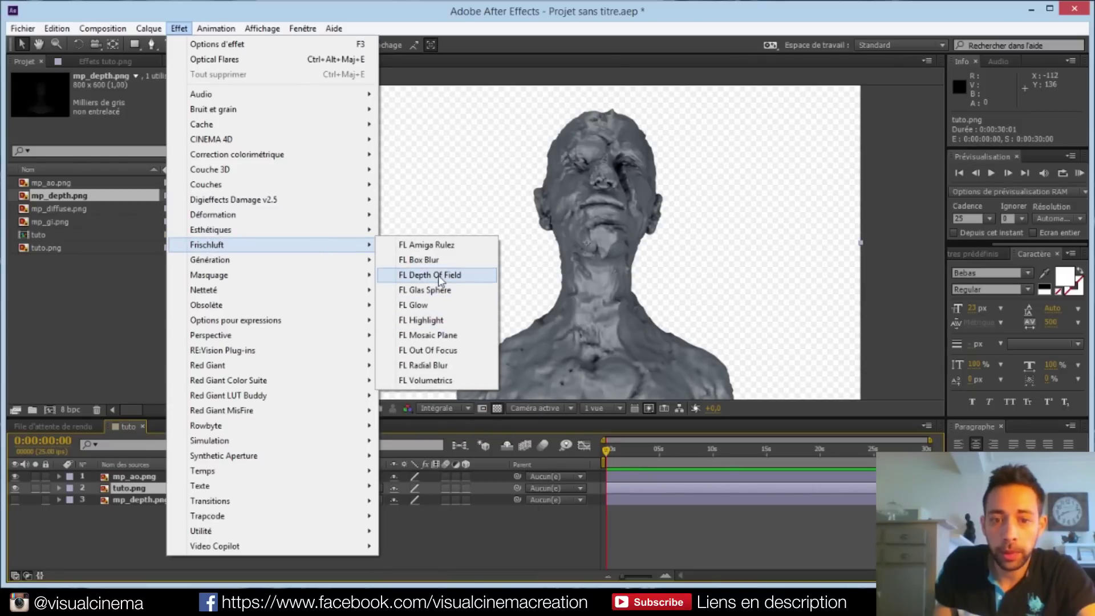
click(439, 276)
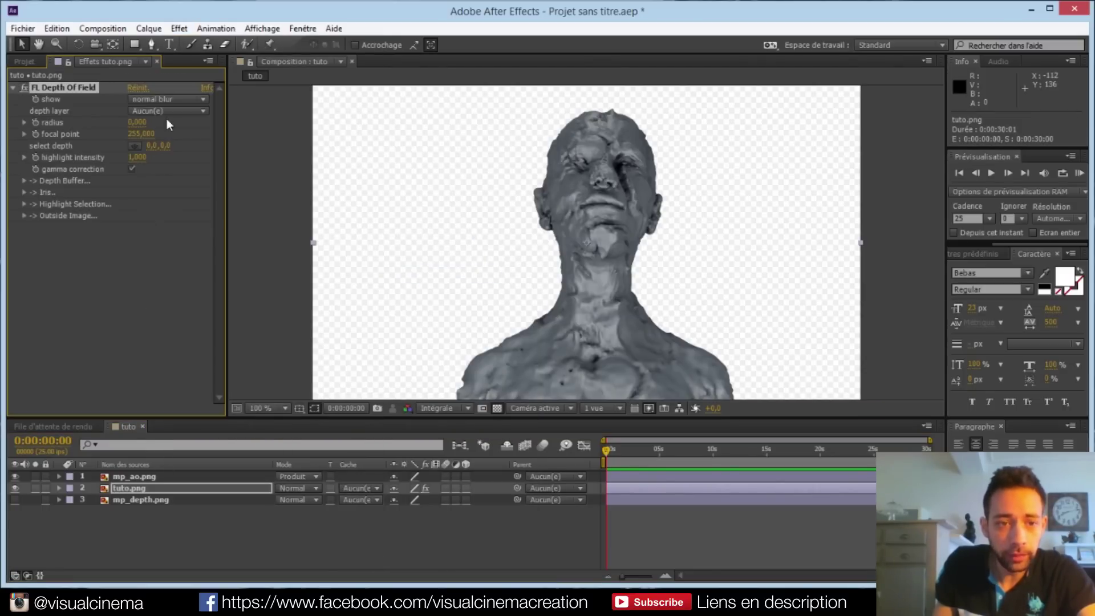
Use mp_depth.png as the effect's depth layer and pick the focus depth on the bust's nose
click(167, 111)
click(186, 176)
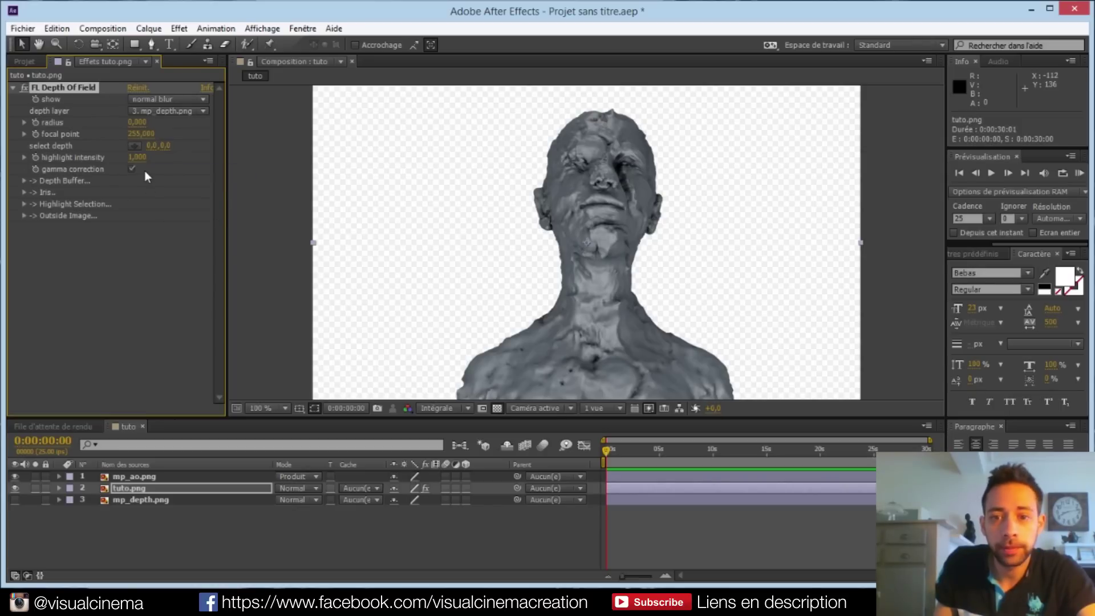
click(132, 146)
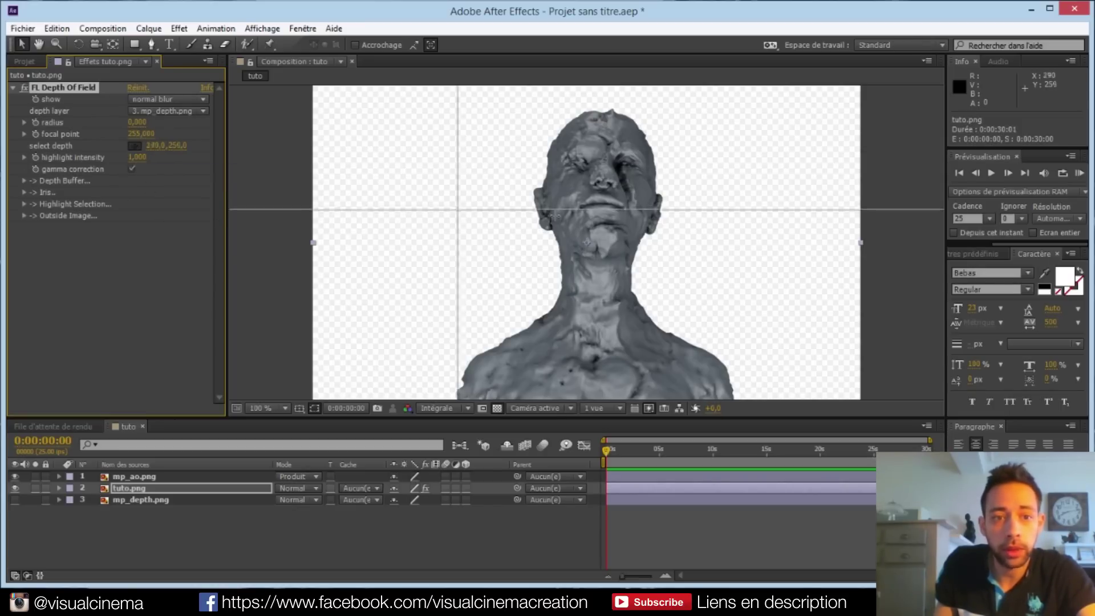
click(605, 179)
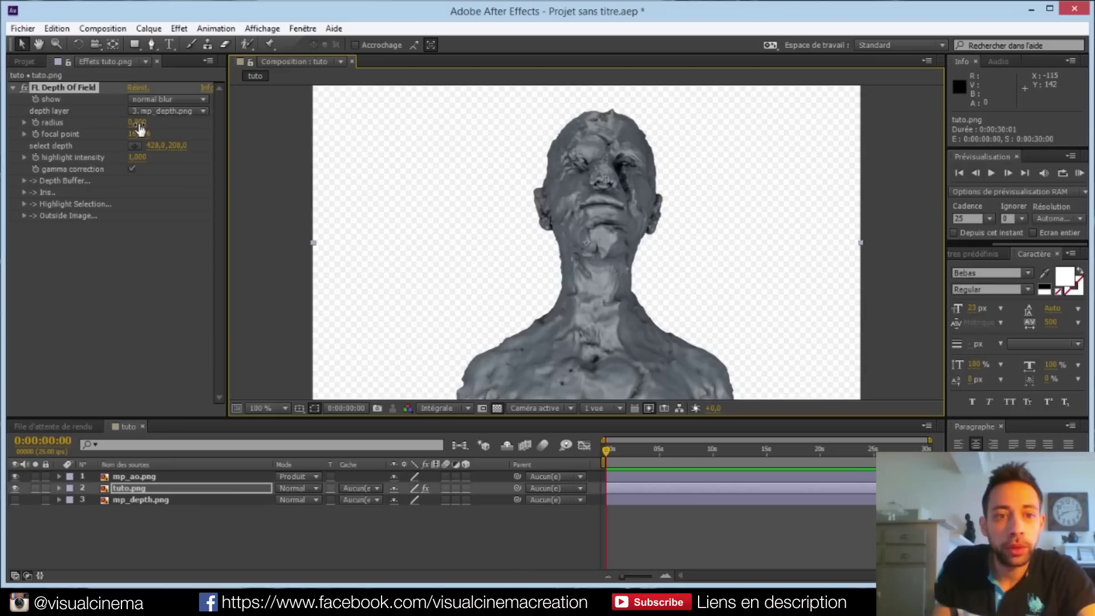
Set the depth-of-field blur radius to 18
drag(167, 125, 212, 123)
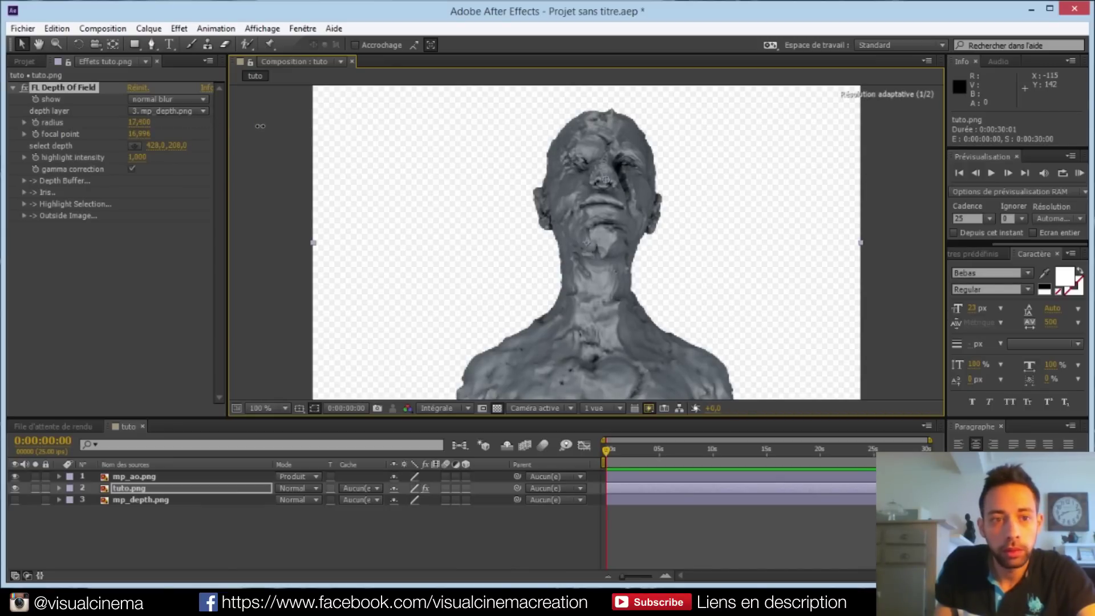
drag(287, 130, 288, 129)
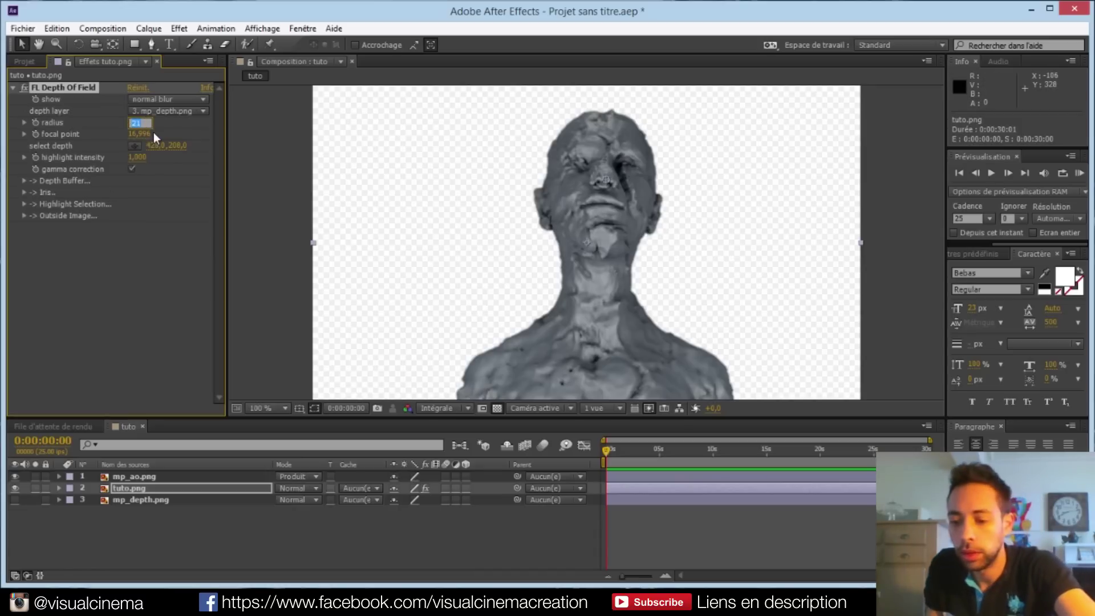
text(18)
click(100, 331)
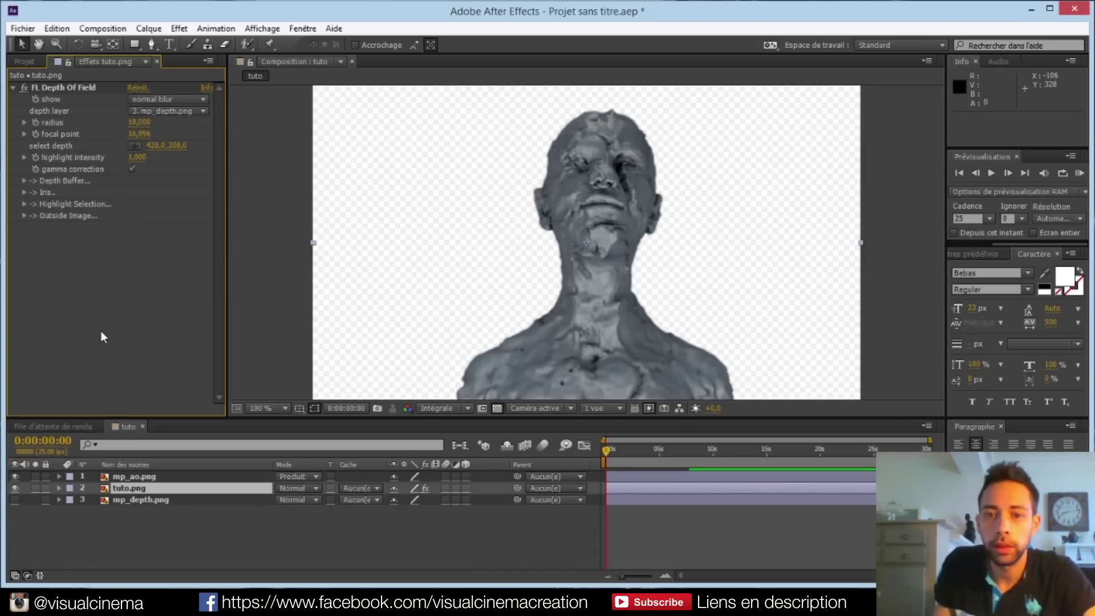
click(259, 525)
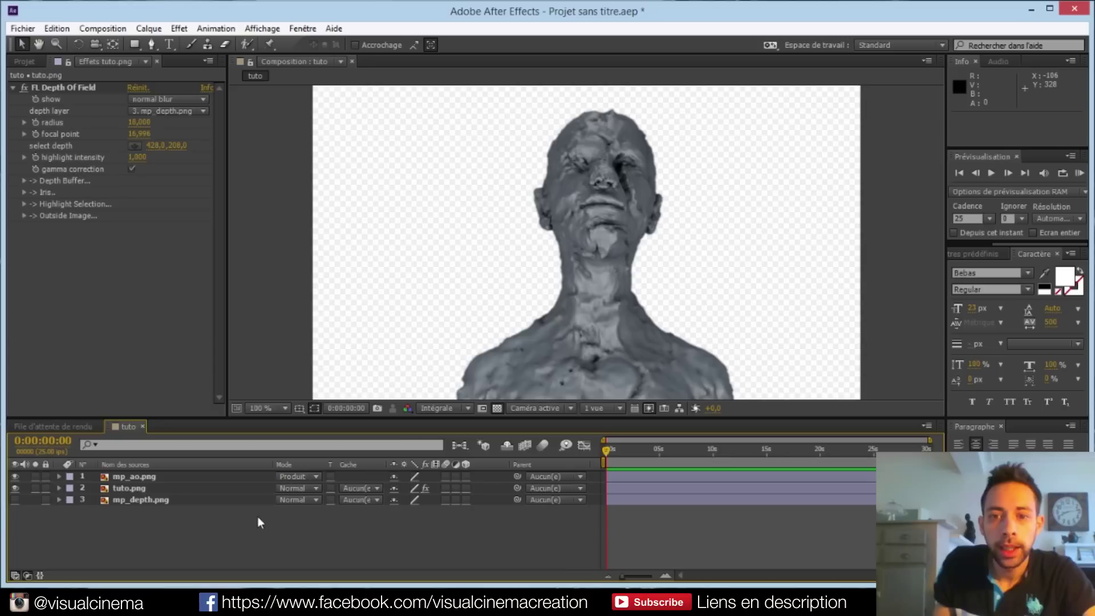
Place mp_diffuse.png above all other layers in Ecran blending mode and compare the image with and without it
click(134, 487)
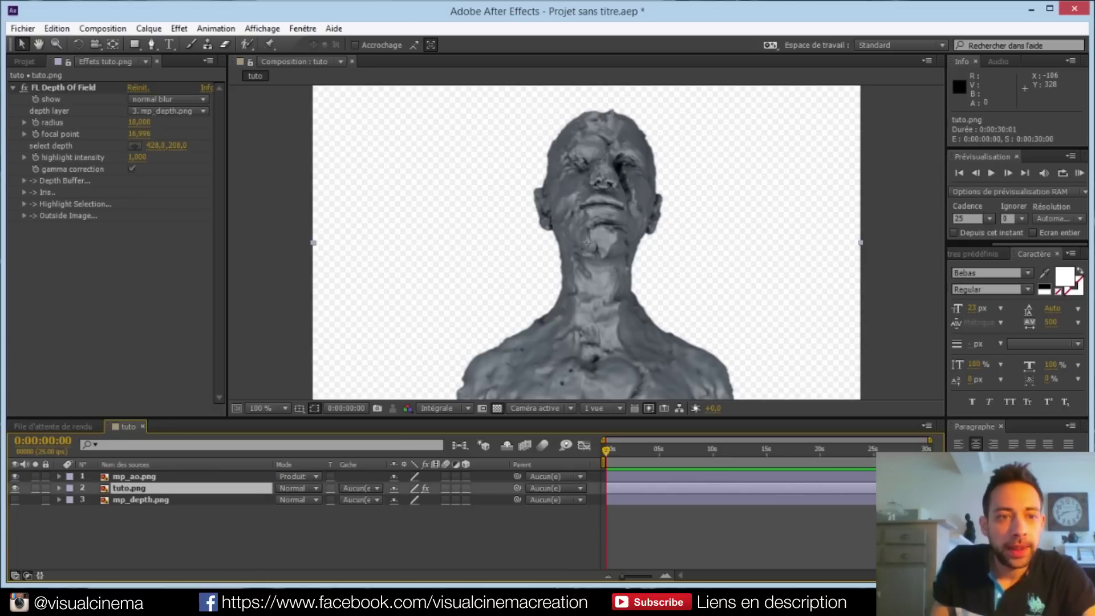
click(22, 61)
click(63, 209)
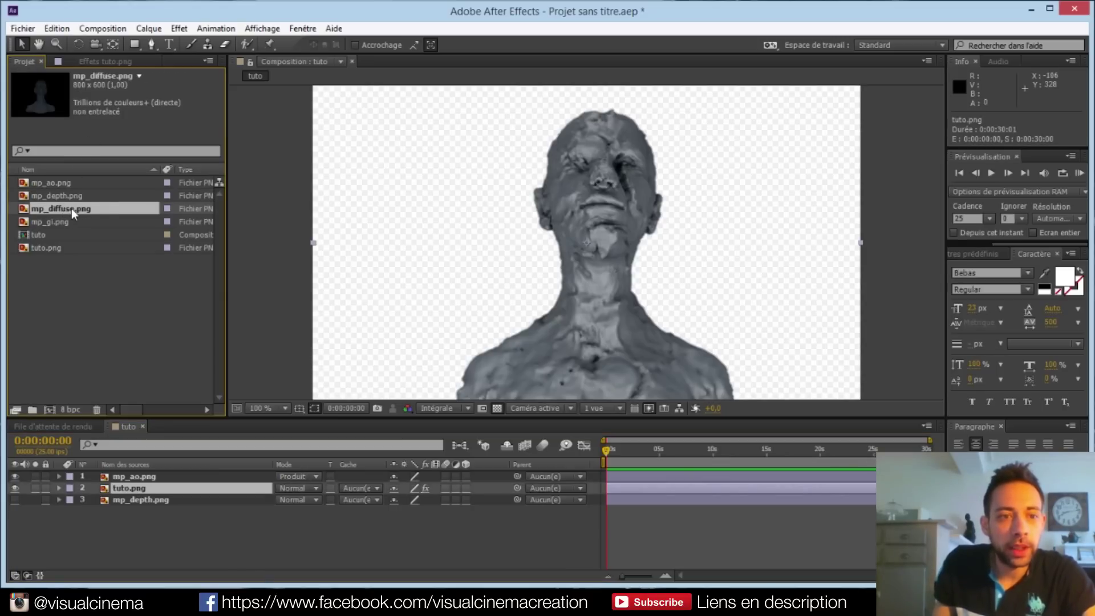
drag(71, 208, 170, 477)
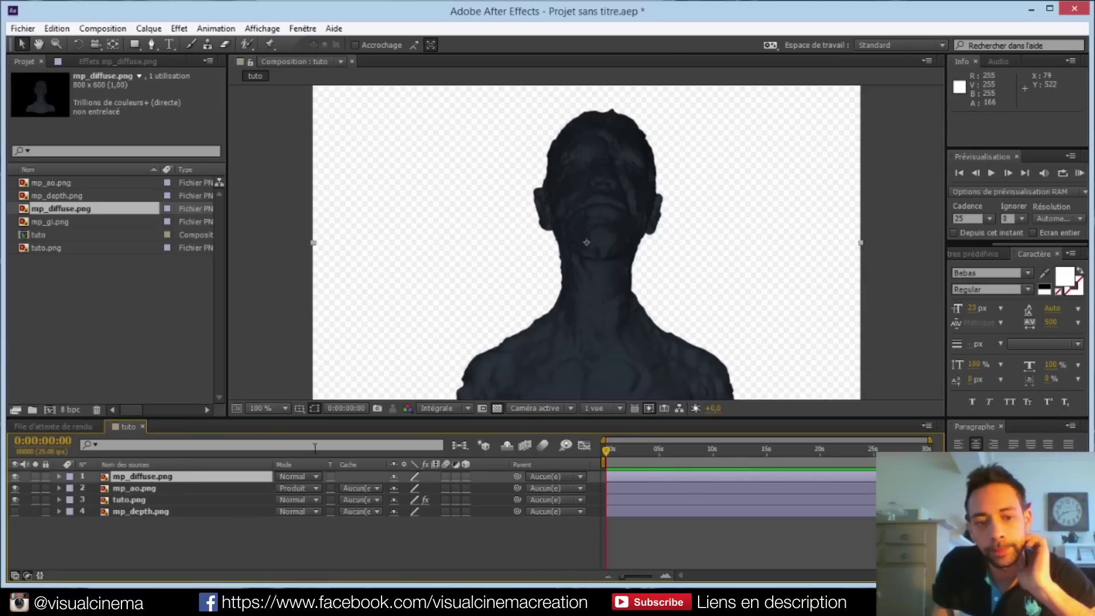
click(291, 477)
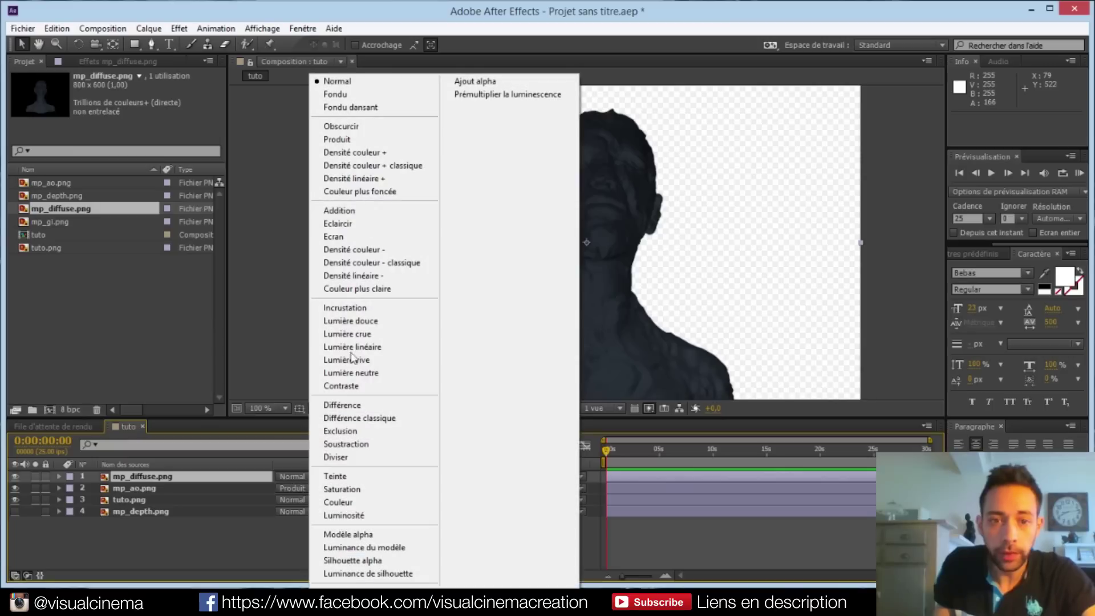
click(352, 238)
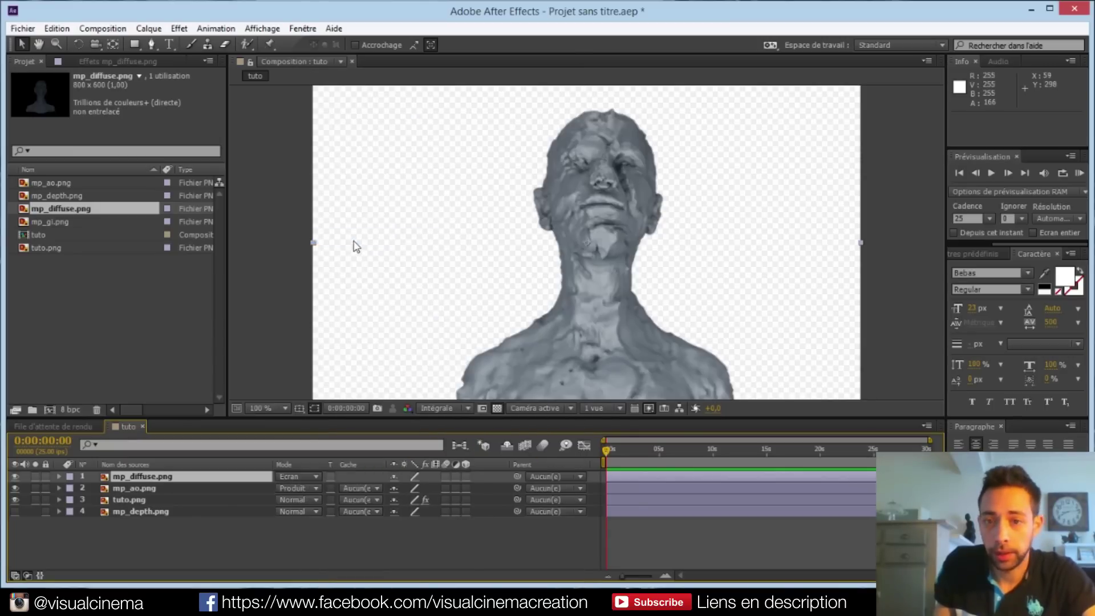
click(14, 478)
click(13, 478)
click(14, 478)
click(14, 477)
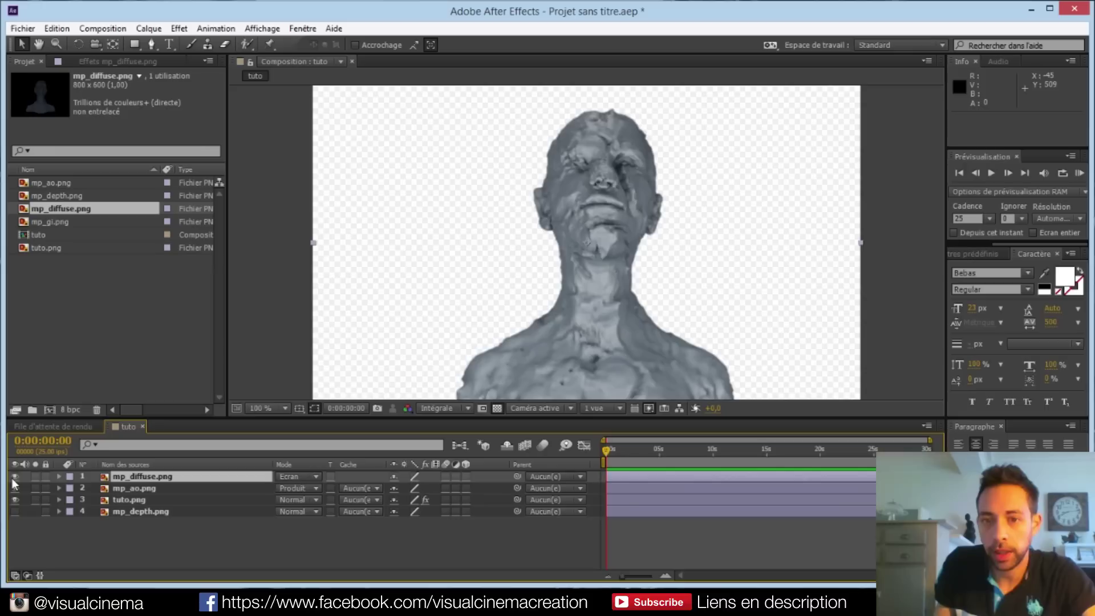
click(14, 477)
click(14, 478)
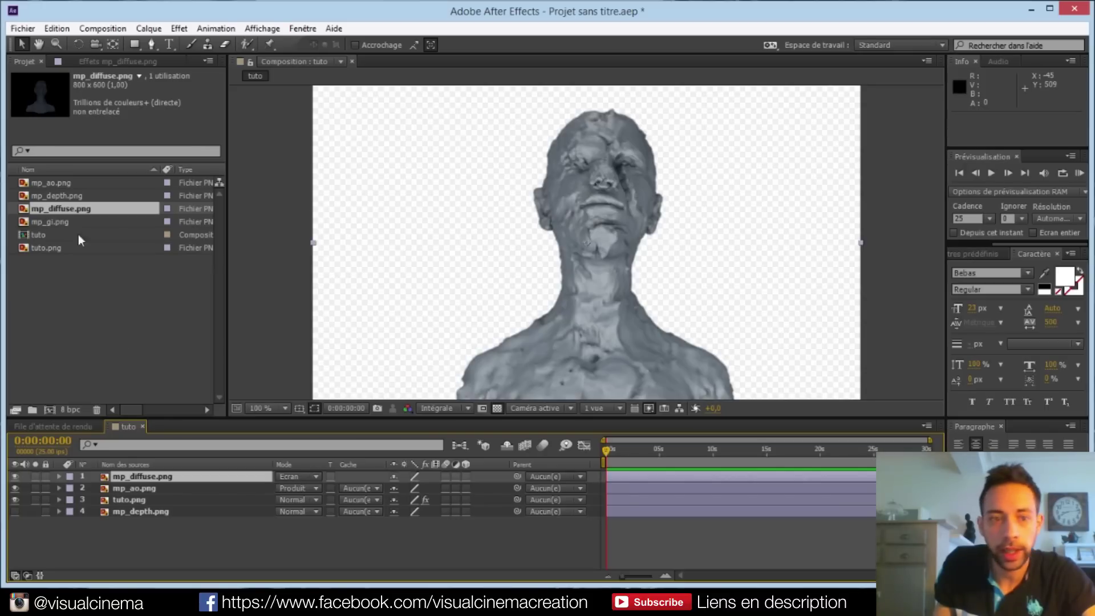
click(61, 223)
drag(58, 222, 171, 473)
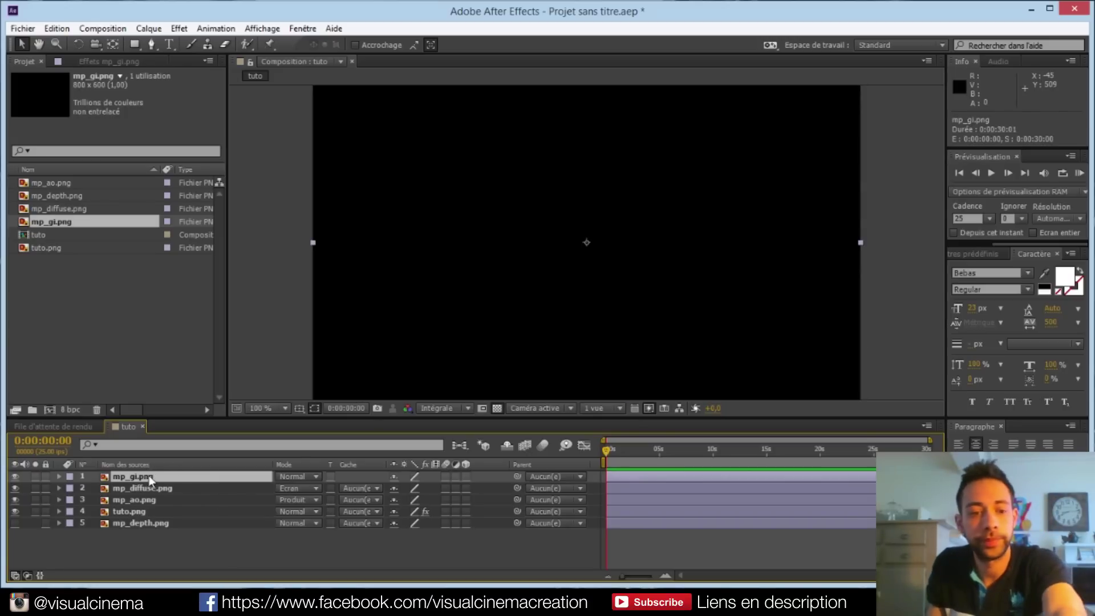
key(Delete)
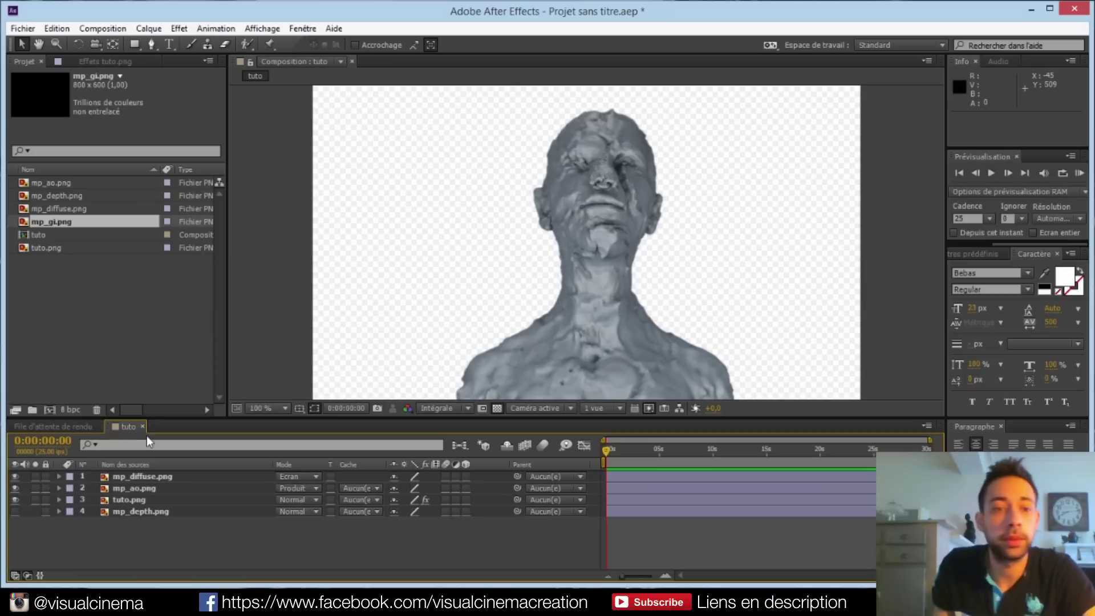
click(139, 293)
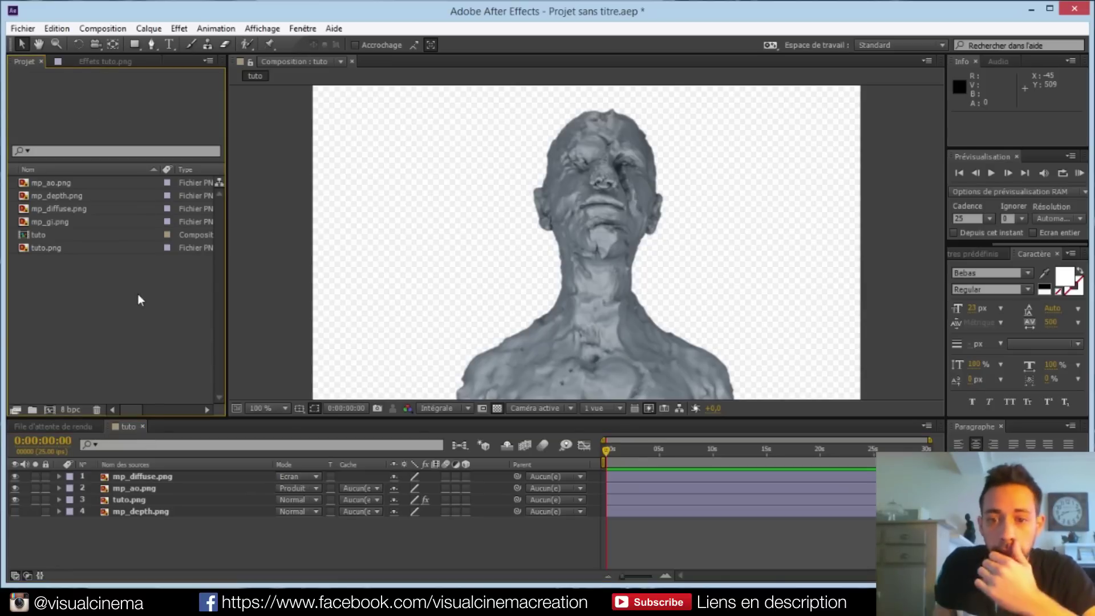
Create a black composition-sized solid named BG and place it between tuto.png and mp_depth.png
right_click(132, 534)
mouse_move(233, 398)
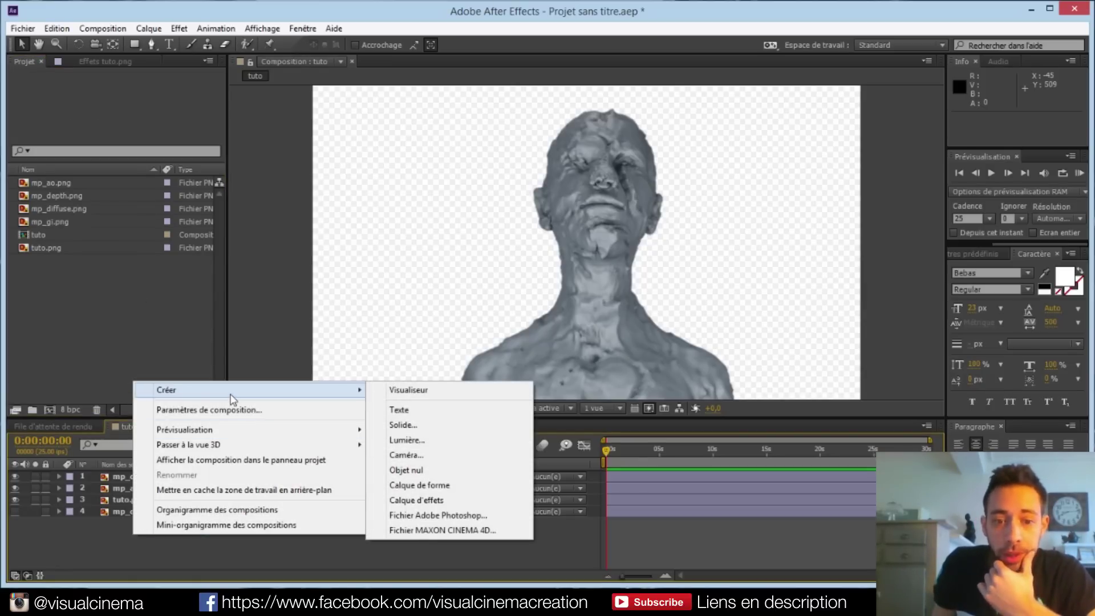
click(454, 423)
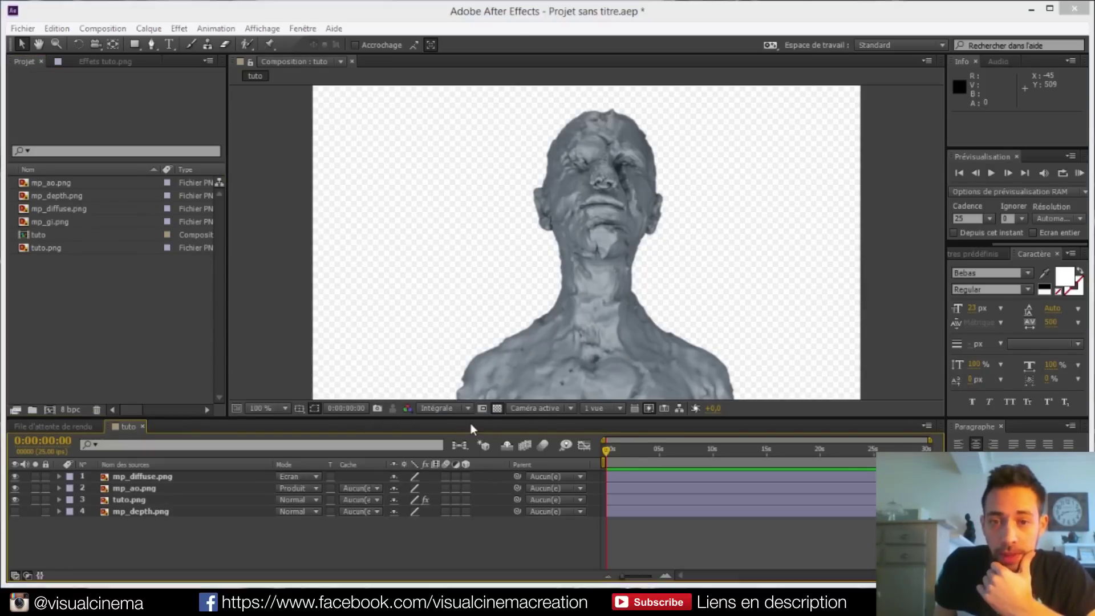
text(BG)
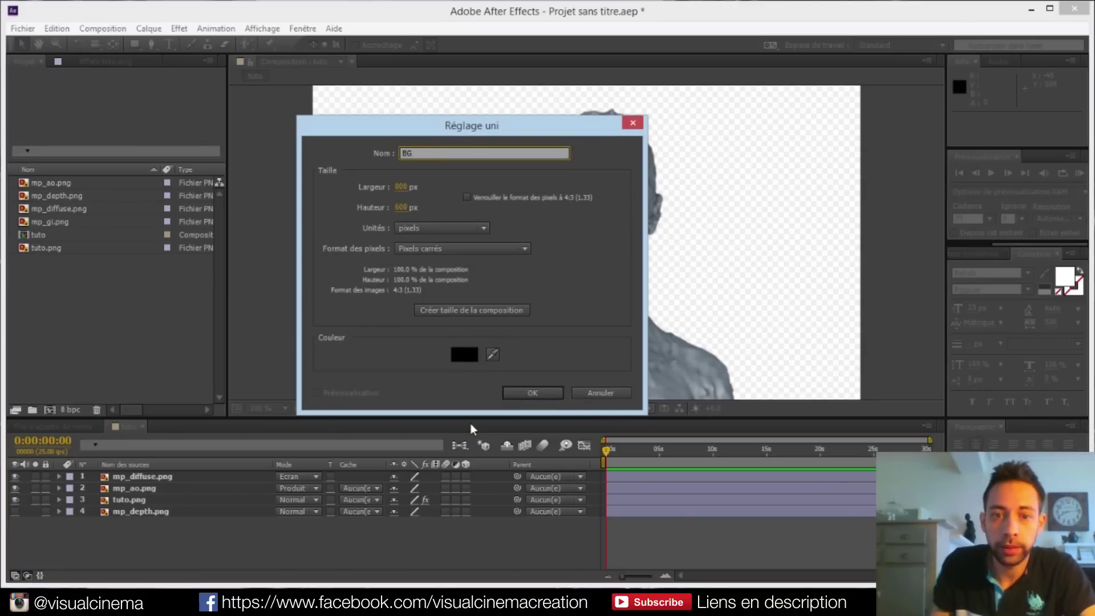
click(522, 395)
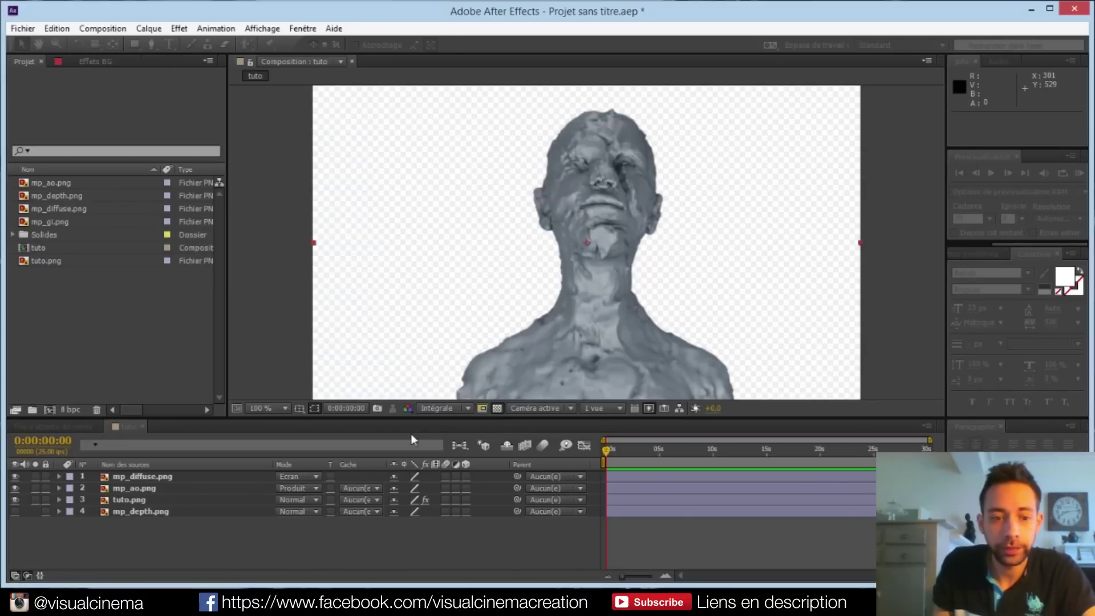
drag(138, 478, 159, 516)
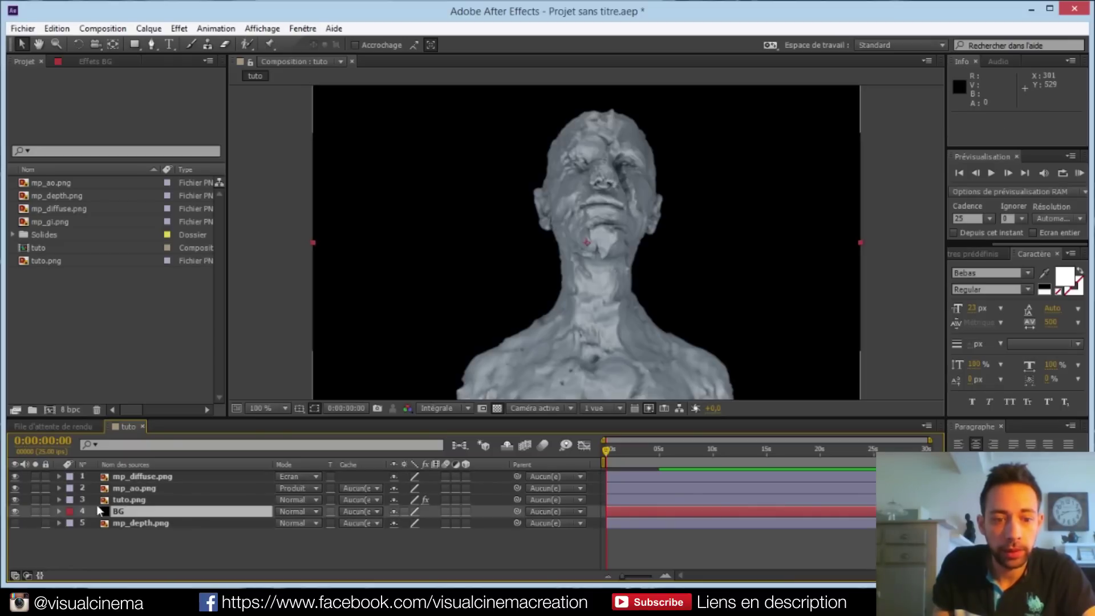
Apply the Gamme des dégradés effect to the BG solid and set its type to Radial
click(180, 28)
mouse_move(279, 214)
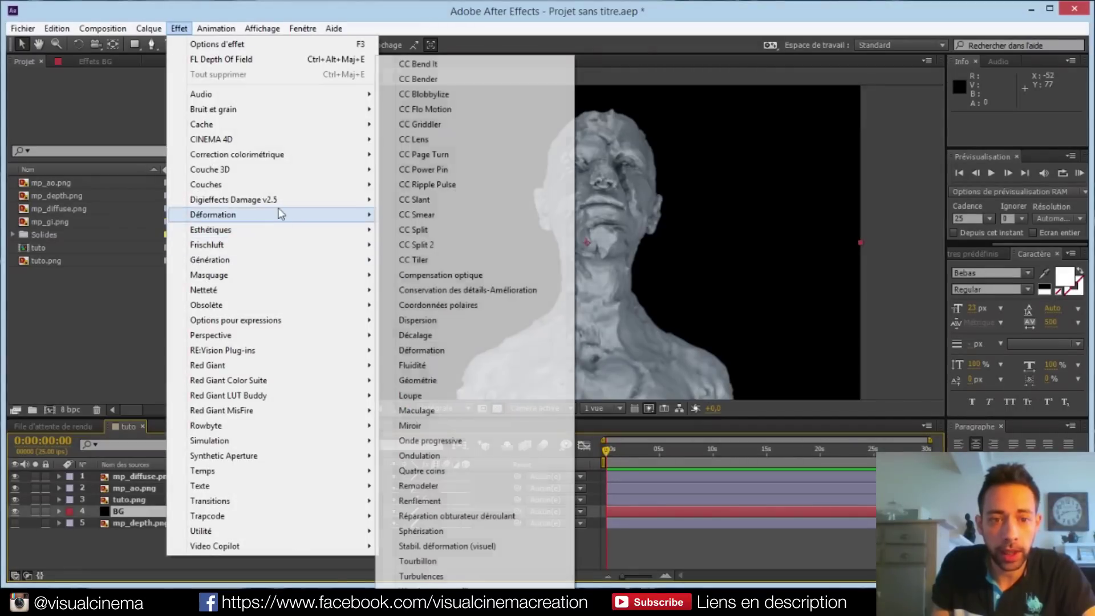
mouse_move(344, 262)
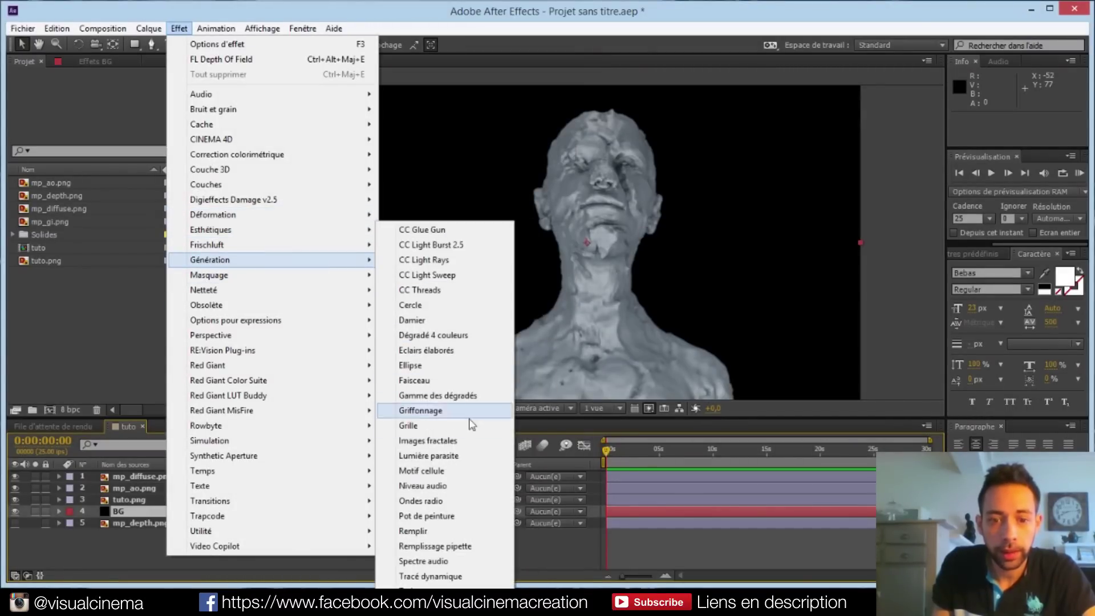
click(439, 395)
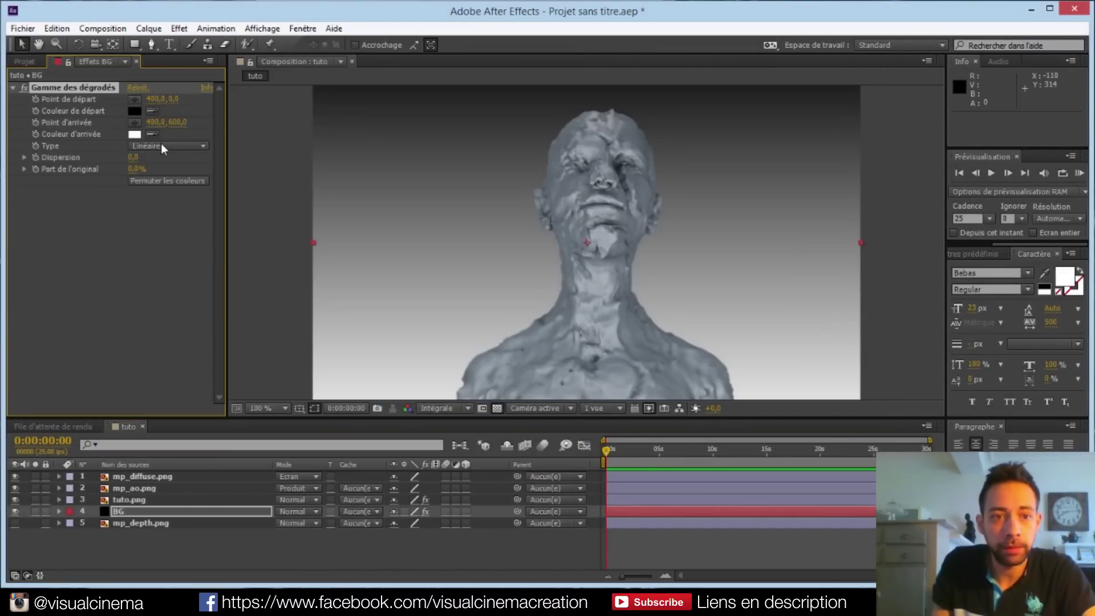
click(161, 146)
click(169, 176)
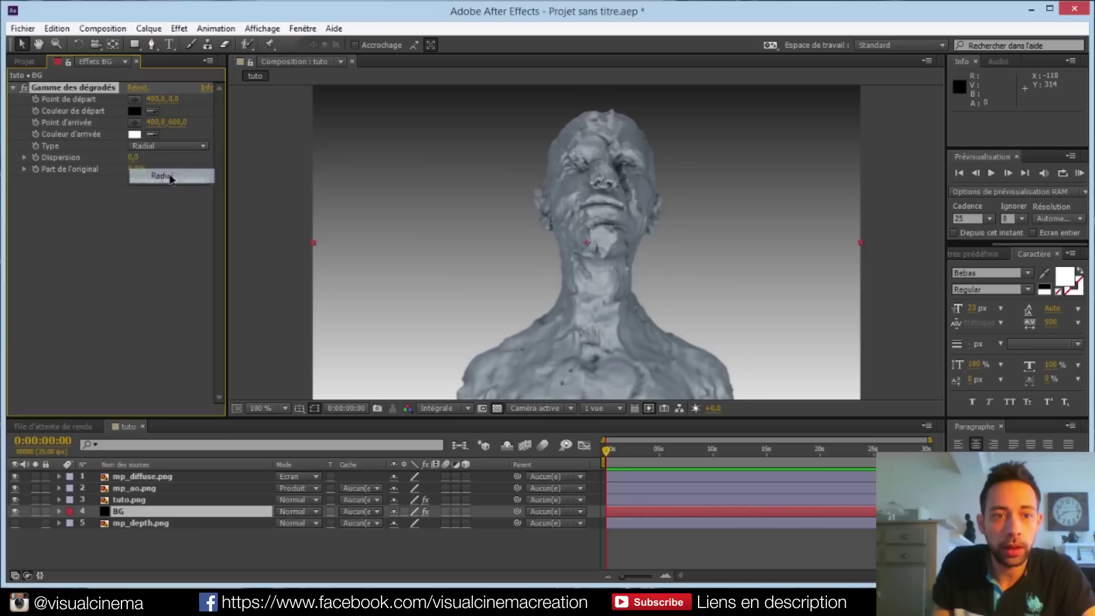
Swap the gradient colours on BG, centre its start point at 400,298 and place its end point below the frame at 436,968
scroll(576, 161, down, 1)
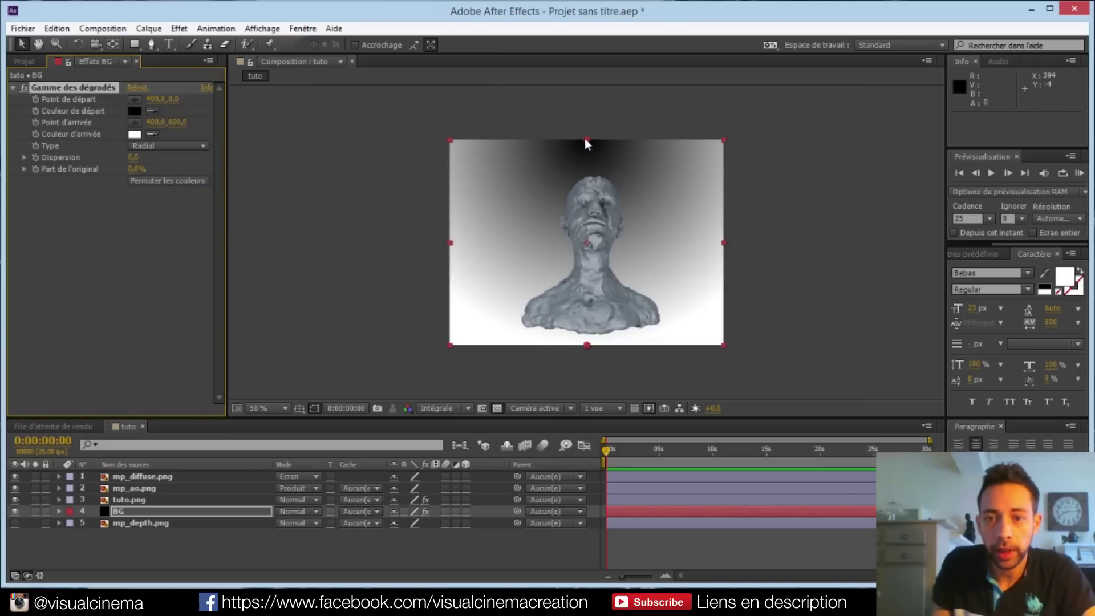
click(165, 182)
drag(587, 140, 587, 245)
drag(585, 344, 598, 471)
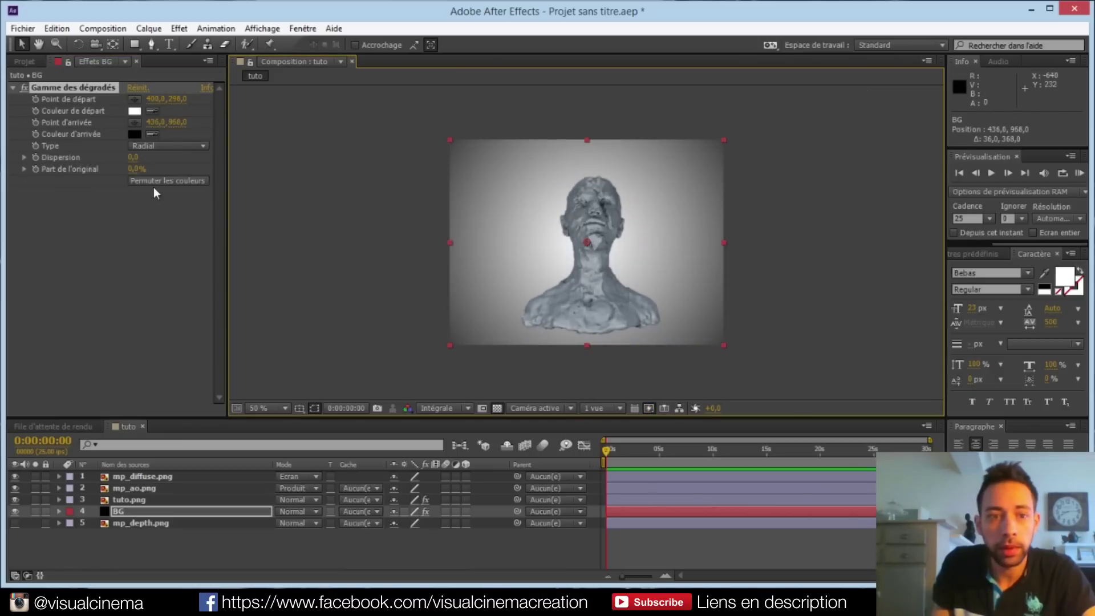
Change the gradient's start colour to a very dark, fully saturated blue
click(135, 113)
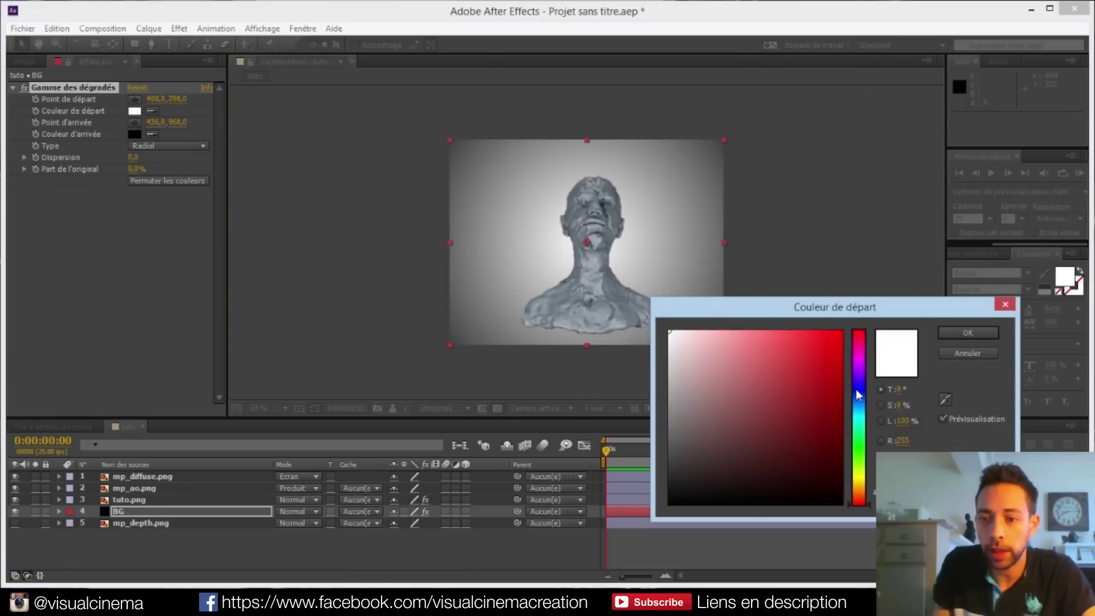
click(859, 390)
click(830, 399)
drag(834, 405, 848, 491)
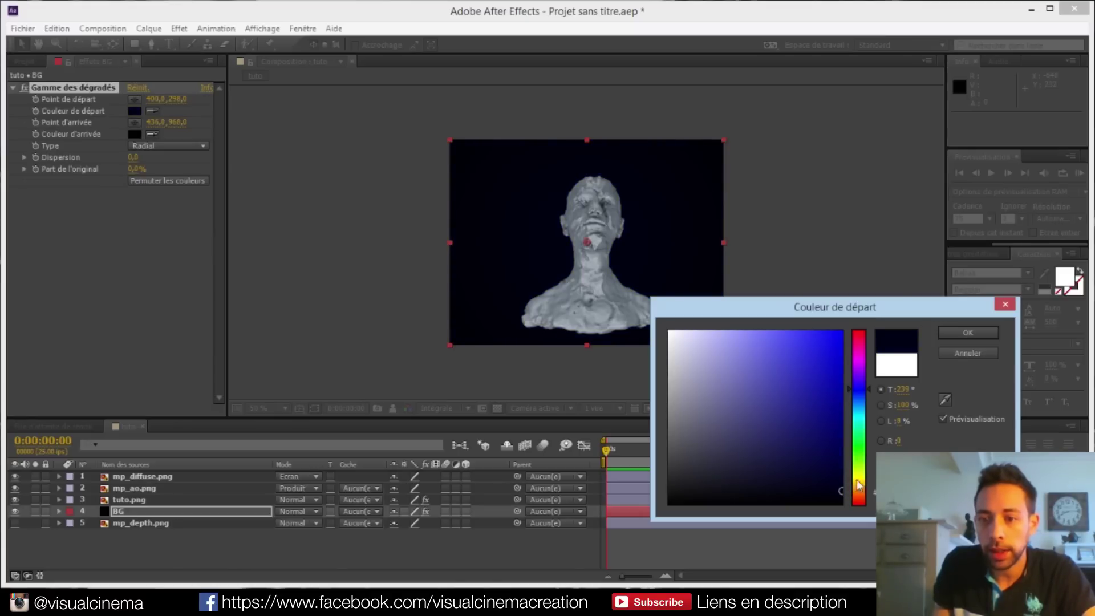
click(980, 337)
Switch to the browser to examine the purple reference portrait on the visualcinema Instagram page, and return to After Effects
scroll(645, 303, up, 1)
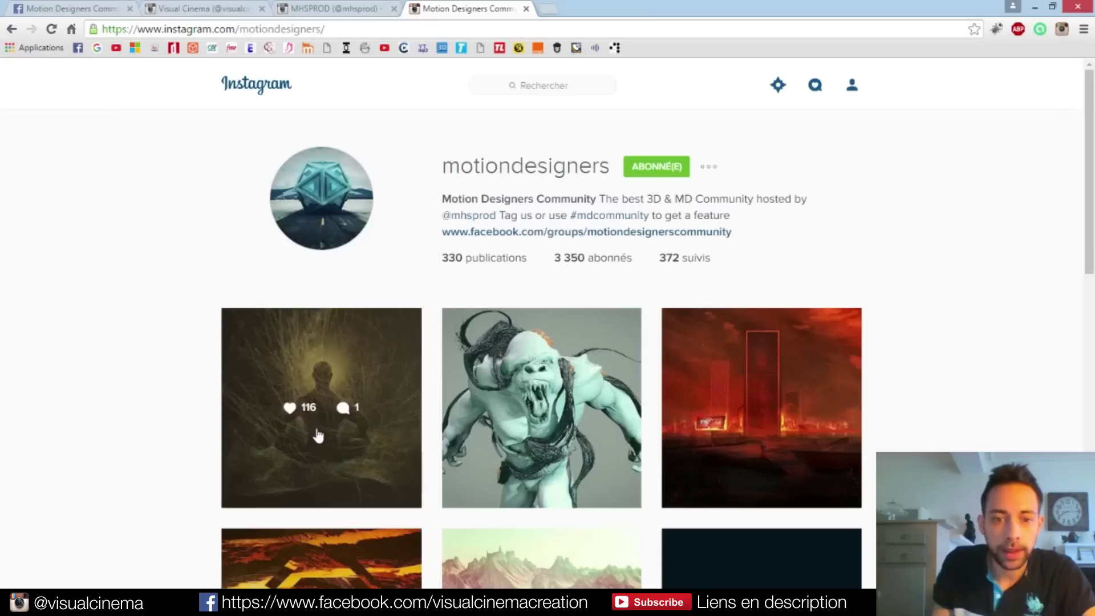
click(228, 6)
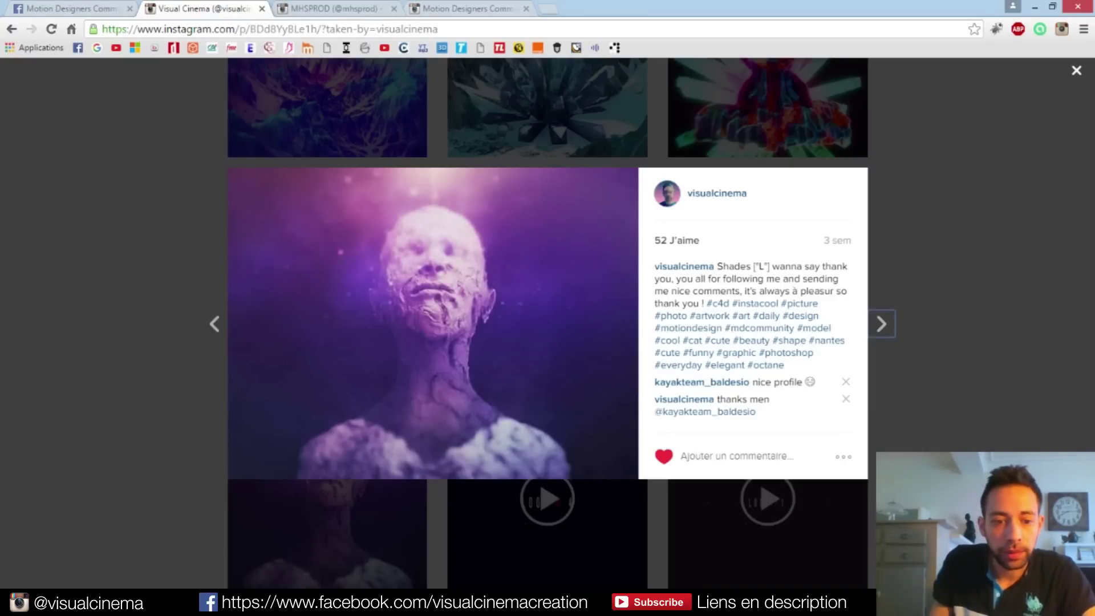
mouse_move(183, 602)
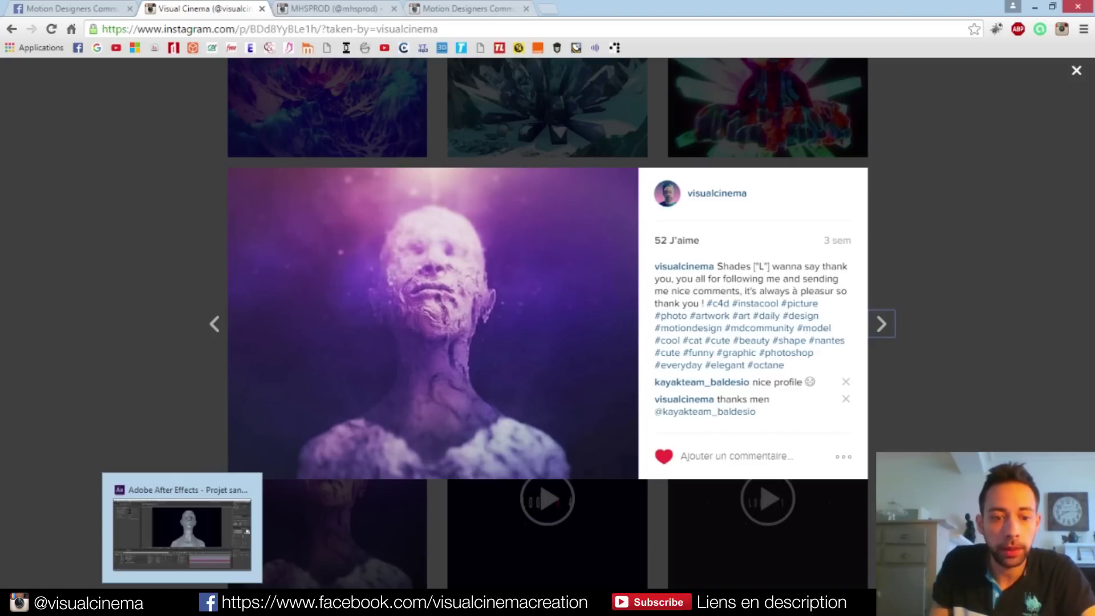
click(182, 602)
scroll(605, 276, down, 1)
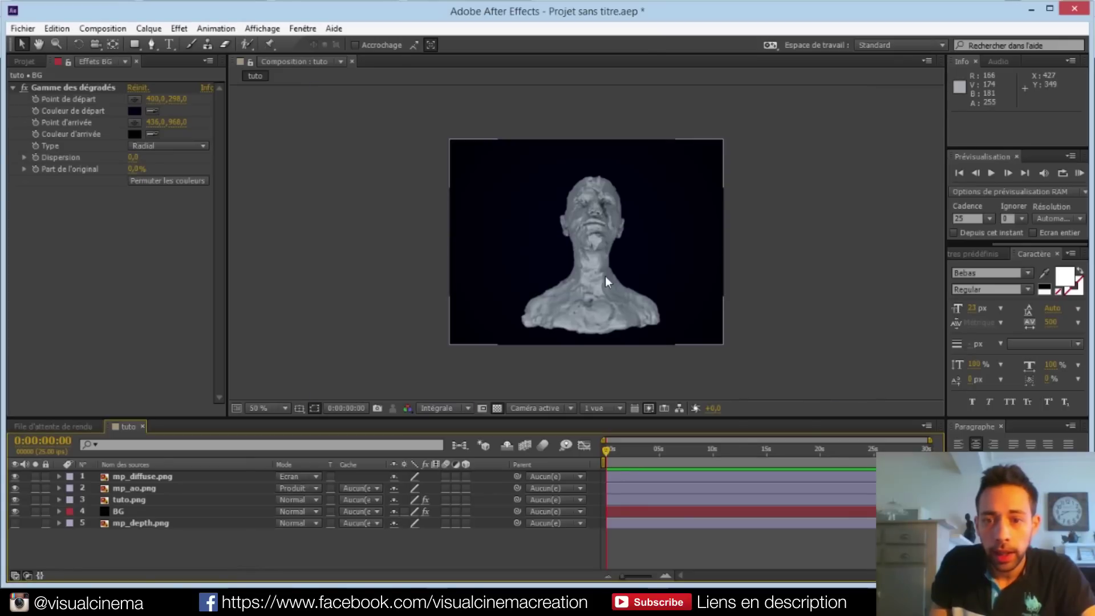
Create a new black solid named Cloud as the top layer of the tuto composition
right_click(214, 545)
mouse_move(438, 402)
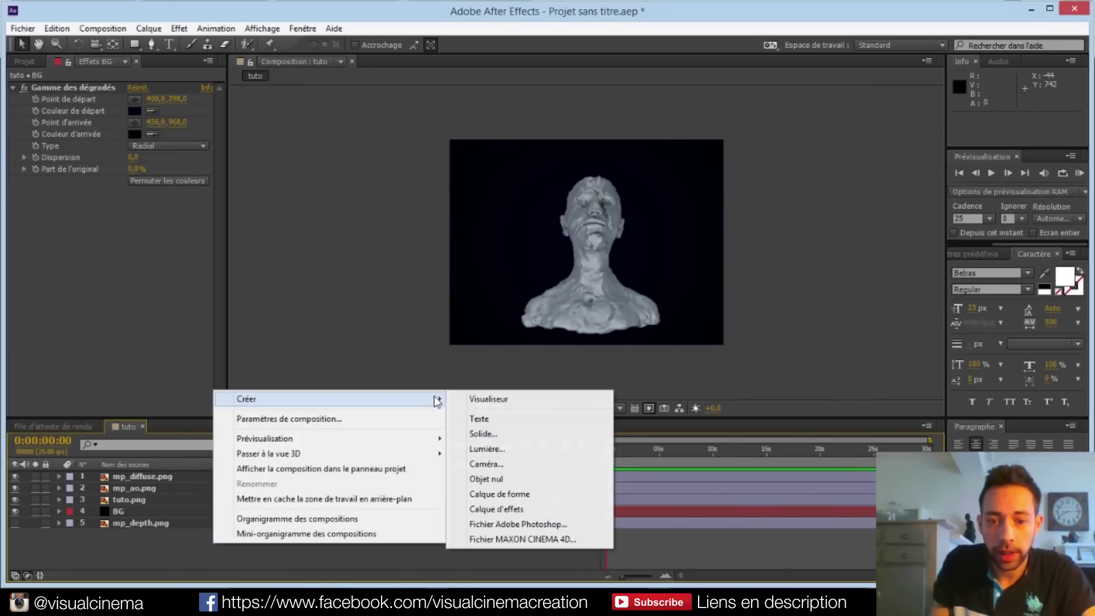
click(482, 433)
text(Cloud)
key(Return)
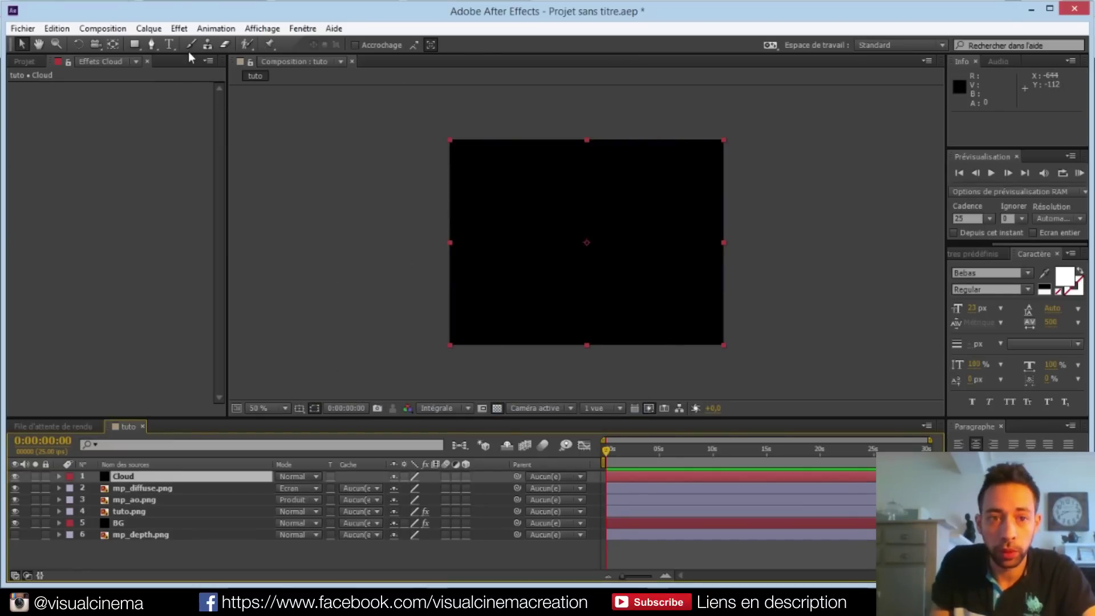
With the Cloud layer temporarily hidden, draw a closed wavy nine-point Pen mask from beyond the frame's left edge across the face
click(16, 475)
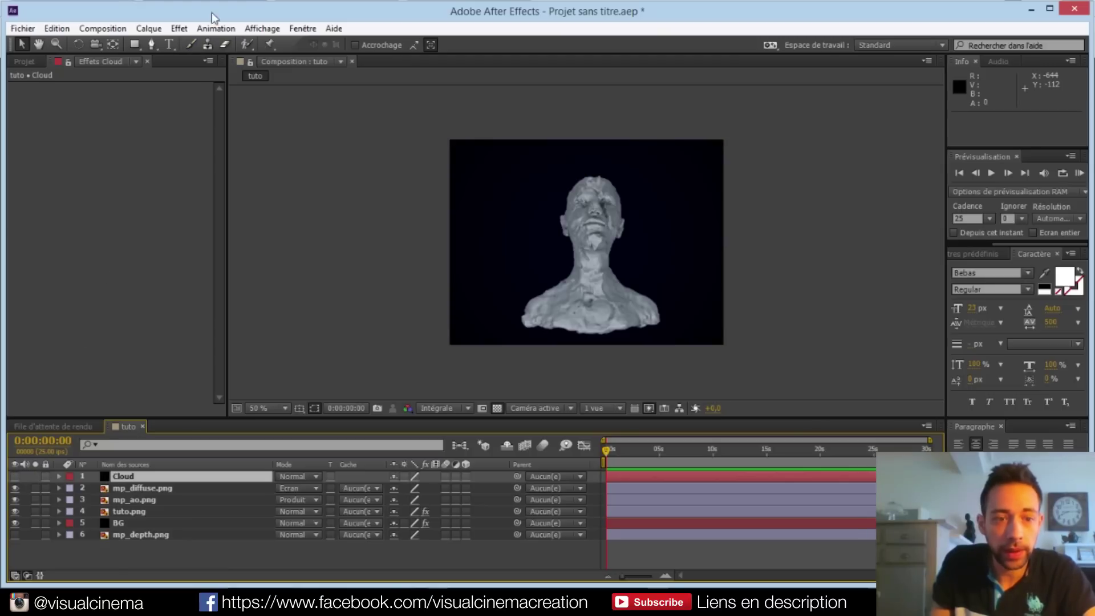
click(151, 44)
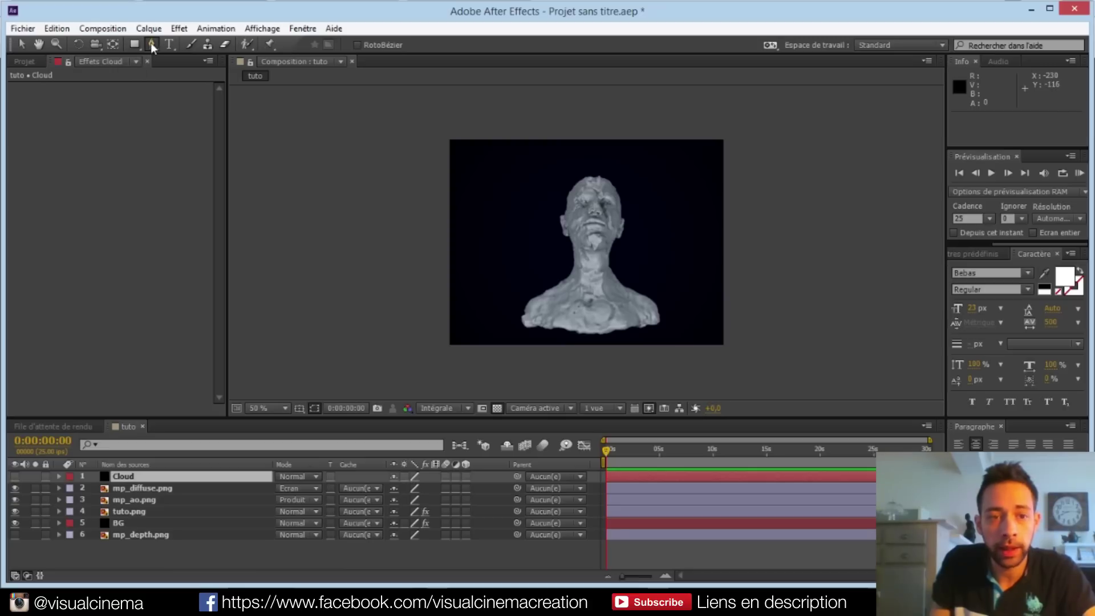
mouse_move(440, 197)
mouse_down()
mouse_move(461, 197)
mouse_move(458, 171)
mouse_move(515, 178)
mouse_move(592, 208)
mouse_move(645, 207)
mouse_up()
mouse_move(632, 249)
mouse_down()
mouse_move(606, 258)
mouse_move(475, 235)
mouse_up()
drag(423, 259, 419, 245)
click(440, 197)
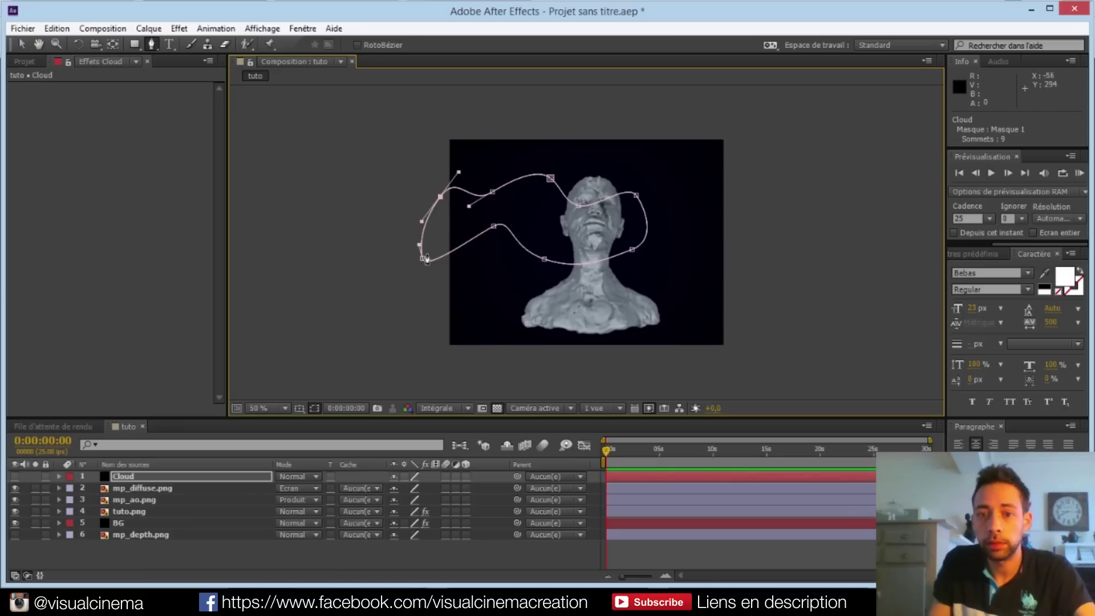
key(v)
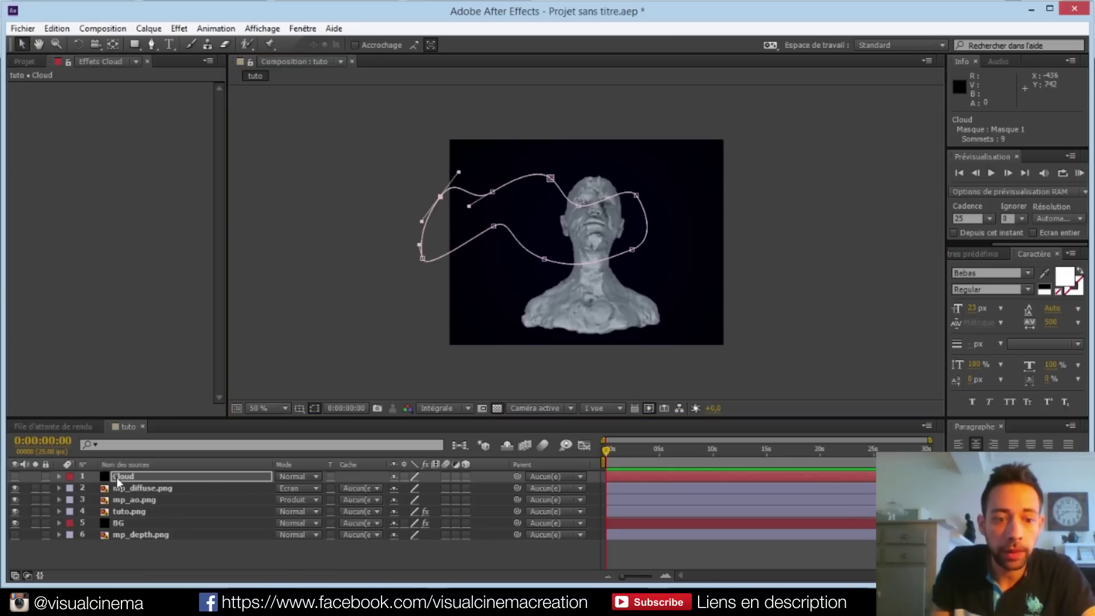
click(118, 479)
click(15, 477)
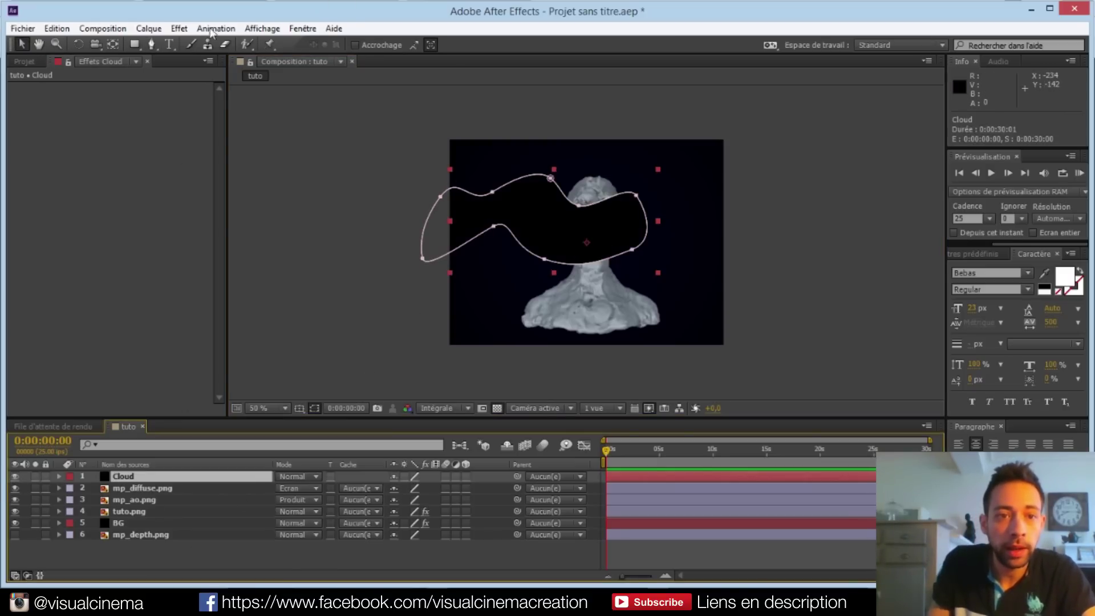
Apply the Bruit de turbulence effect to the Cloud layer and set the layer's blending mode to Ecran
click(185, 29)
mouse_move(296, 107)
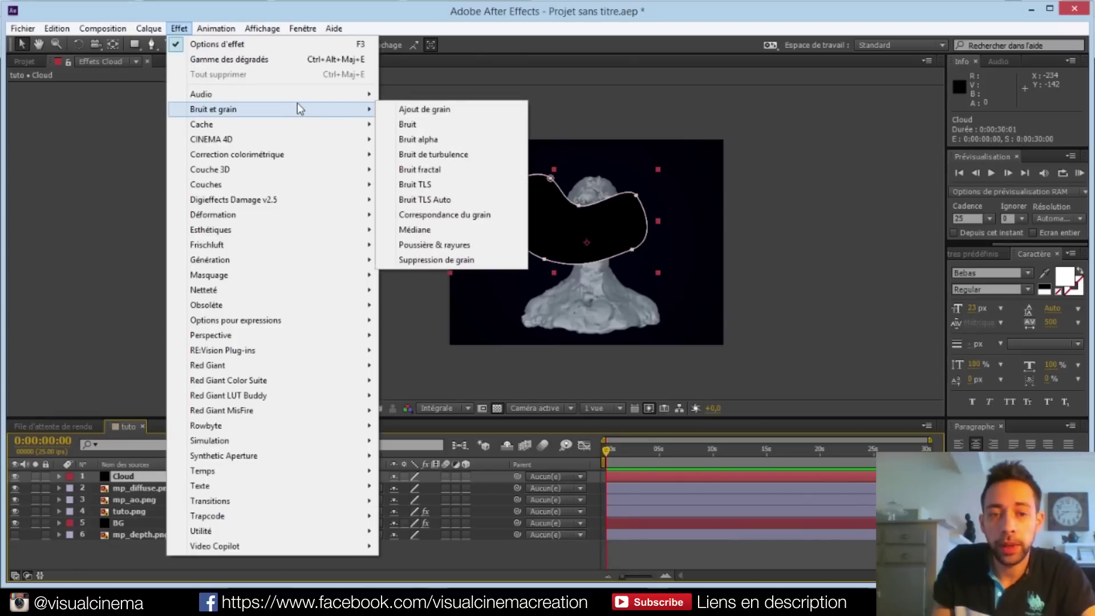
click(455, 159)
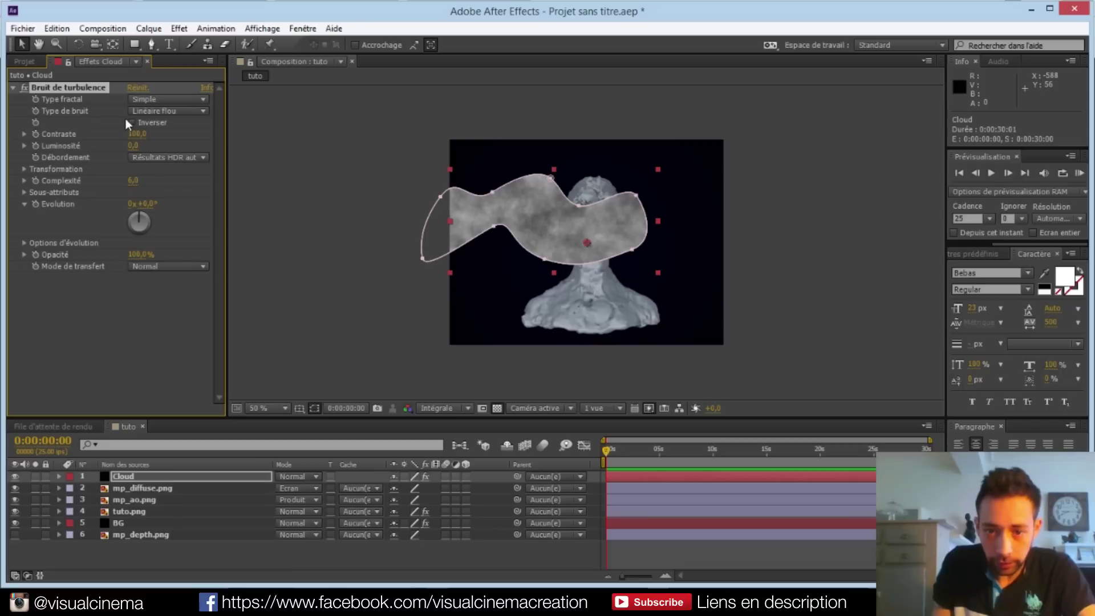
click(285, 477)
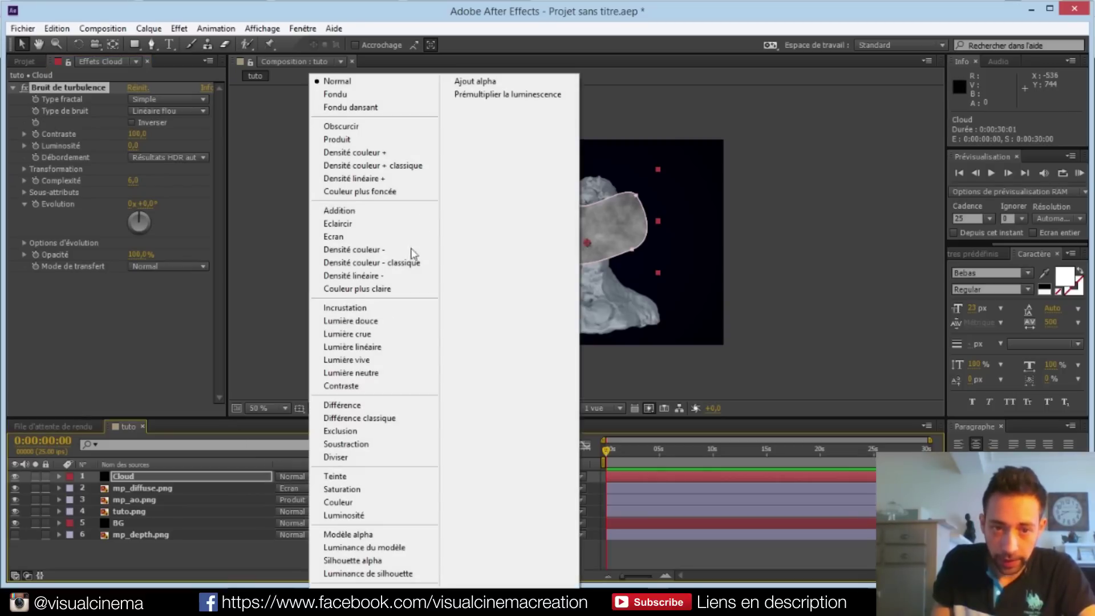
click(365, 237)
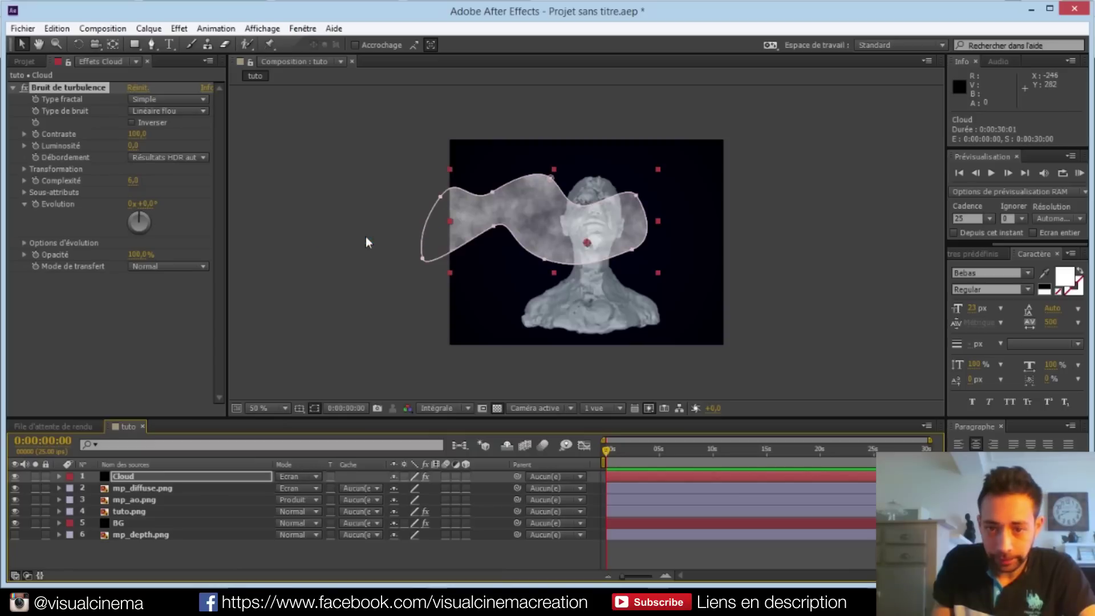
Set the turbulence noise's fractal type to Nuageux and its transformation scale to 154
click(146, 110)
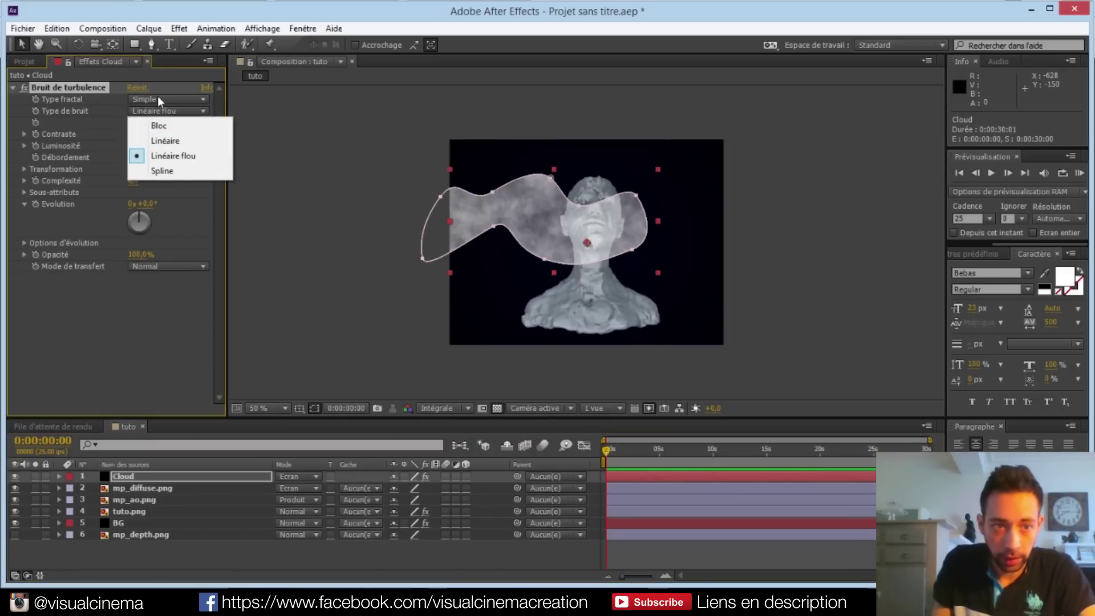
click(157, 98)
click(188, 295)
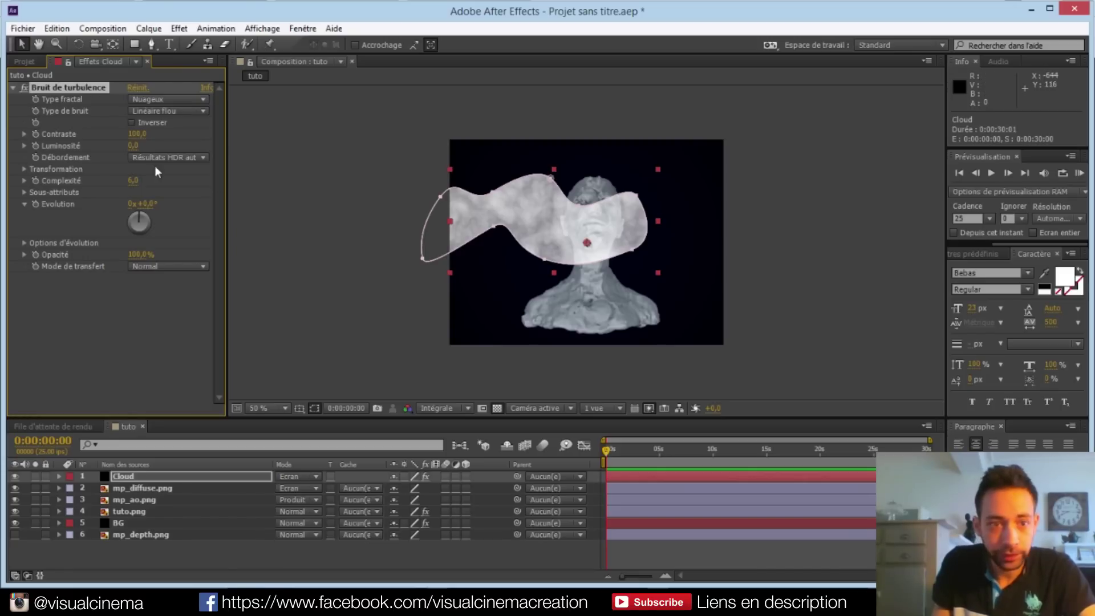
click(24, 169)
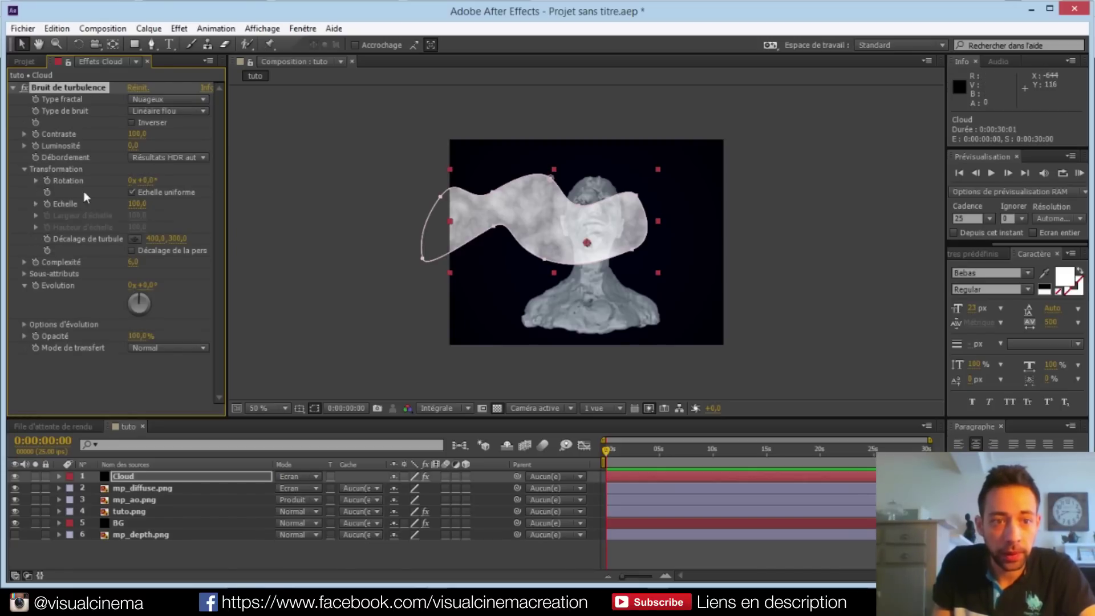
drag(137, 207, 180, 208)
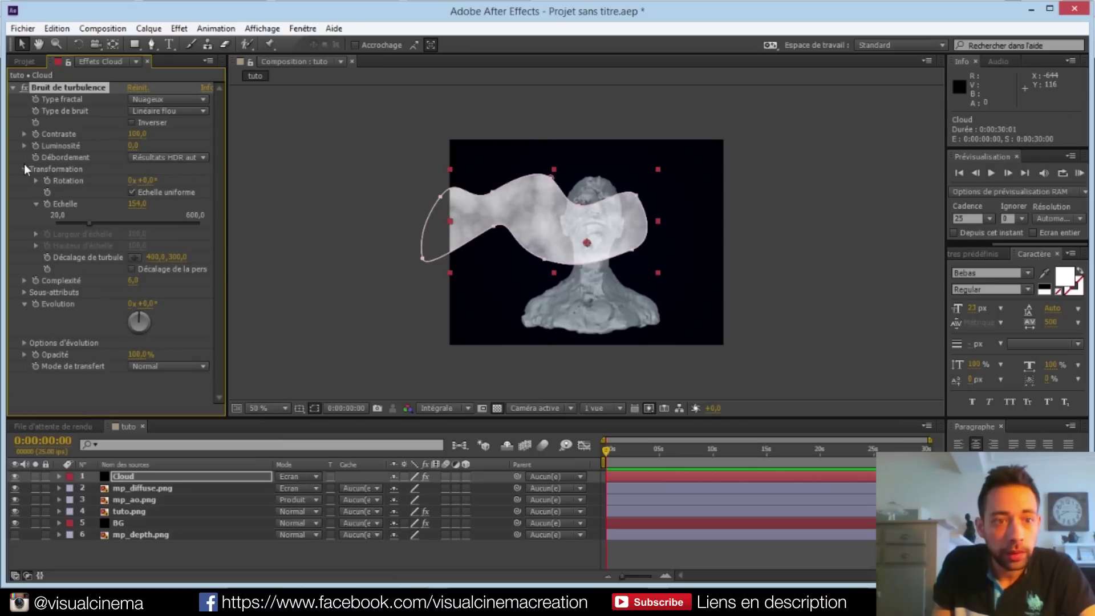
click(12, 86)
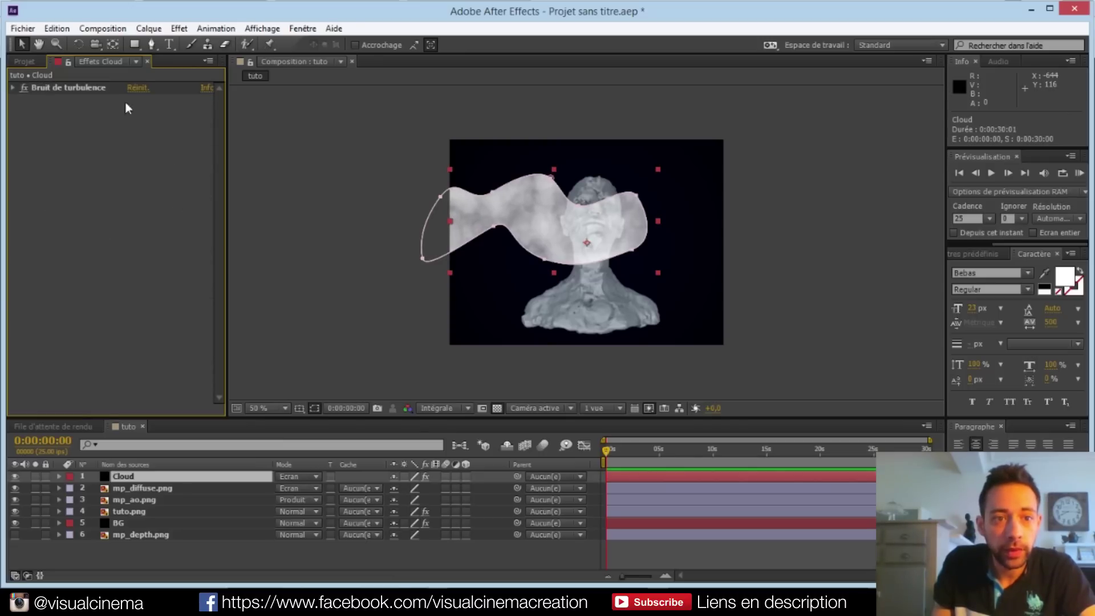
Apply the Courbes effect to the Cloud layer and bend the Bleu channel curve clearly upward
click(178, 29)
mouse_move(328, 154)
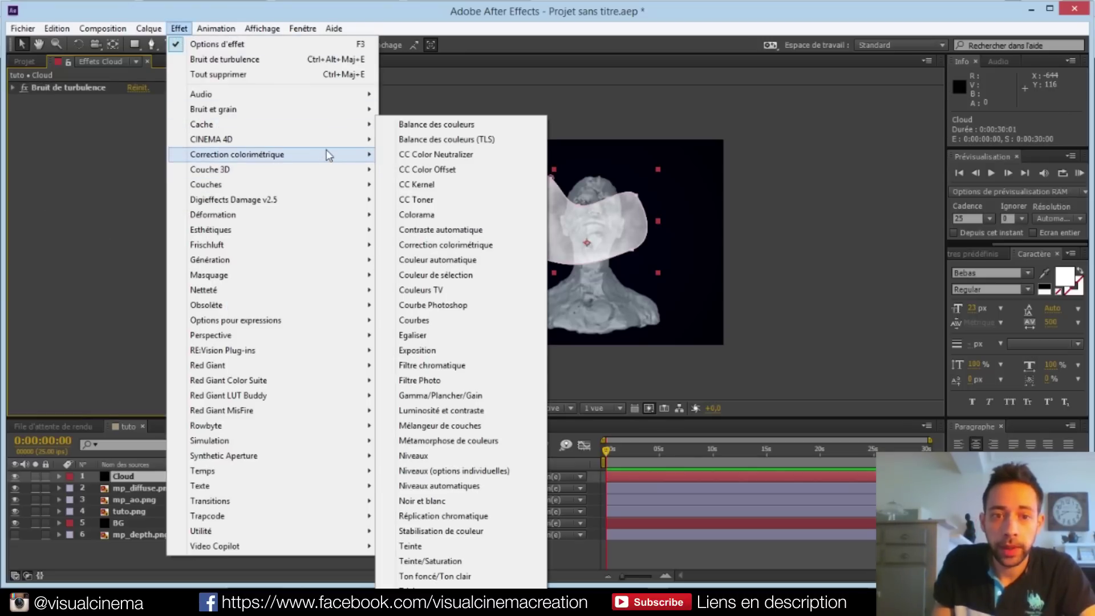
click(414, 320)
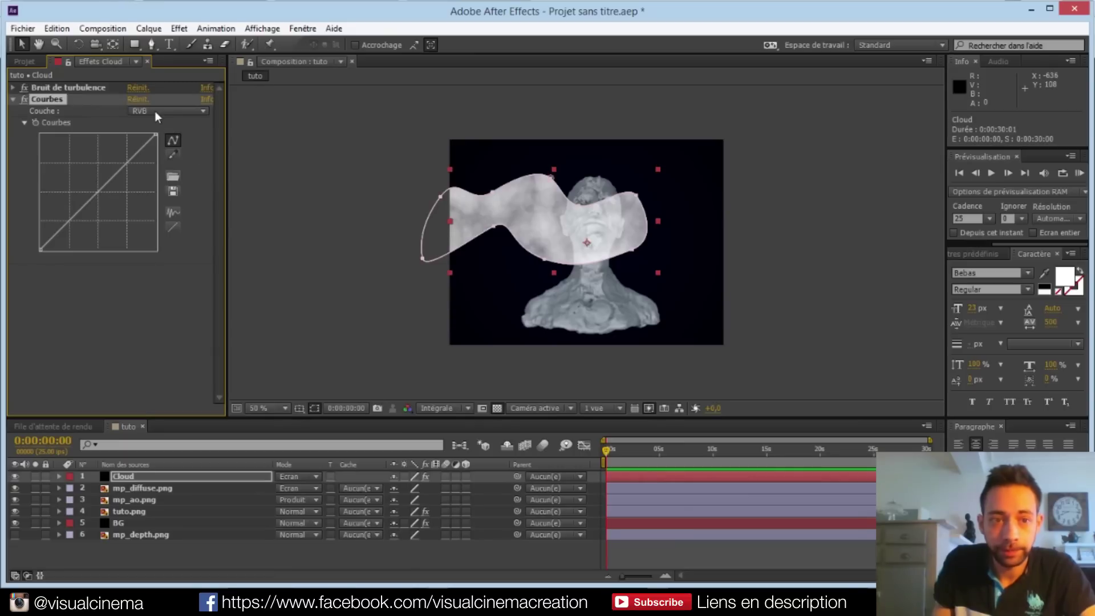
click(156, 110)
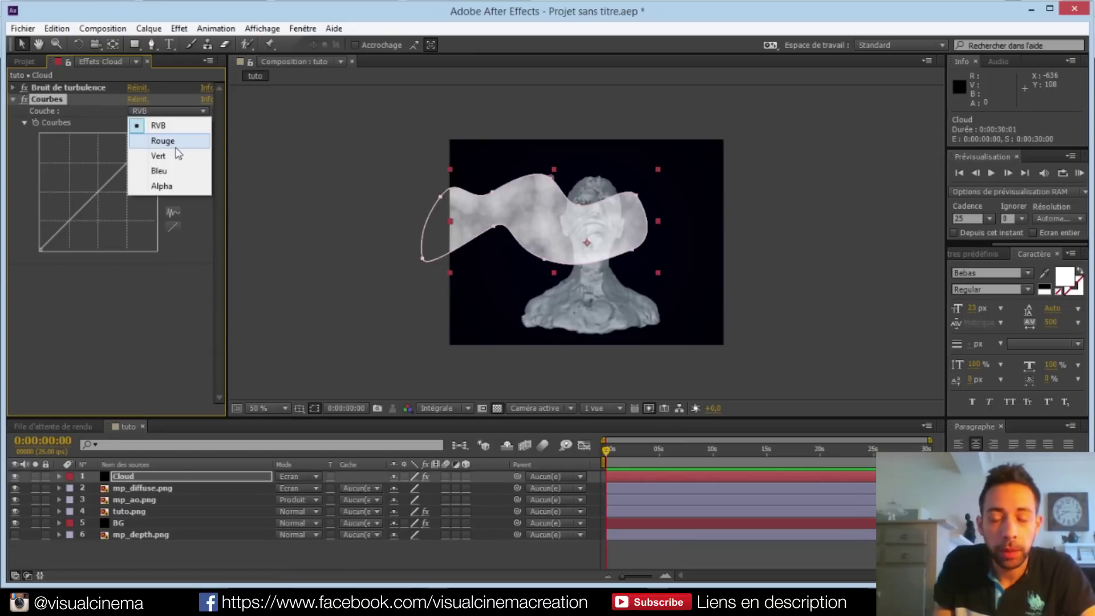
click(178, 170)
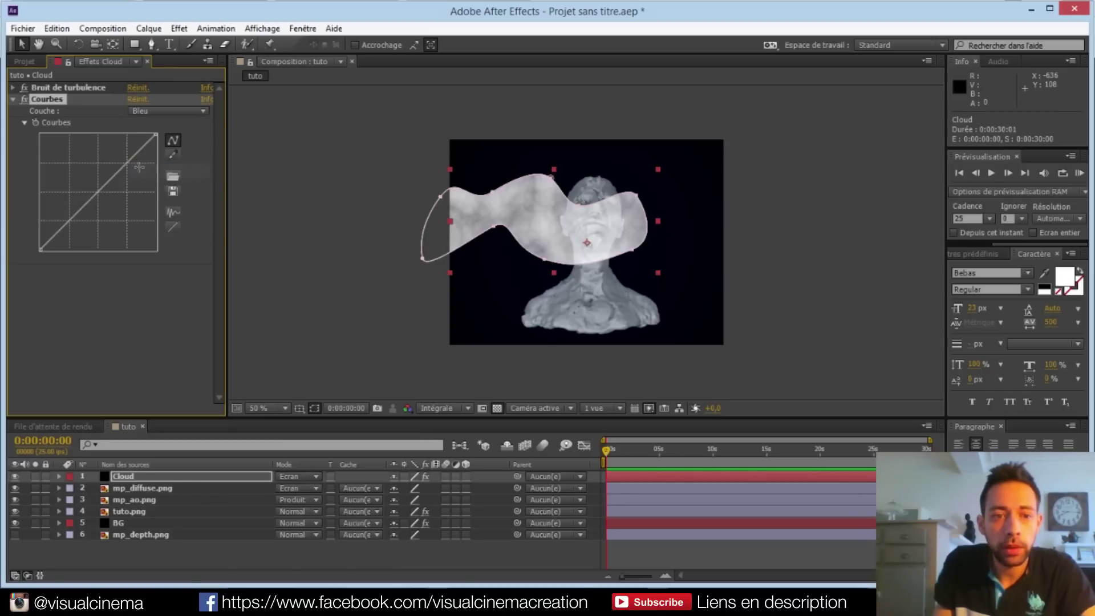
mouse_move(115, 174)
mouse_down()
mouse_move(99, 146)
mouse_move(103, 166)
mouse_up()
Raise the Rouge channel curve of the Cloud layer slightly to shift the tint toward purple
click(176, 111)
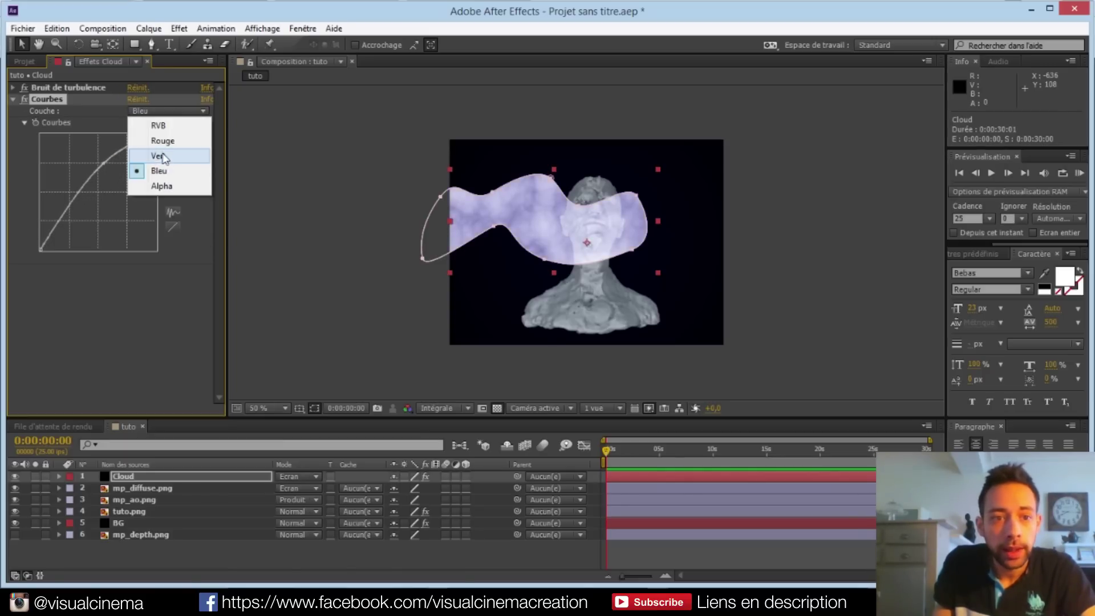
click(168, 140)
drag(117, 171, 118, 167)
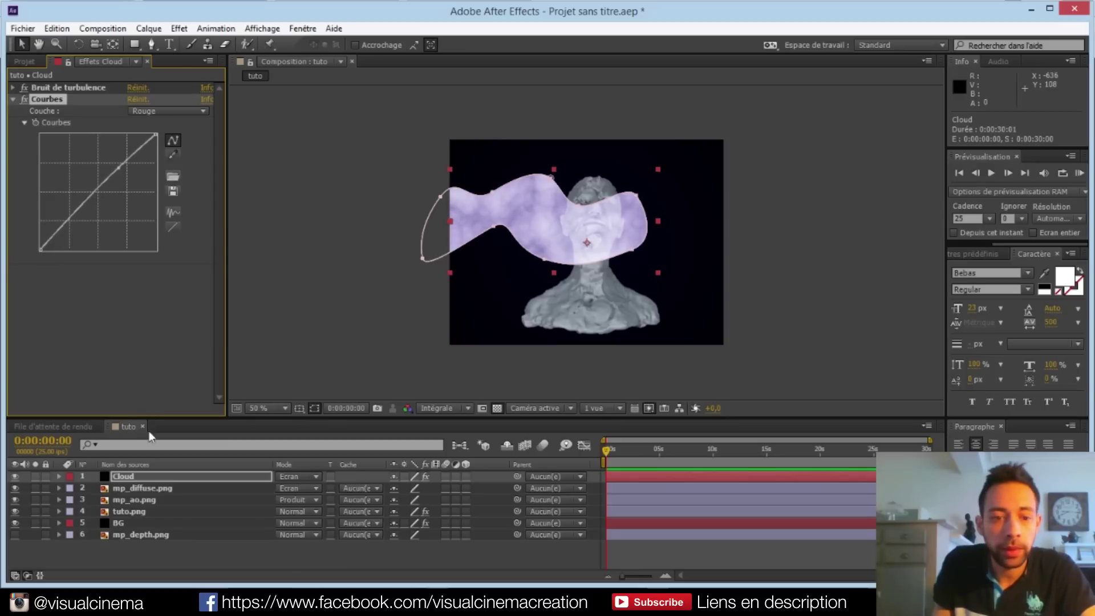
click(142, 570)
Set the Cloud mask's feather to 134 pixels and its expansion to -27 pixels
click(133, 478)
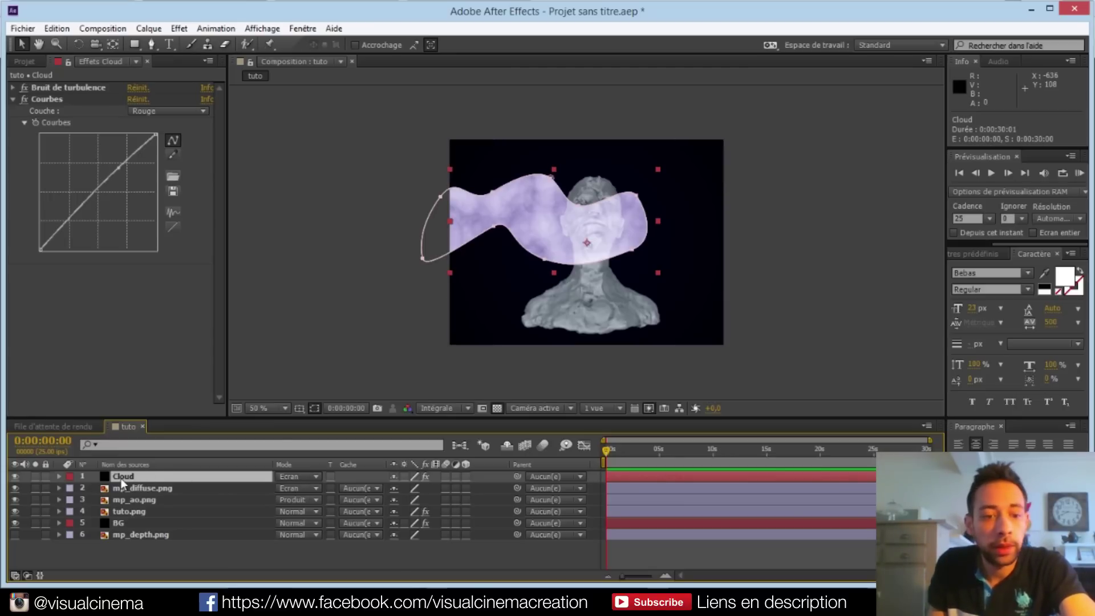
key(m)
key(m)
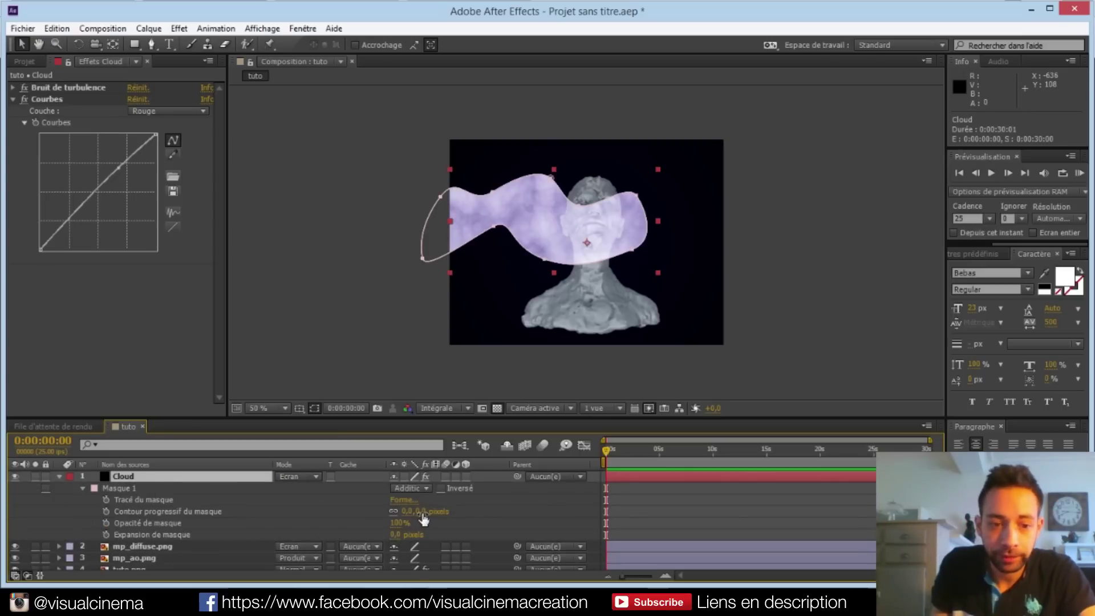
drag(422, 512, 516, 513)
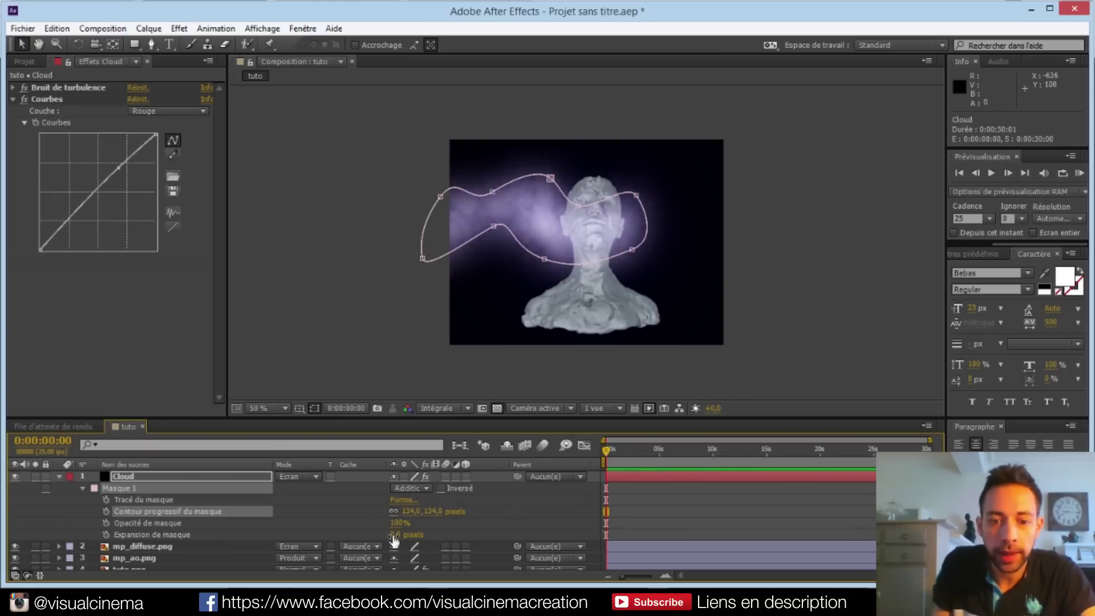
drag(392, 535, 376, 534)
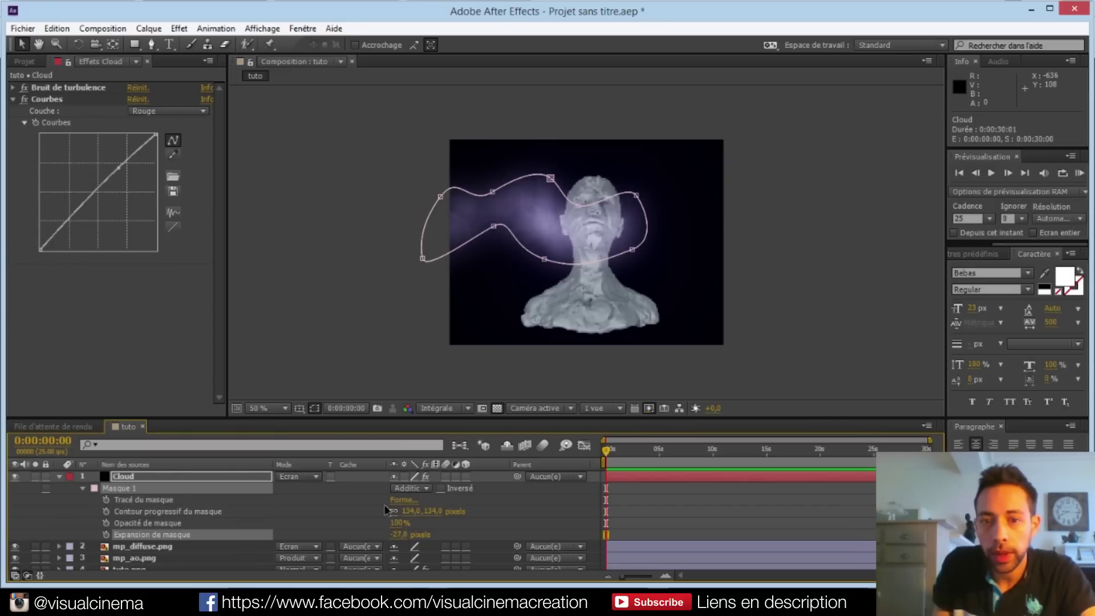
click(60, 475)
click(183, 555)
scroll(510, 296, up, 1)
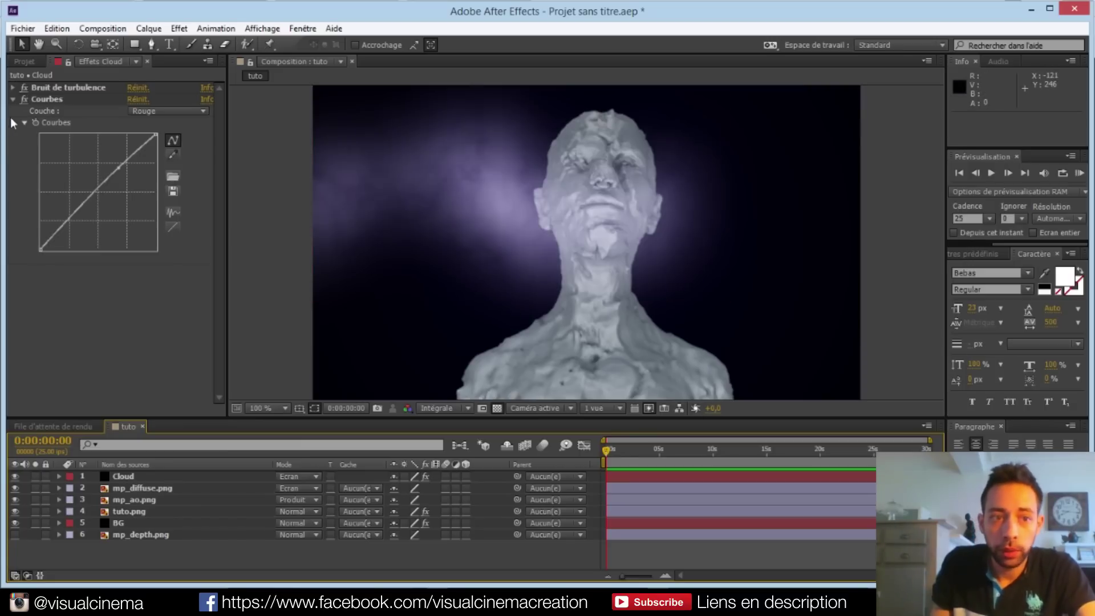
Change the evolution of the Cloud layer's turbulence noise to about 178°
click(12, 99)
click(13, 87)
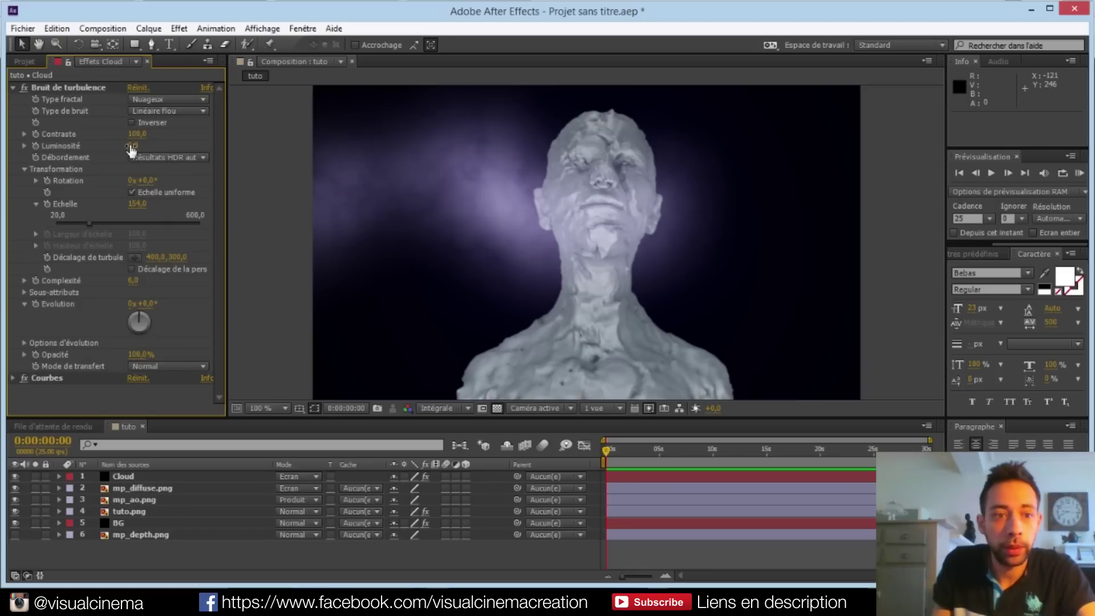
click(24, 169)
click(24, 169)
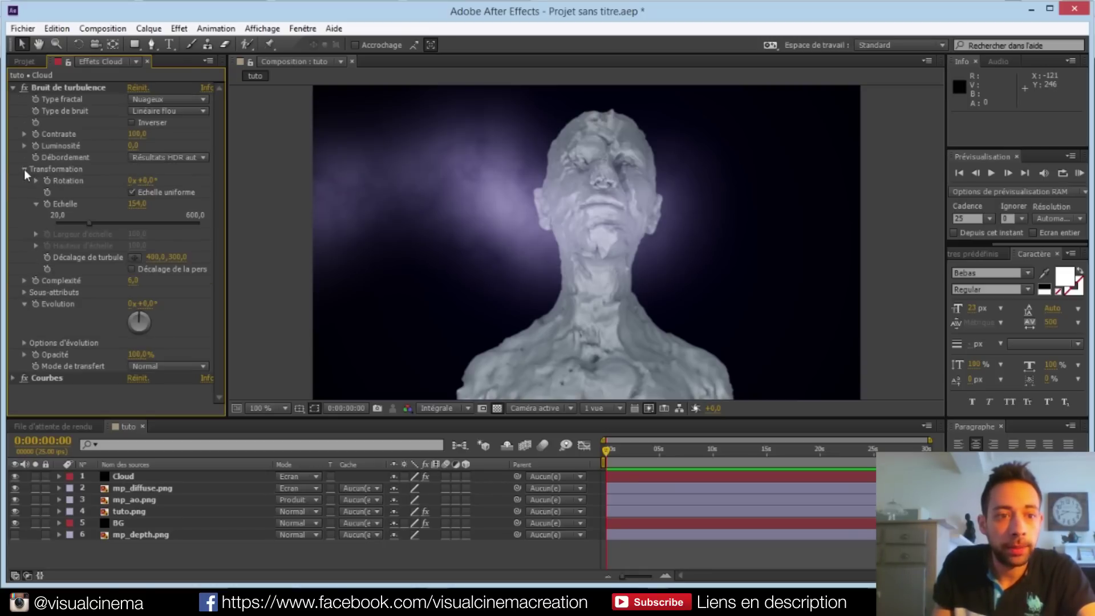
click(24, 169)
drag(148, 209, 168, 205)
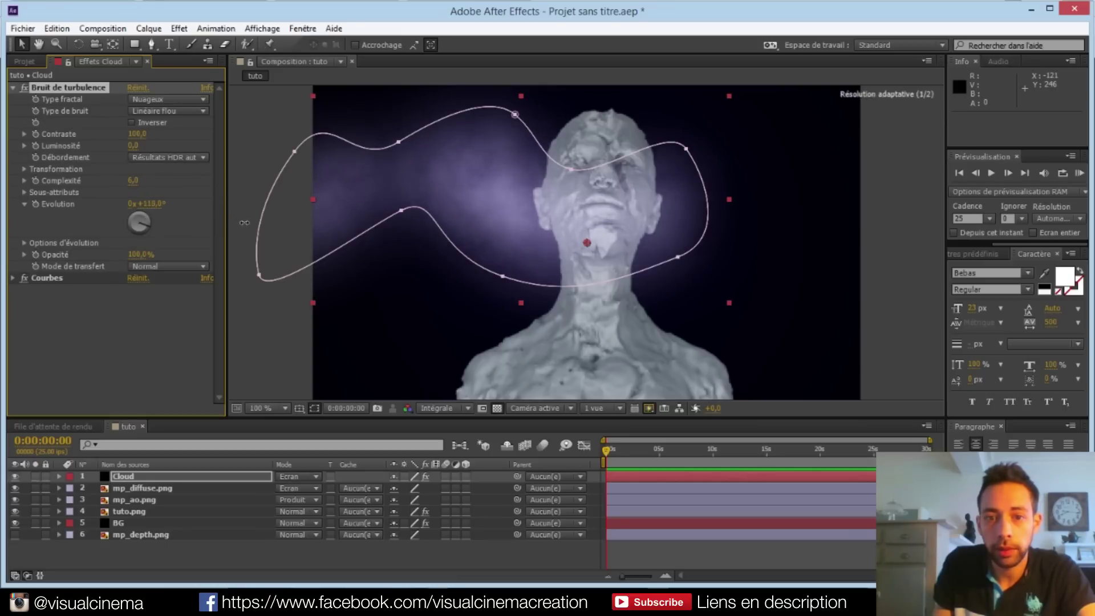
click(13, 87)
click(193, 562)
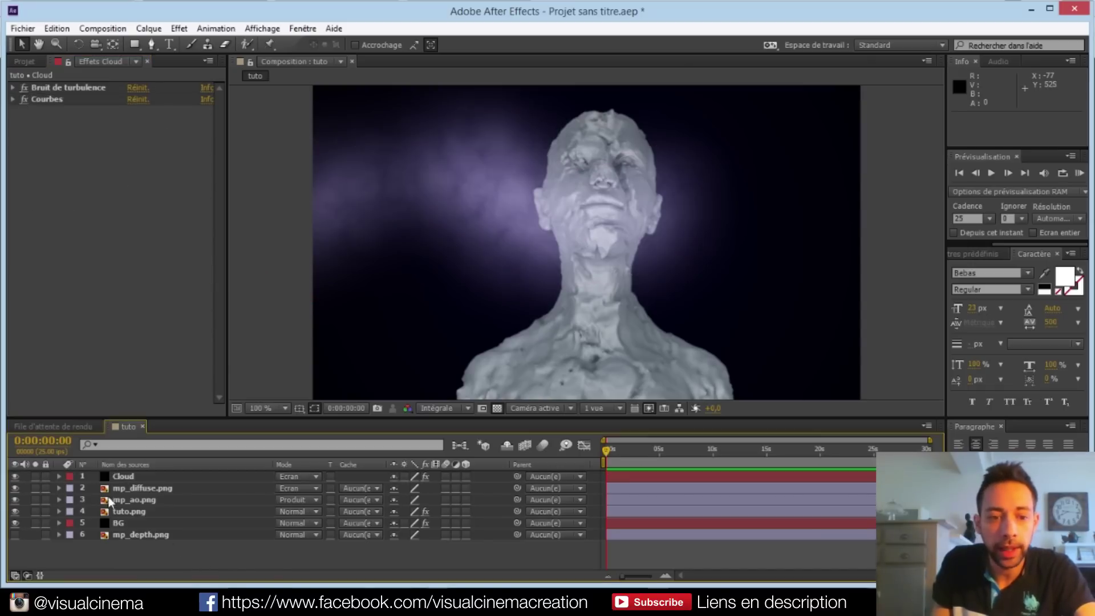
Duplicate the Cloud layer, place the copy between tuto.png and BG, and bend its Rouge channel curve clearly upward
click(118, 475)
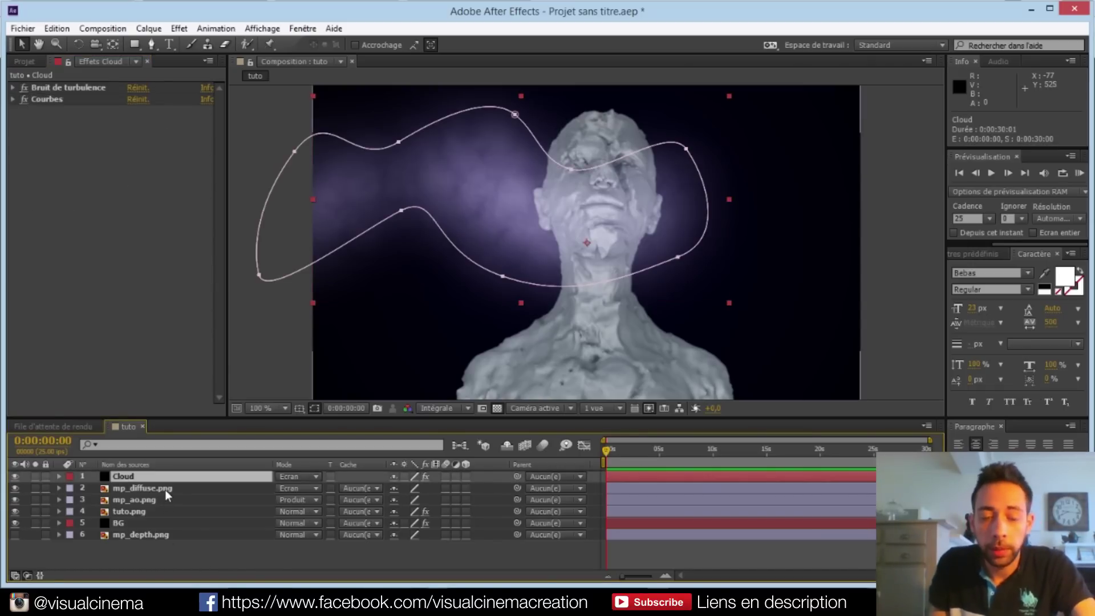
key(ctrl+d)
drag(138, 501, 151, 531)
scroll(461, 308, down, 1)
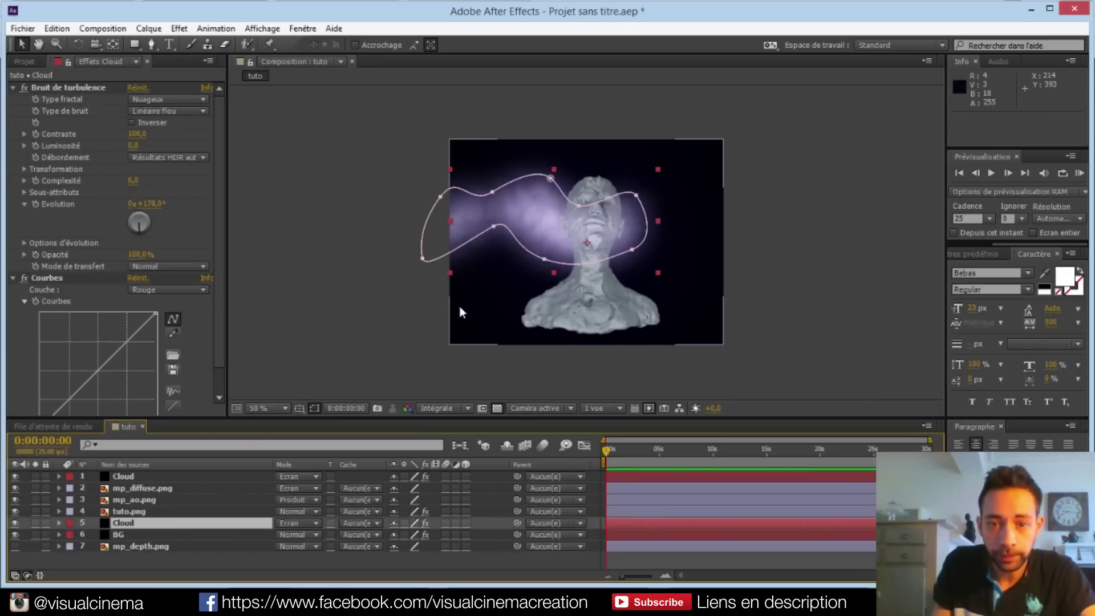
click(12, 89)
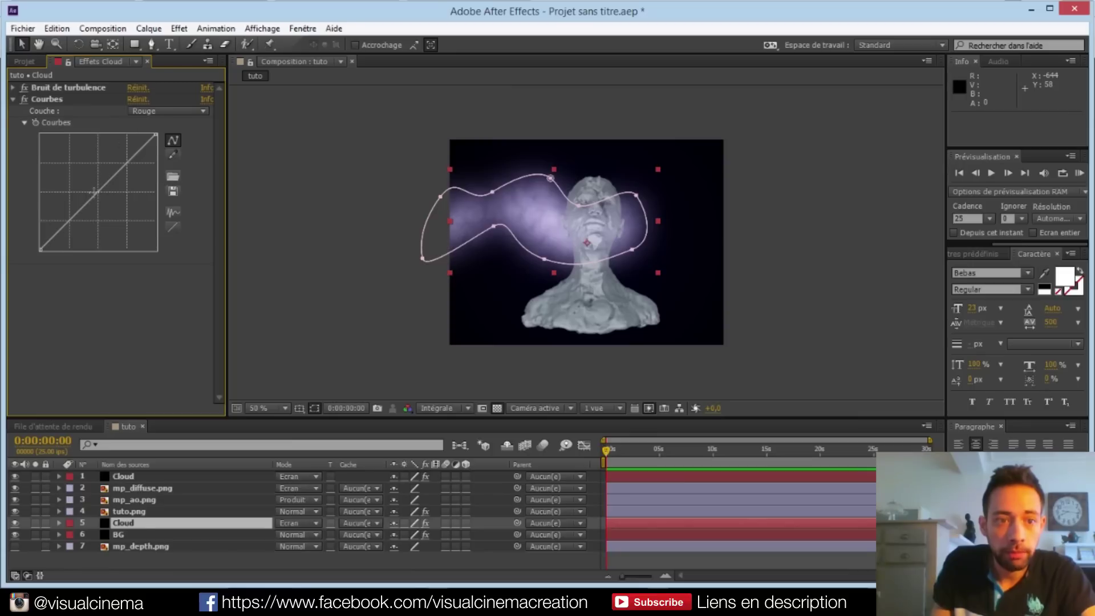
drag(114, 180, 102, 170)
Reshape the lower Cloud layer's mask so it extends above the head and covers the area behind the bust and to its right
click(117, 523)
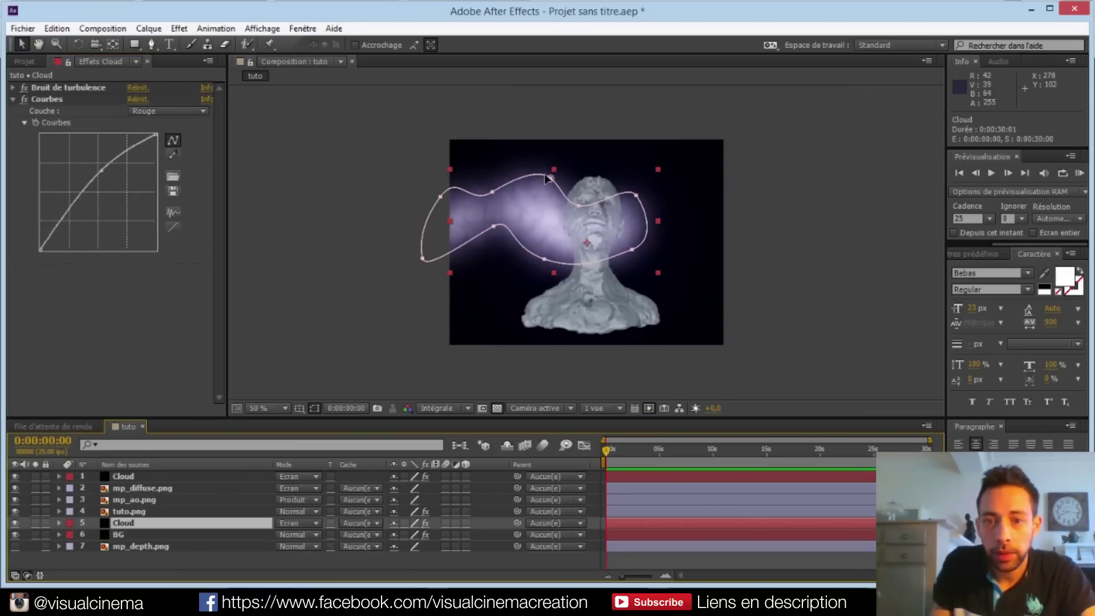
drag(551, 180, 656, 143)
drag(636, 196, 742, 207)
drag(579, 204, 647, 180)
drag(631, 250, 734, 238)
drag(546, 263, 654, 259)
drag(495, 228, 599, 231)
drag(493, 194, 573, 140)
drag(441, 197, 530, 188)
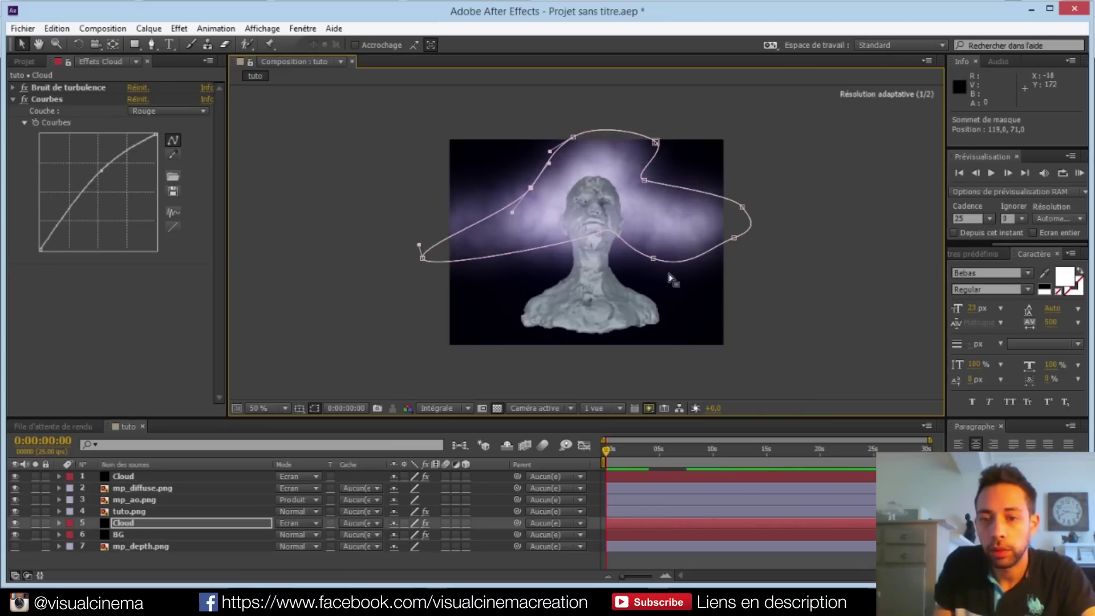
drag(653, 259, 675, 283)
drag(422, 258, 534, 291)
drag(531, 188, 556, 194)
drag(598, 233, 631, 271)
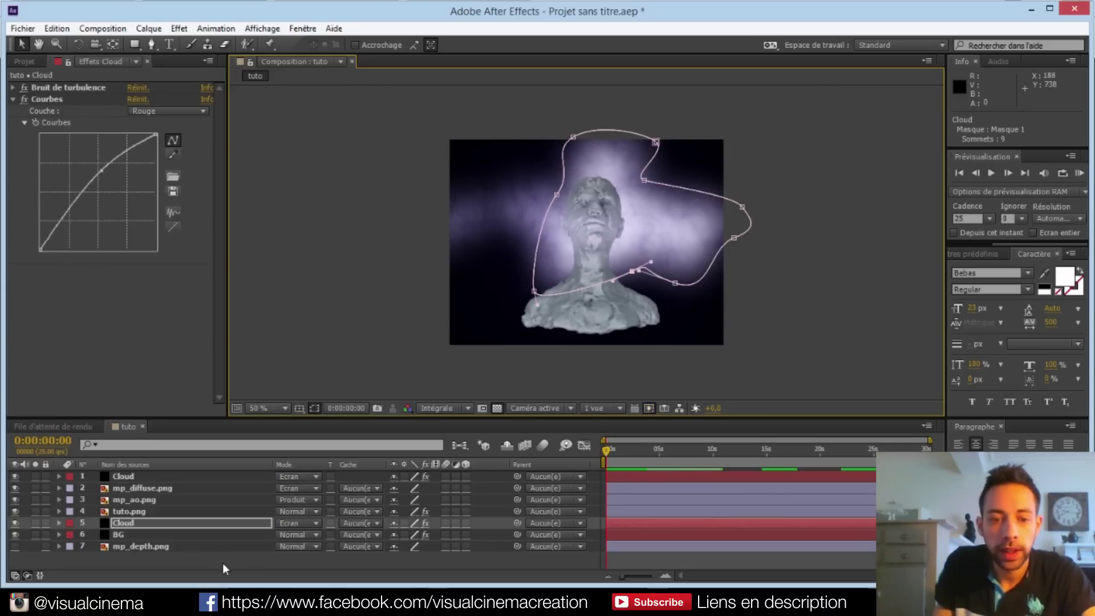
click(223, 563)
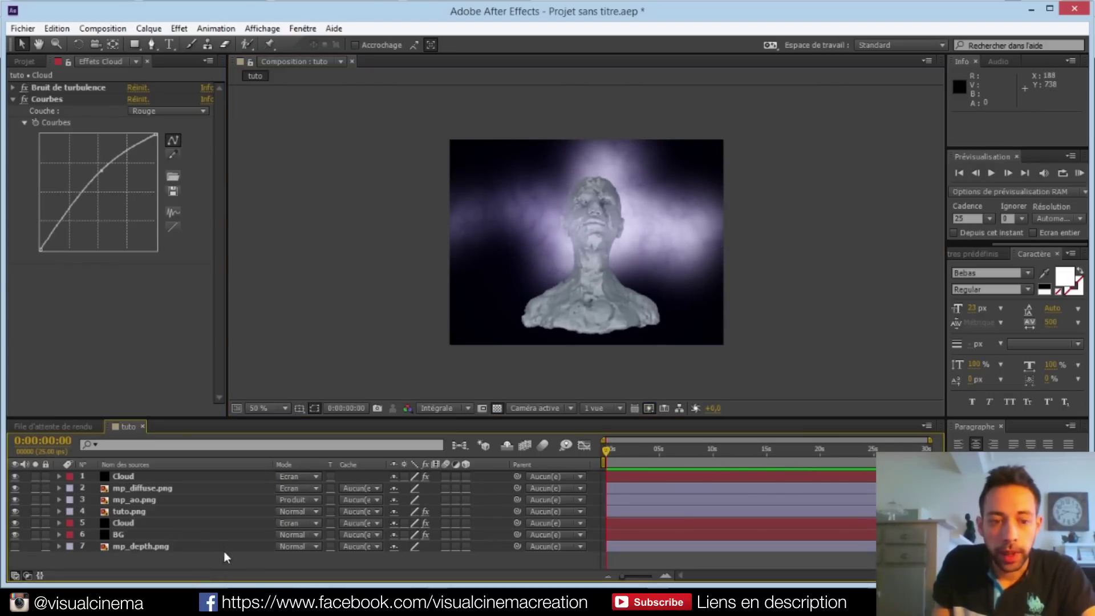
Set the lower Cloud layer's opacity to 65%
click(126, 523)
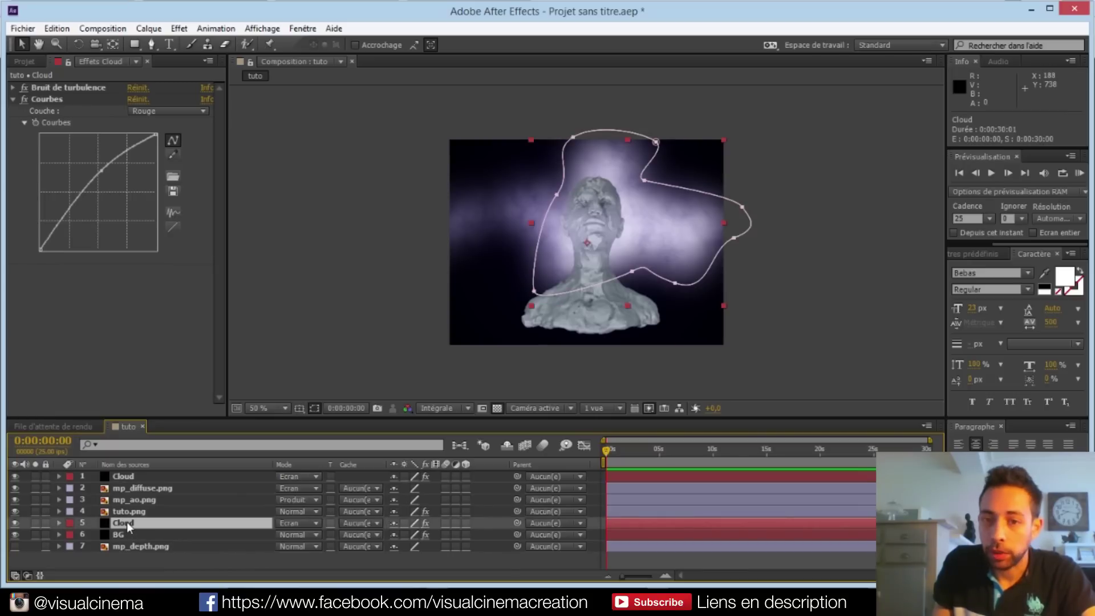
key(t)
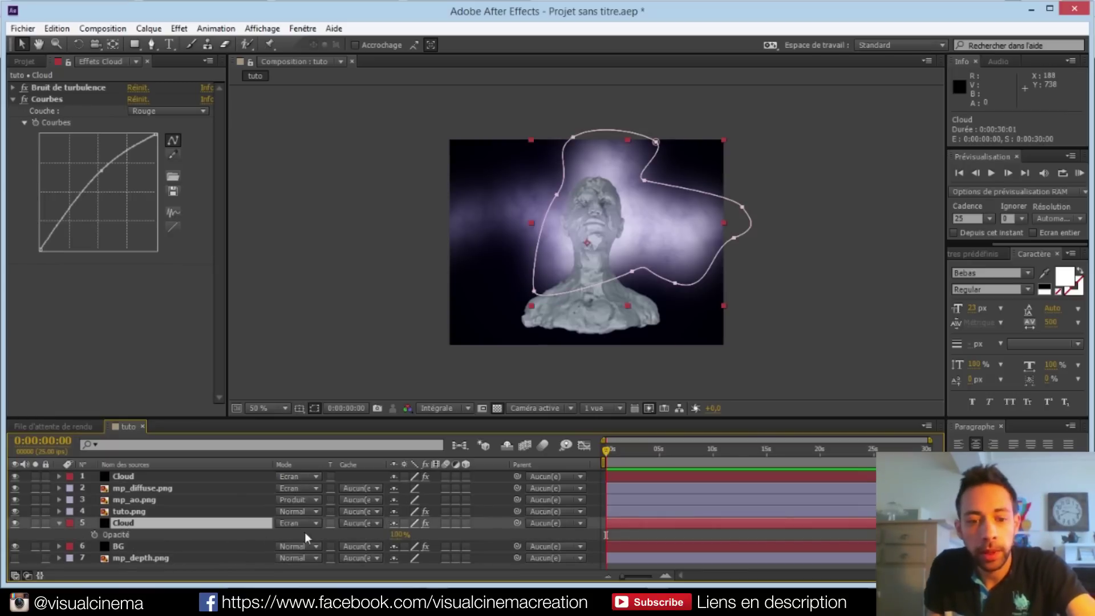
drag(402, 535, 401, 536)
click(402, 535)
text(65)
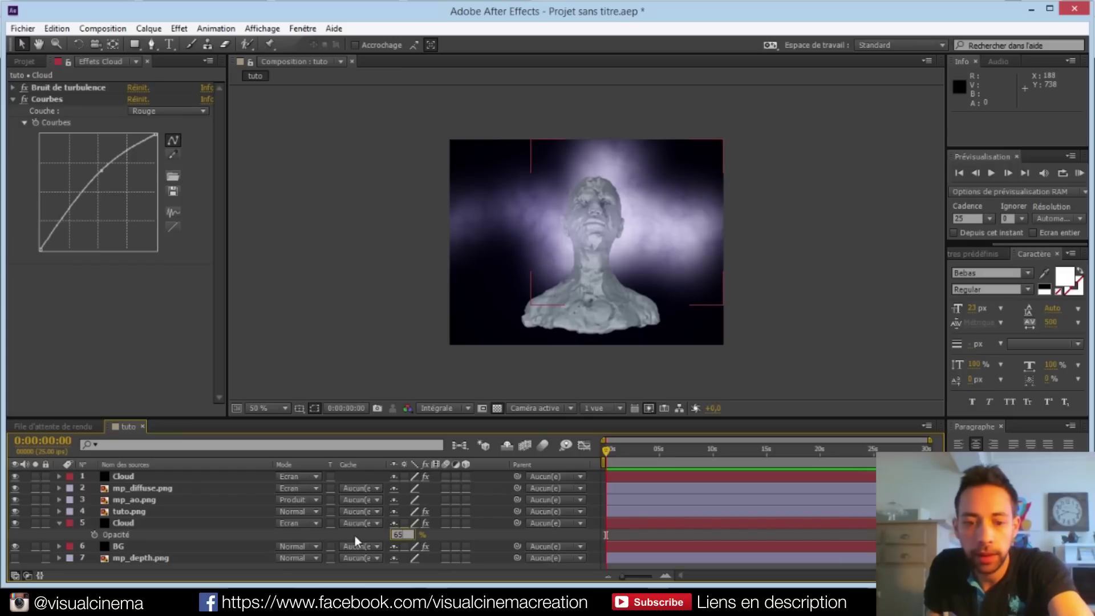
click(350, 535)
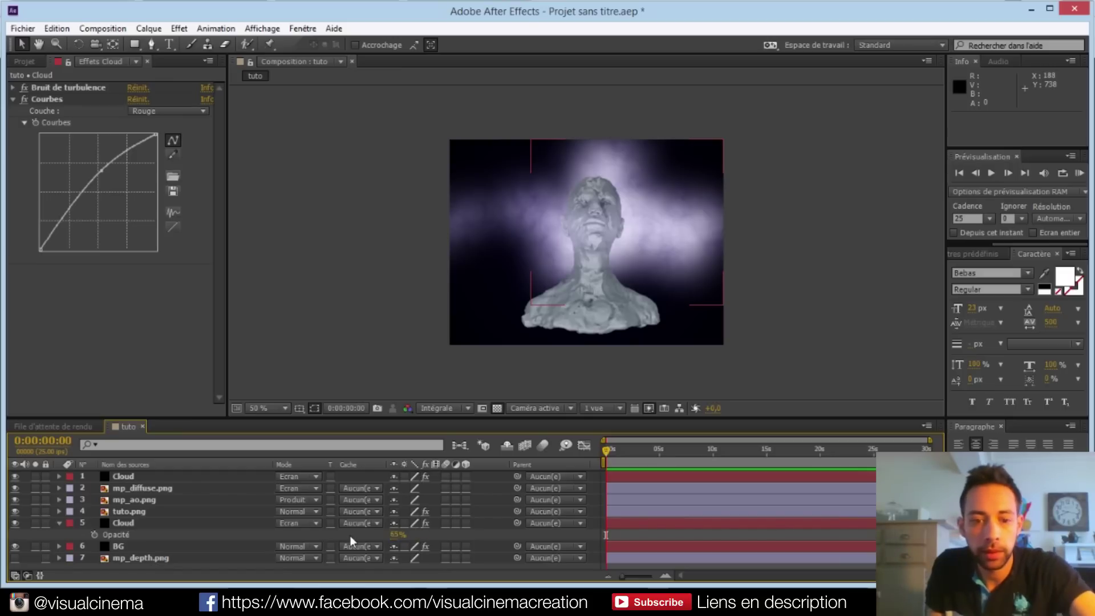
Set the top Cloud layer's opacity to 65% and collapse the properties of both Cloud layers
click(119, 476)
key(t)
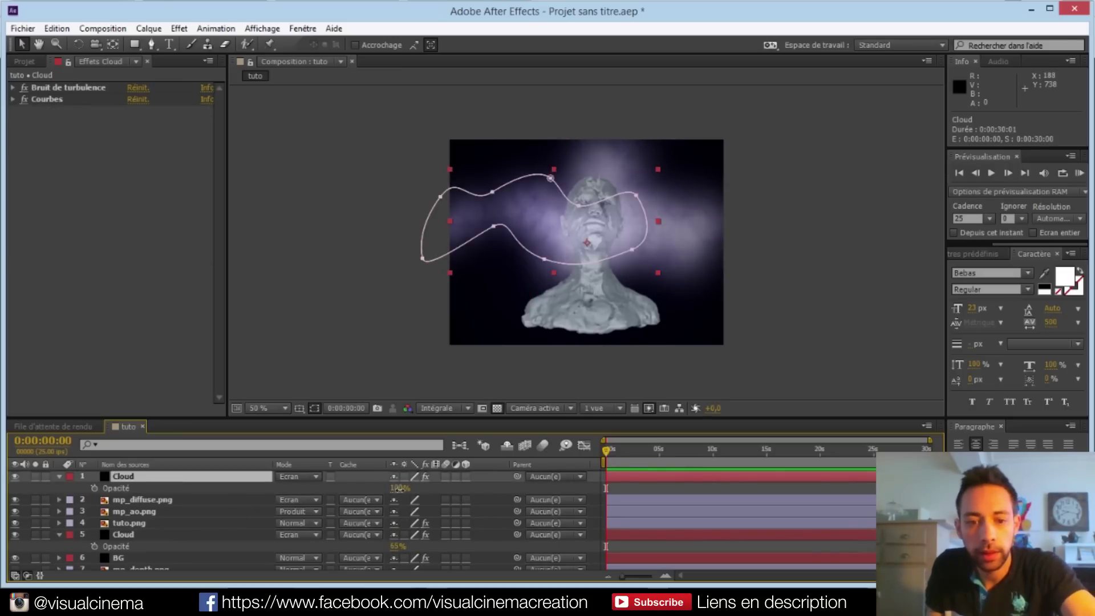
click(398, 489)
text(65)
click(327, 489)
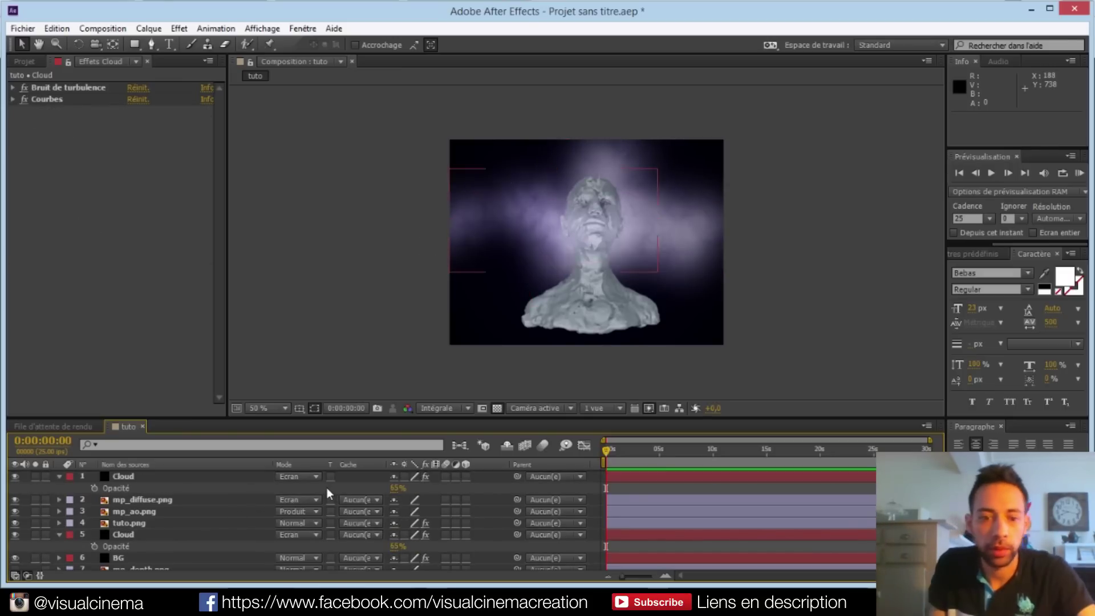
click(59, 478)
click(60, 523)
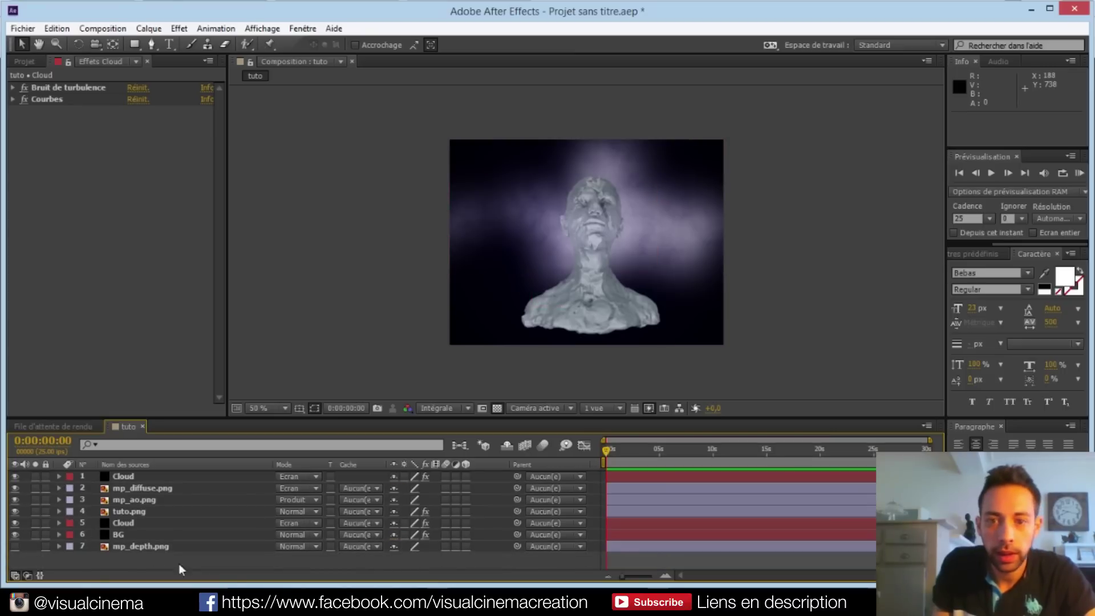
Switch to the browser to examine the purple bust reference artwork on Instagram, then return to After Effects
scroll(584, 276, up, 1)
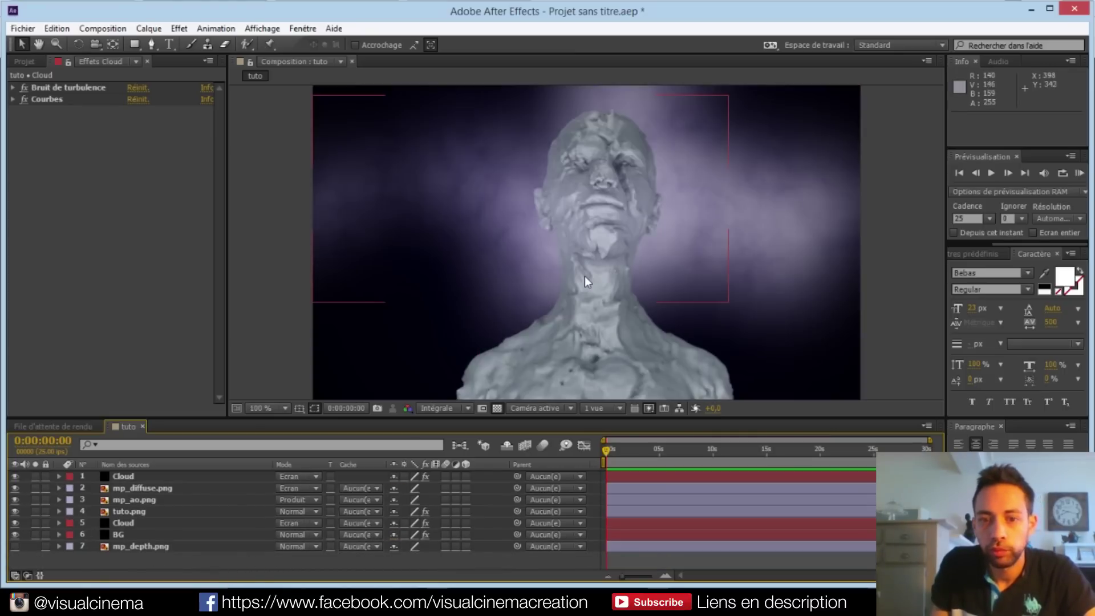
click(139, 602)
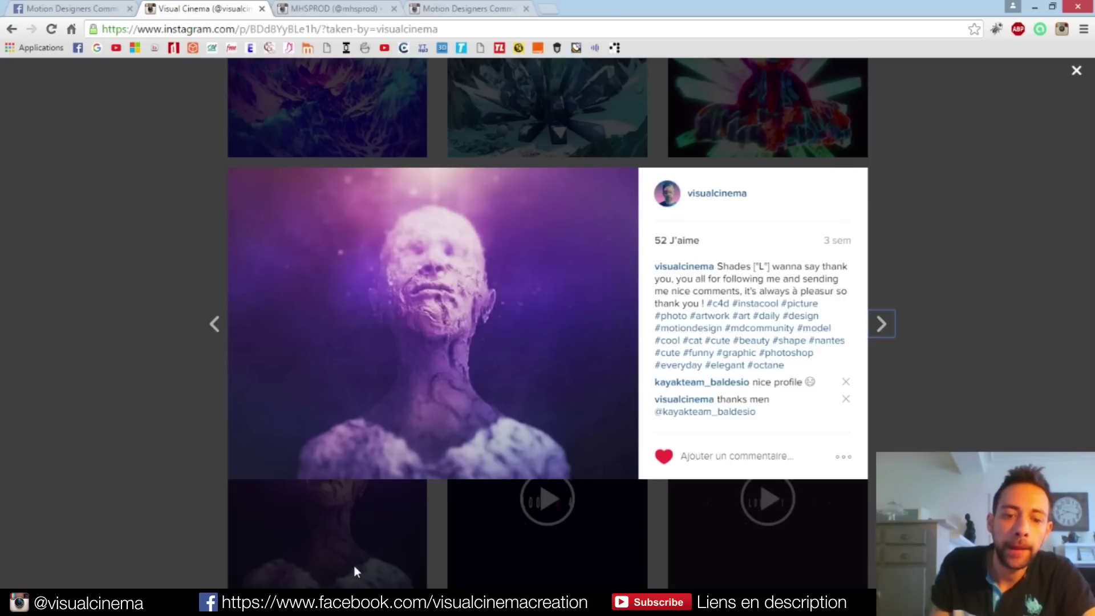
key(alt+Tab)
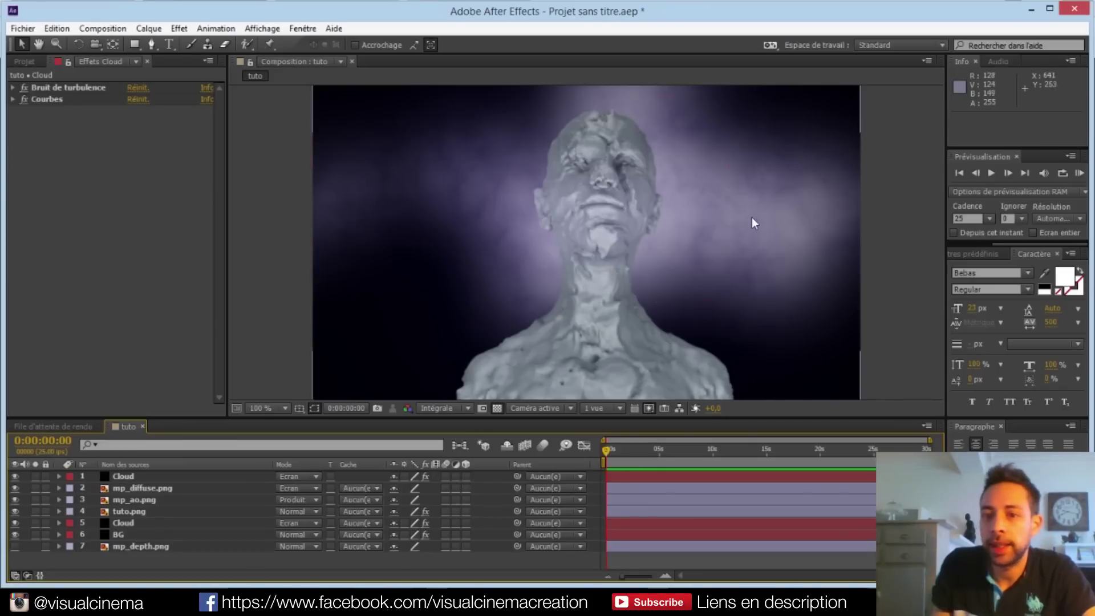
Shift the top Cloud layer slightly down and to the left in the composition
scroll(727, 244, down, 1)
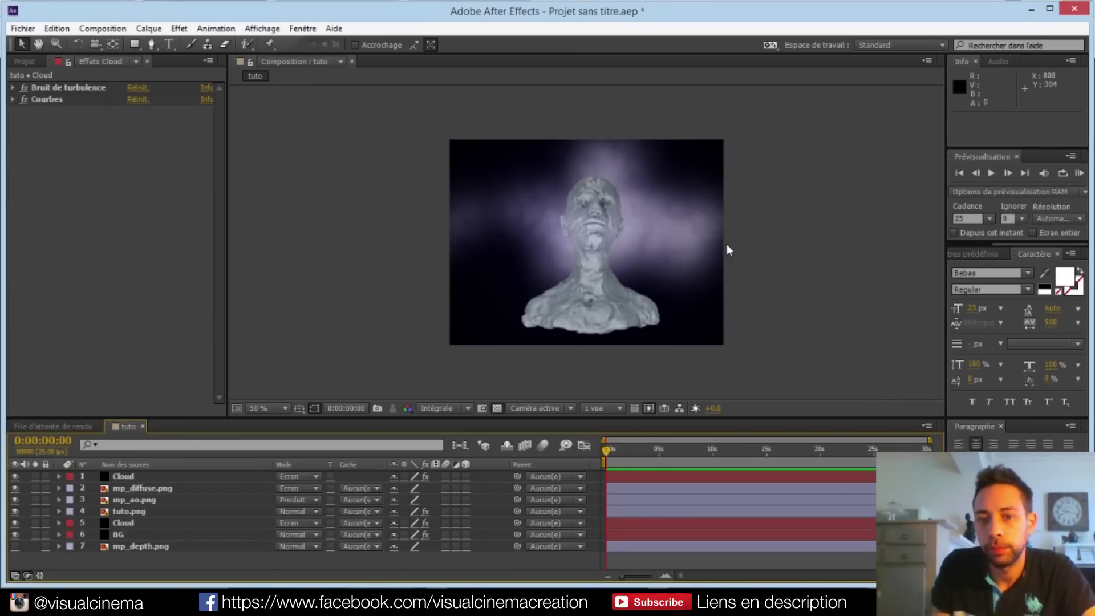
click(123, 476)
mouse_move(542, 221)
mouse_down()
mouse_move(573, 228)
mouse_move(553, 199)
mouse_move(530, 204)
mouse_move(536, 232)
mouse_up()
click(218, 556)
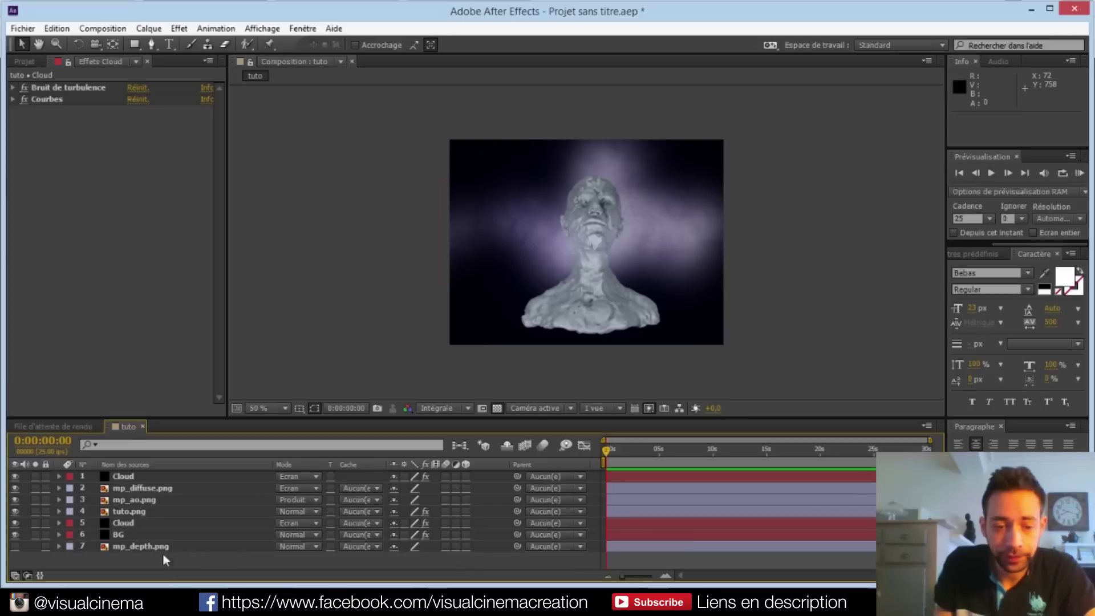
Create a black 800 x 600 px solid named Particule
right_click(152, 558)
mouse_move(357, 410)
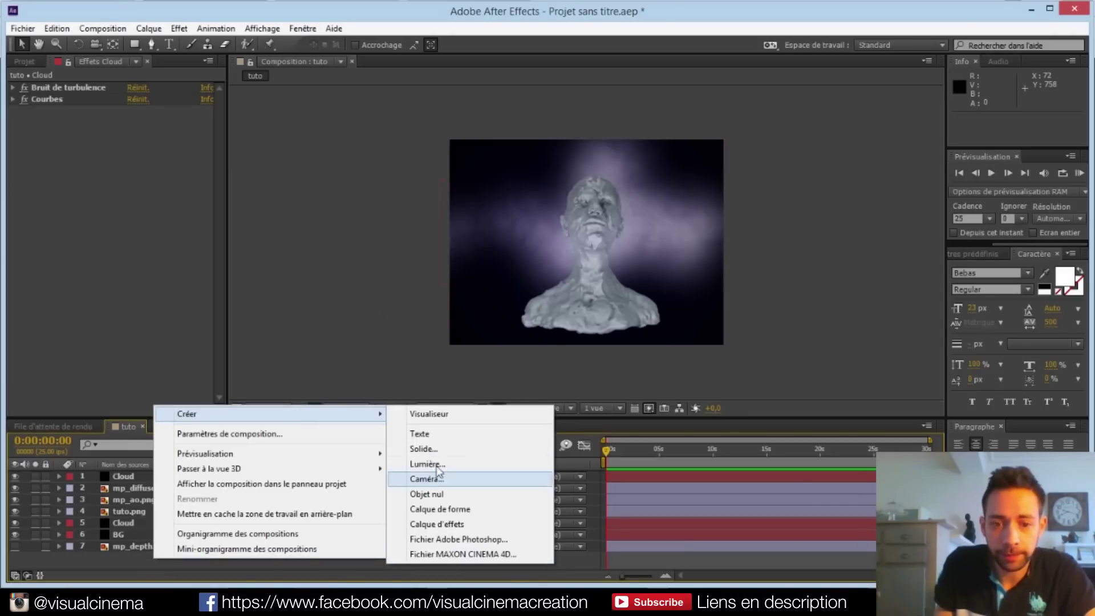
click(439, 445)
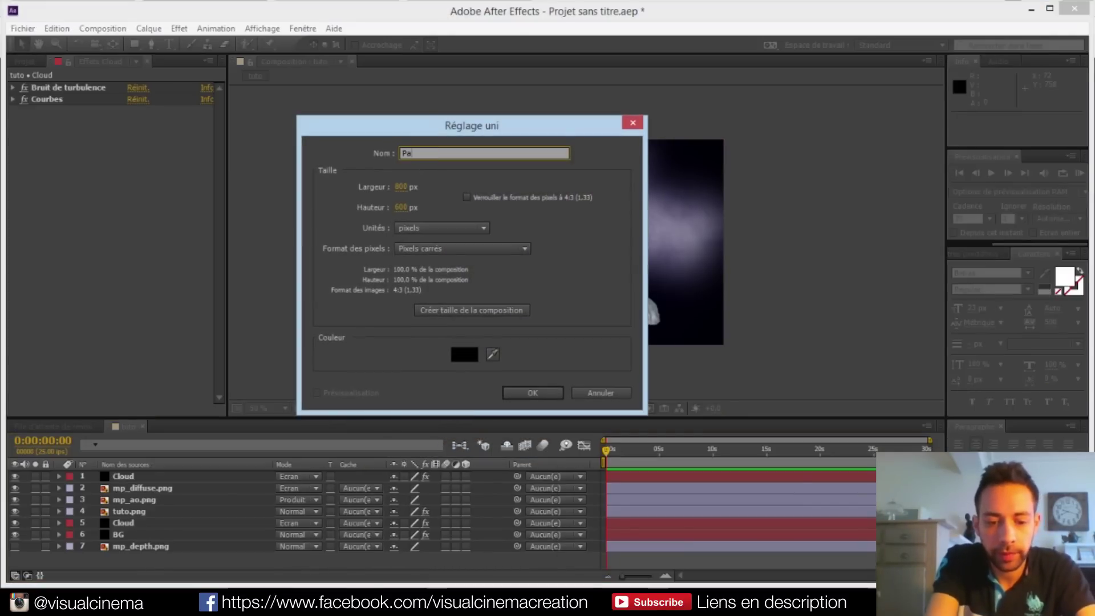
key(Return)
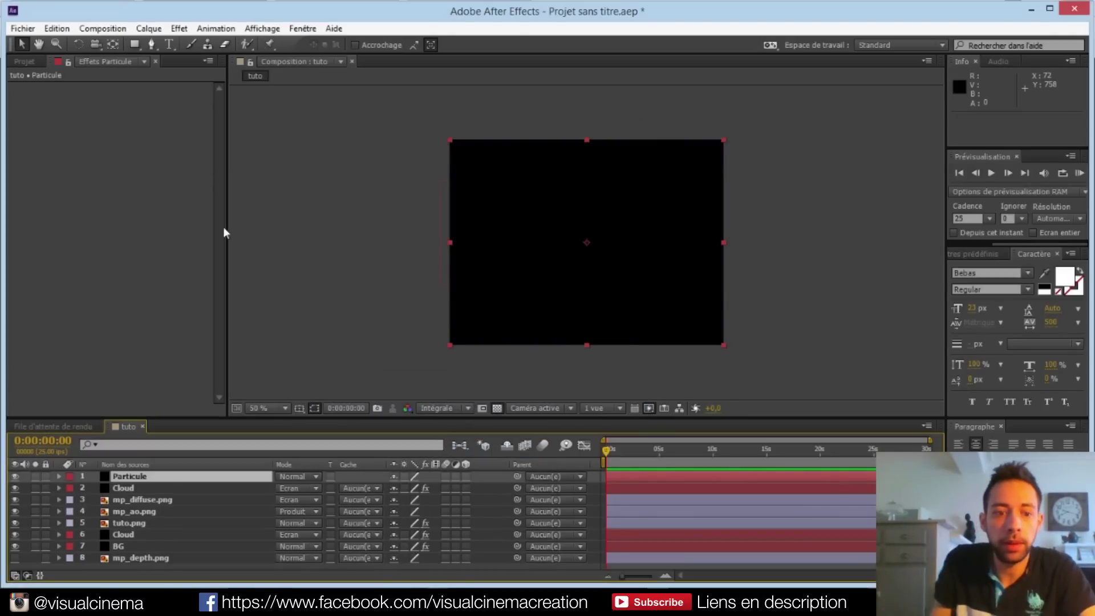
Apply Trapcode Particular to the Particule layer and load a Water and Snow preset from its Effects Builder
click(174, 30)
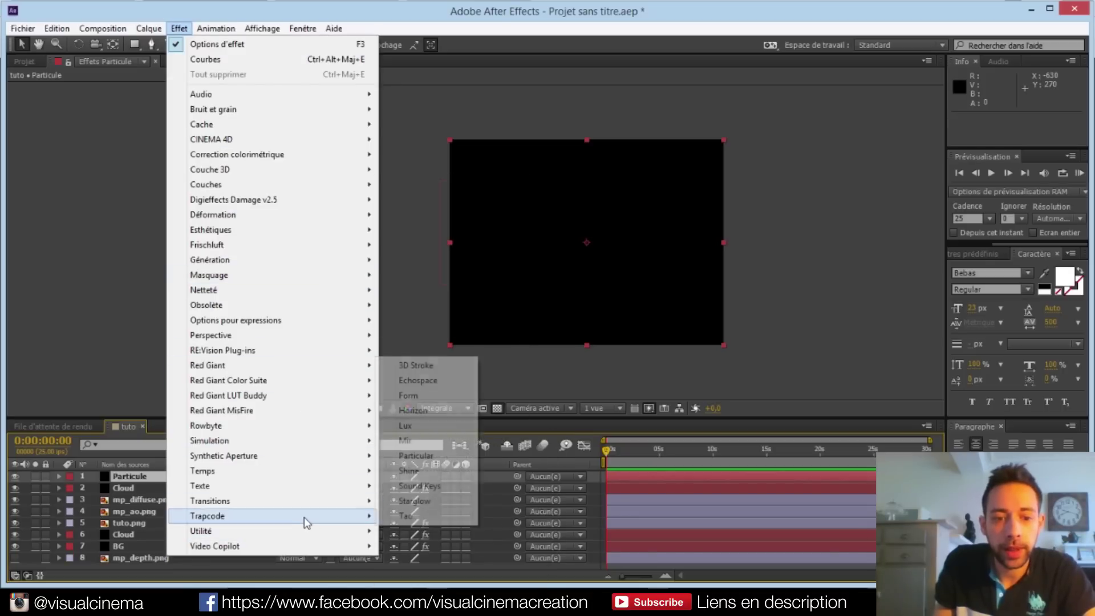
mouse_move(365, 520)
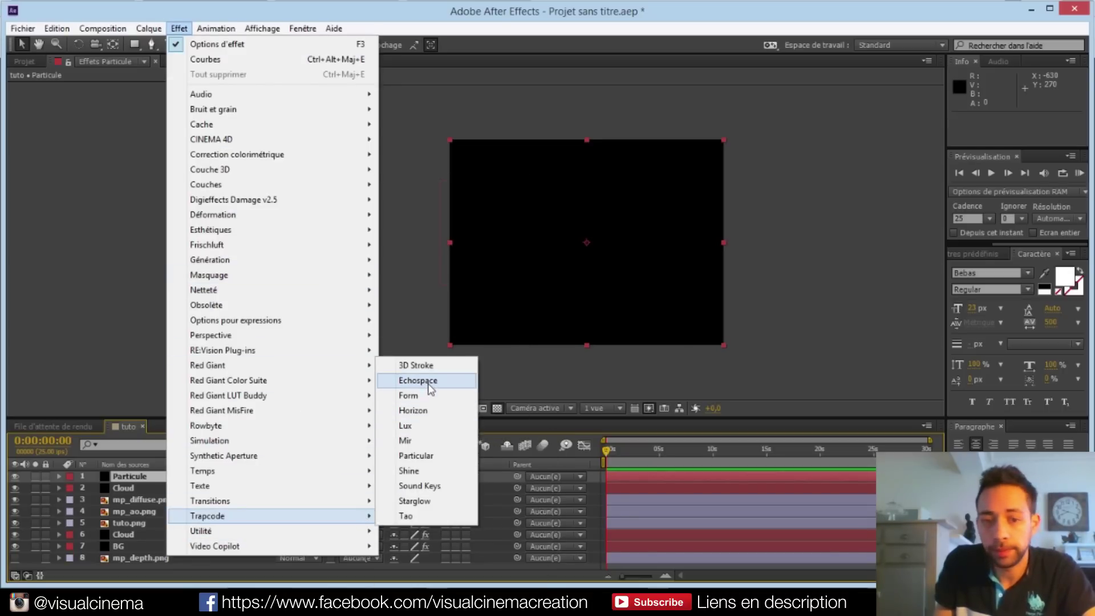
click(437, 461)
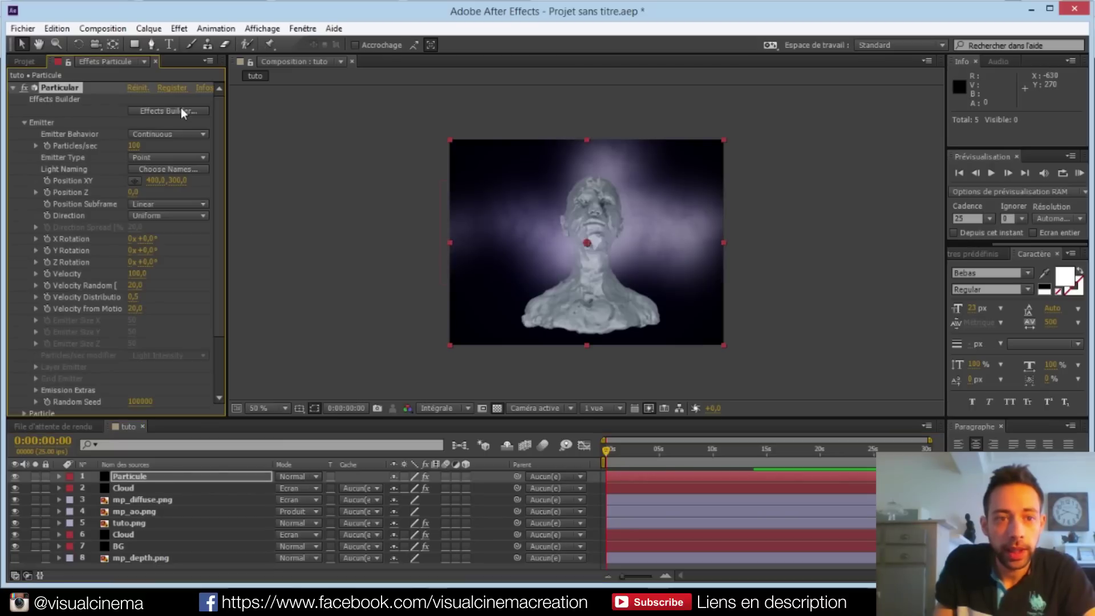
click(180, 109)
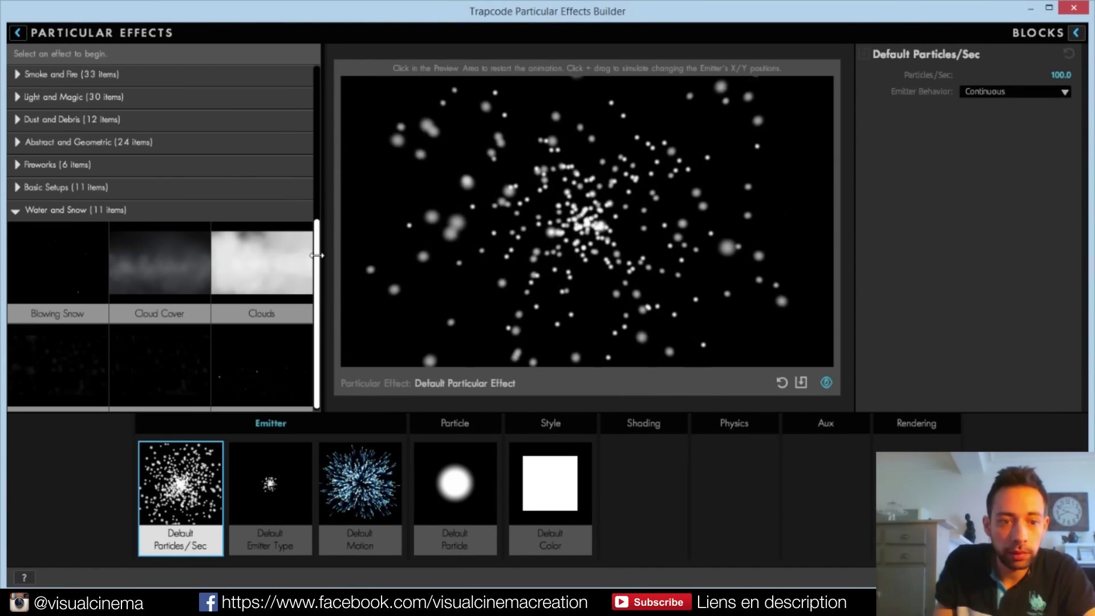
scroll(316, 255, down, 6)
click(56, 301)
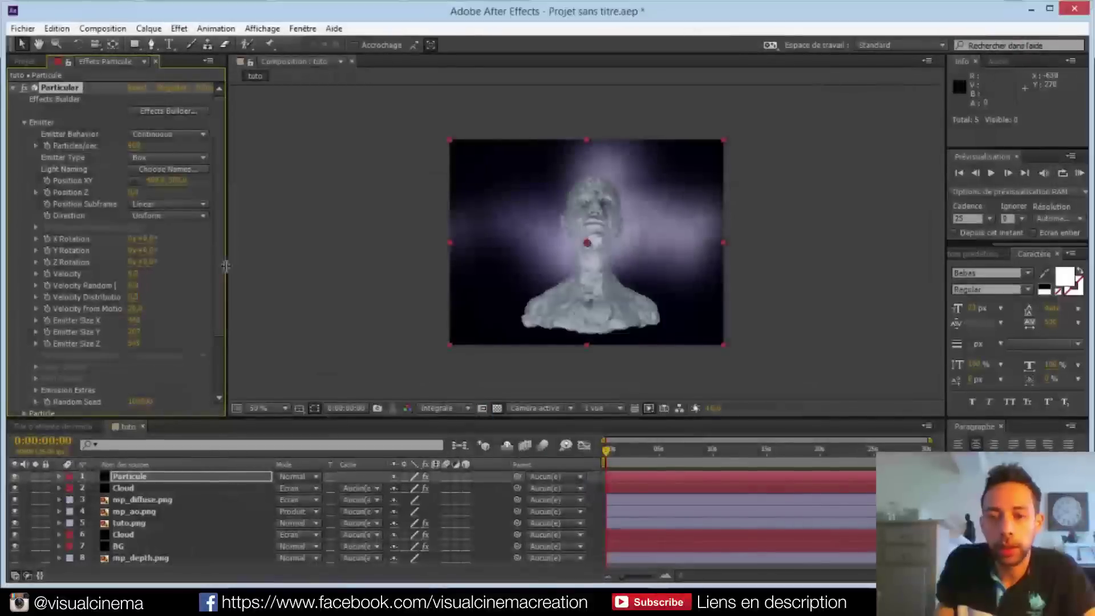
Set the Particular emitter's Pre Run to 100
click(37, 391)
click(131, 388)
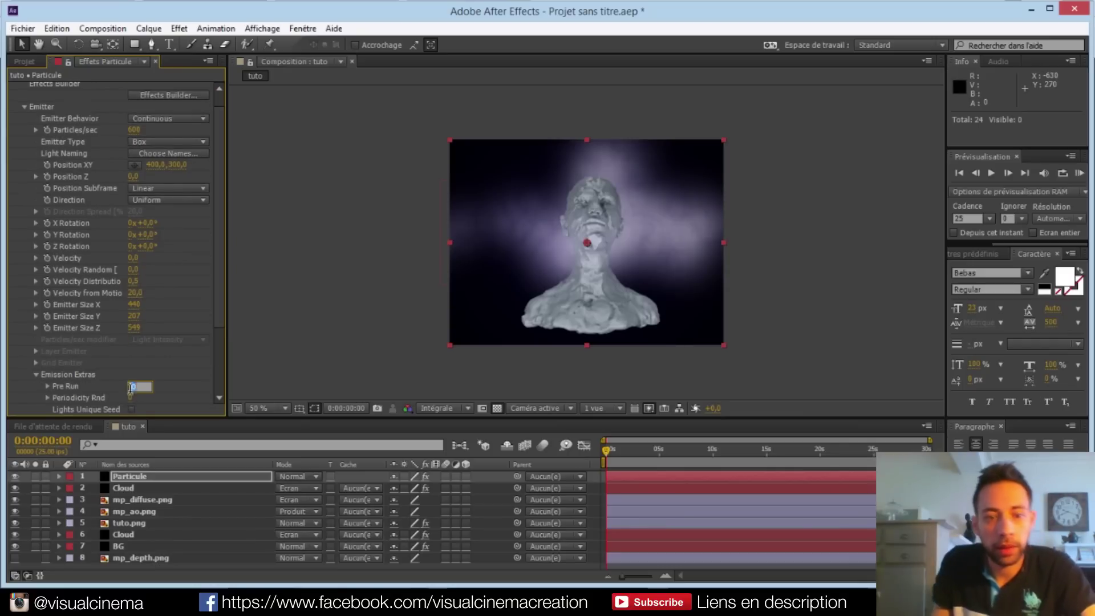
key(Return)
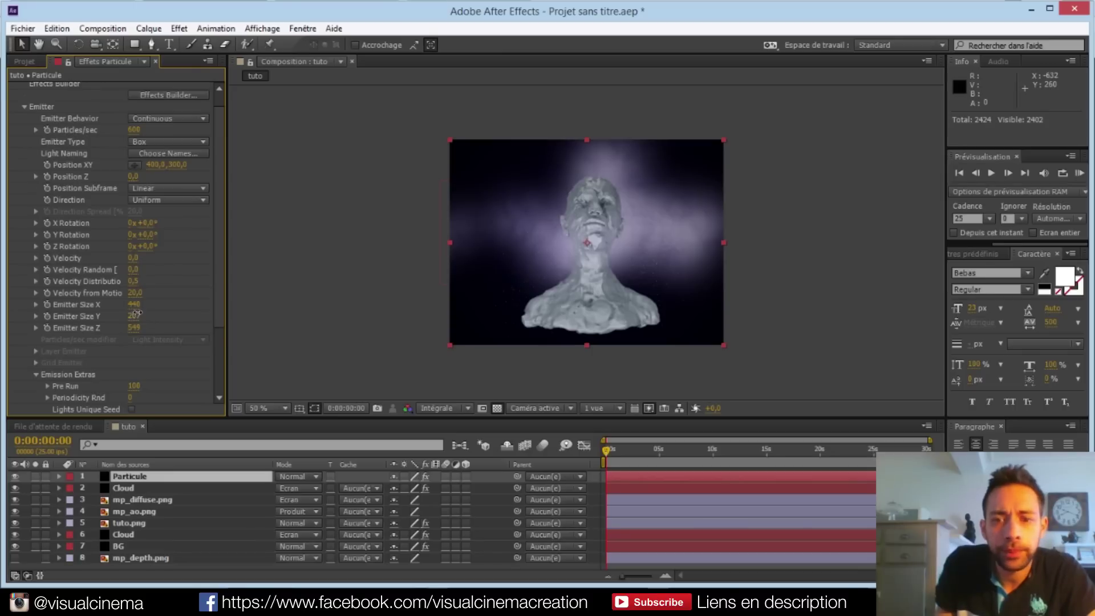
Enlarge the Particular emitter to 649 in X and 333 in Y, and position it above the head at 400, 44
drag(137, 314, 179, 314)
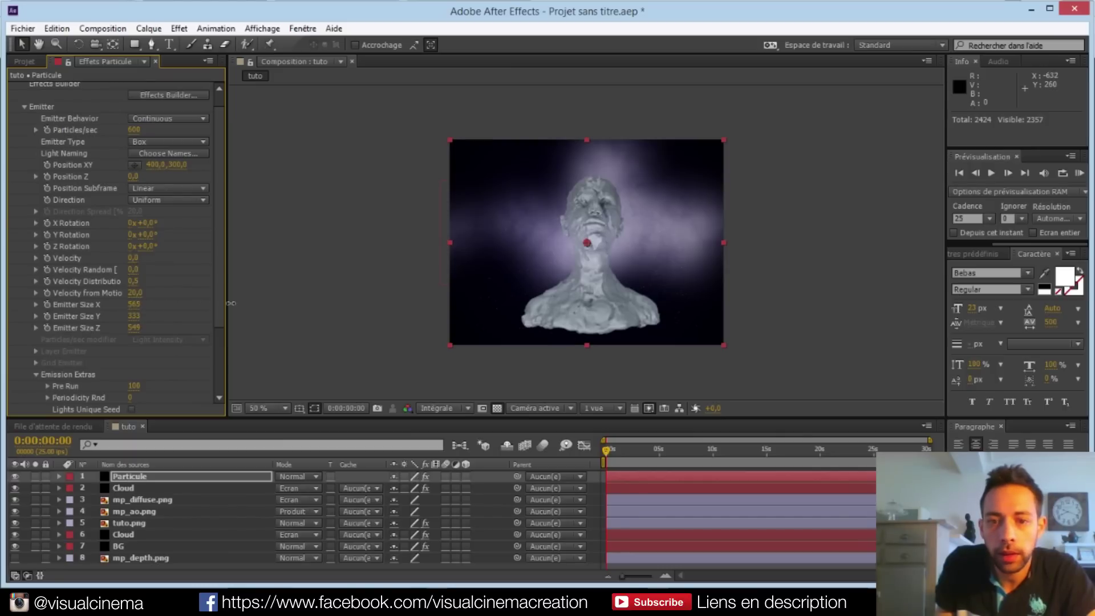
drag(590, 241, 587, 154)
scroll(40, 142, up, 1)
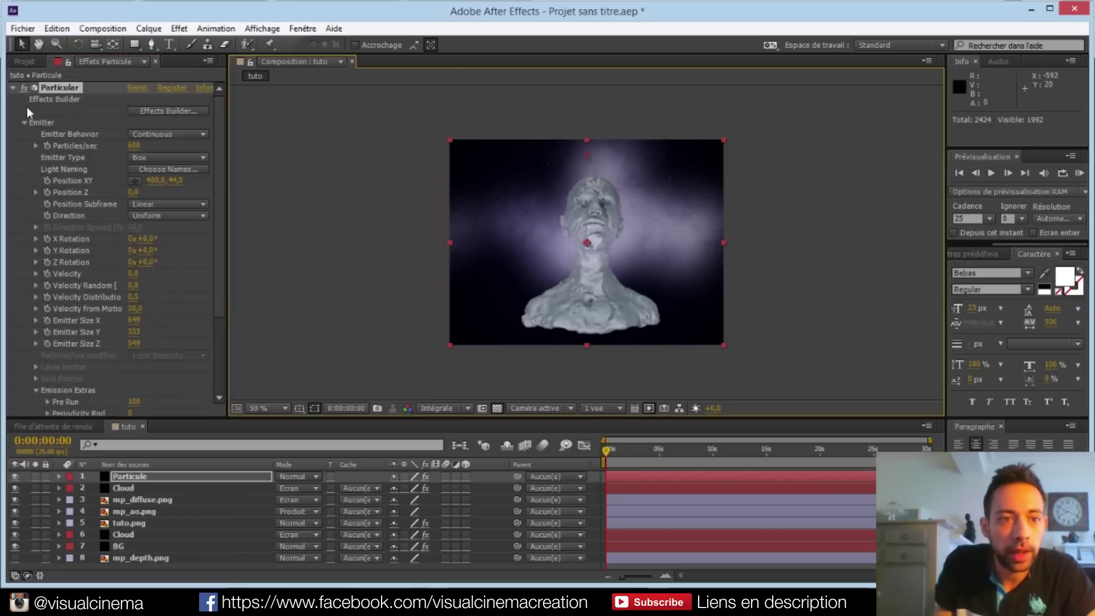
Compare the composition with the reference purple portrait in the browser, and return to the After Effects project
click(12, 88)
click(70, 169)
scroll(584, 287, up, 1)
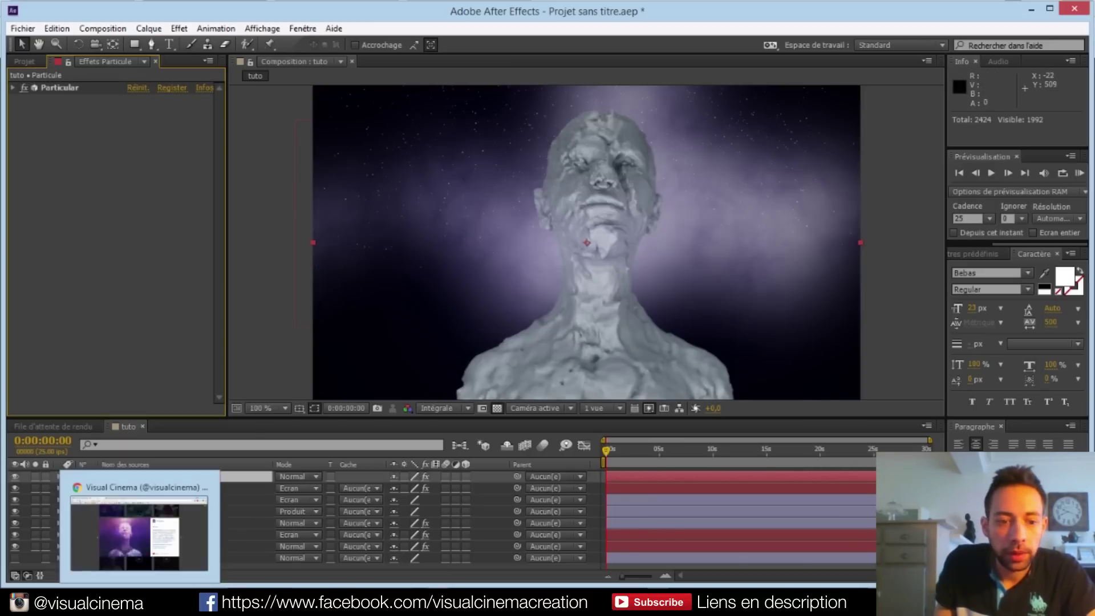
click(140, 602)
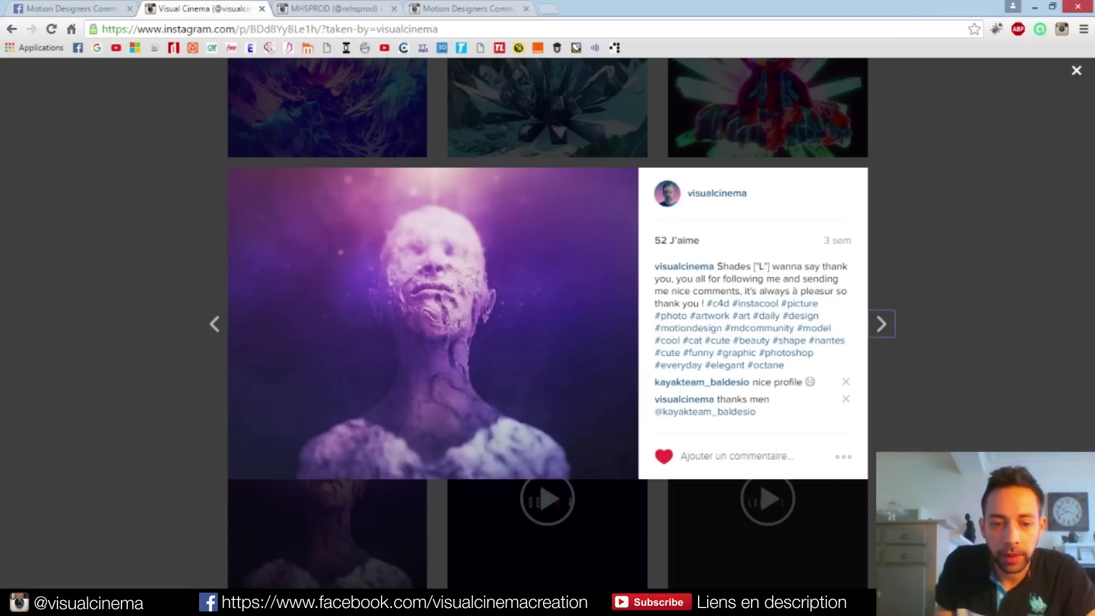
click(184, 601)
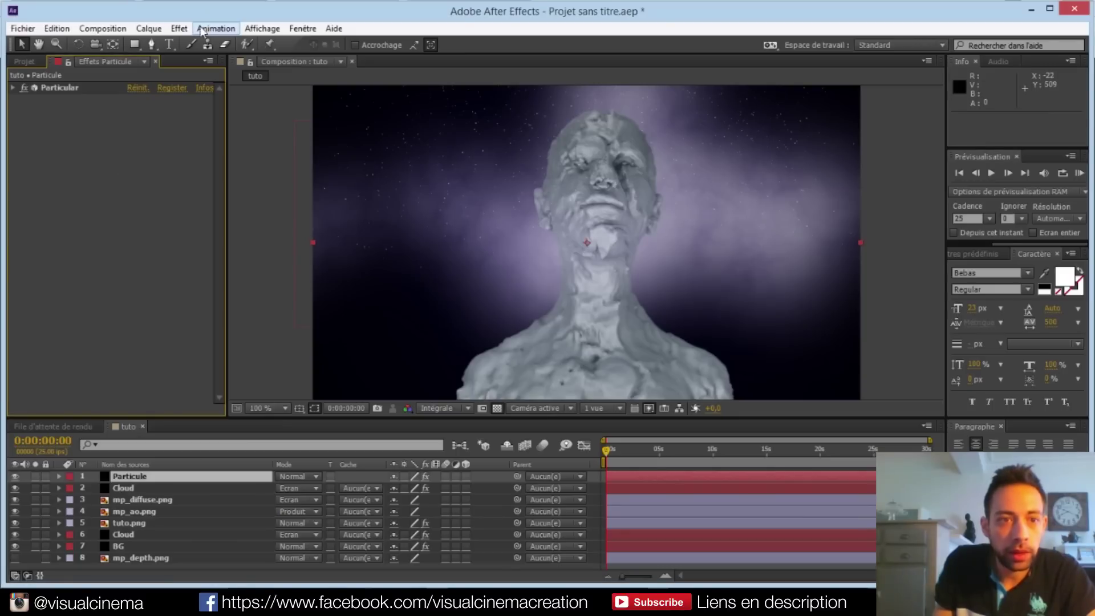
Apply the Gamme des dégradés effect to the Particule layer, set its type to Radial and swap its colours
click(180, 29)
mouse_move(341, 275)
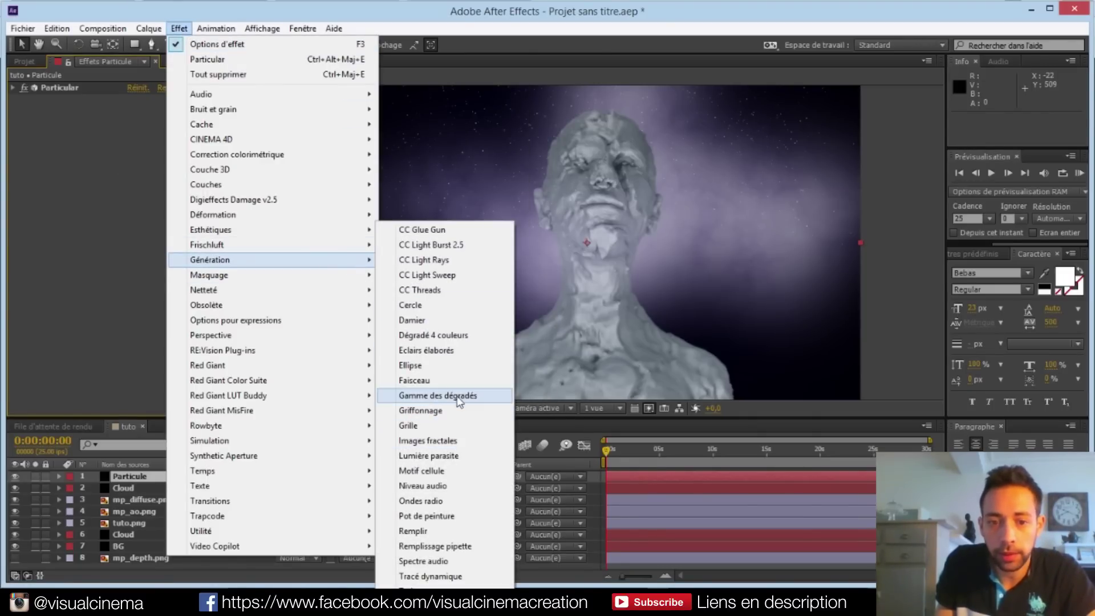
click(438, 395)
click(152, 157)
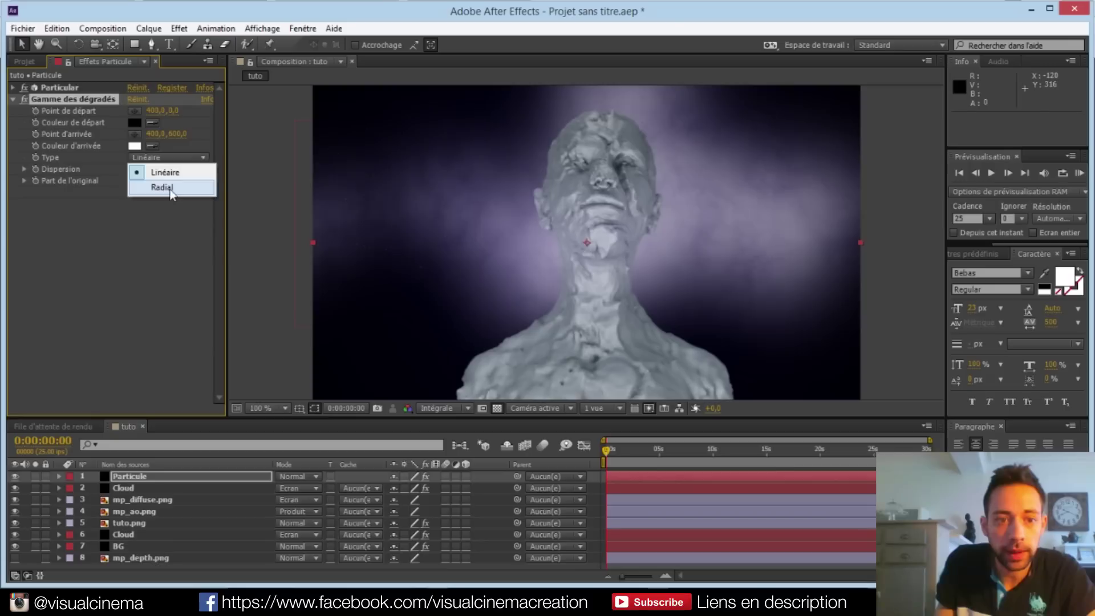
click(165, 188)
click(171, 194)
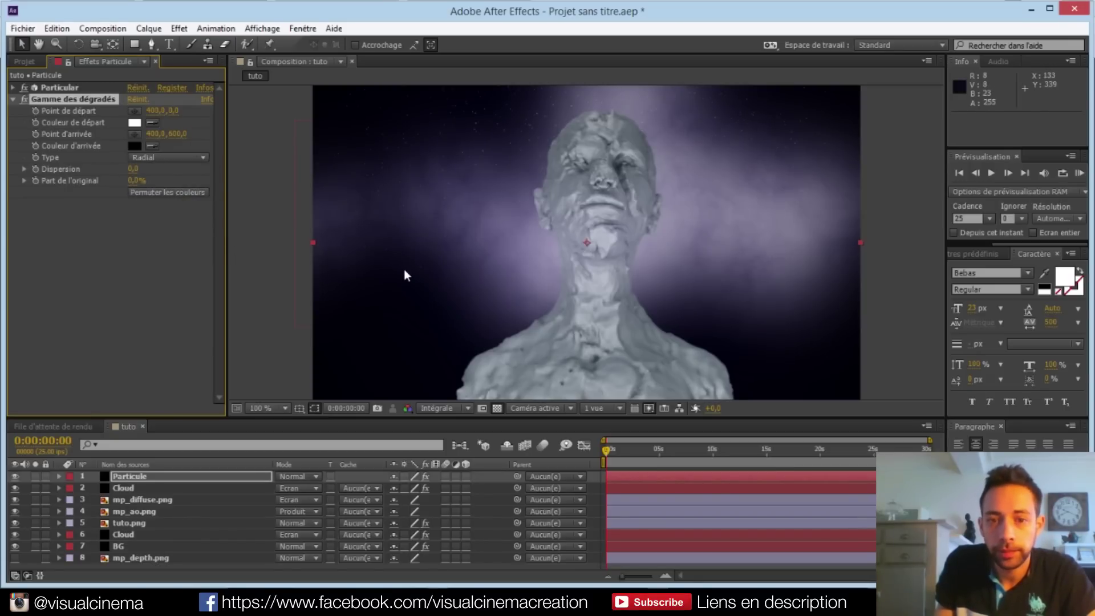
Move the radial gradient's end point onto the bust's neck, at 428, 328
scroll(404, 270, down, 1)
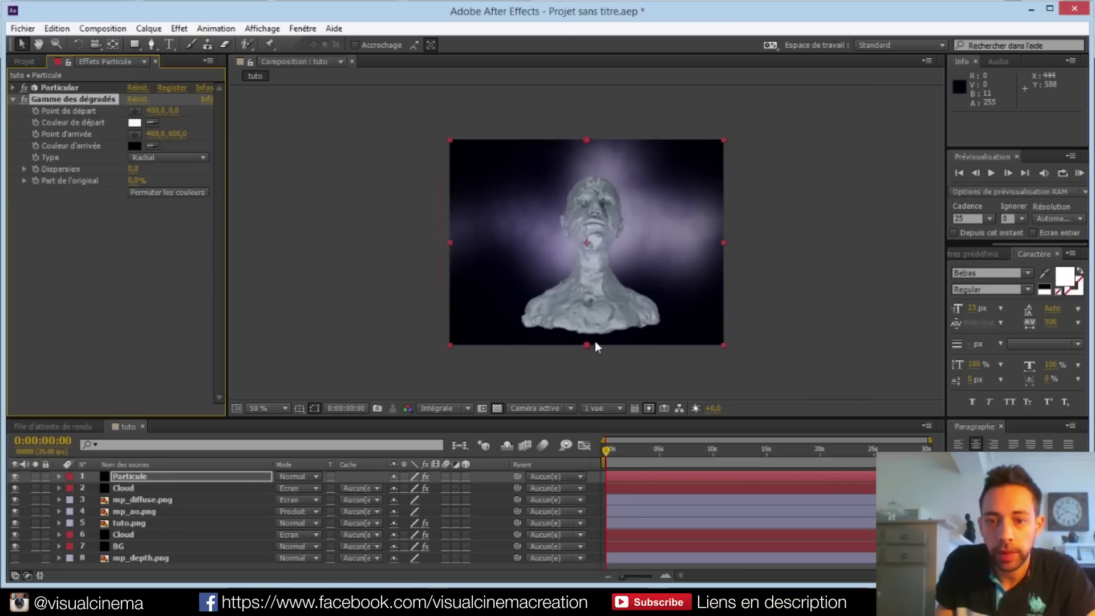
drag(586, 346, 576, 272)
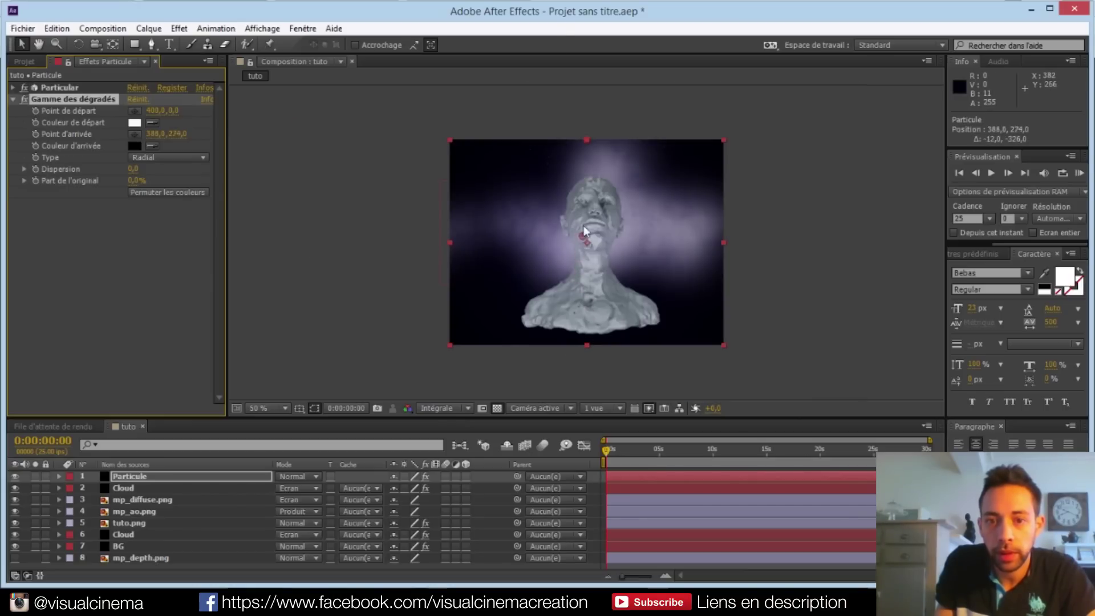
drag(588, 217, 594, 249)
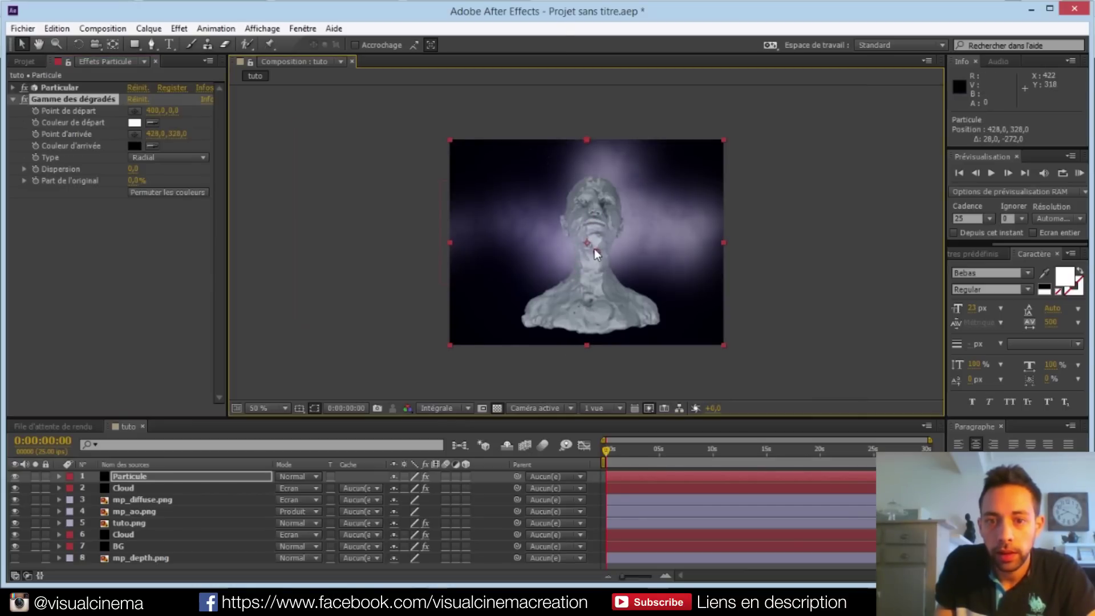
scroll(595, 249, up, 1)
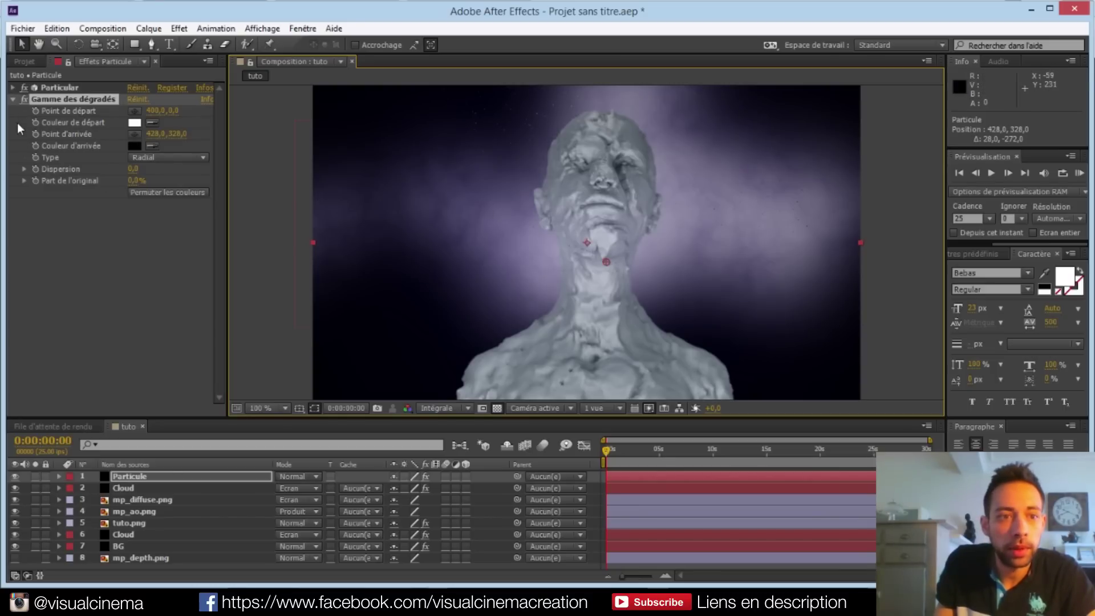
Raise the Particular emitter's Velocity to about 200
click(12, 98)
click(12, 87)
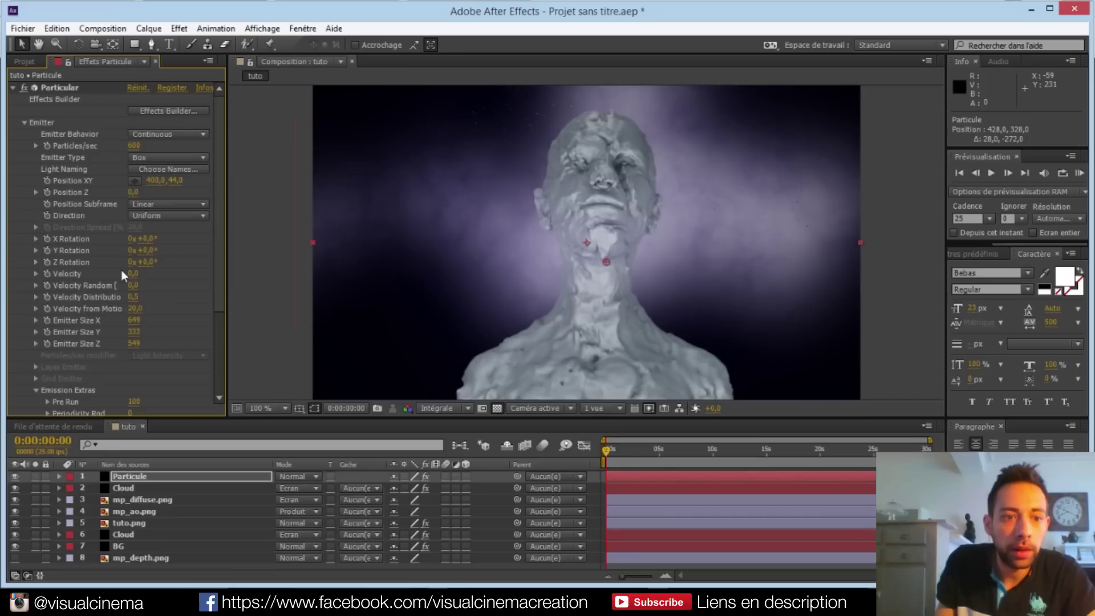
drag(134, 274, 148, 276)
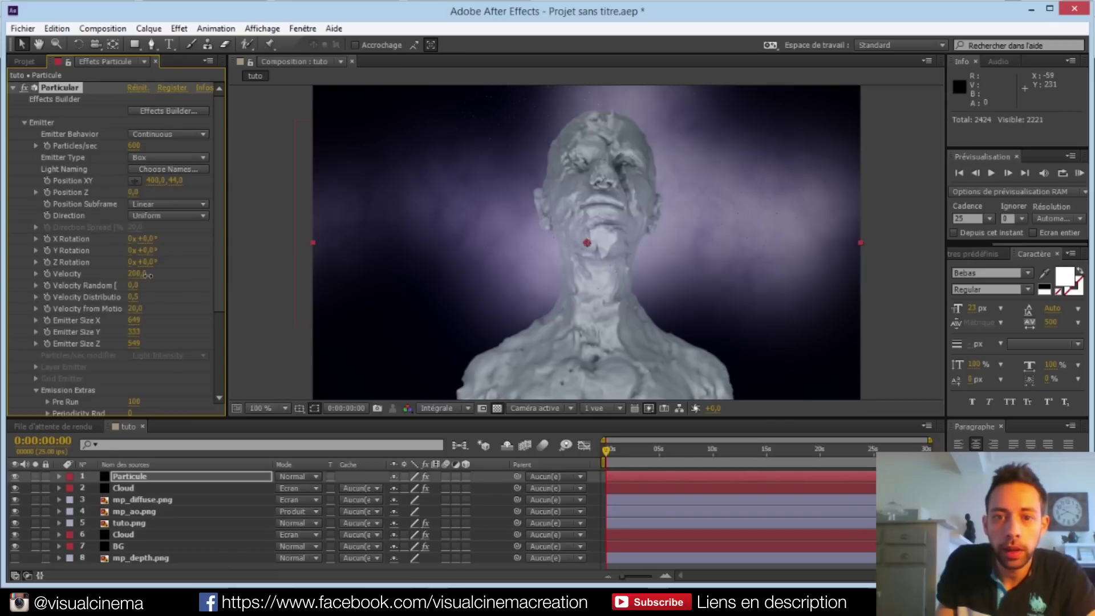
Set the Particular particle Size to 1
click(23, 123)
click(24, 135)
click(133, 227)
text(1)
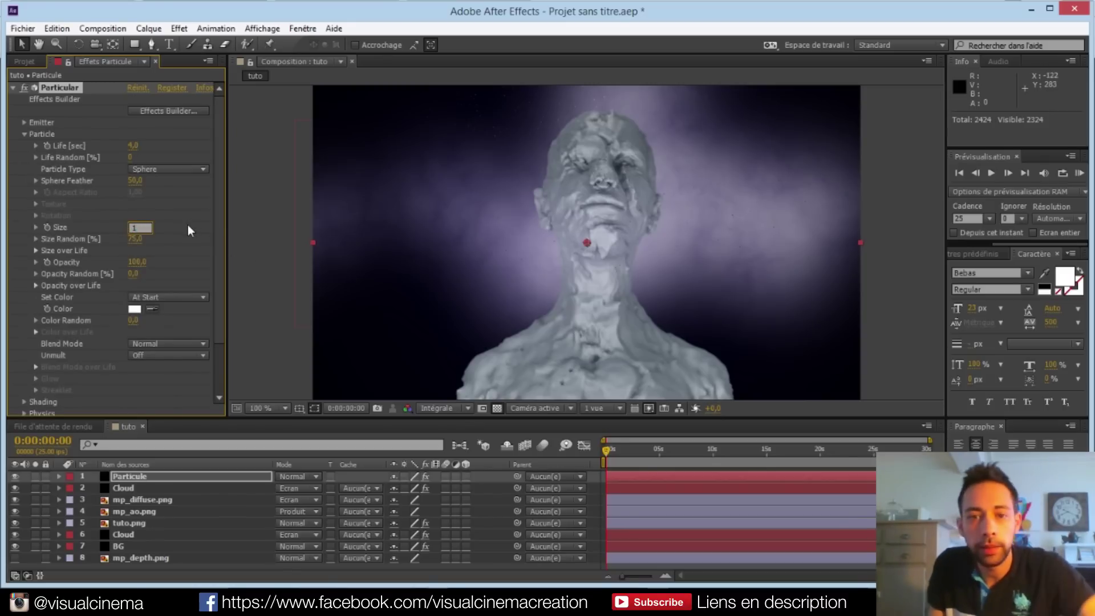
key(Return)
key(comma)
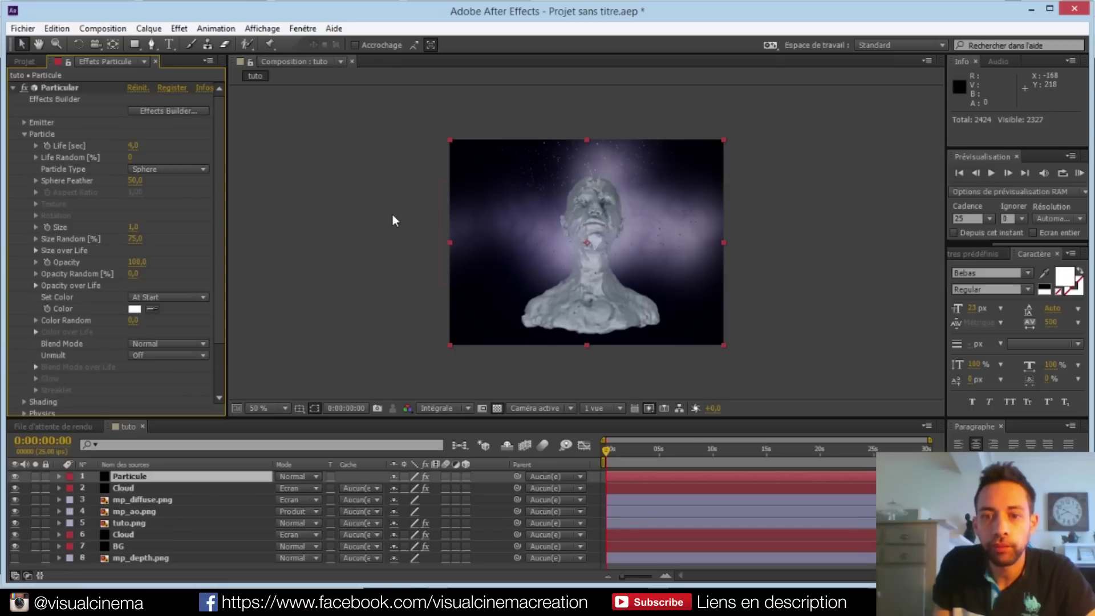
Switch to the browser and compare the particles with the reference portrait
click(12, 87)
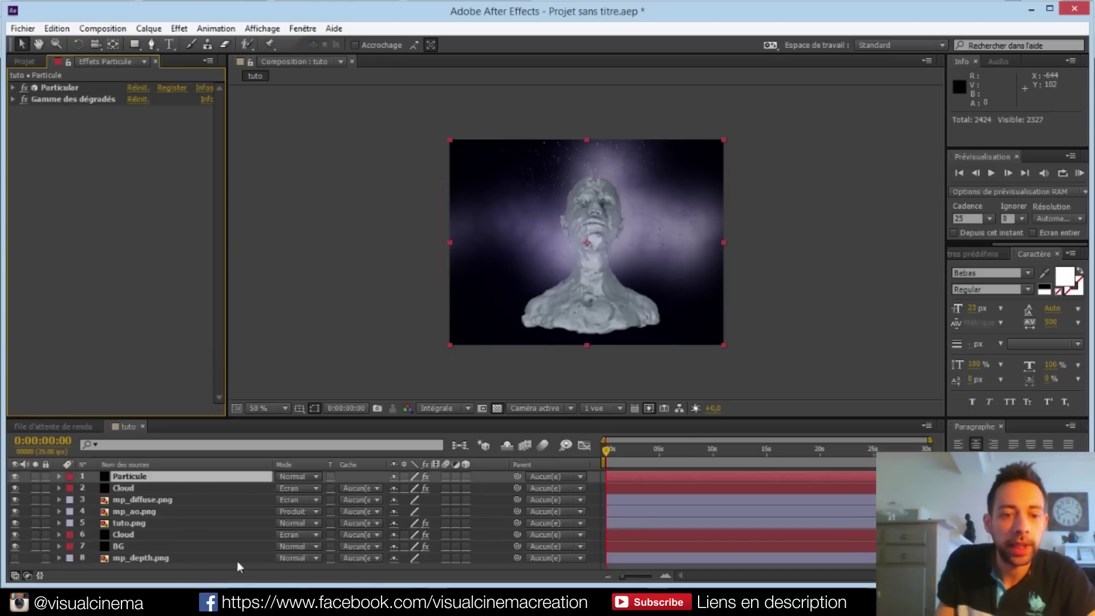
click(187, 565)
click(140, 601)
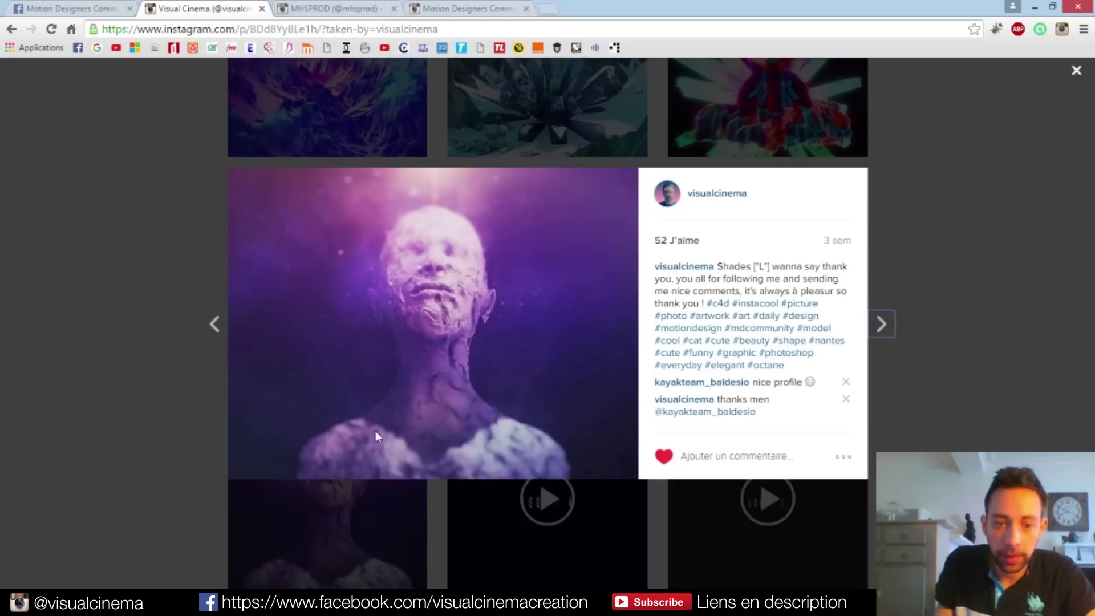
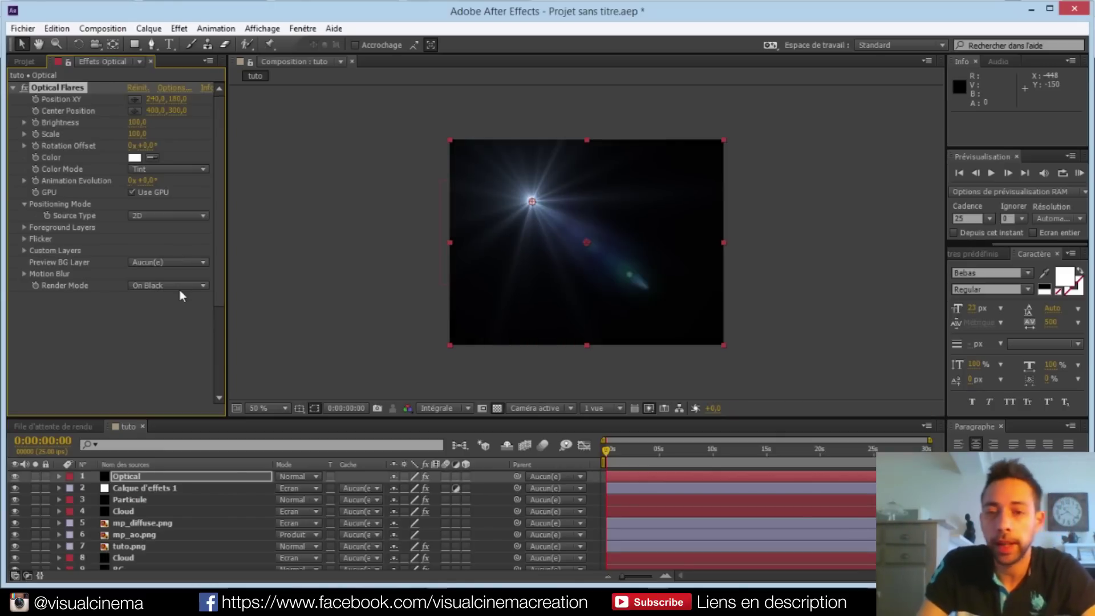
Set the Optical layer's blending mode to Ecran
click(172, 285)
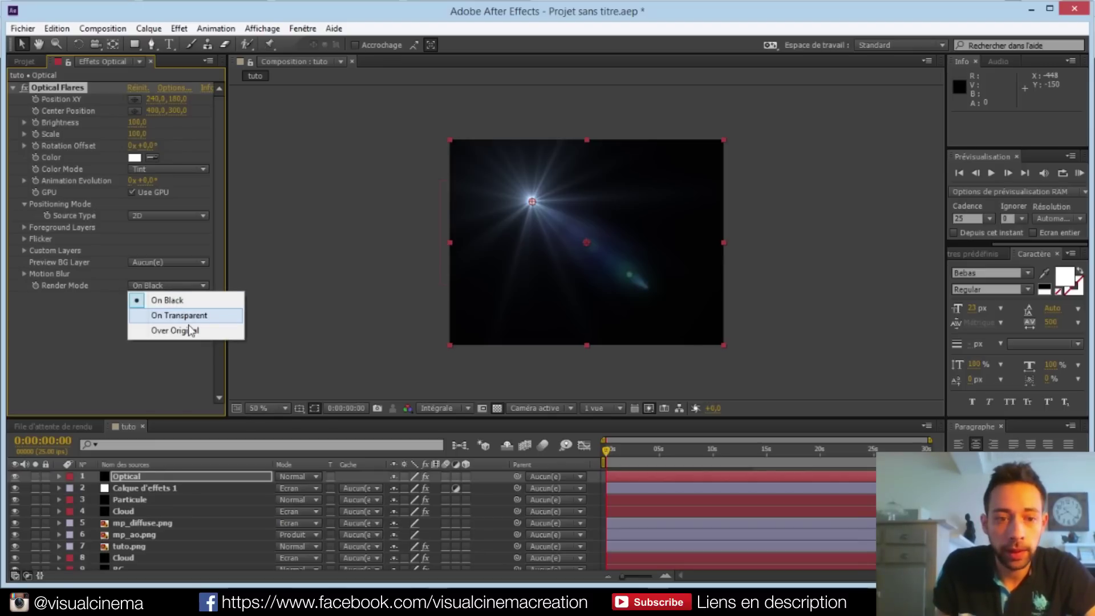
click(282, 478)
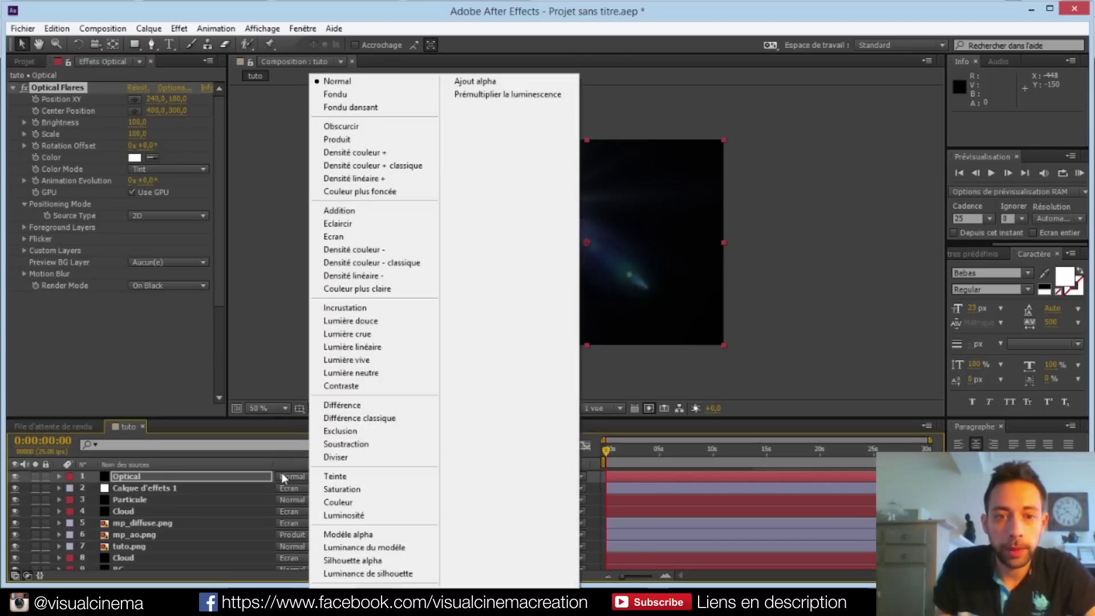
click(354, 238)
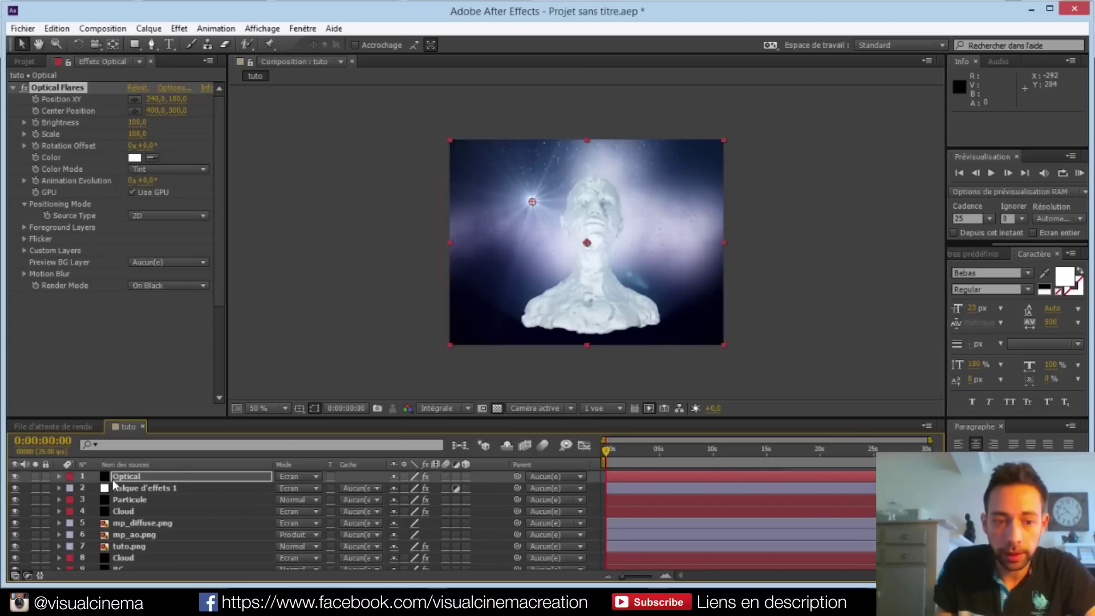
Move the optical flare above the head to 410, -2, undoing the accidental shift of the whole layer
drag(533, 201, 587, 144)
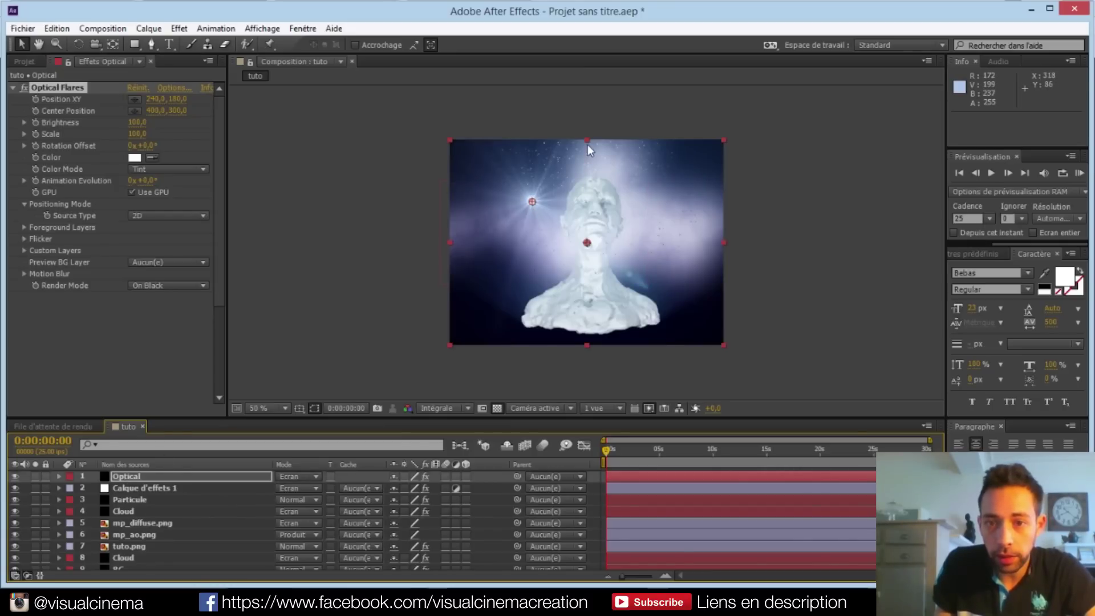
drag(532, 204, 583, 149)
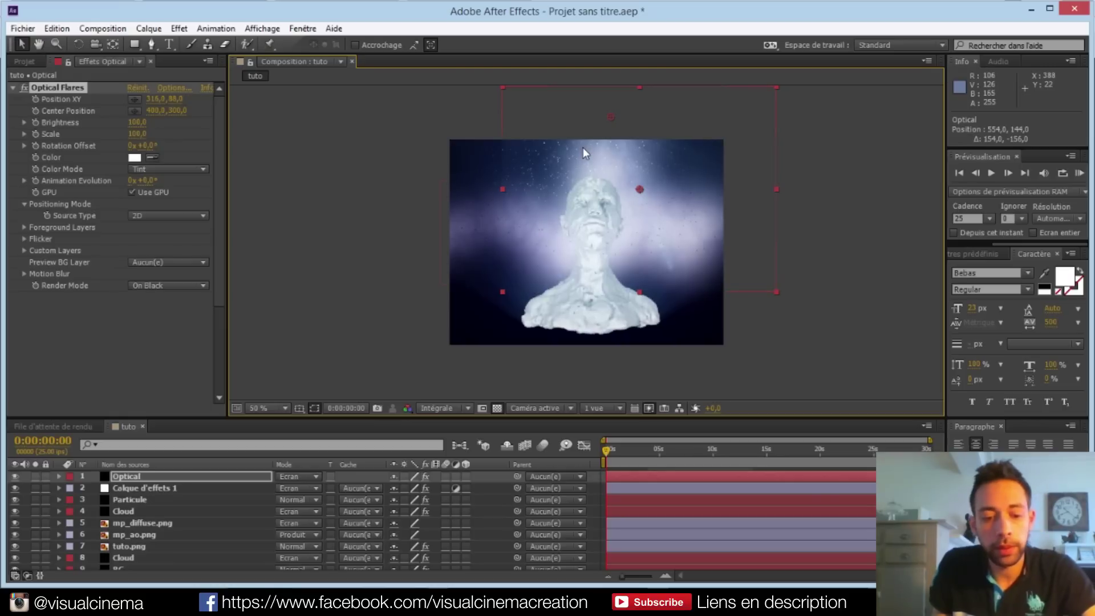
key(ctrl+z)
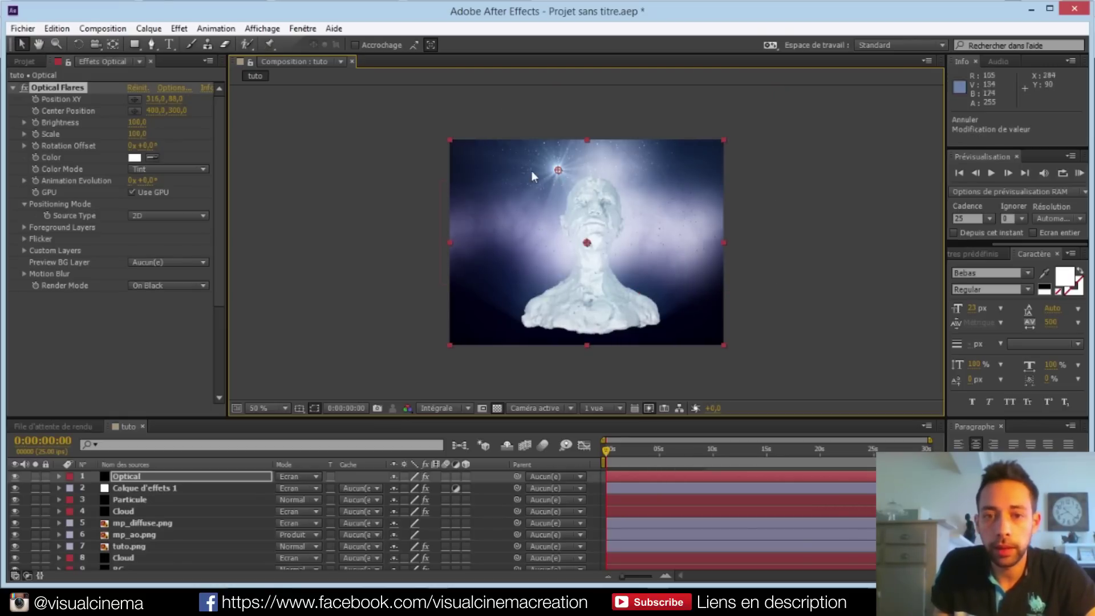
drag(558, 171, 589, 140)
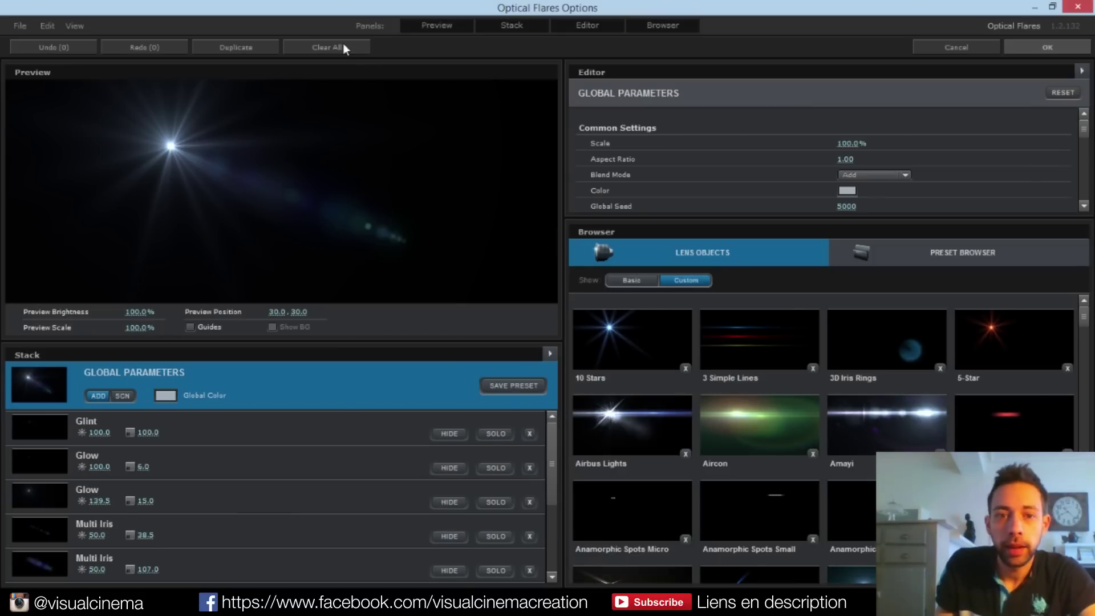
Clear all elements from the Optical Flares stack and add a basic Glow object
click(509, 314)
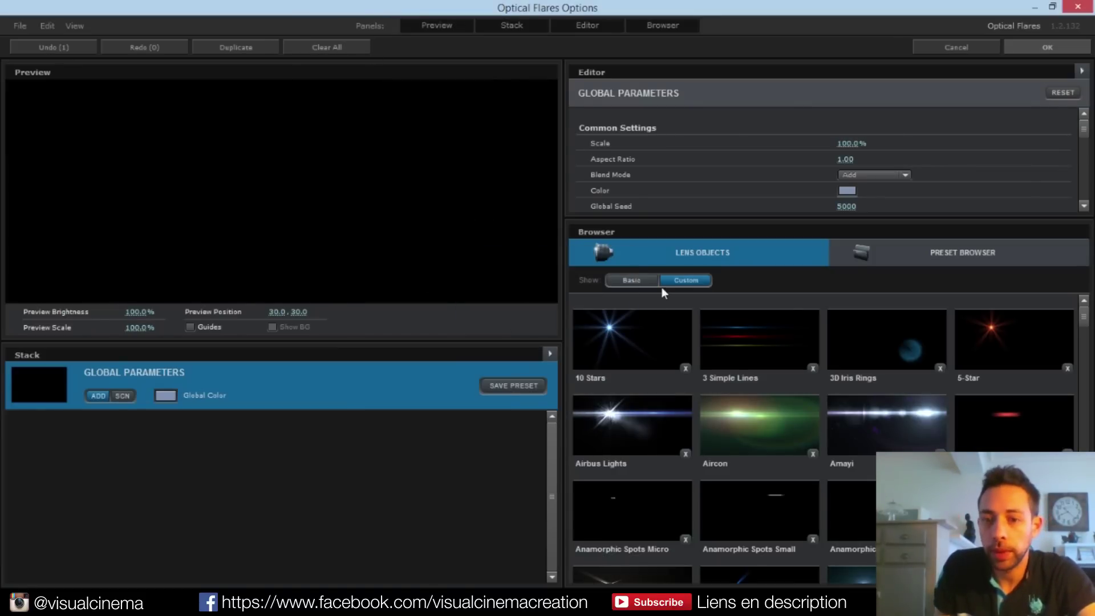
click(633, 281)
click(614, 337)
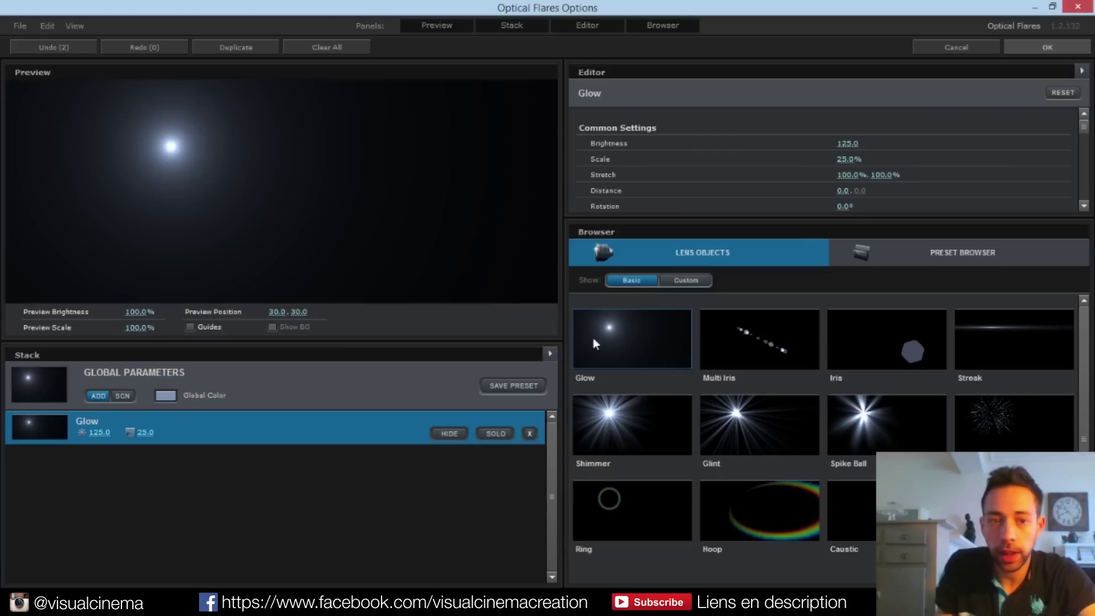
Set the flare's global colour to pinkish purple B47EB3 and apply the Optical Flares options
click(166, 399)
click(229, 347)
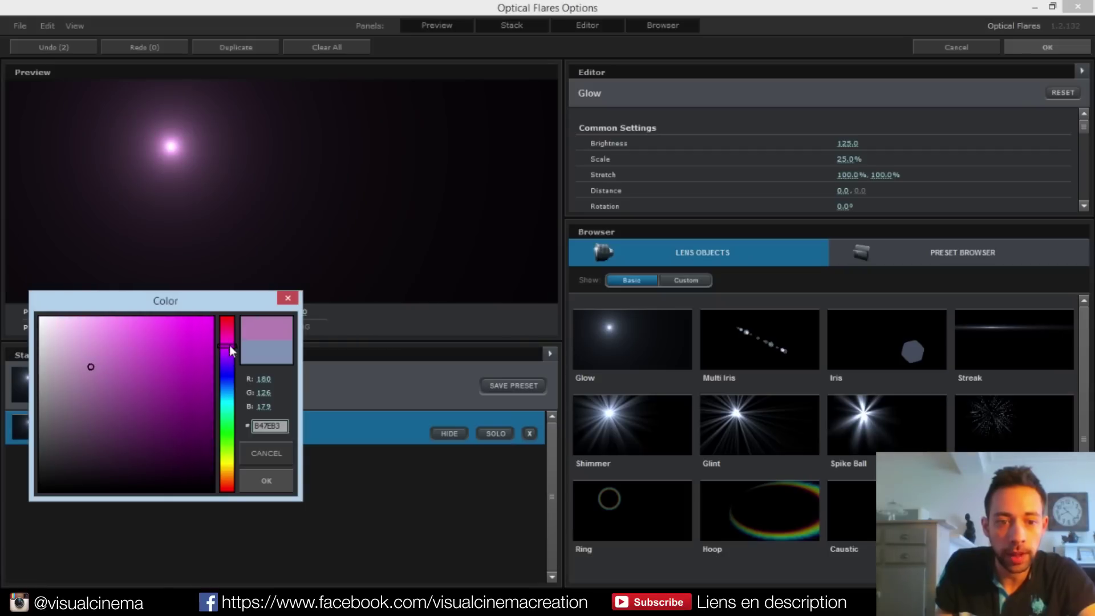
click(278, 480)
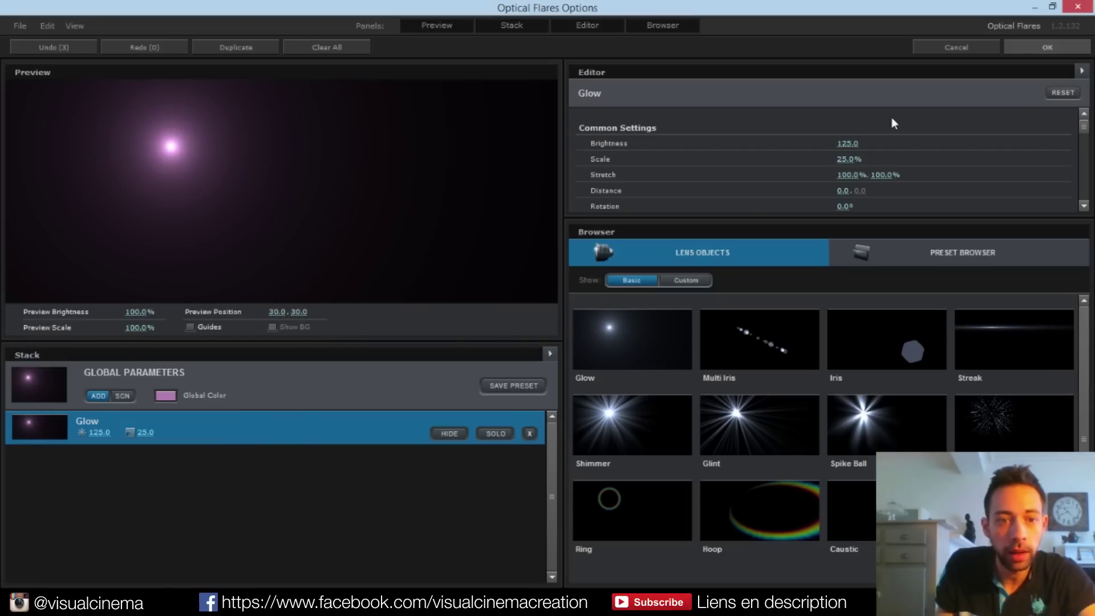
click(1041, 49)
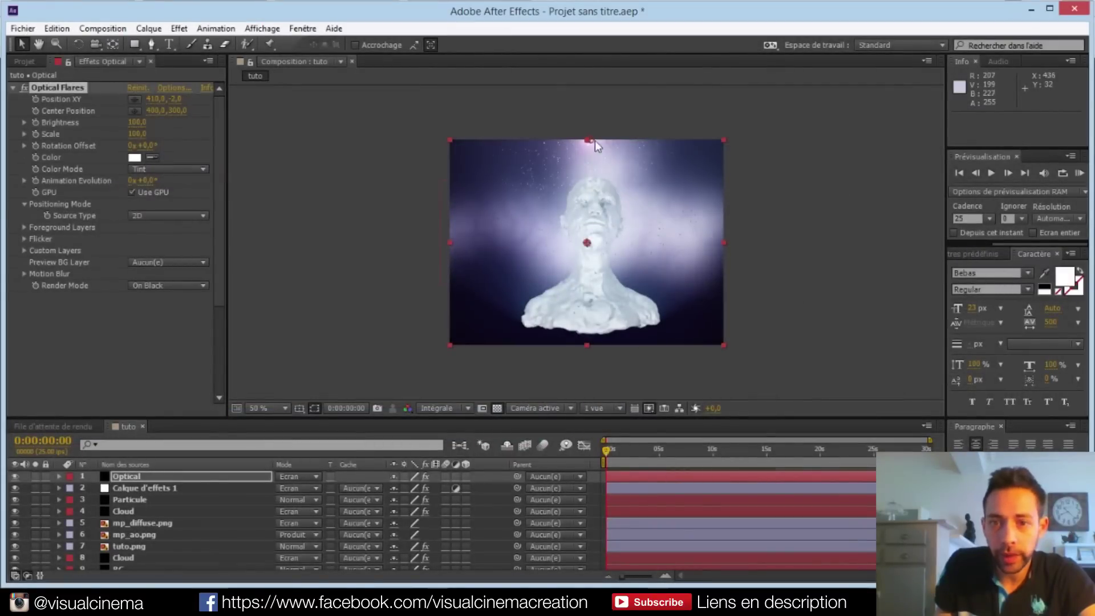
Shift the flare up to 406, -24 and set its Scale to 250 and Brightness to 150
drag(590, 144, 587, 132)
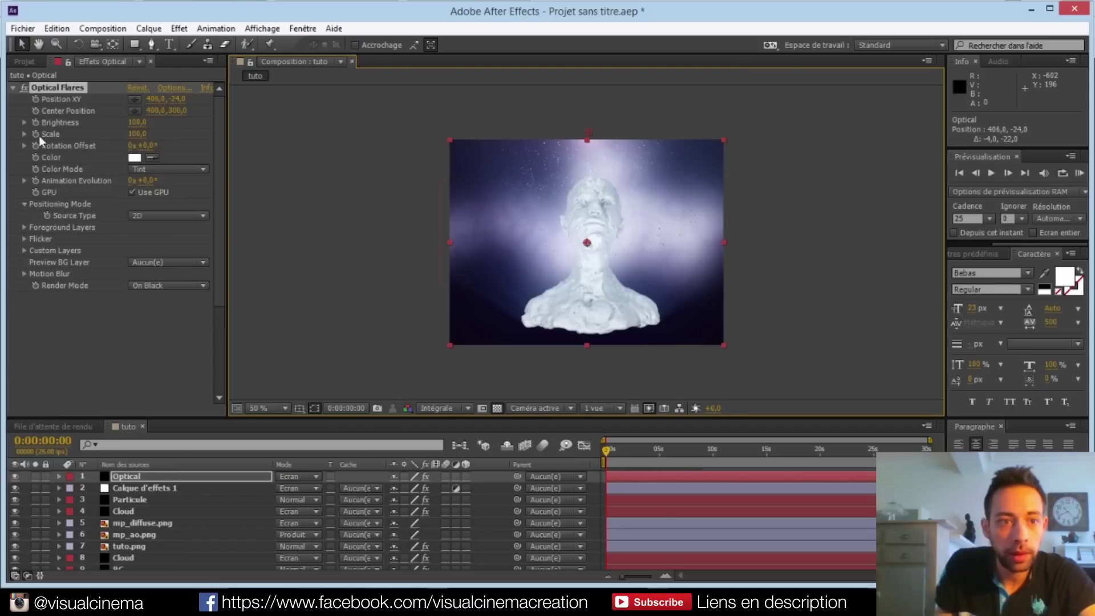
mouse_move(139, 134)
mouse_down()
mouse_move(150, 134)
mouse_move(149, 123)
mouse_move(133, 122)
mouse_up()
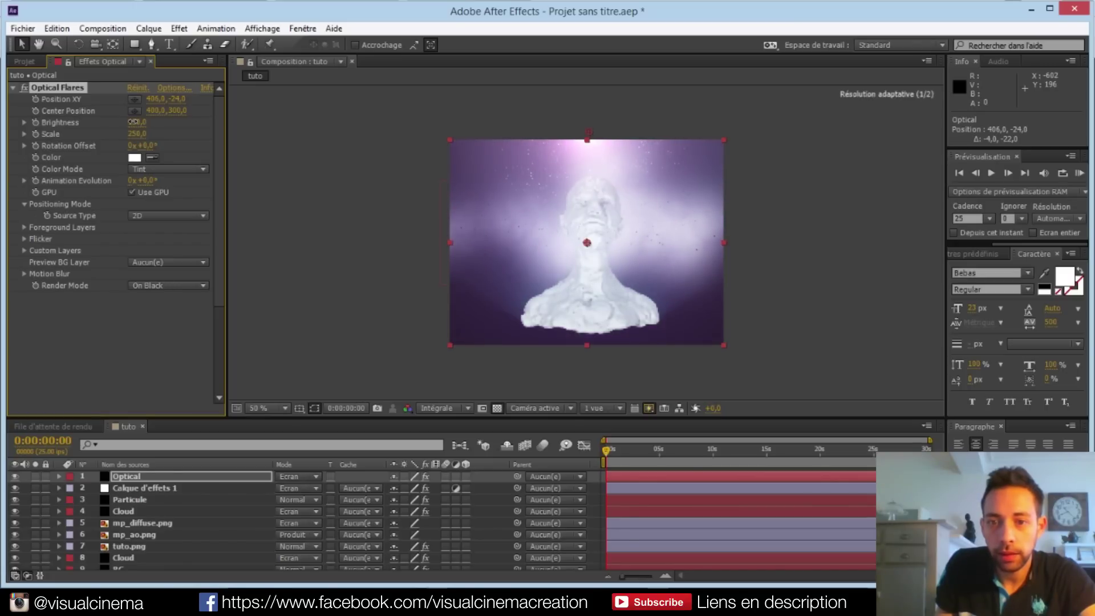
click(761, 267)
scroll(706, 346, up, 1)
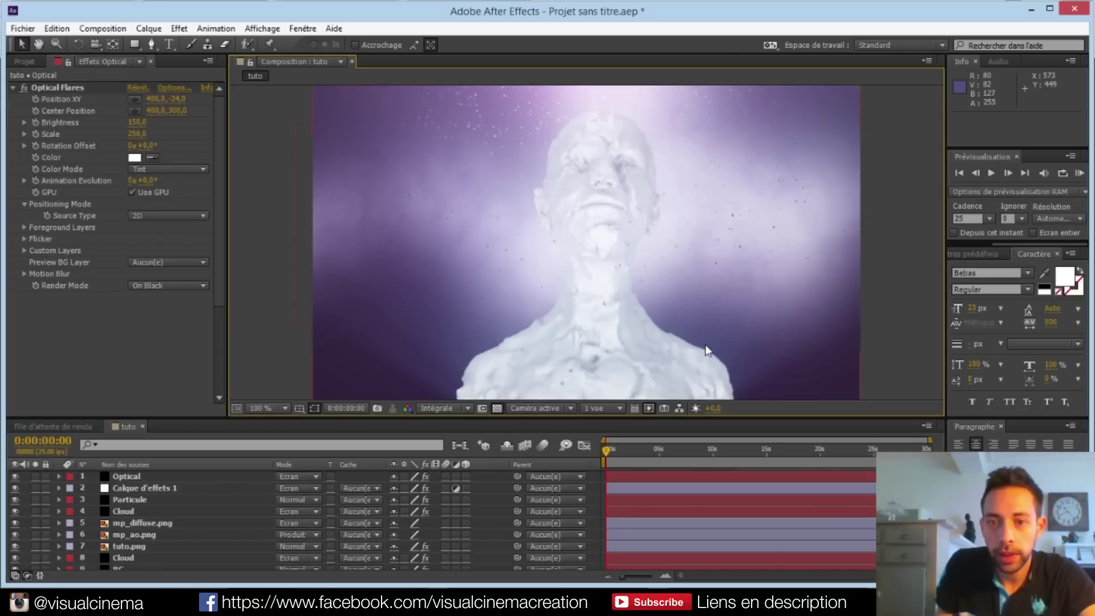
scroll(706, 346, down, 1)
Hide the mp_diffuse.png layer
click(143, 478)
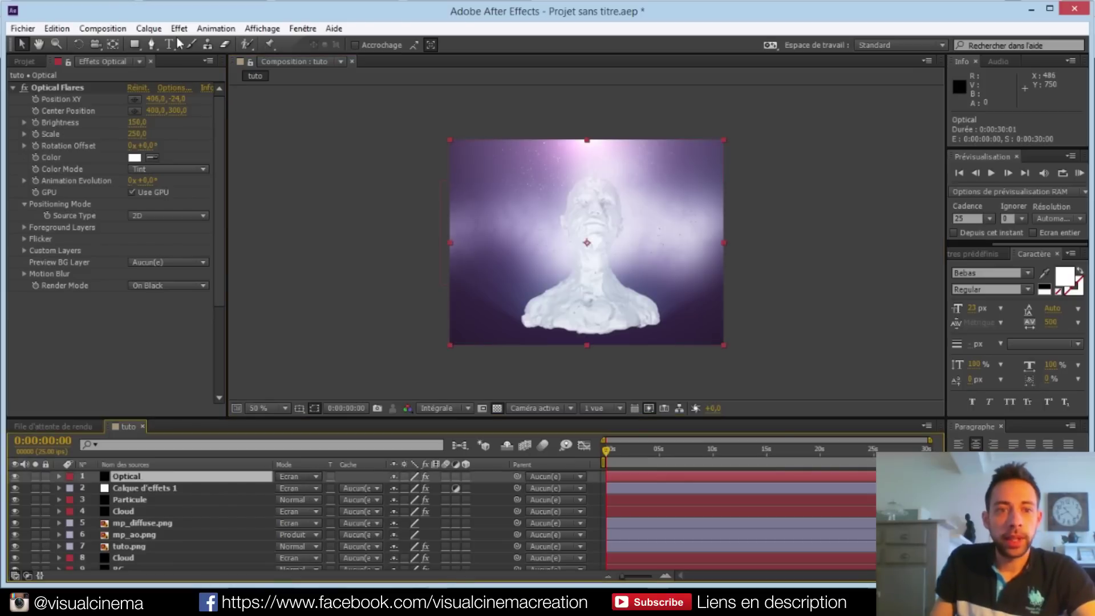
click(178, 28)
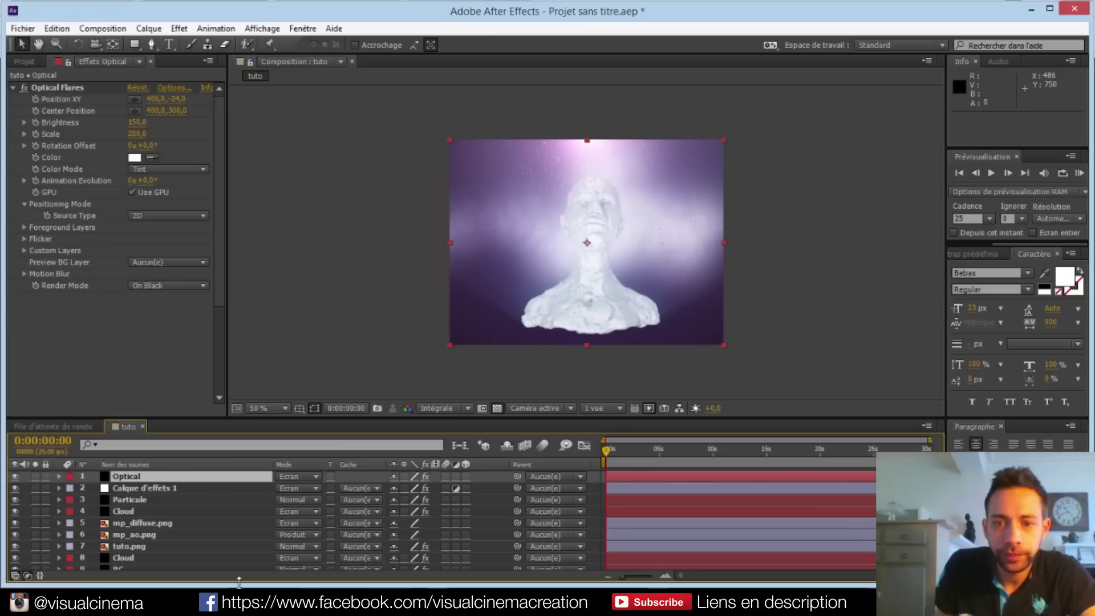
click(15, 522)
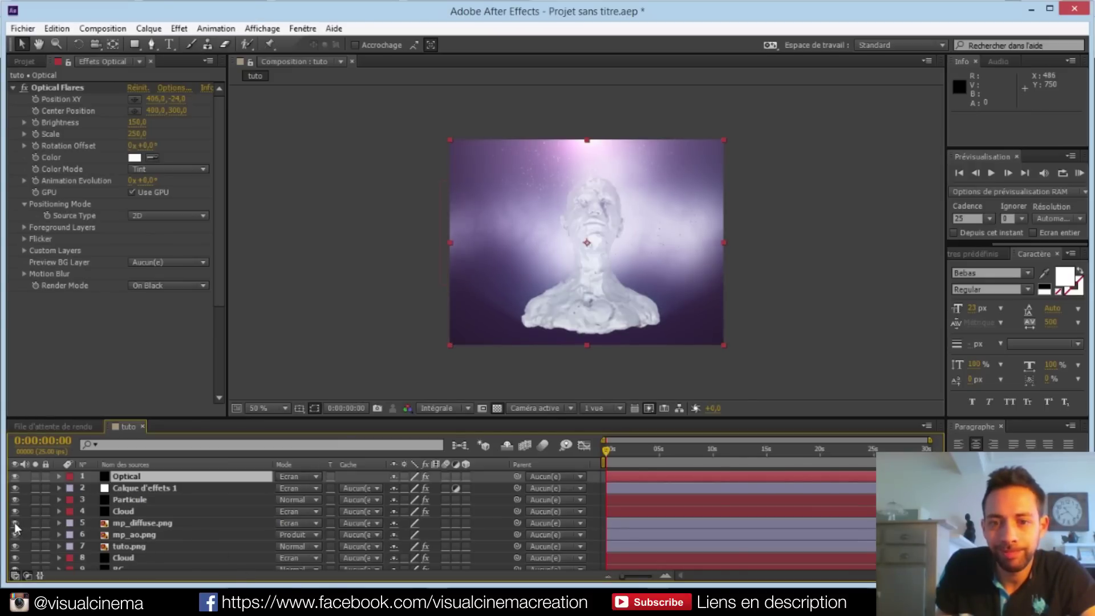
Delete the hidden mp_diffuse.png layer from the composition
click(15, 522)
click(132, 525)
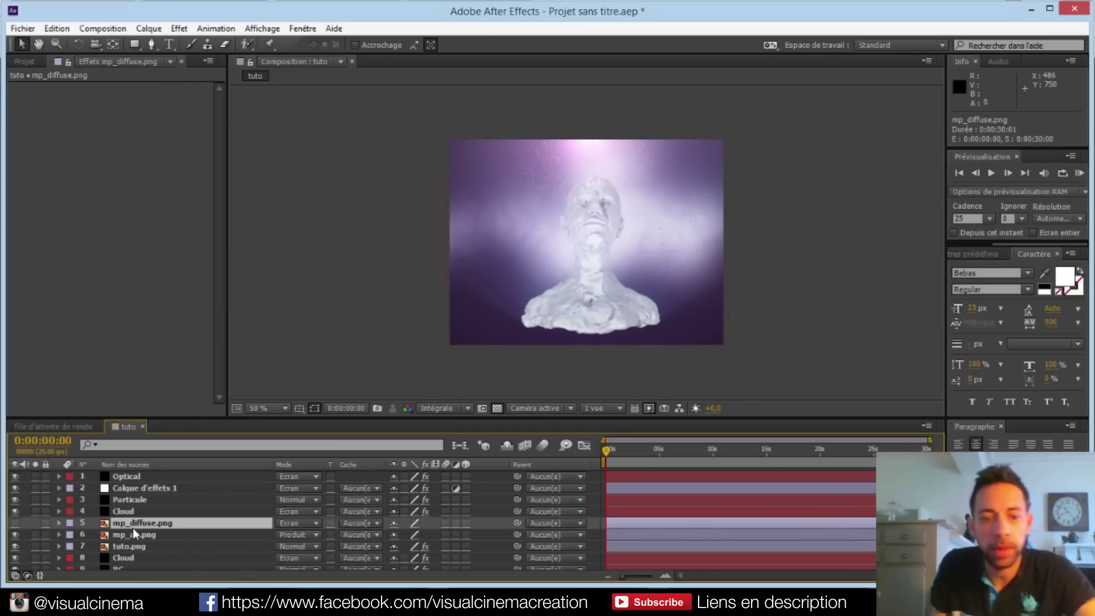
key(Delete)
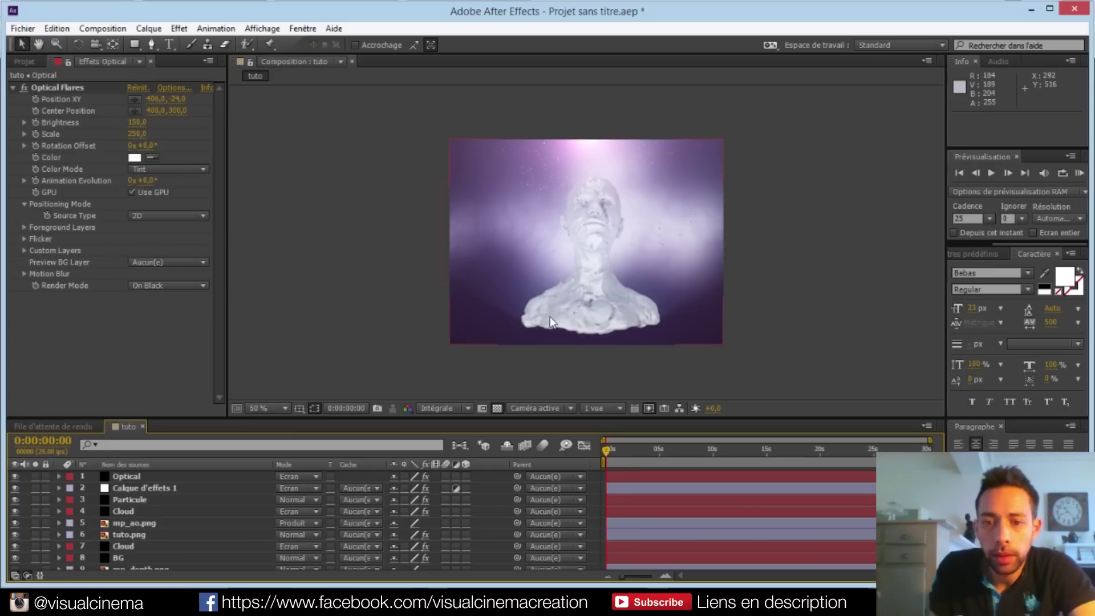
scroll(551, 318, up, 1)
scroll(550, 317, down, 1)
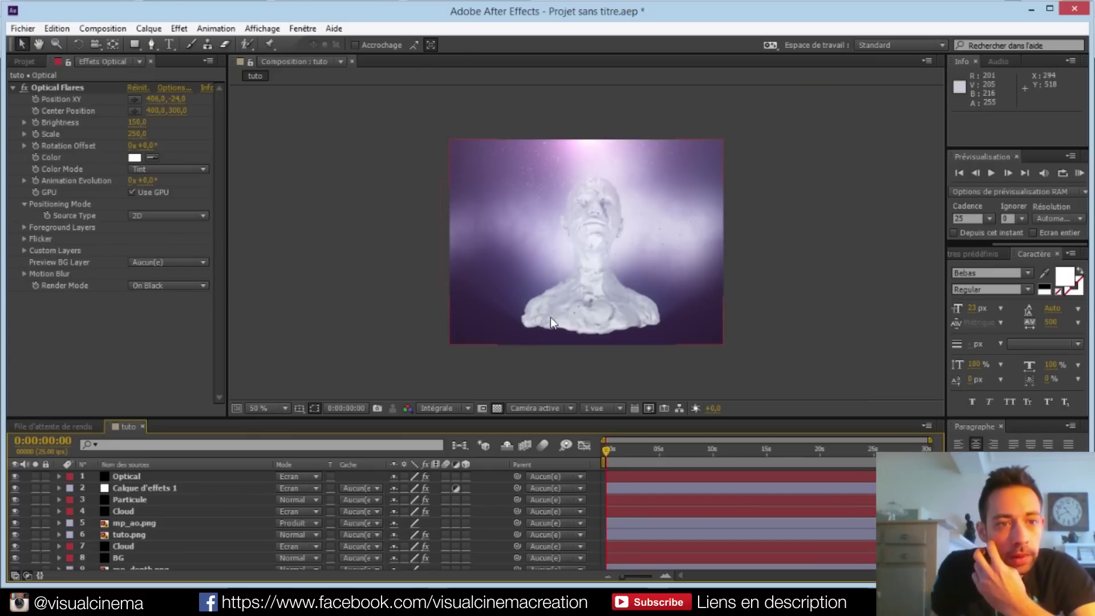
click(23, 61)
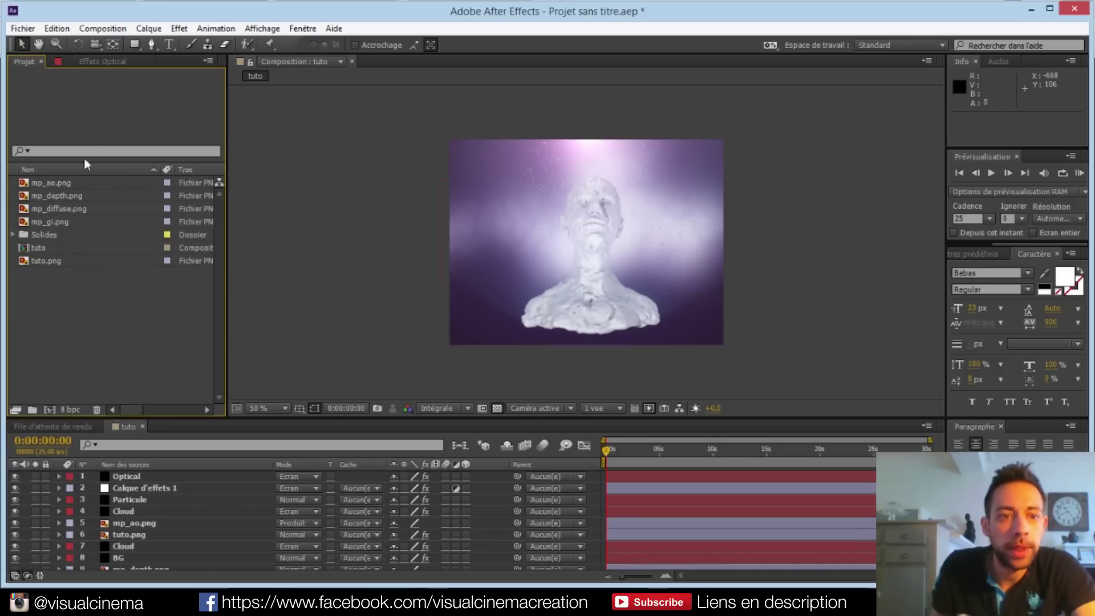
click(90, 56)
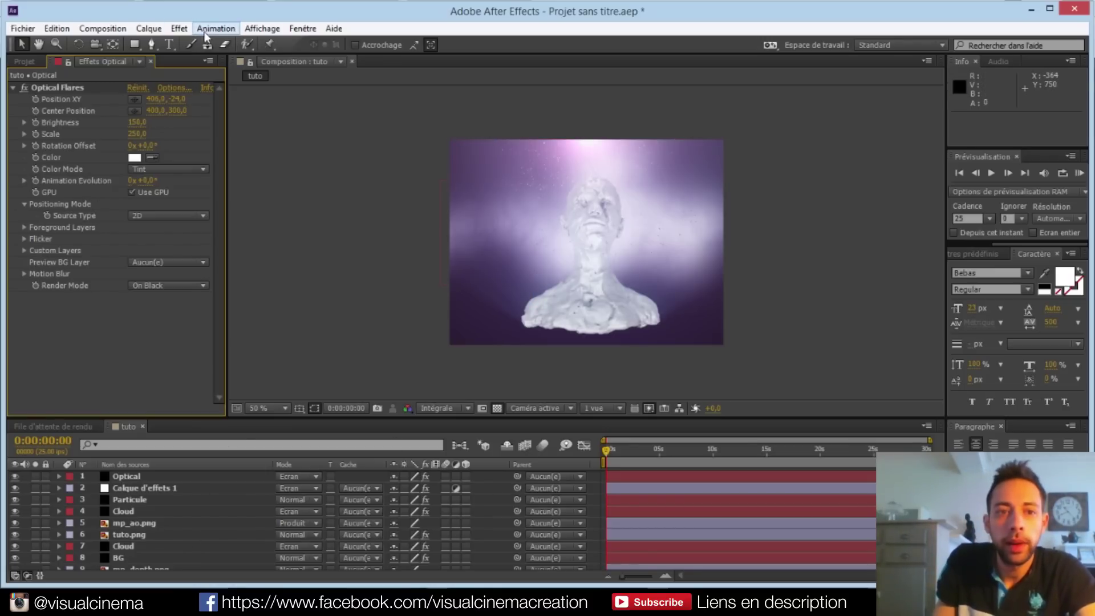
Add a new adjustment layer above the Optical layer and apply the Red Giant Looks effect to it
click(180, 30)
mouse_move(158, 29)
mouse_move(219, 47)
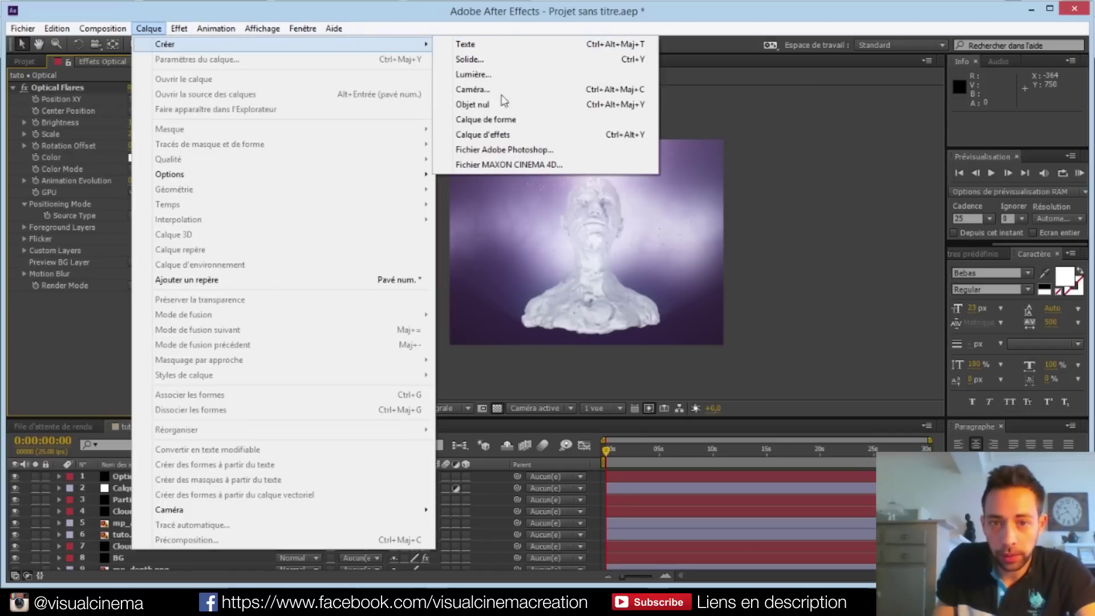
click(506, 135)
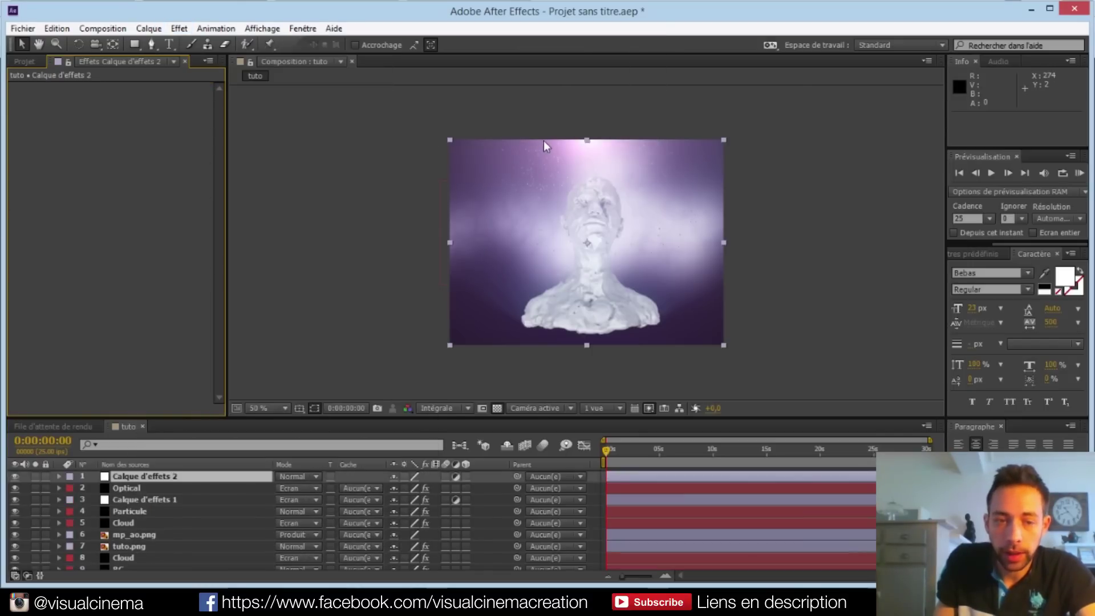
click(179, 28)
mouse_move(334, 395)
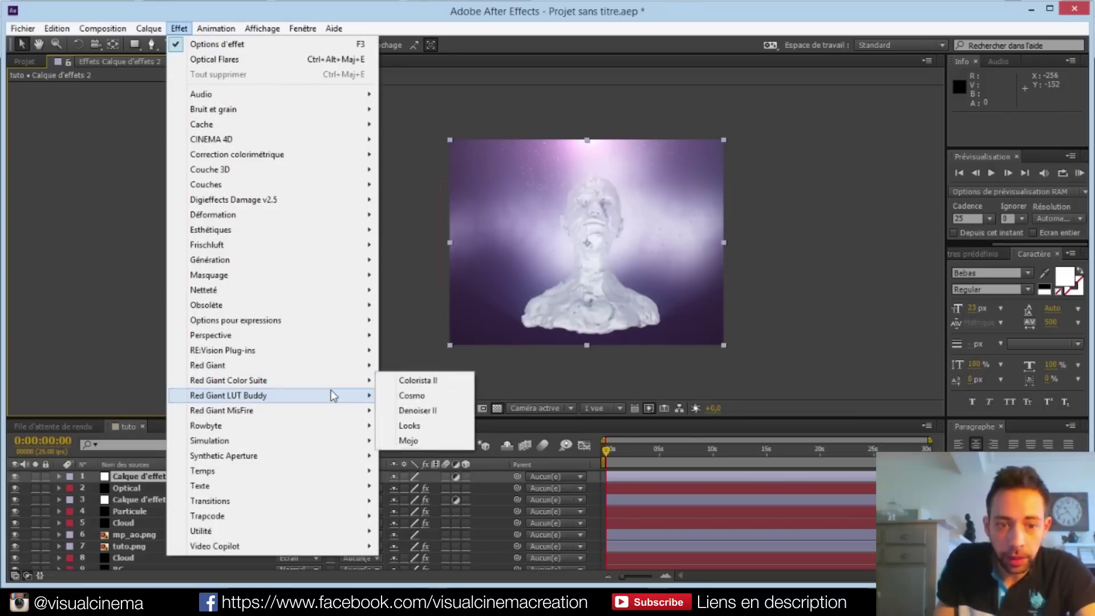
click(409, 425)
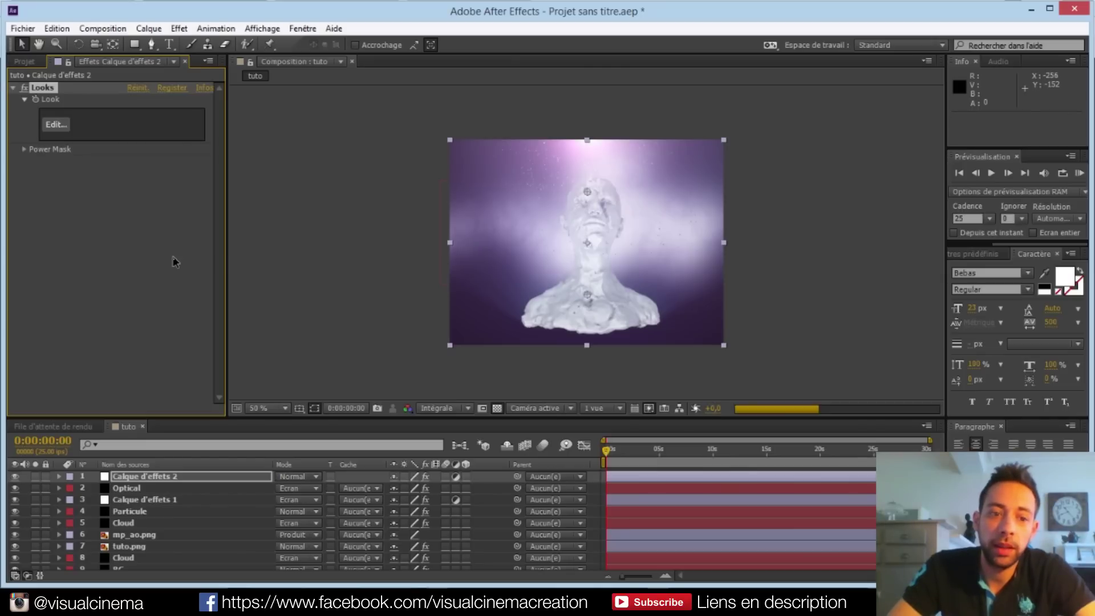
Launch the Looks editor and examine its custom looks and the Subject and Matte tool chain sections
click(64, 125)
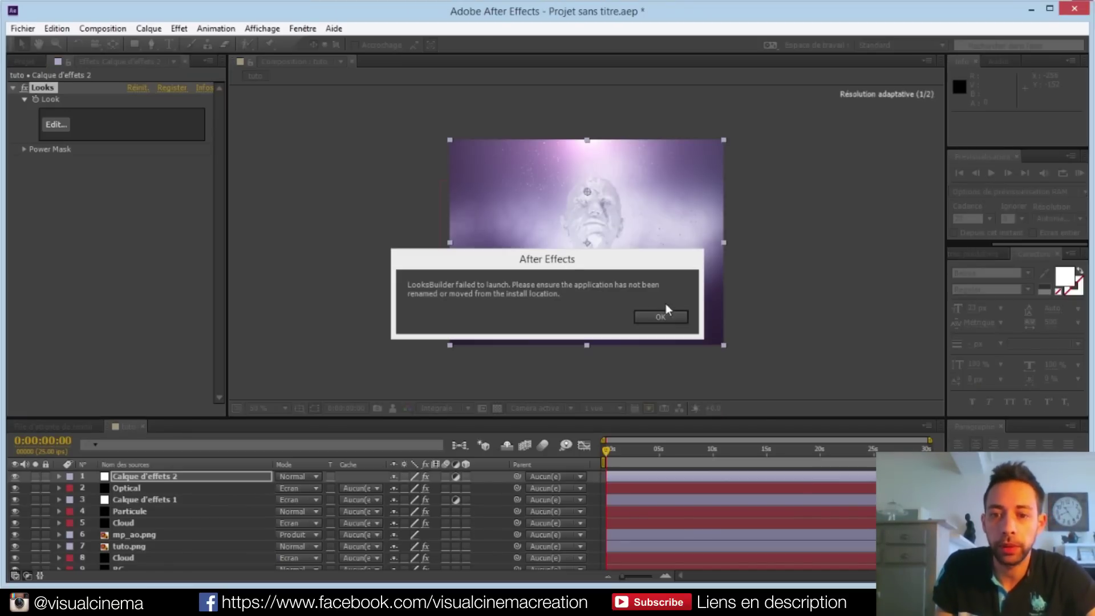
click(661, 318)
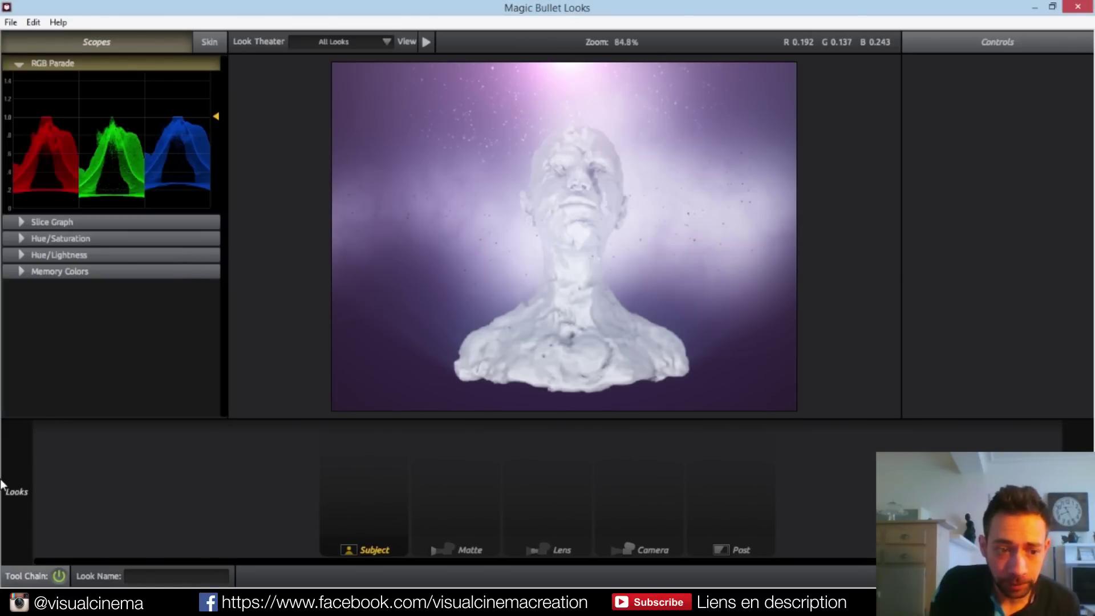
mouse_move(5, 484)
mouse_move(2, 509)
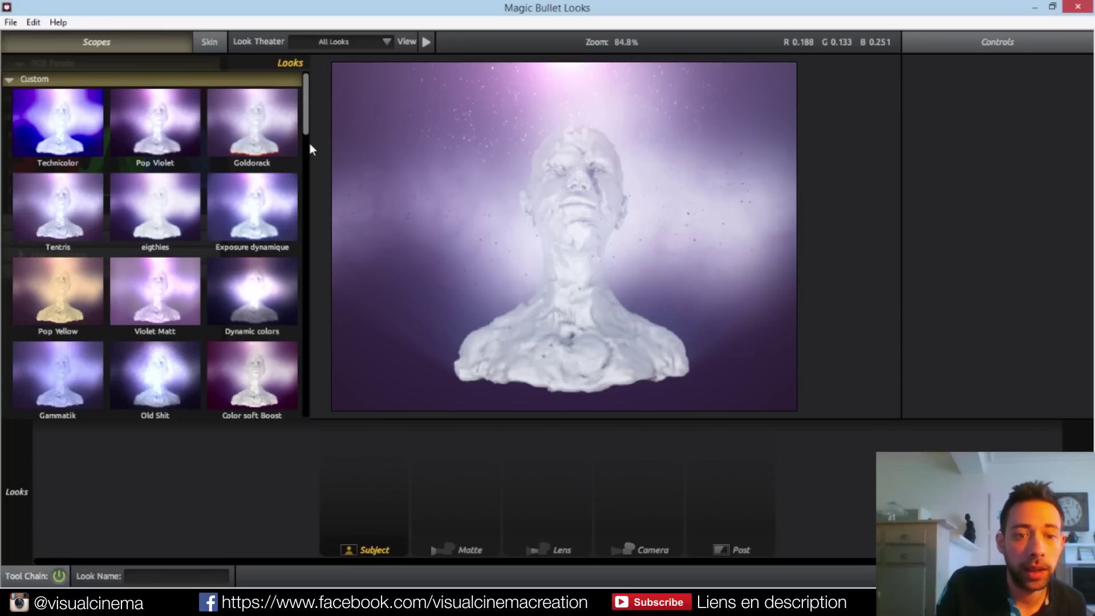
mouse_move(304, 114)
mouse_down()
mouse_move(309, 131)
mouse_move(311, 112)
mouse_up()
mouse_move(1074, 189)
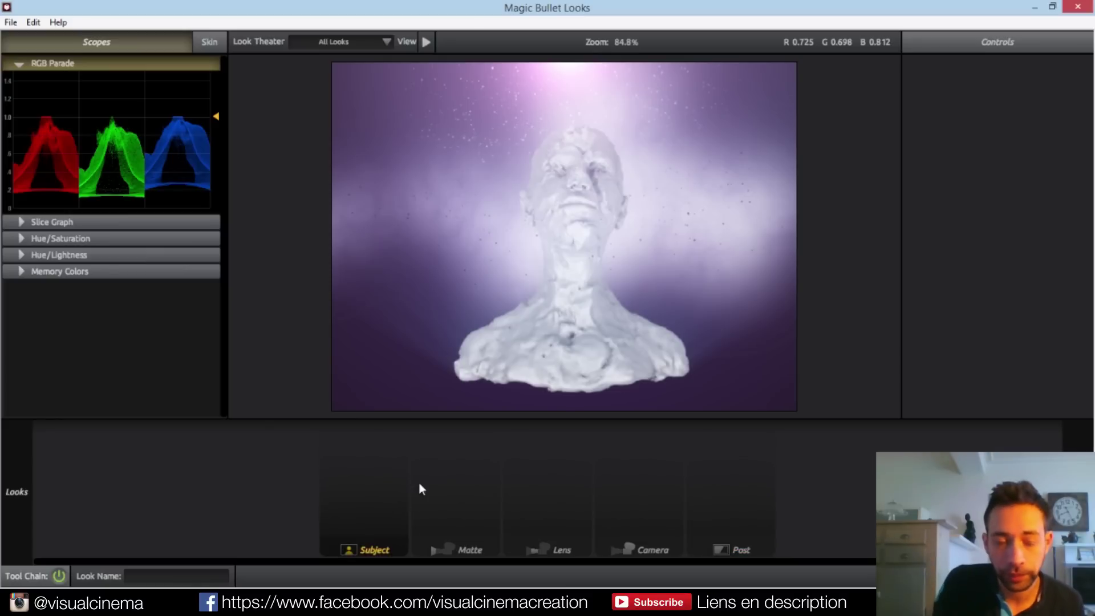
click(491, 486)
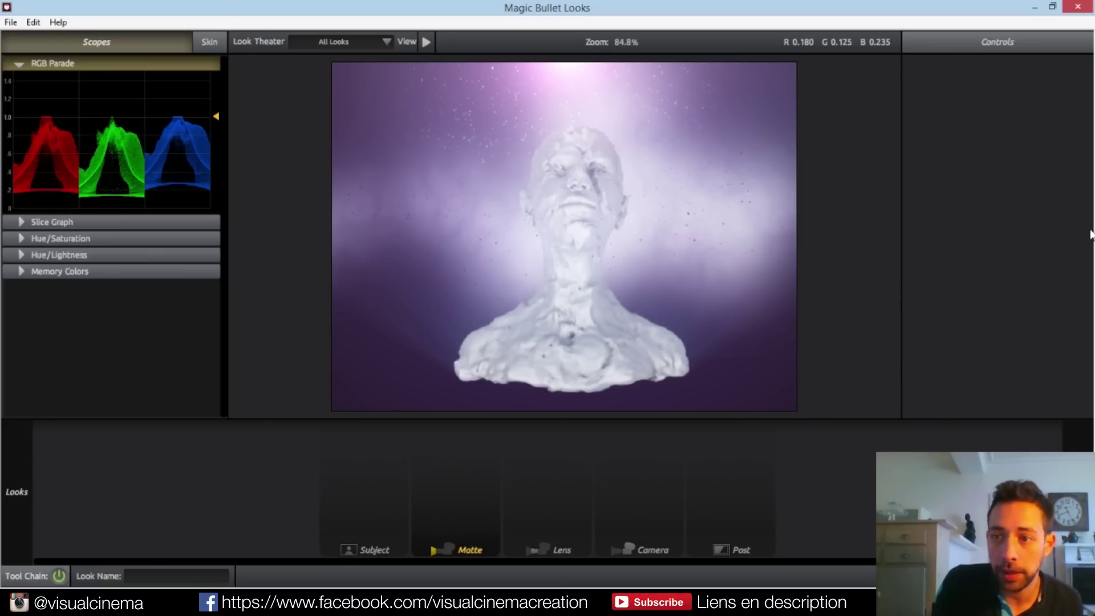
click(369, 545)
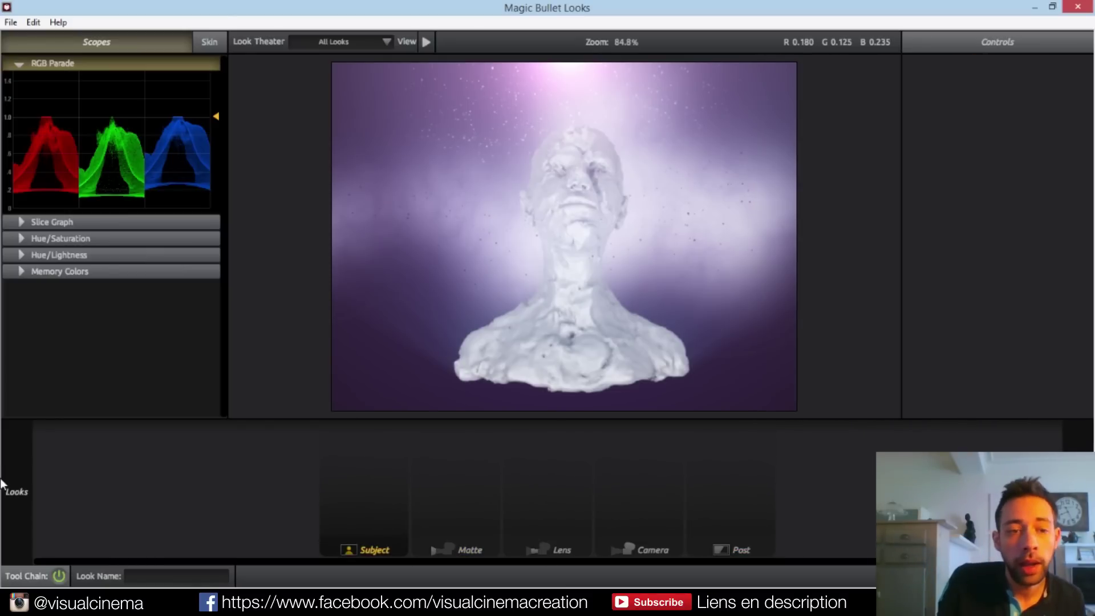
mouse_move(2, 503)
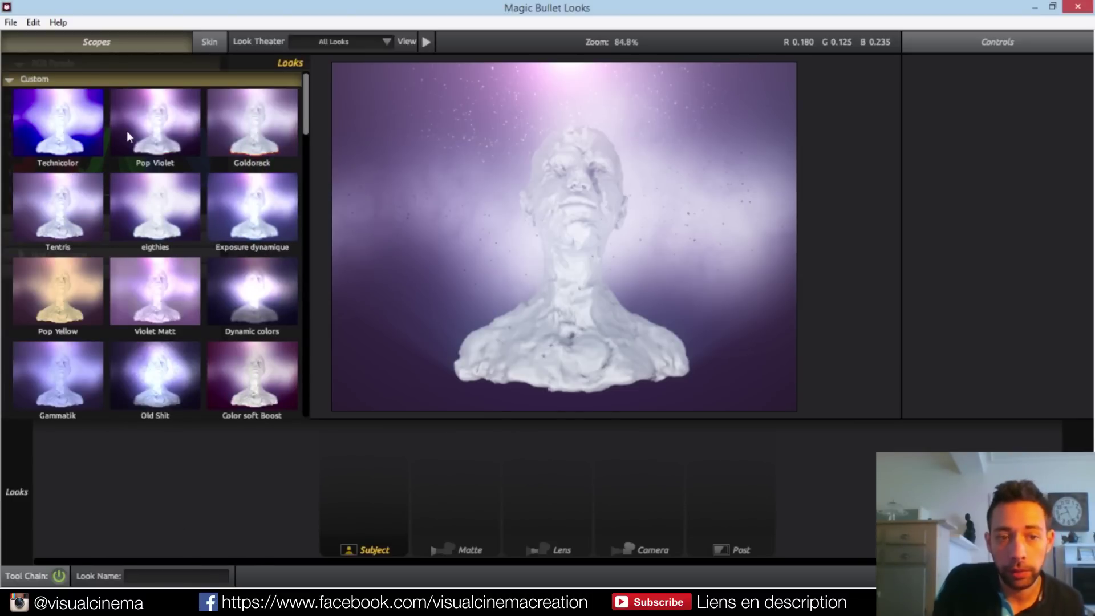
click(10, 22)
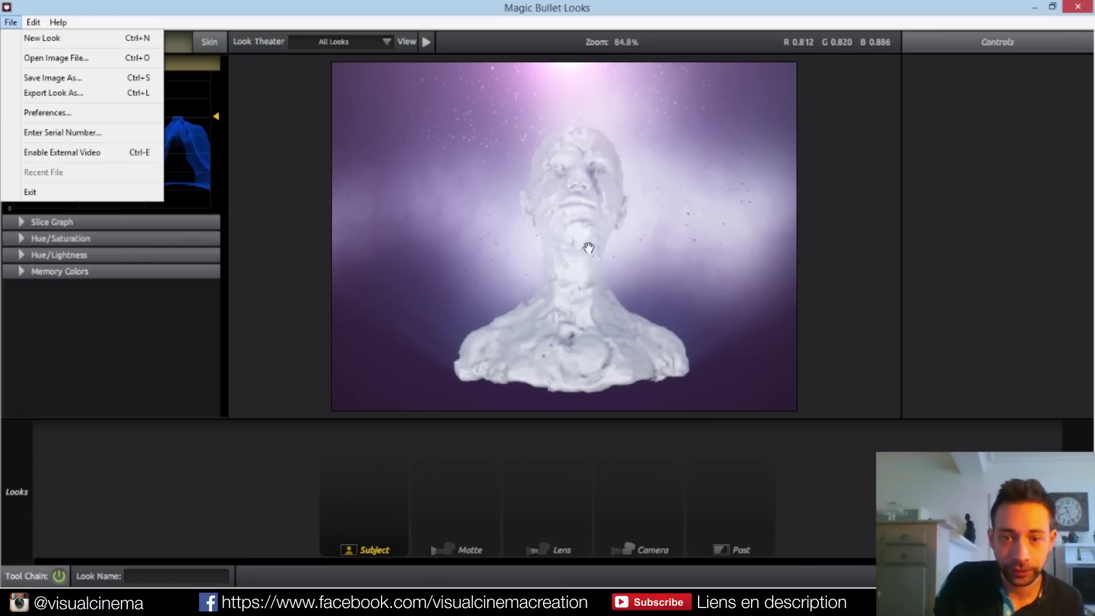
mouse_move(2, 504)
Try the Exposure dynamique look, replace it with the Bona 5 look and accept it for the adjustment layer
click(260, 226)
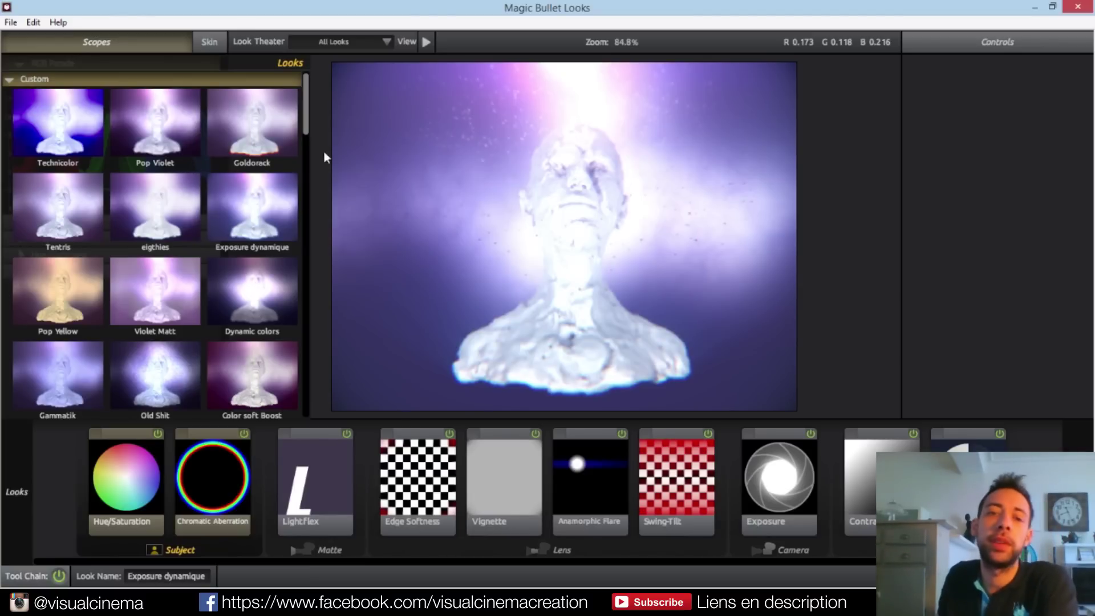
drag(306, 123, 324, 224)
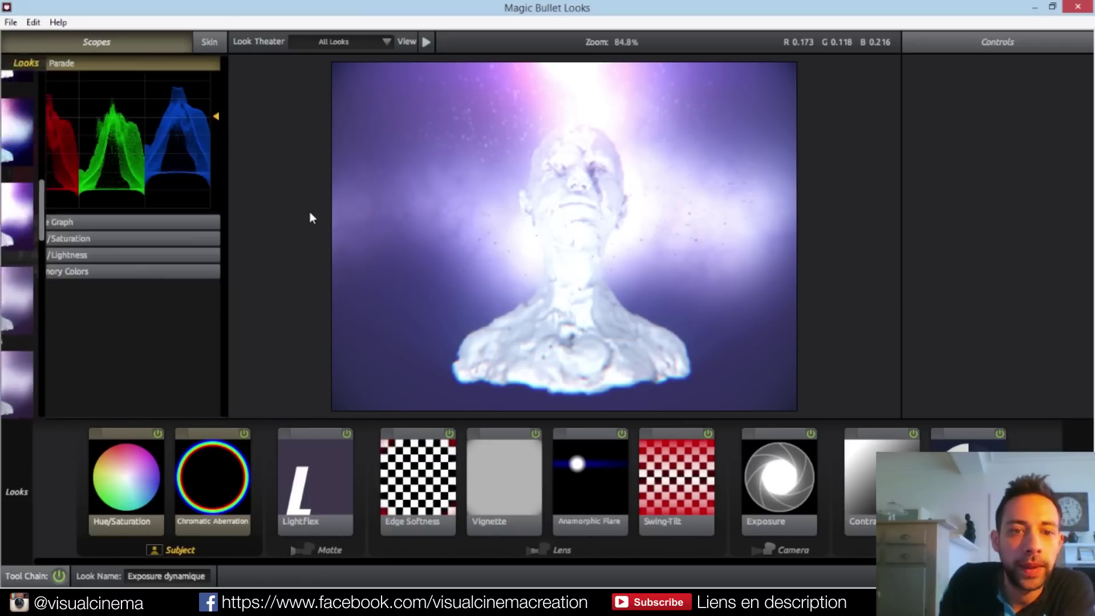
mouse_move(3, 520)
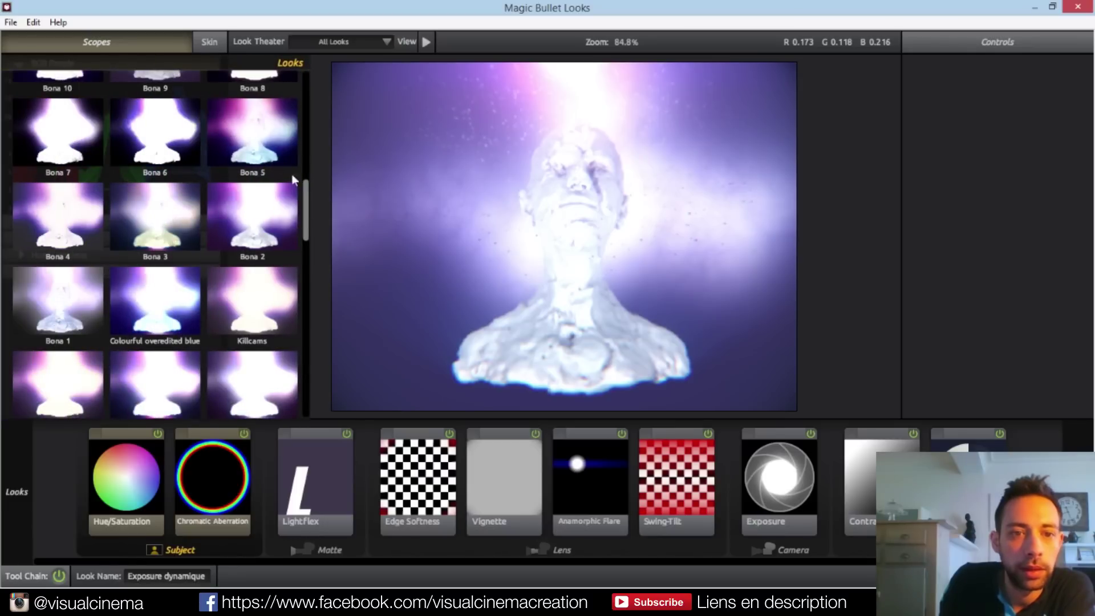
click(275, 151)
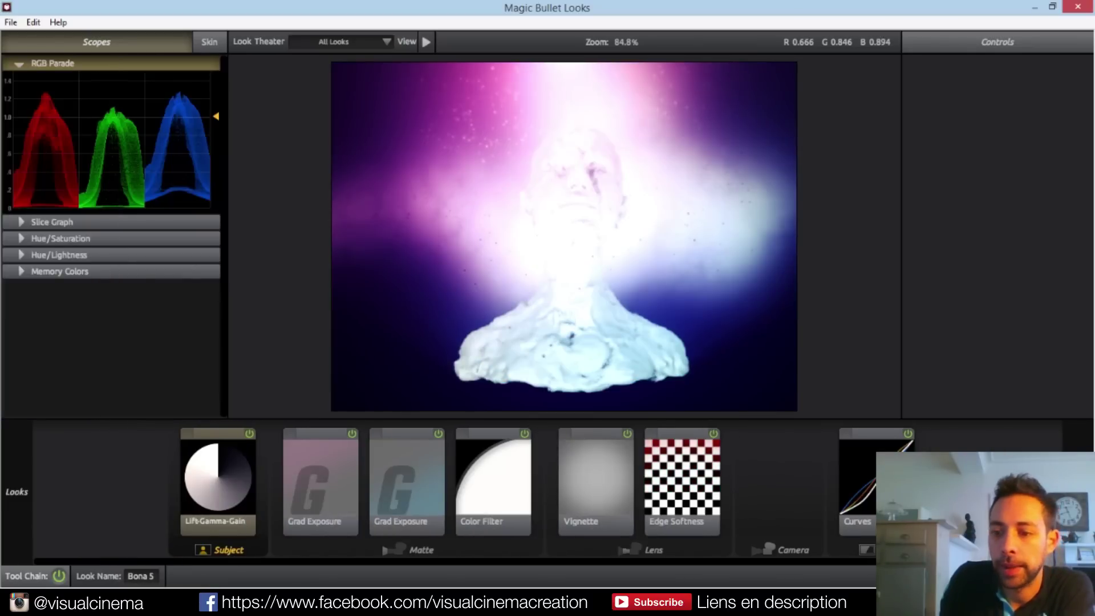
click(1060, 576)
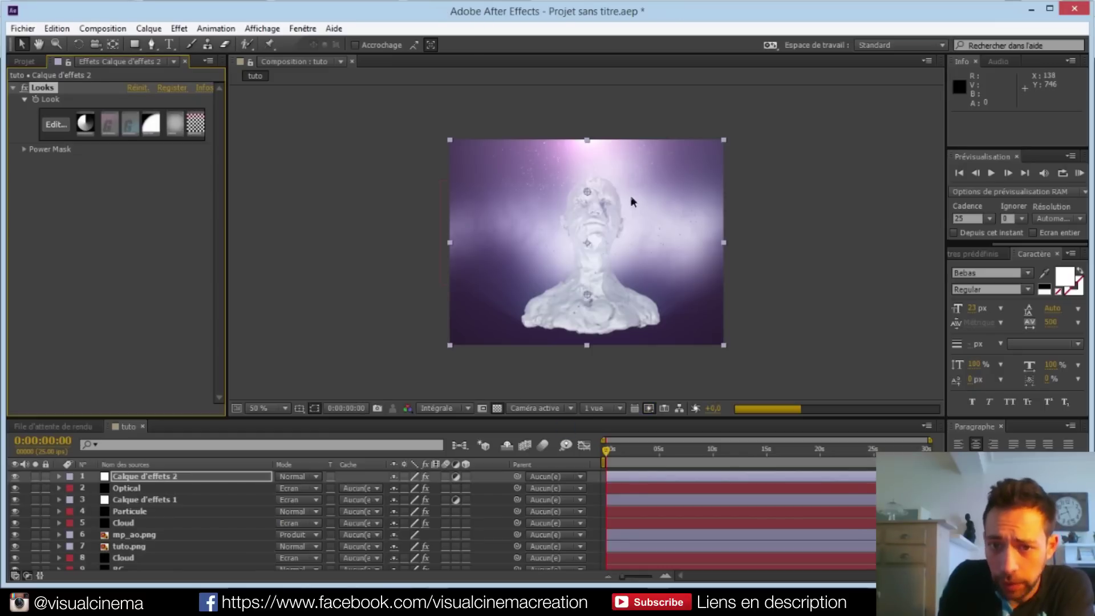
Try the Ecran blend mode on the Looks adjustment layer and return it to Normal
click(152, 478)
click(292, 478)
click(342, 237)
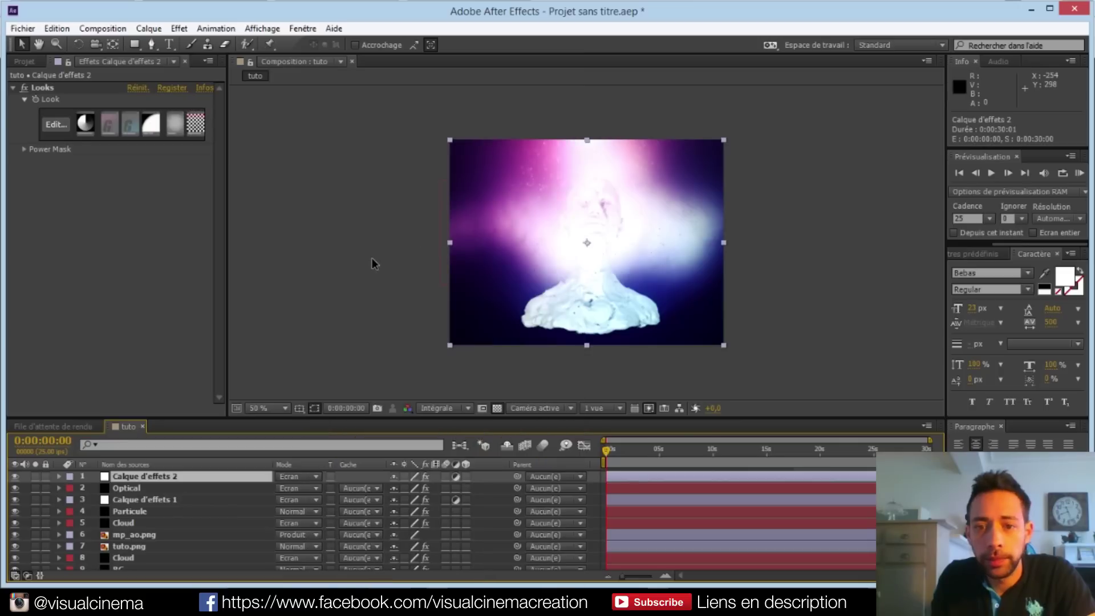
click(313, 476)
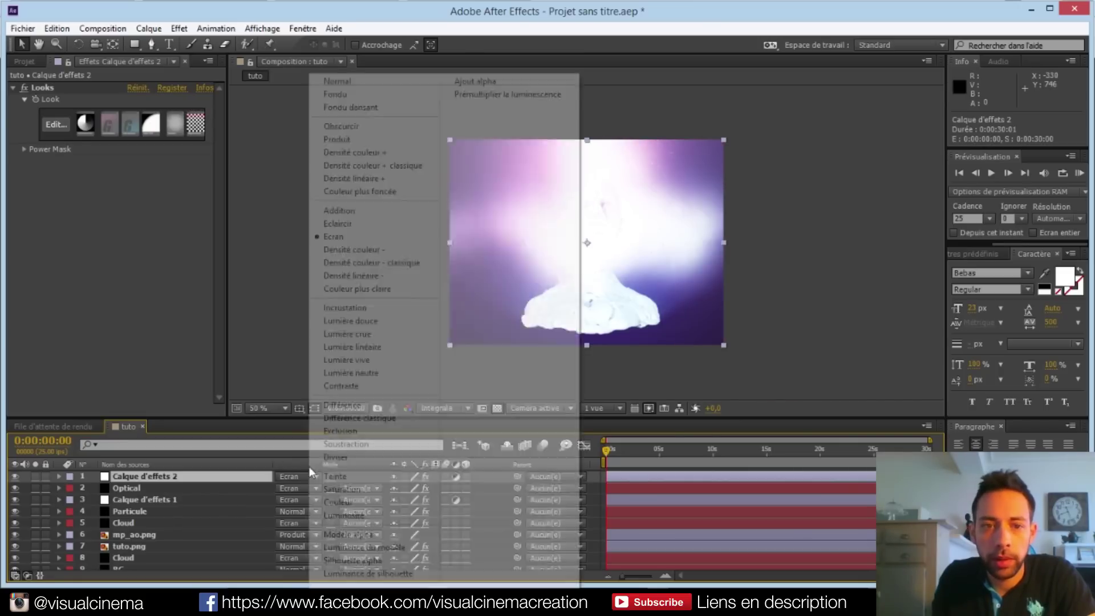
click(337, 82)
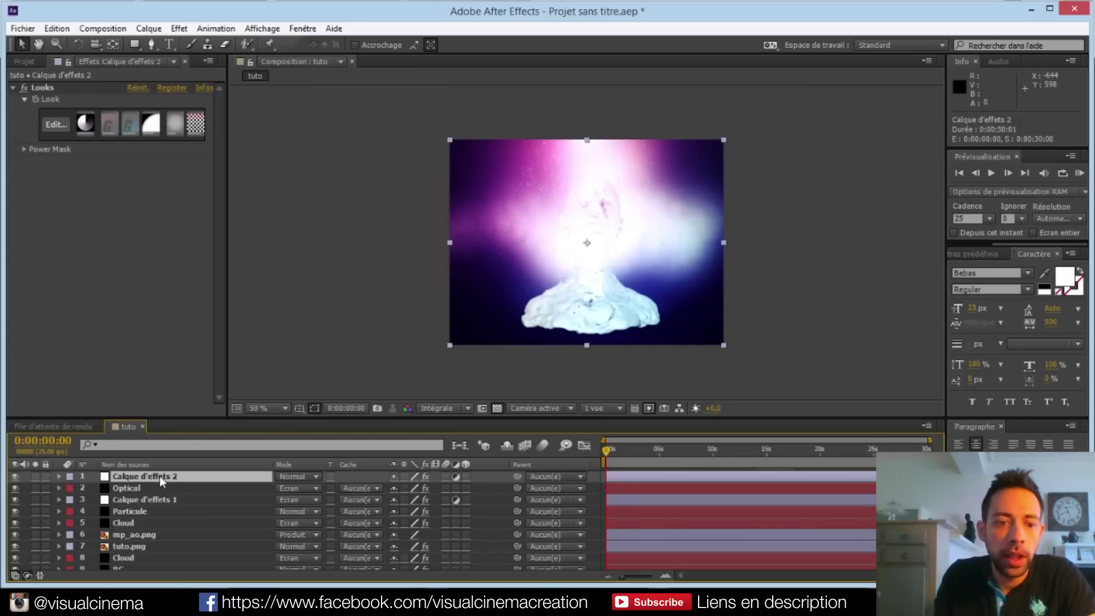
Set the Looks adjustment layer's opacity to 50% and compare the image with the layer hidden and shown
key(t)
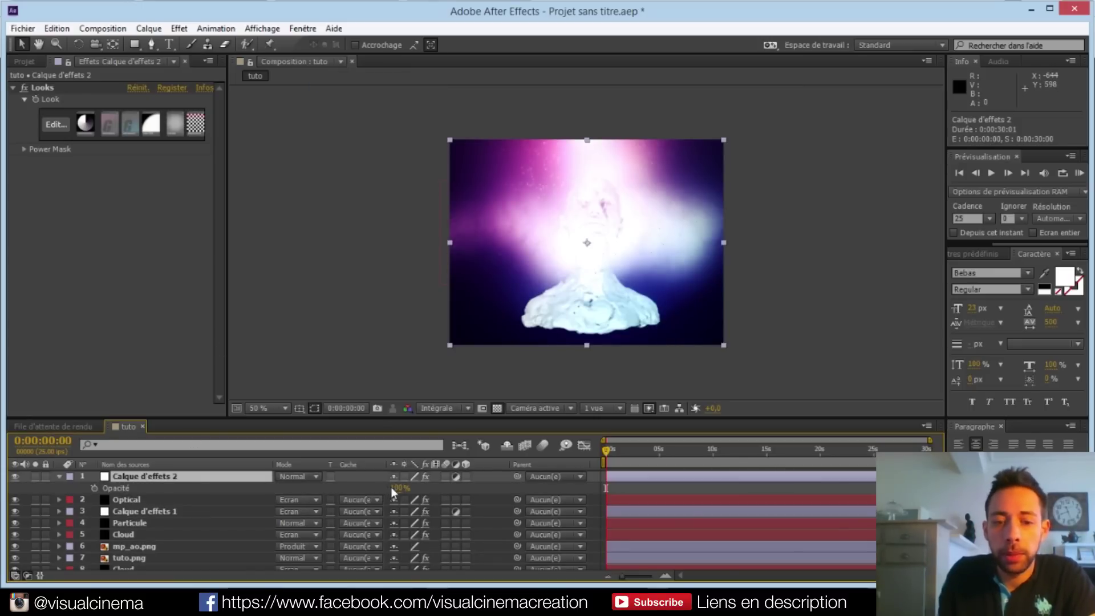
click(394, 489)
text(50)
key(Return)
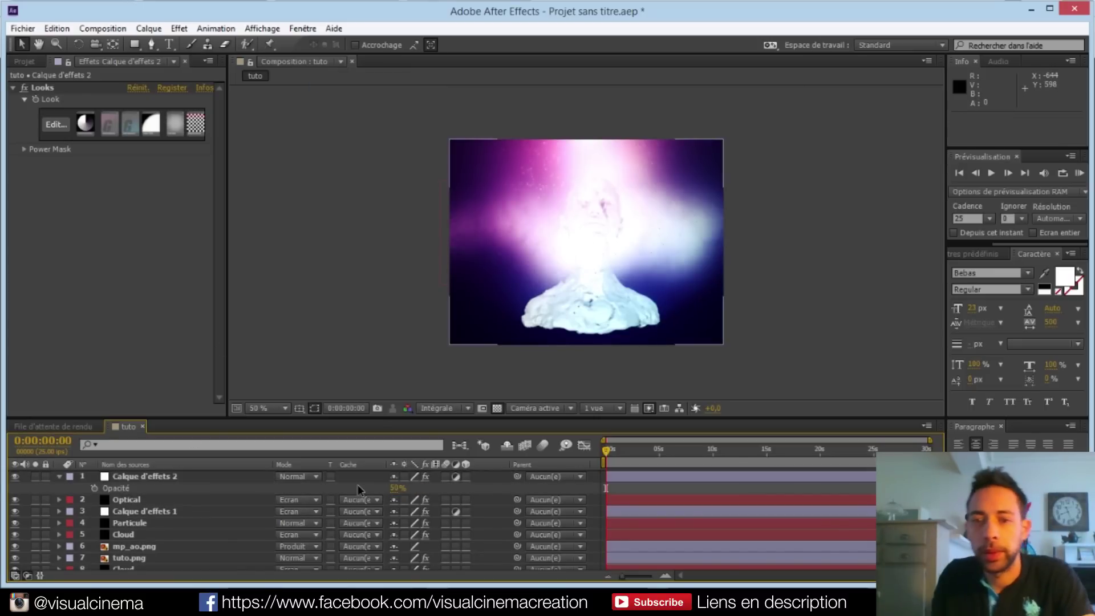
click(15, 476)
click(15, 476)
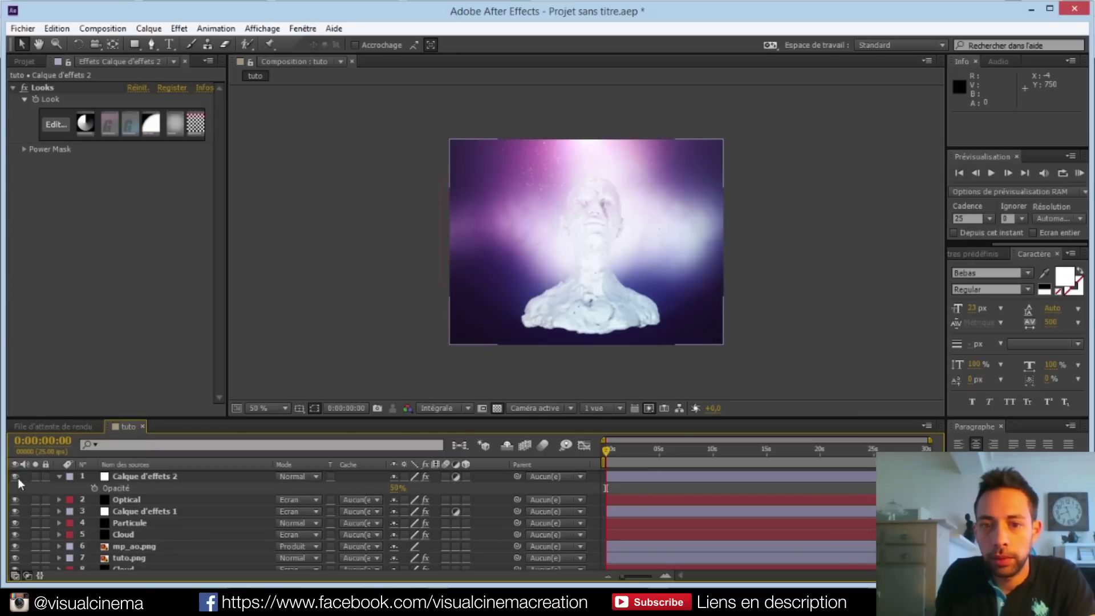
click(18, 478)
click(17, 478)
click(17, 478)
scroll(608, 294, up, 1)
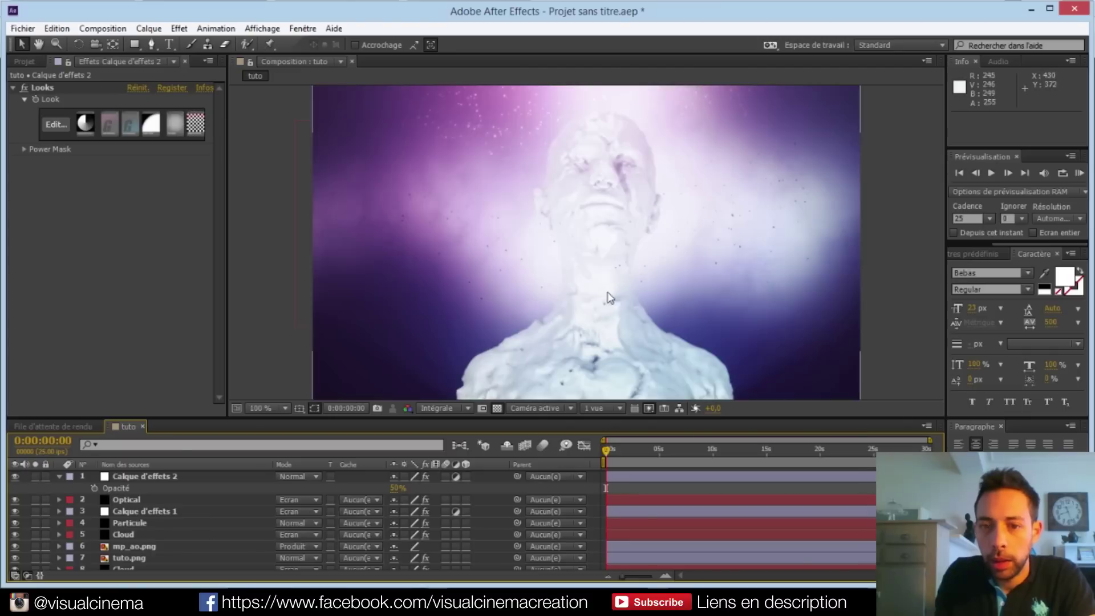
Set the Looks adjustment layer's opacity to 40% and collapse its properties
click(398, 488)
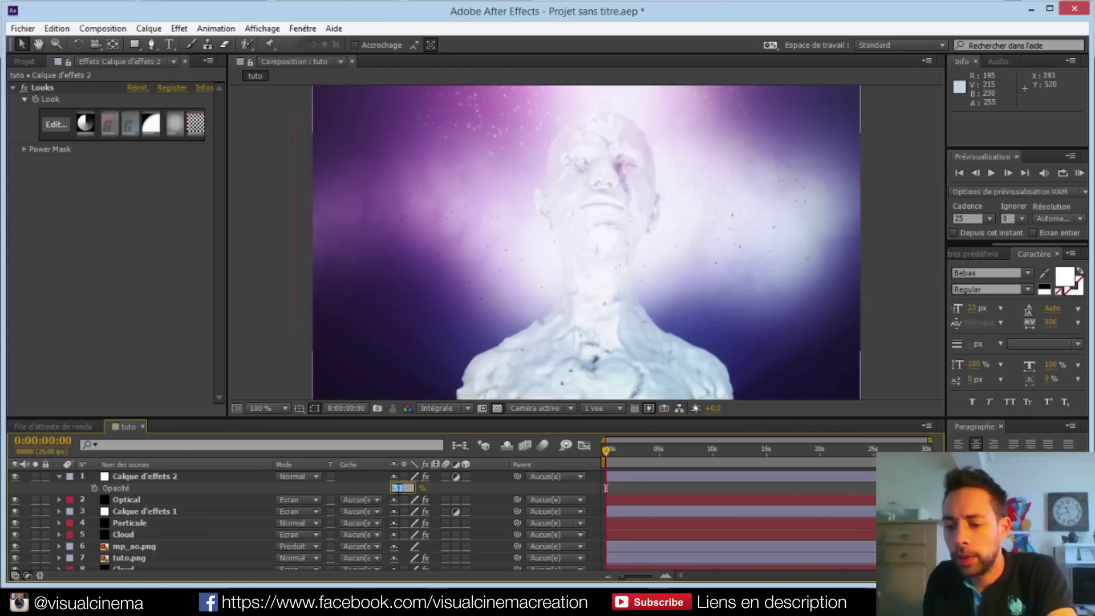
text(40)
key(Return)
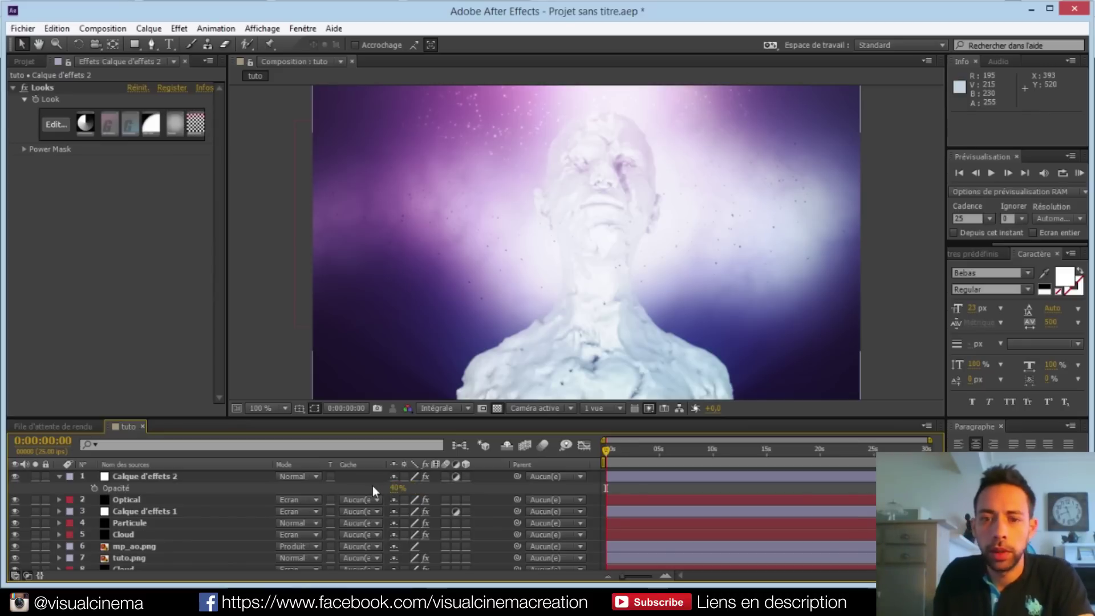
click(59, 476)
Add another adjustment layer on top of the stack, apply Looks to it and open its look editor
click(151, 30)
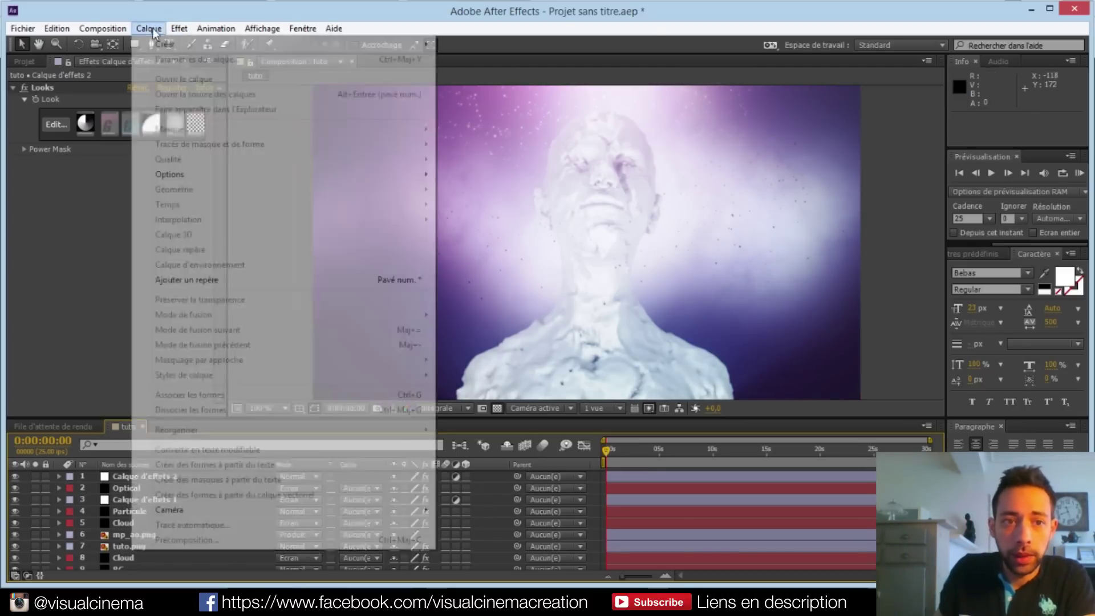
mouse_move(171, 44)
click(495, 136)
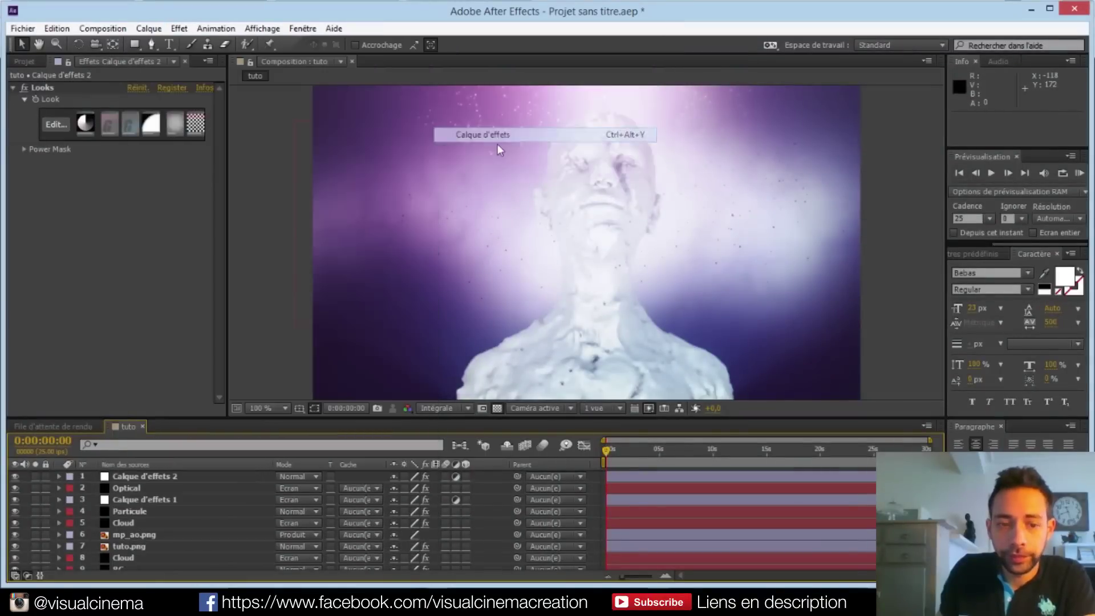
click(179, 29)
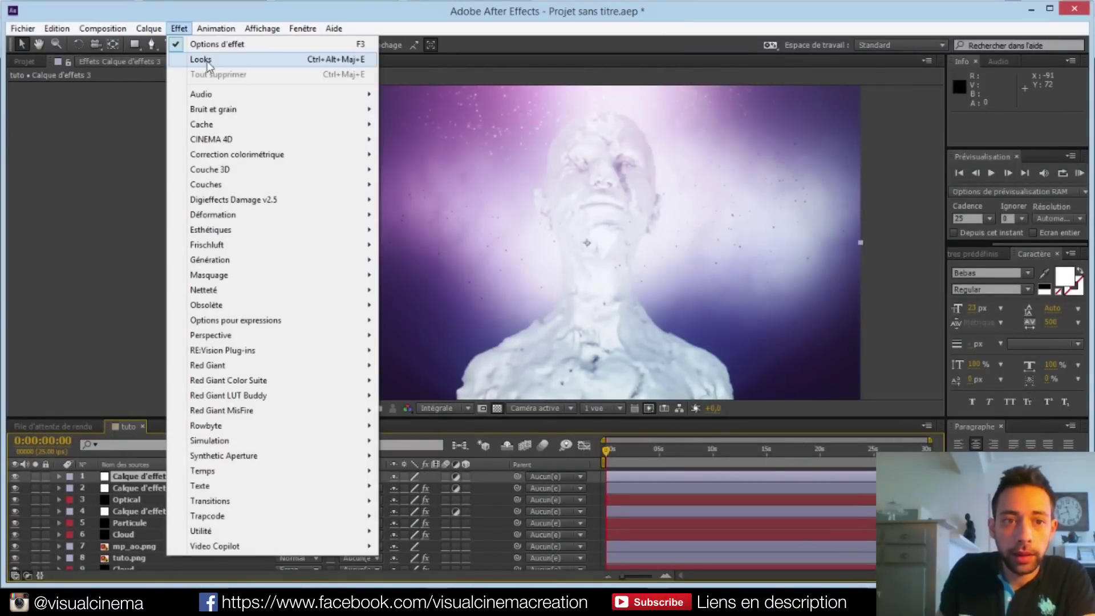
click(207, 61)
click(56, 125)
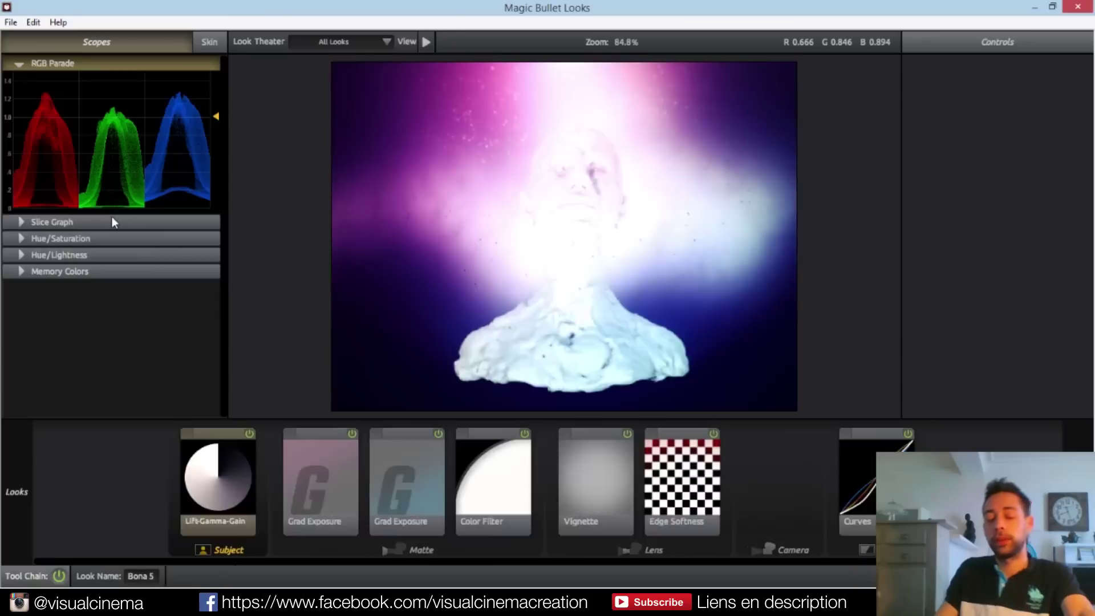
Preview the Goldorack look, choose Pop Yellow from the Custom looks and apply it to the new adjustment layer
mouse_move(11, 517)
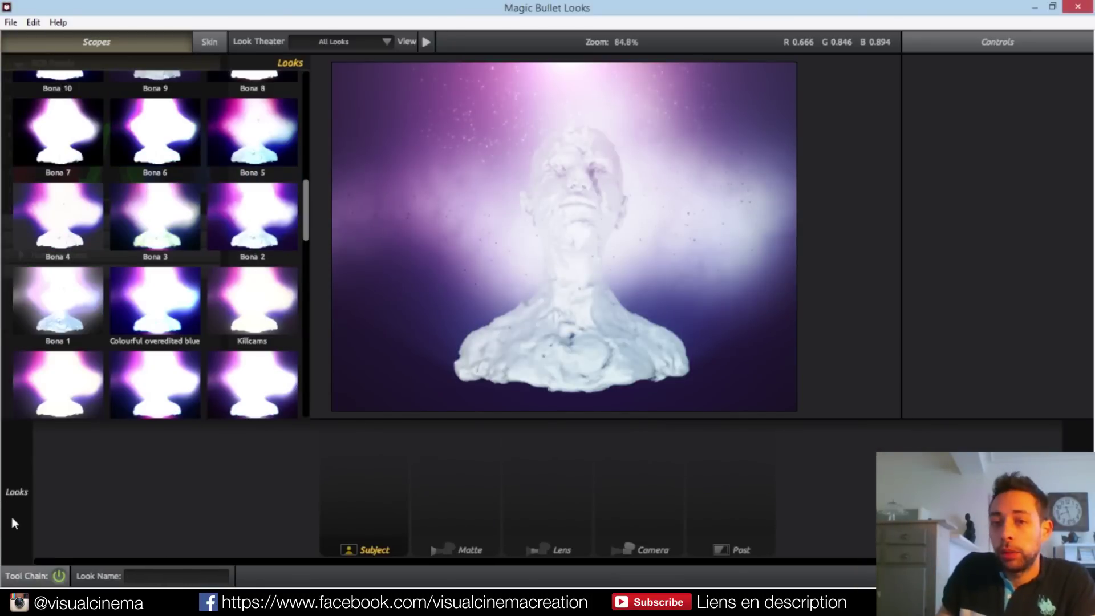
drag(304, 218, 302, 140)
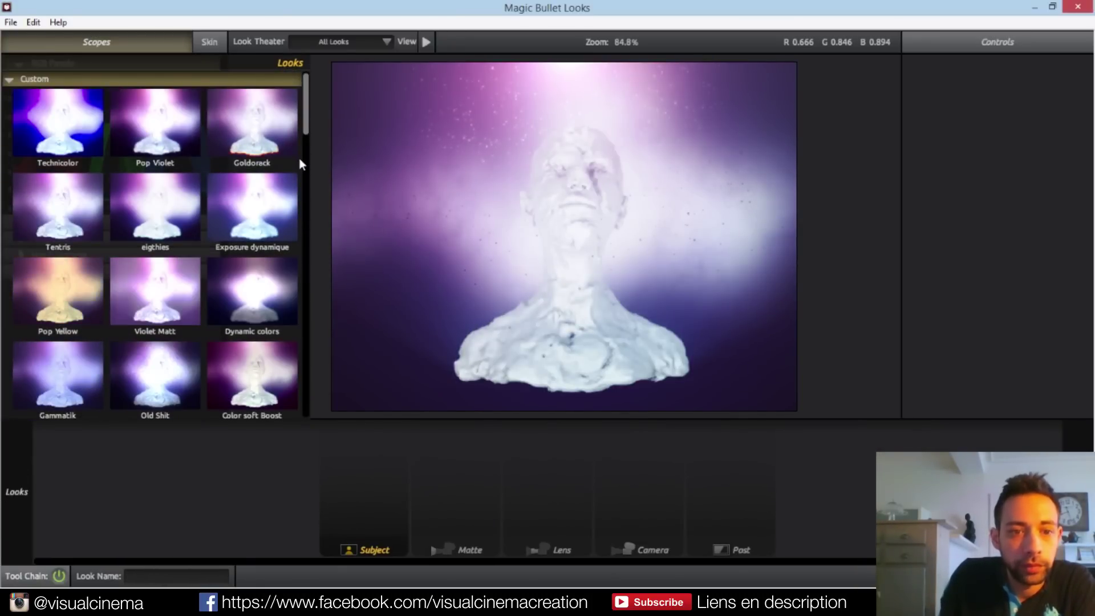
click(272, 147)
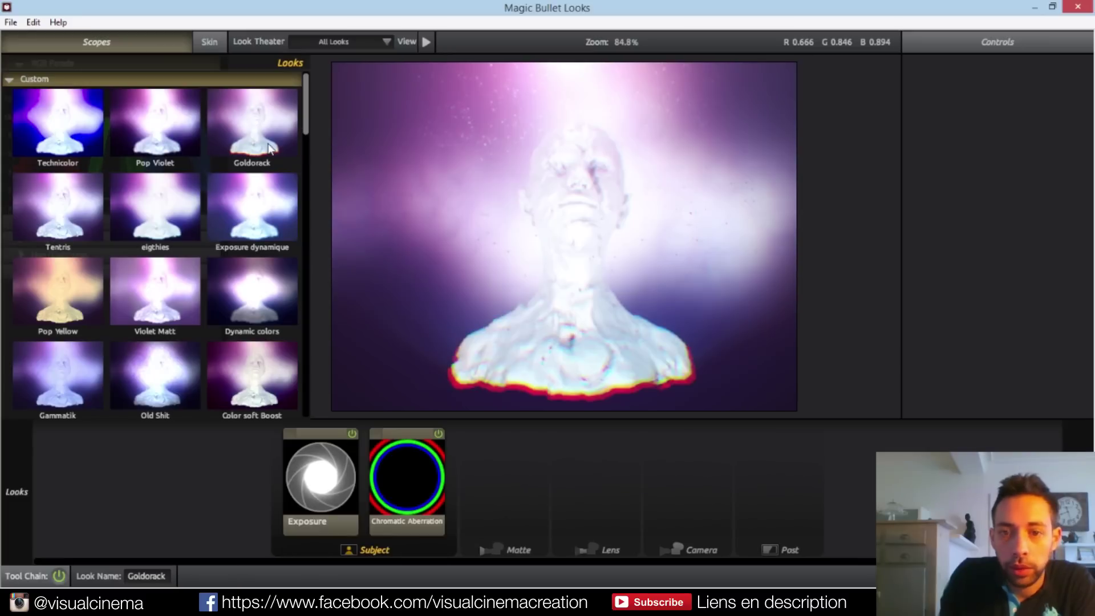
drag(305, 109, 309, 128)
click(50, 192)
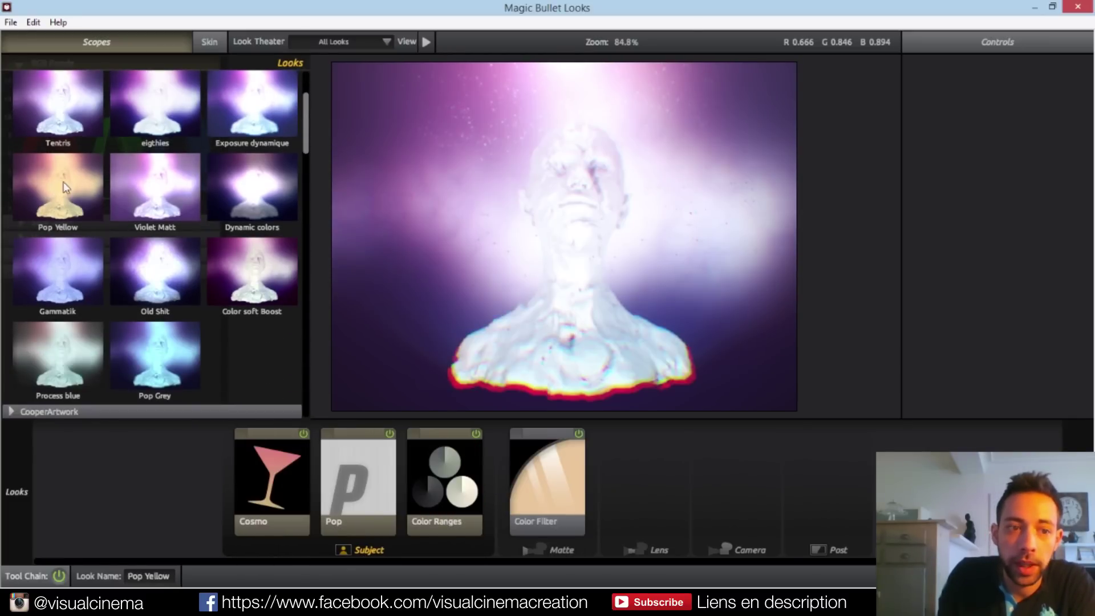
click(1056, 576)
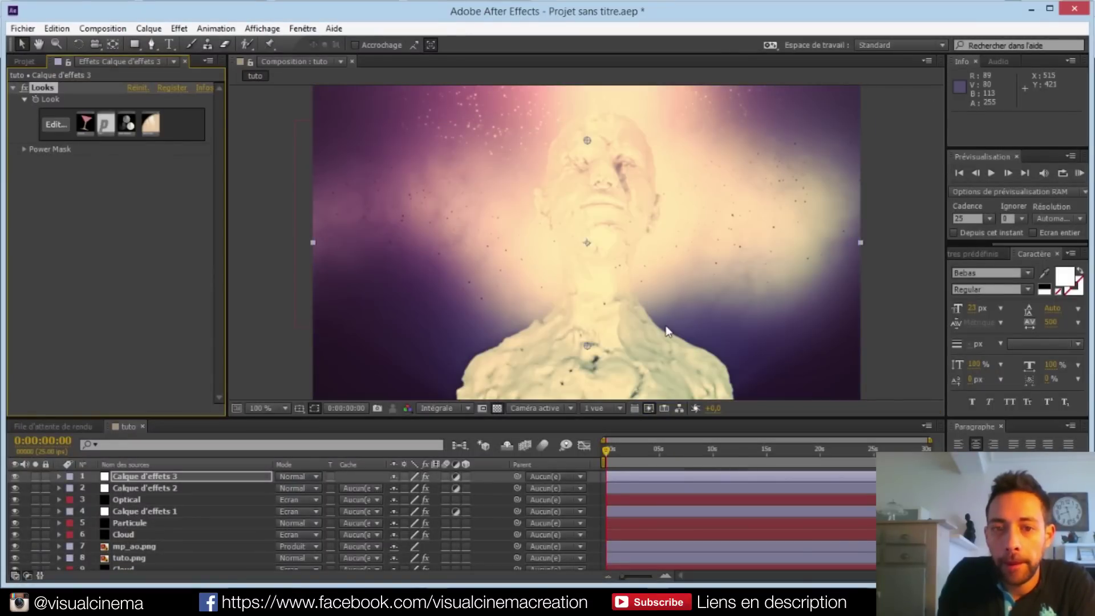
Set the opacity of the topmost adjustment layer, Calque d'effets 3, to 80% and inspect the image up close
scroll(667, 327, down, 1)
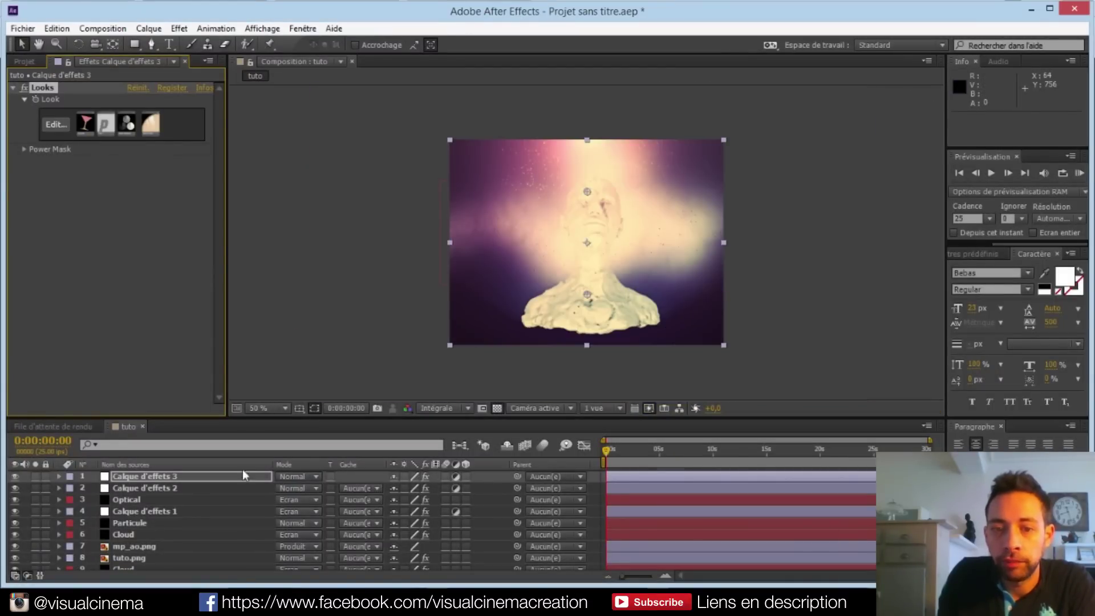
click(129, 479)
key(t)
click(394, 489)
text(80)
click(375, 491)
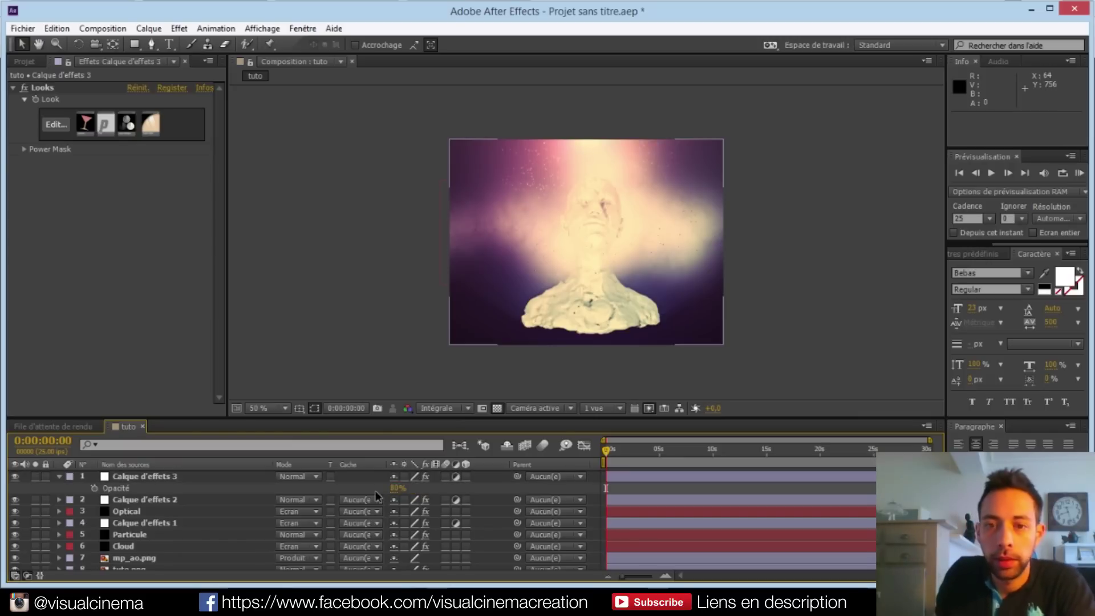
scroll(587, 364, up, 1)
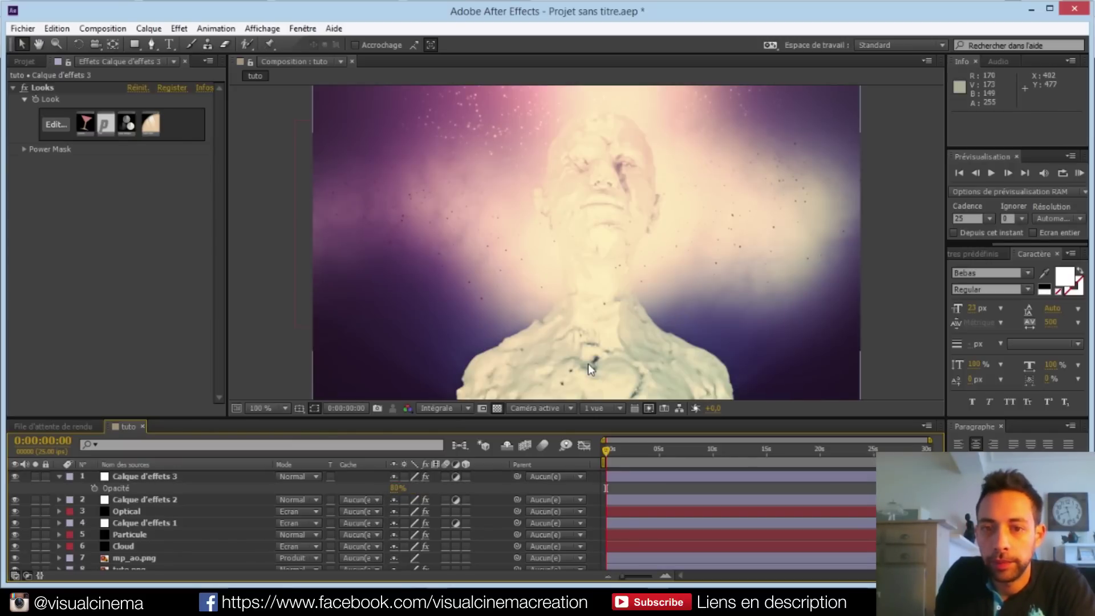
scroll(587, 364, down, 1)
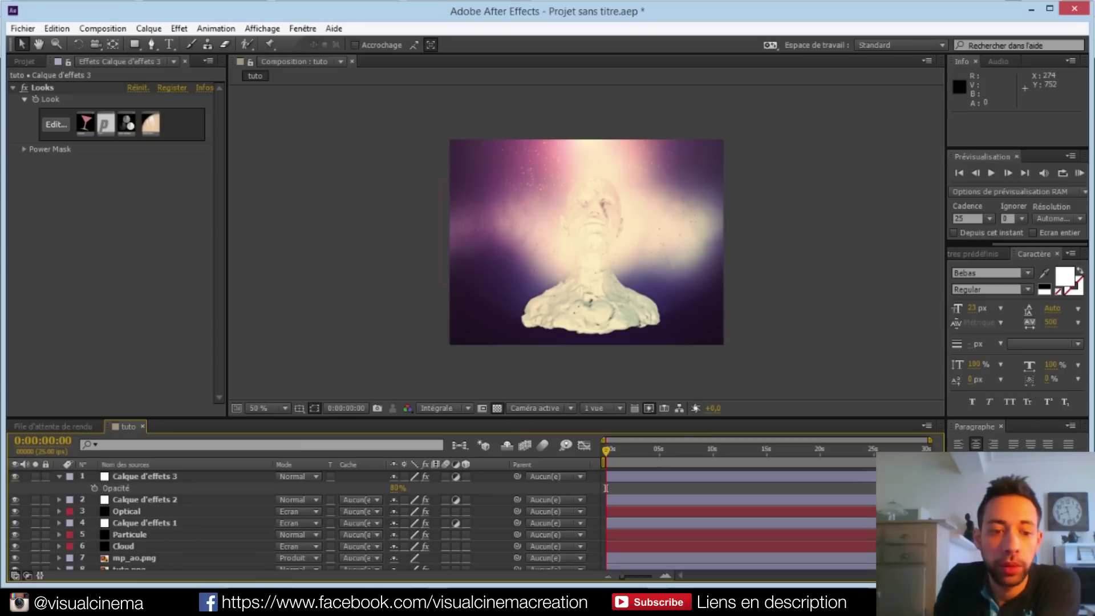
Switch to the browser to compare with the purple bust reference on Instagram, and return to the After Effects composition
click(139, 603)
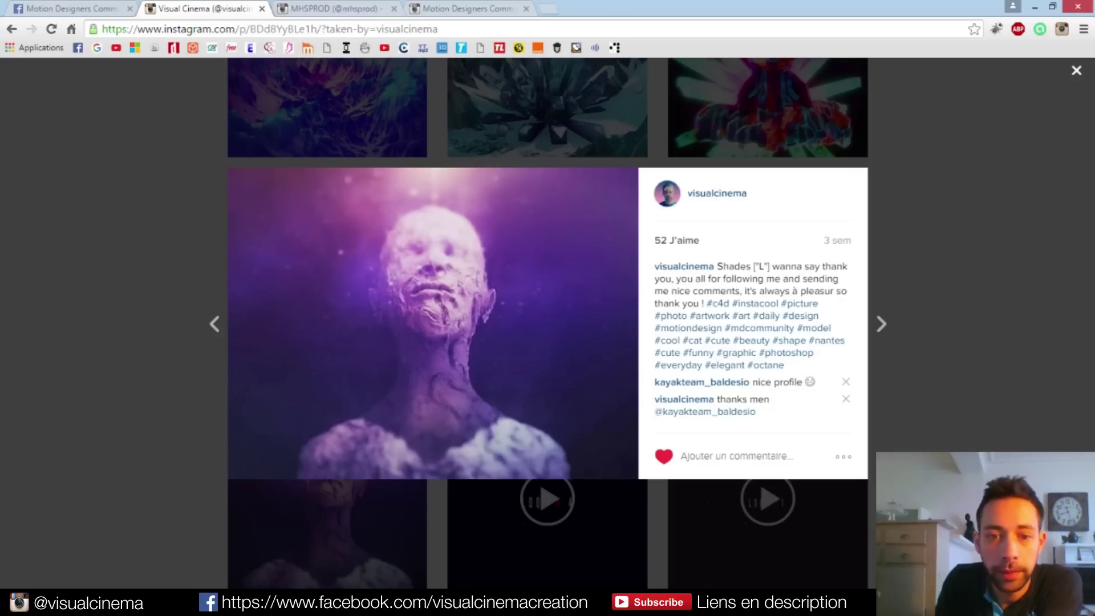
key(Right)
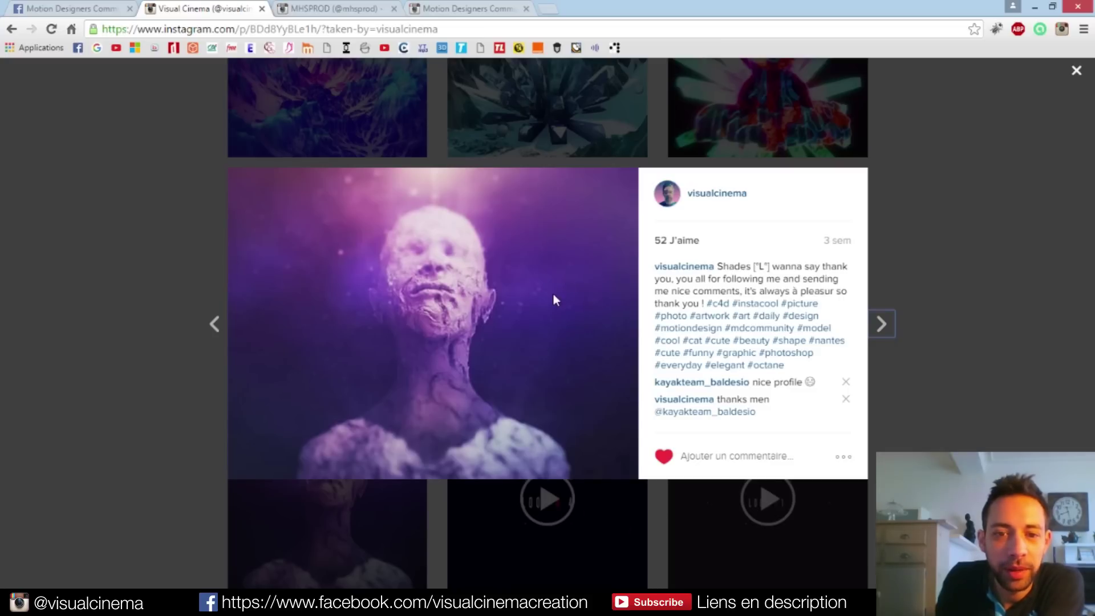
click(256, 602)
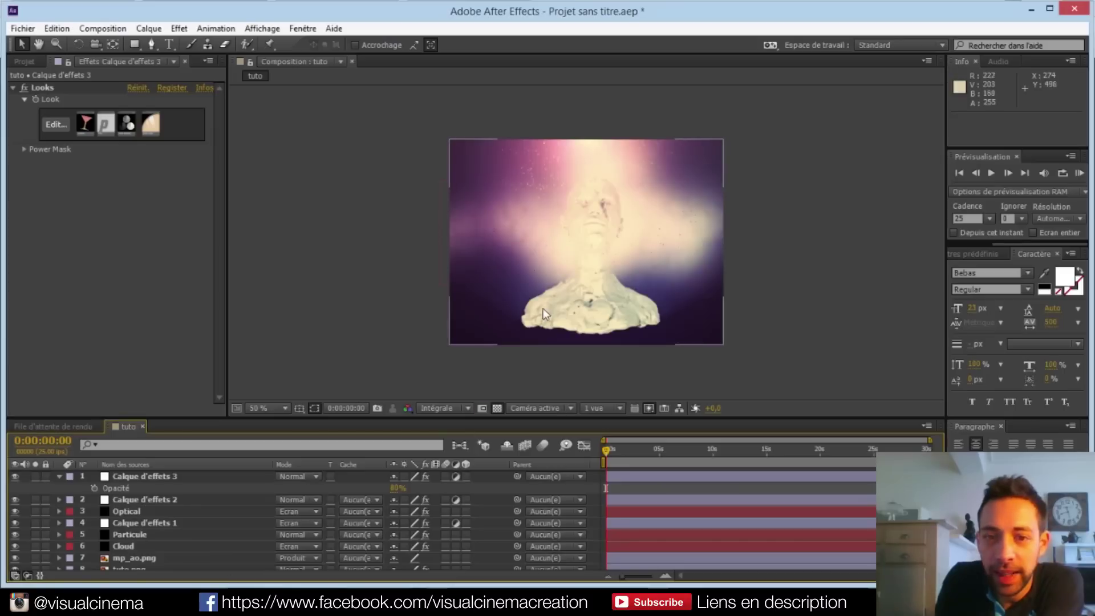
Set the opacity of the Cloud layer above mp_ao.png to 40% and collapse its properties
click(129, 546)
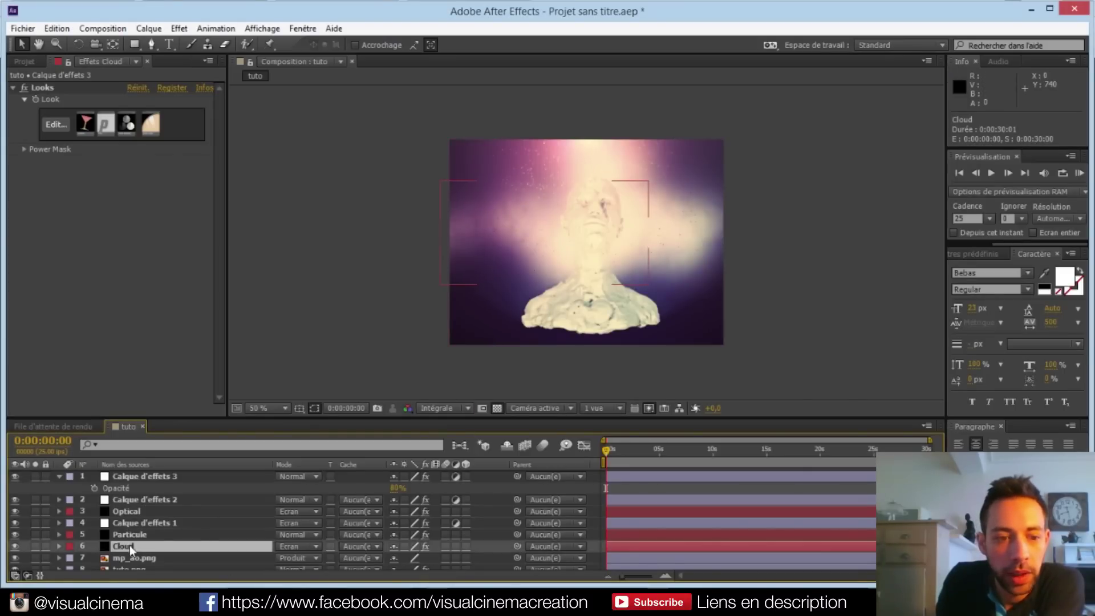
key(t)
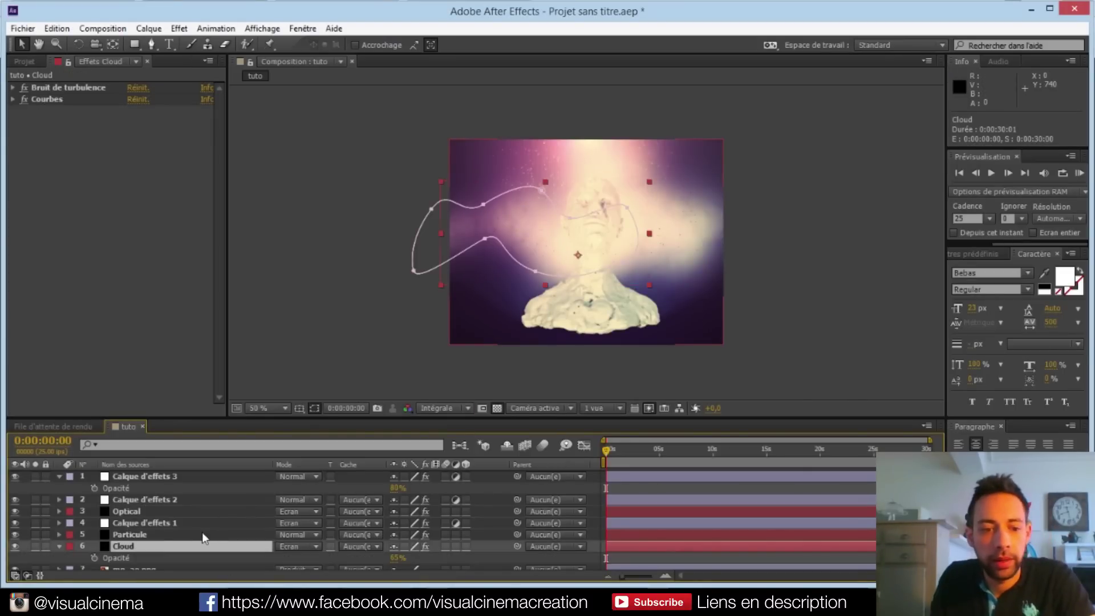
click(397, 558)
text(40)
key(Return)
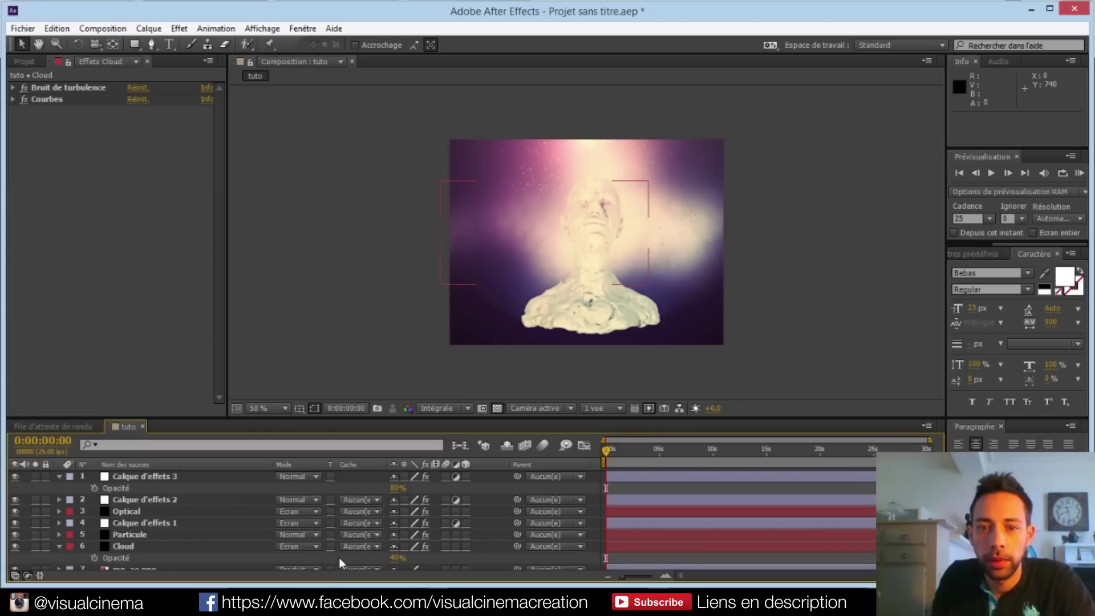
click(60, 547)
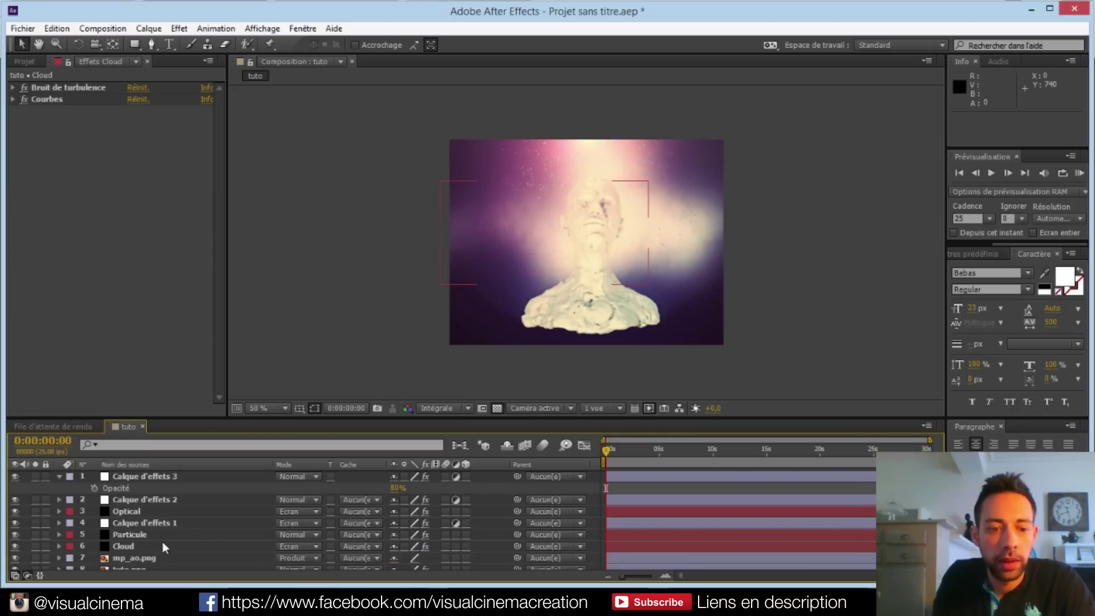
Set the opacity of the Cloud layer below tuto.png to 40%, inspect the image and select the Optical layer
scroll(154, 545, down, 1)
click(122, 549)
key(t)
click(394, 560)
text(40)
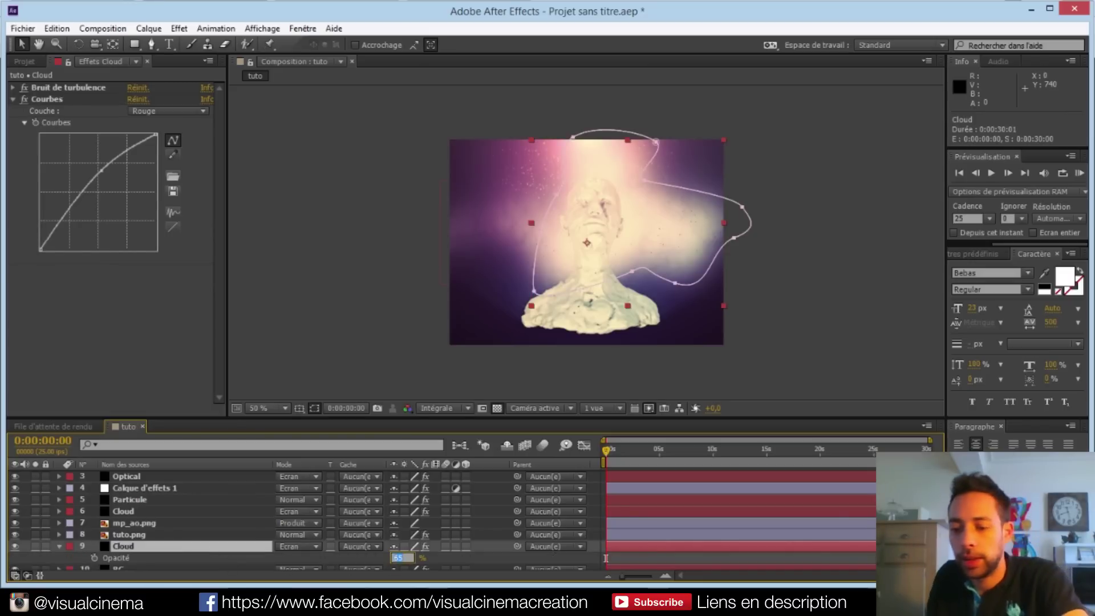
click(369, 559)
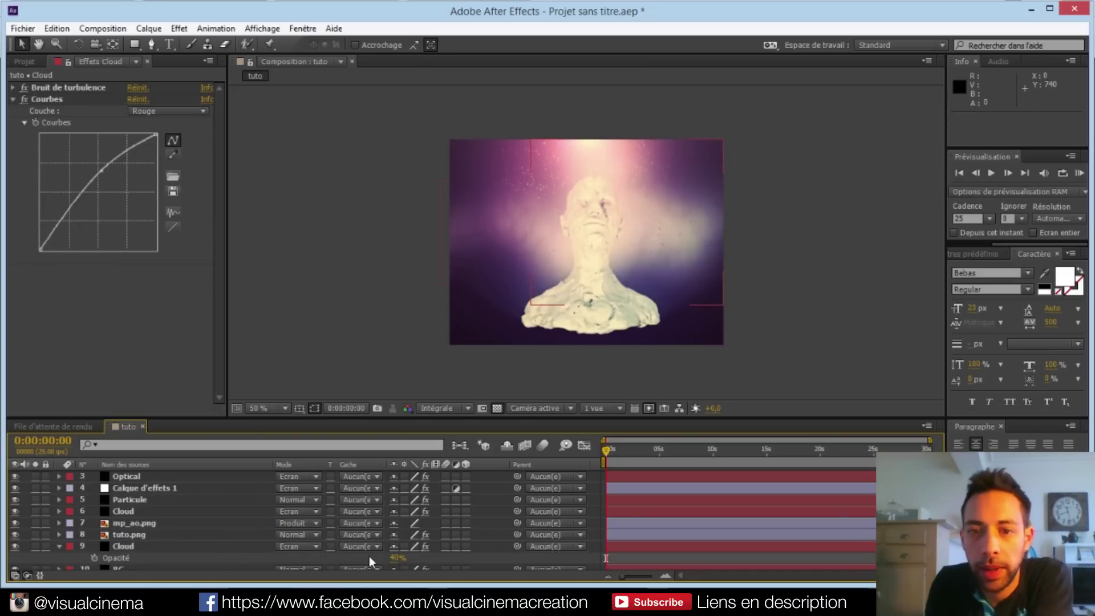
scroll(543, 340, up, 1)
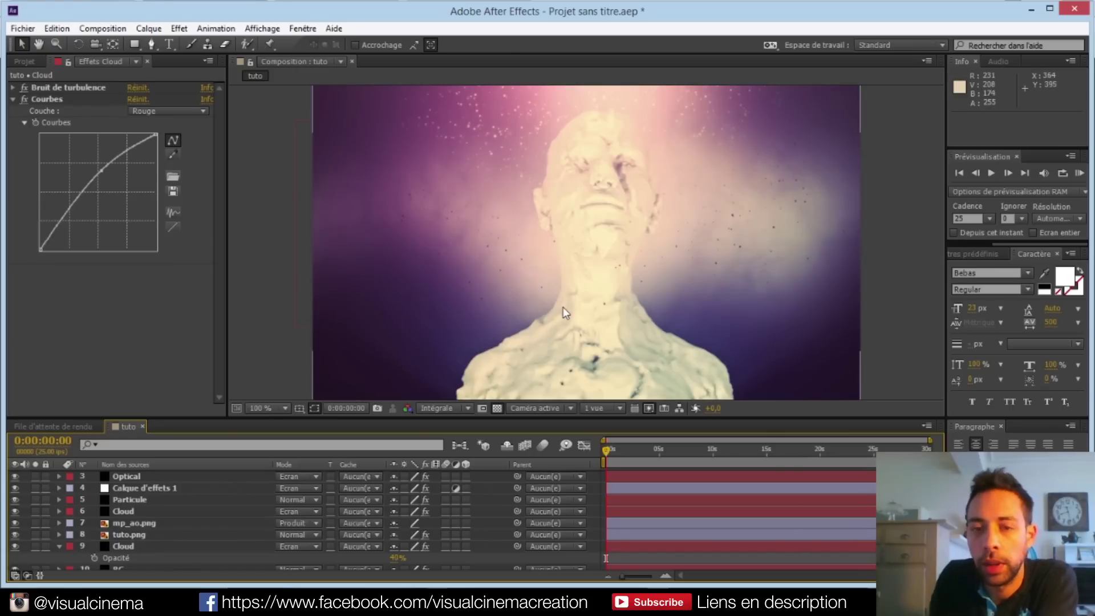
scroll(563, 306, down, 1)
click(131, 476)
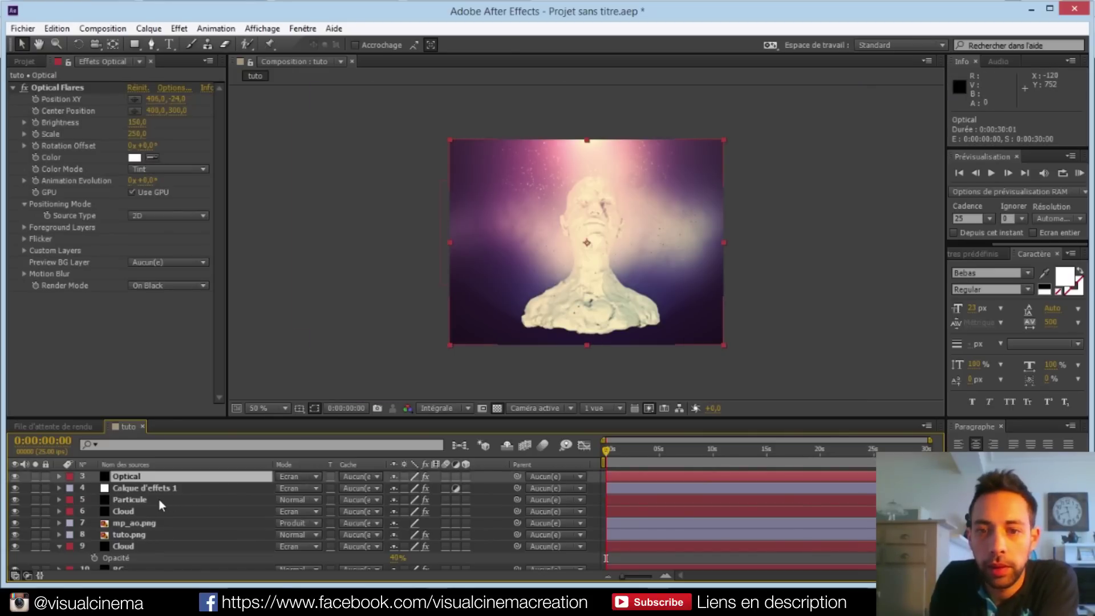
scroll(600, 271, up, 1)
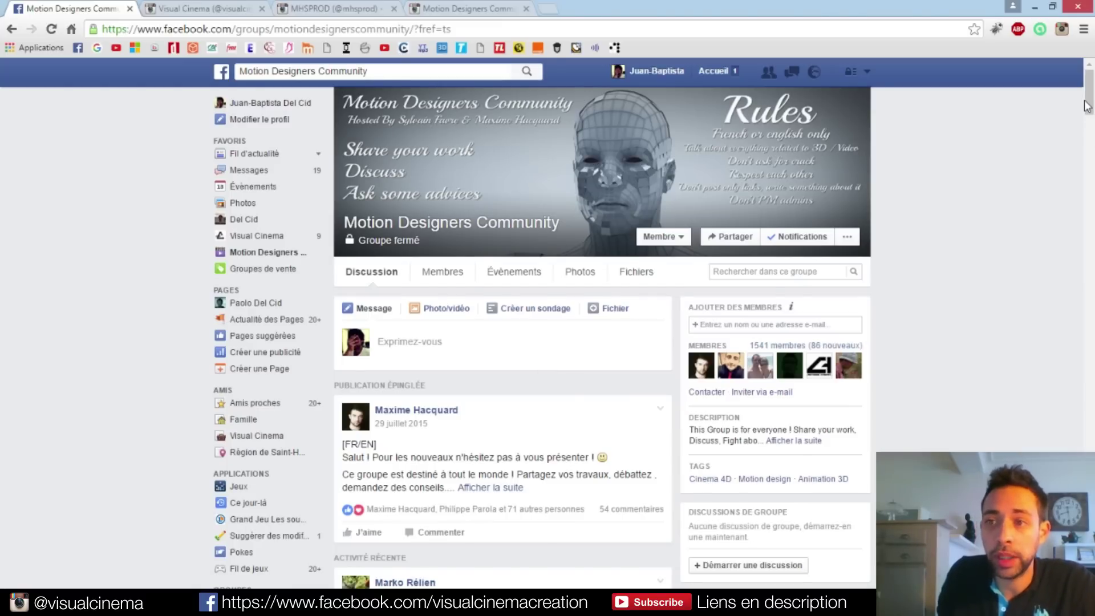
Look through the rules, pinned post and recent activity of the Motion Designers Community Facebook group
scroll(1086, 105, down, 1)
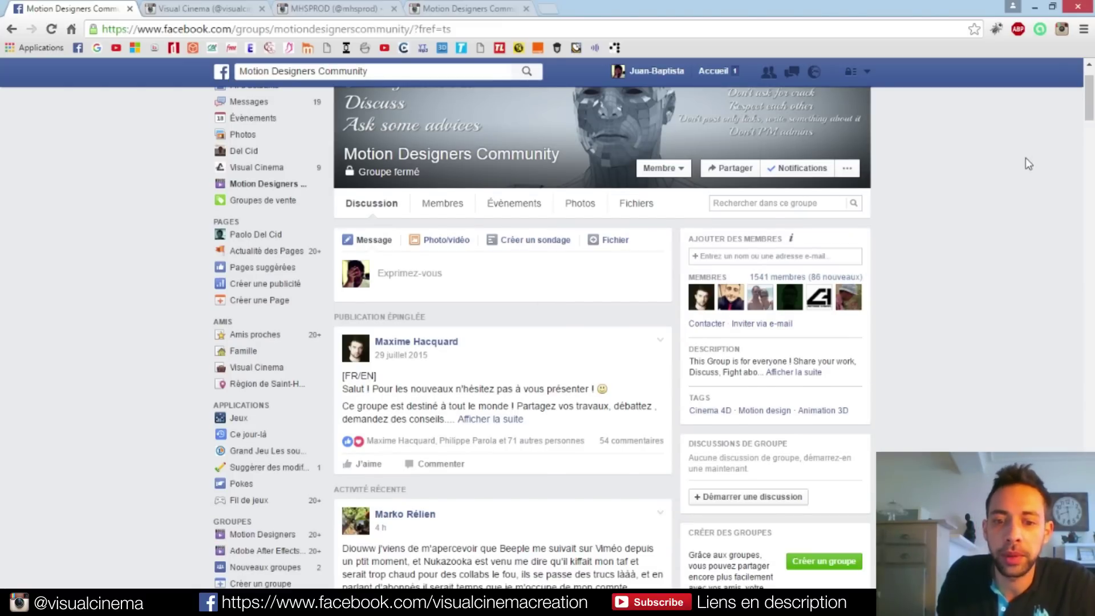
scroll(1026, 158, down, 3)
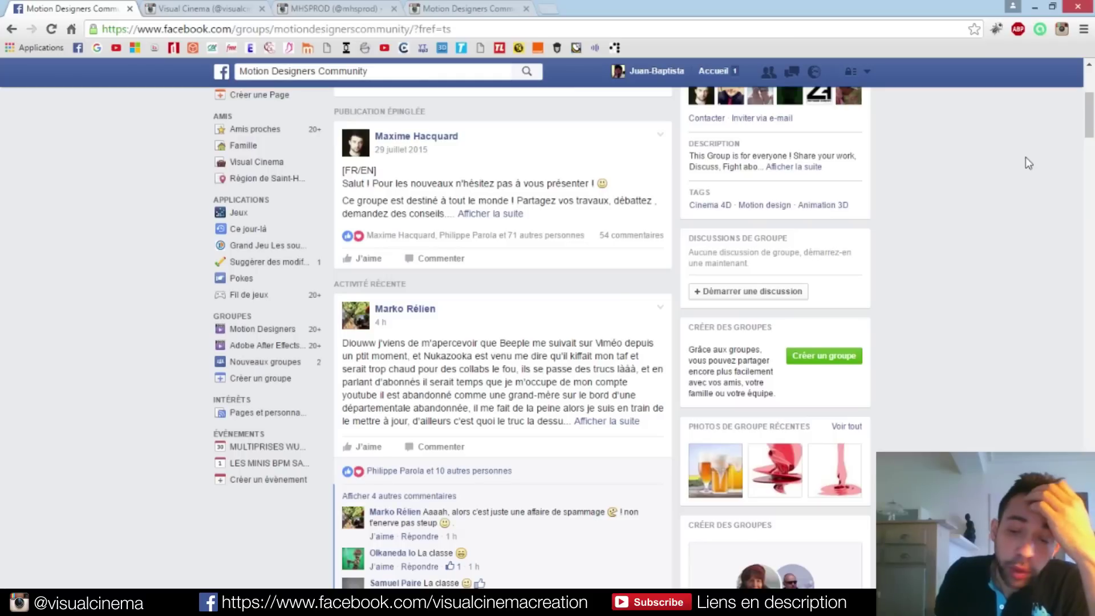
scroll(1026, 162, down, 2)
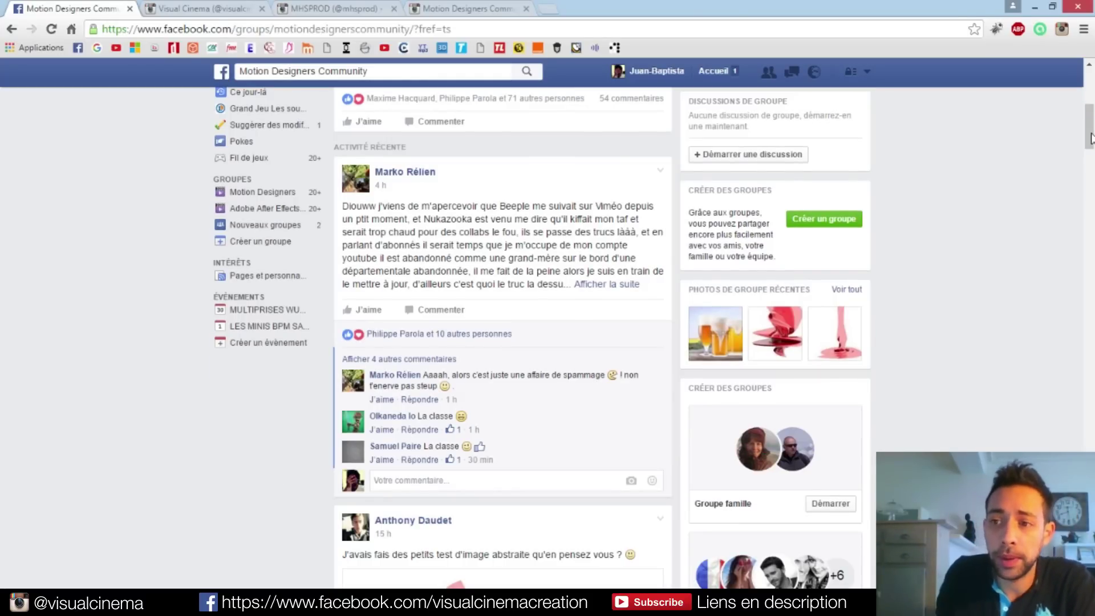
scroll(950, 214, up, 1)
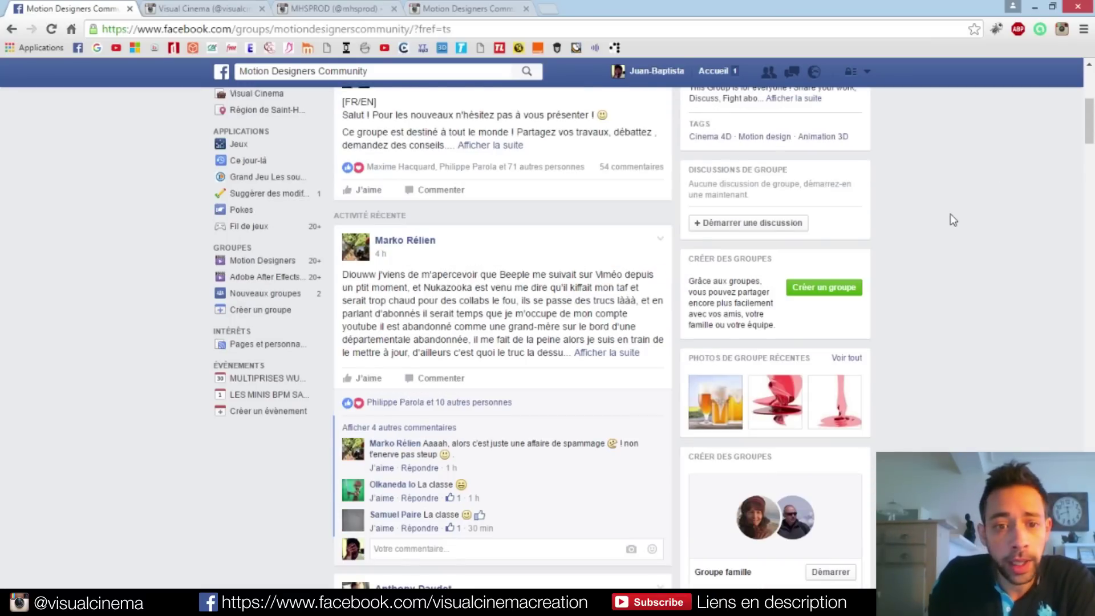
scroll(950, 214, up, 1)
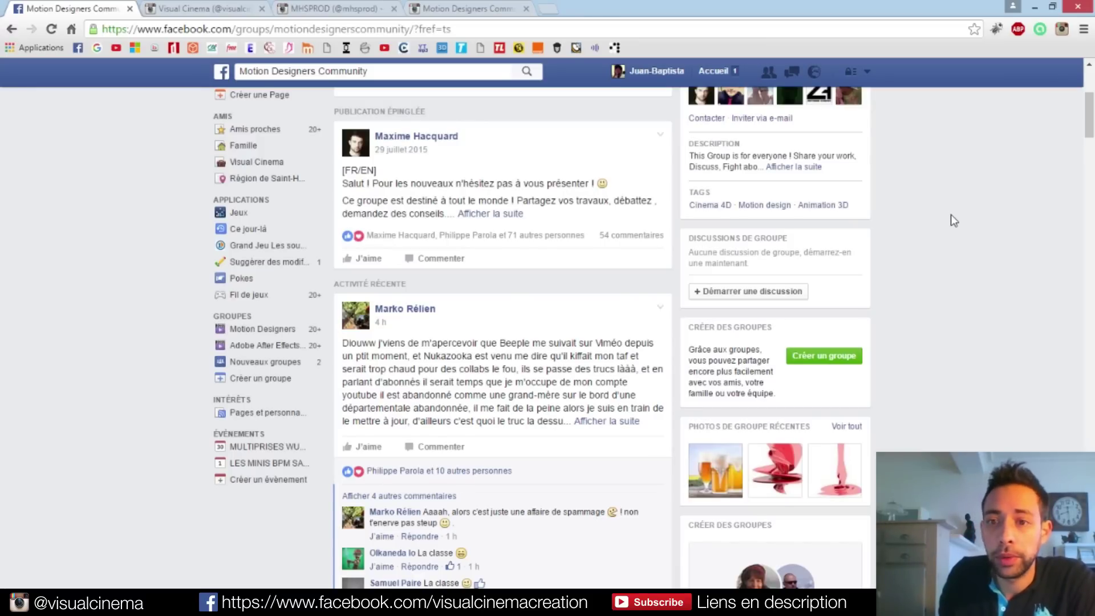
drag(1093, 127, 1093, 125)
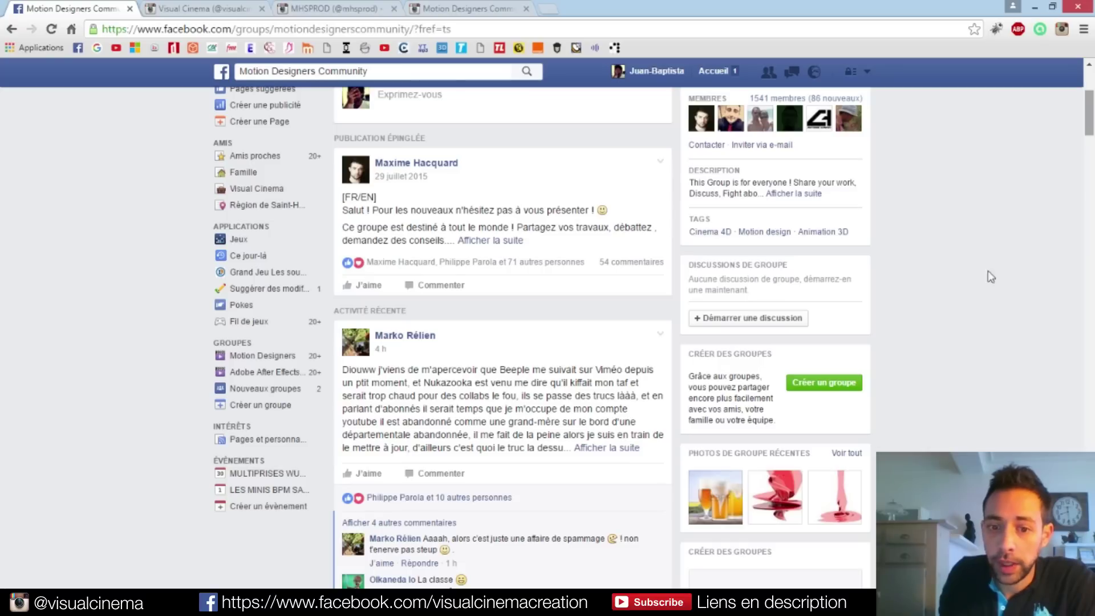
scroll(628, 397, up, 4)
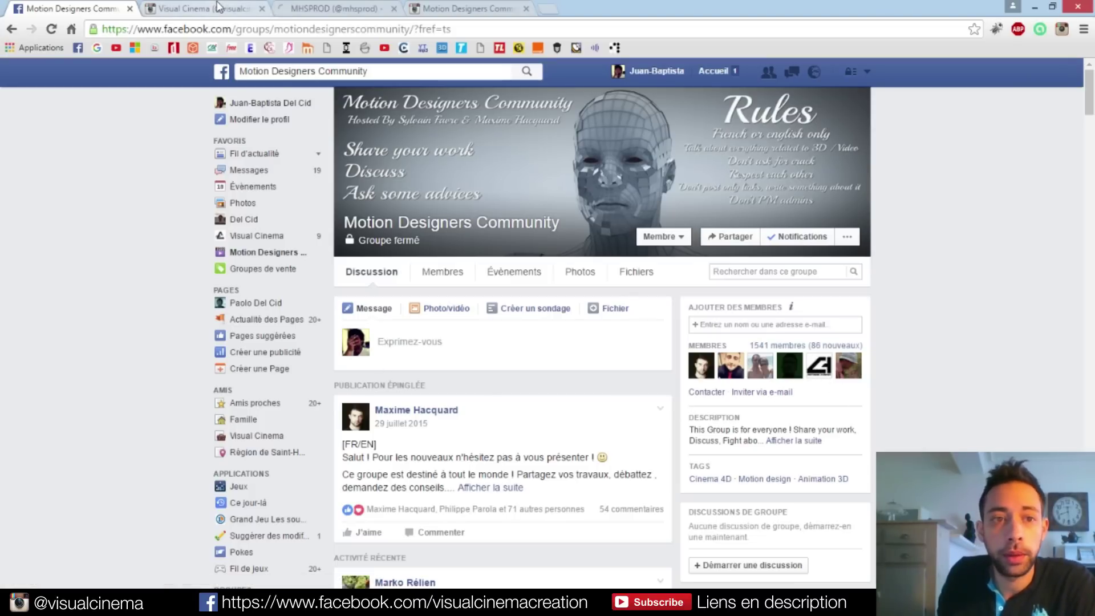
Open the MHSPROD Instagram profile and browse its gallery of artworks
click(364, 14)
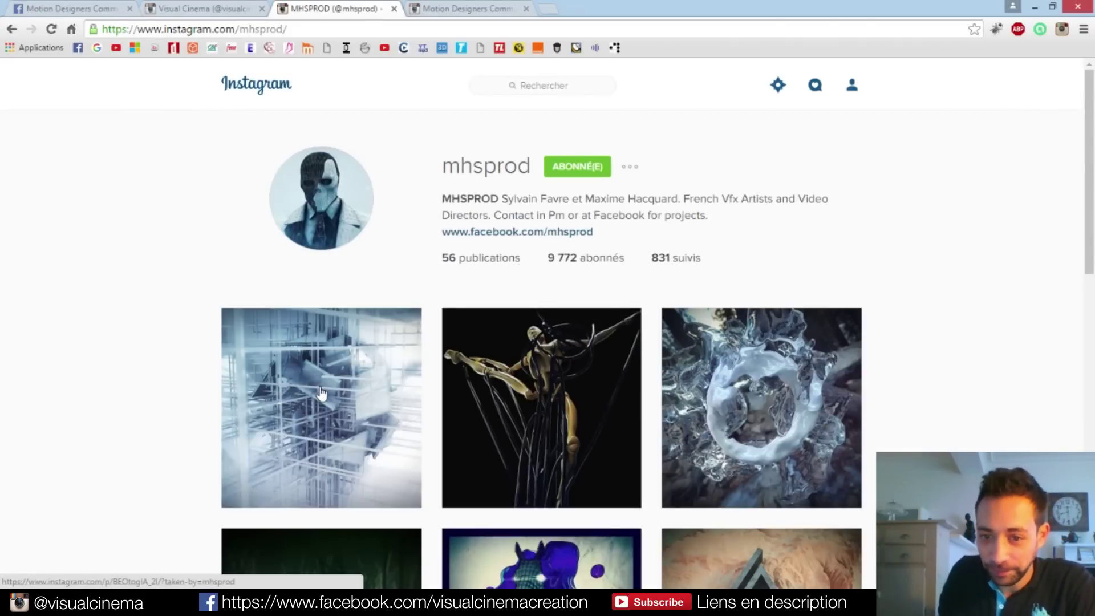
scroll(323, 393, down, 2)
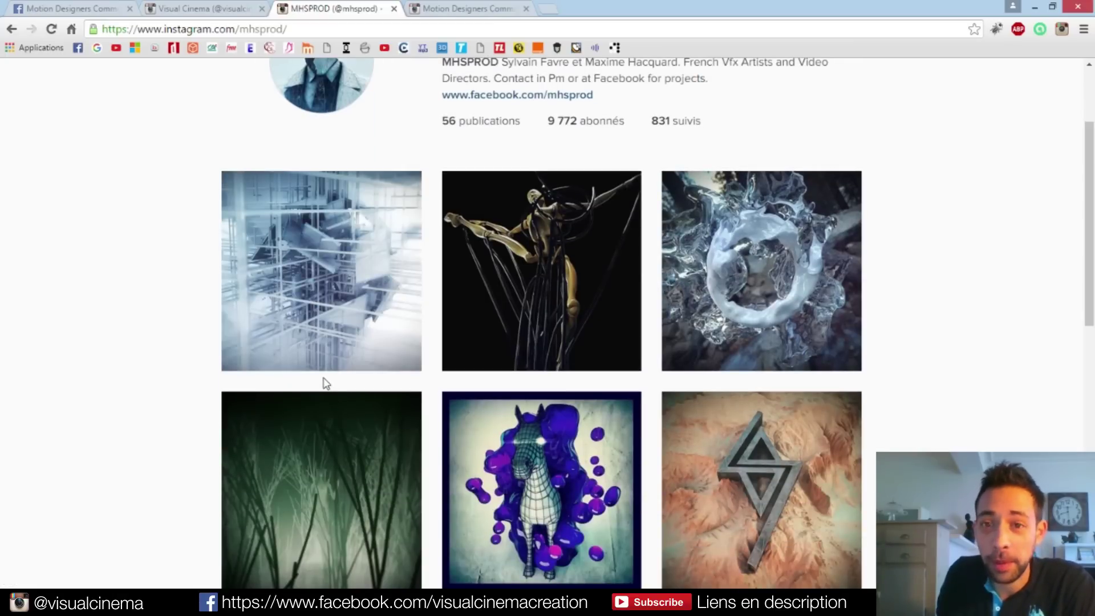
scroll(593, 342, down, 2)
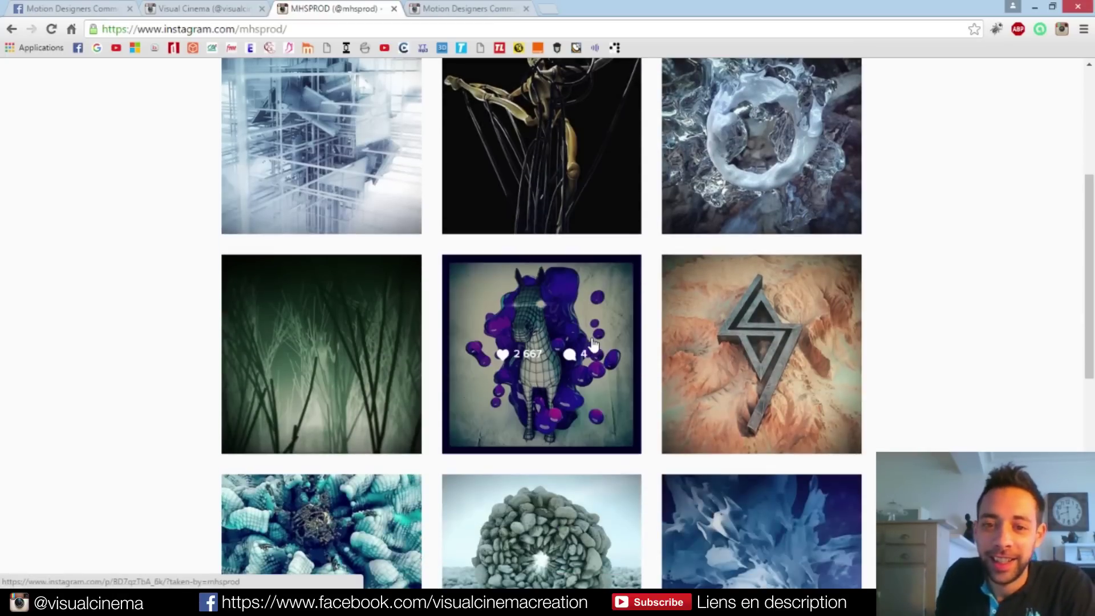
scroll(595, 348, down, 5)
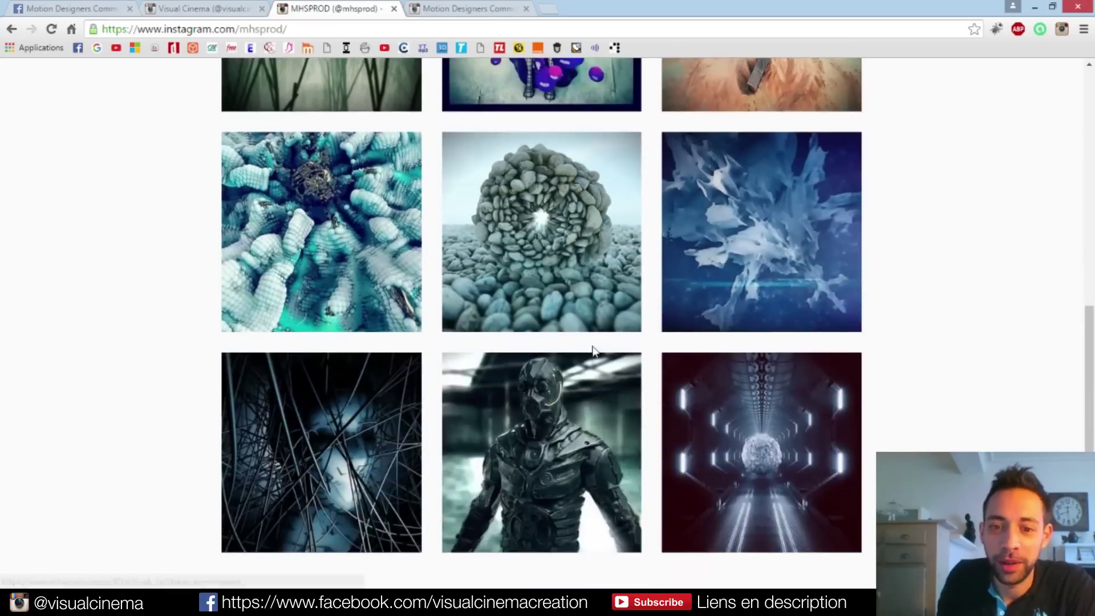
scroll(593, 351, down, 3)
scroll(596, 350, up, 12)
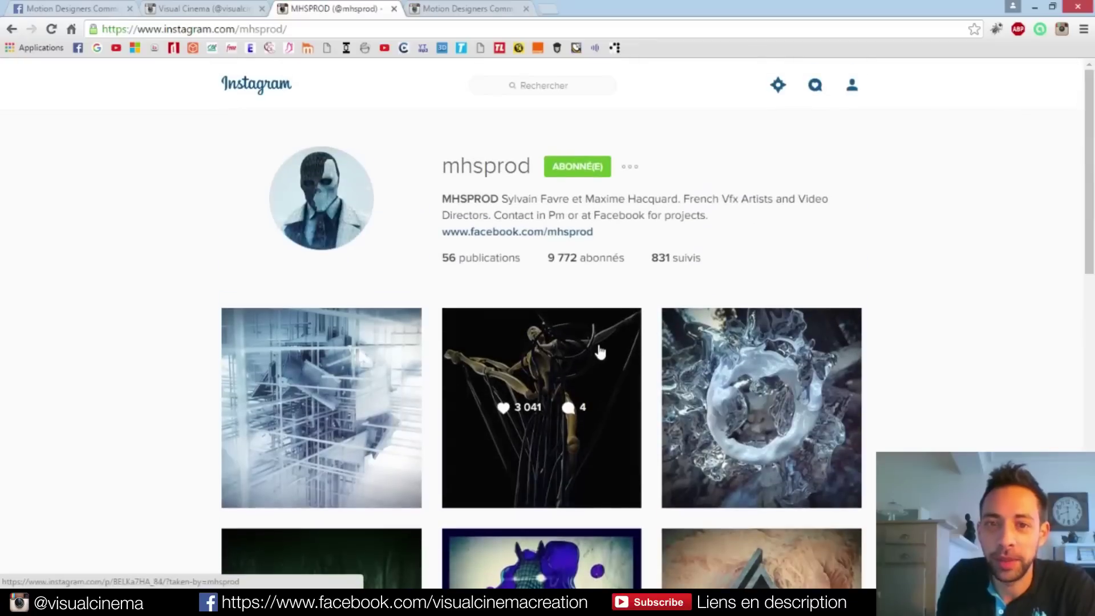
Open the Motion Designers Community Instagram profile and browse its featured artworks
click(459, 8)
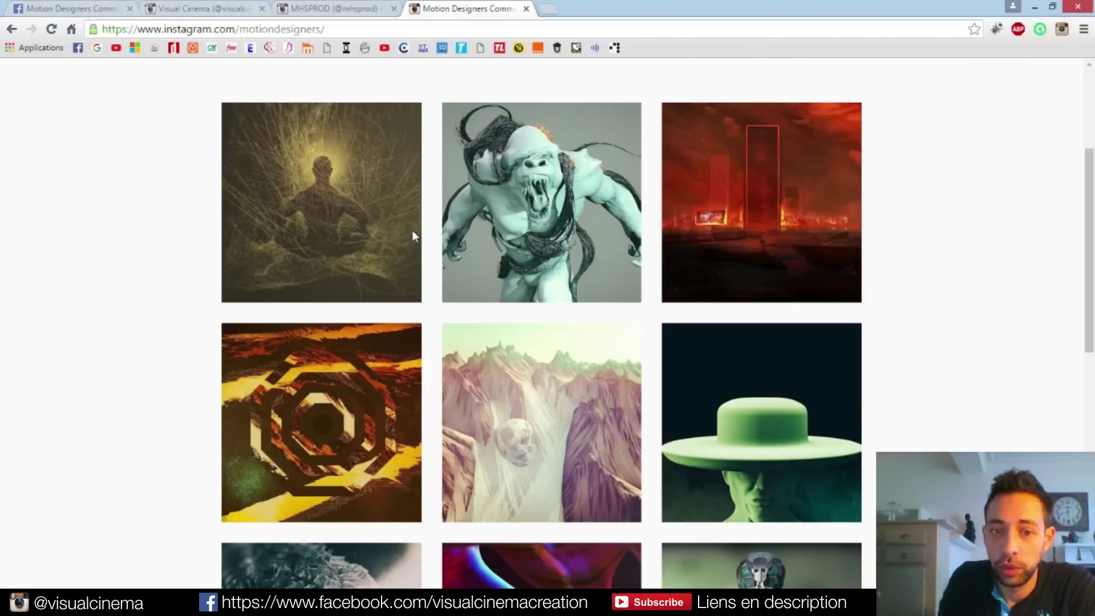
scroll(412, 231, down, 3)
scroll(415, 236, down, 1)
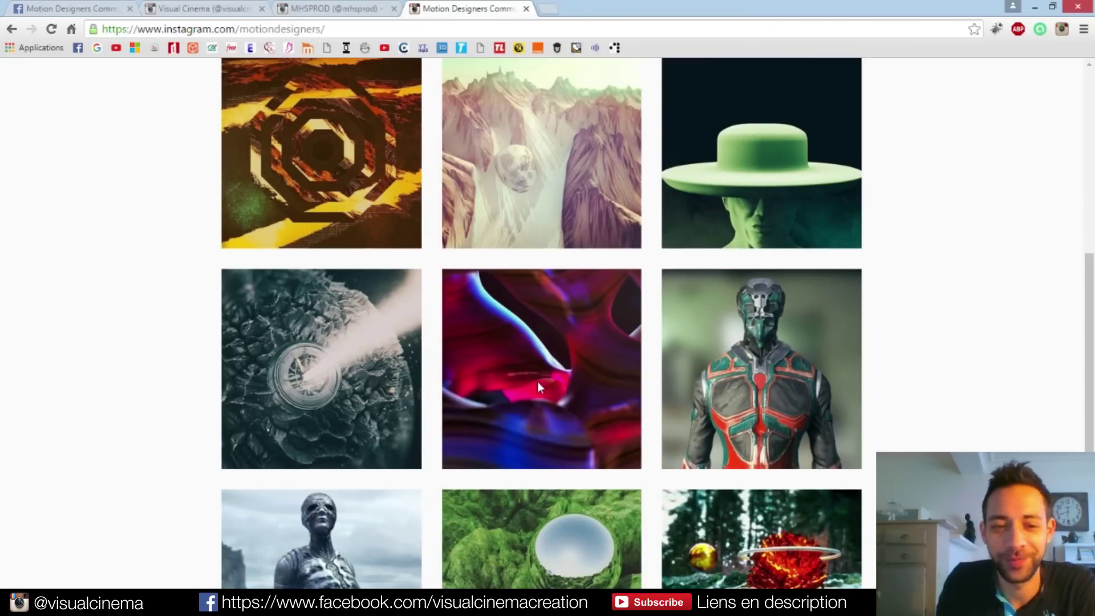
Request more posts at the end of the motiondesigners gallery, and view the roaring gorilla creature post before closing it
scroll(525, 372, down, 5)
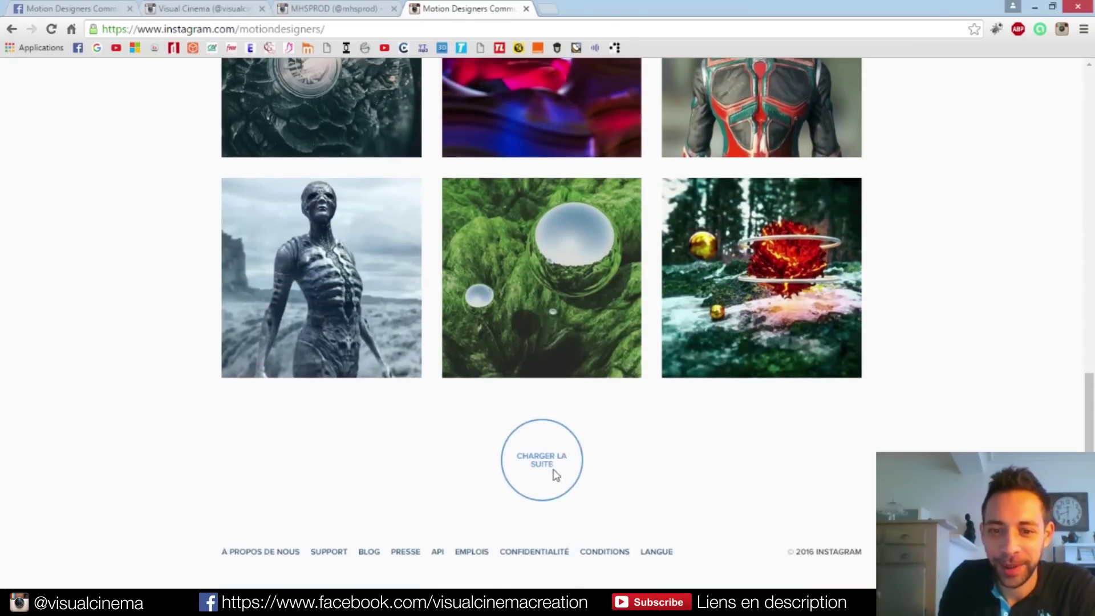
click(556, 475)
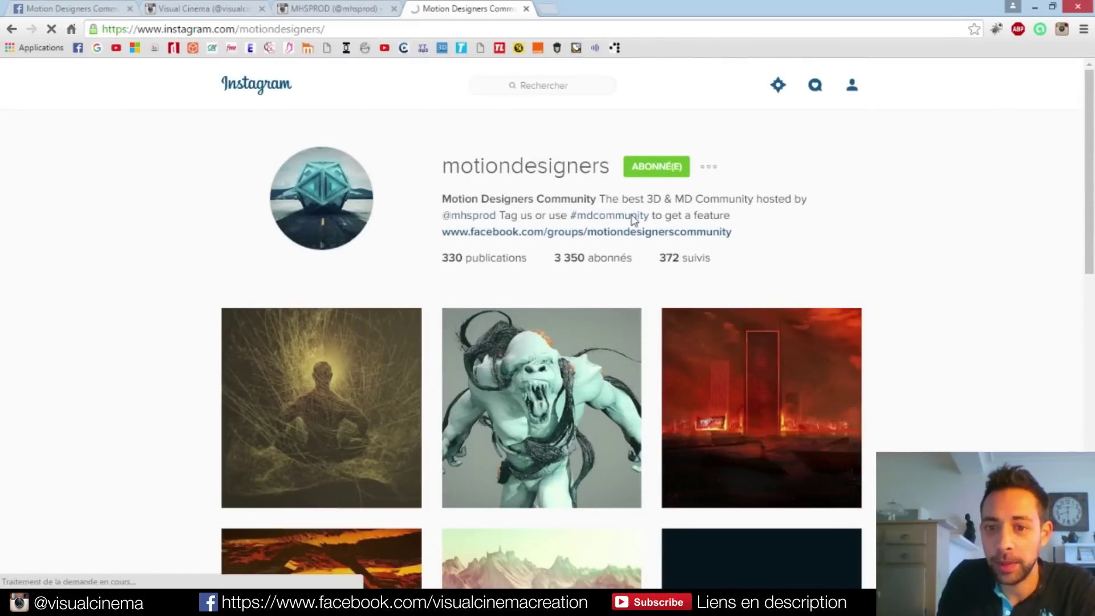
scroll(556, 401, down, 5)
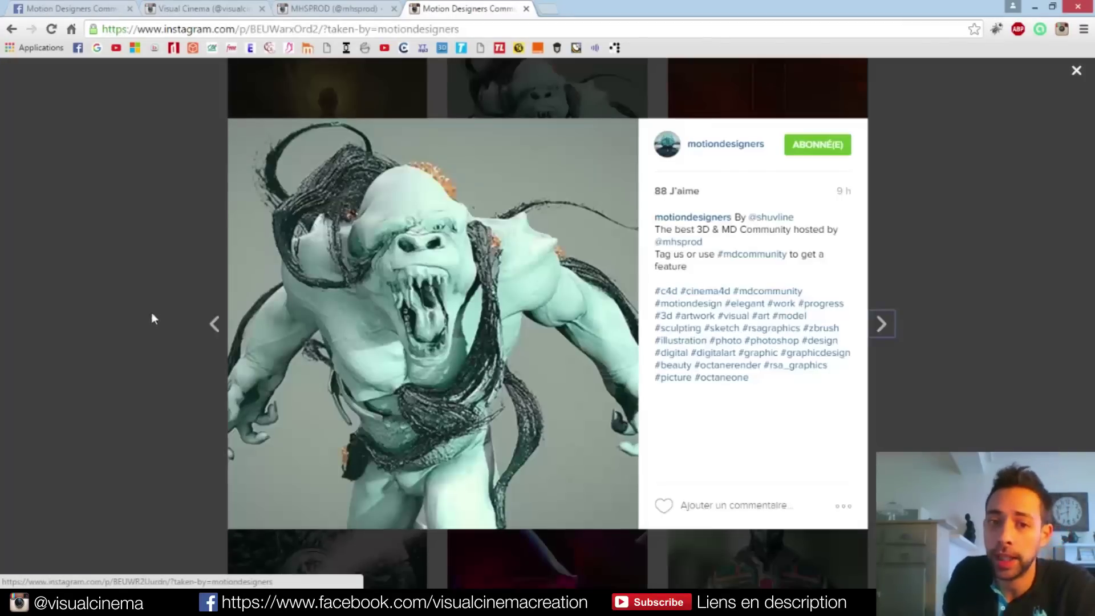
click(117, 305)
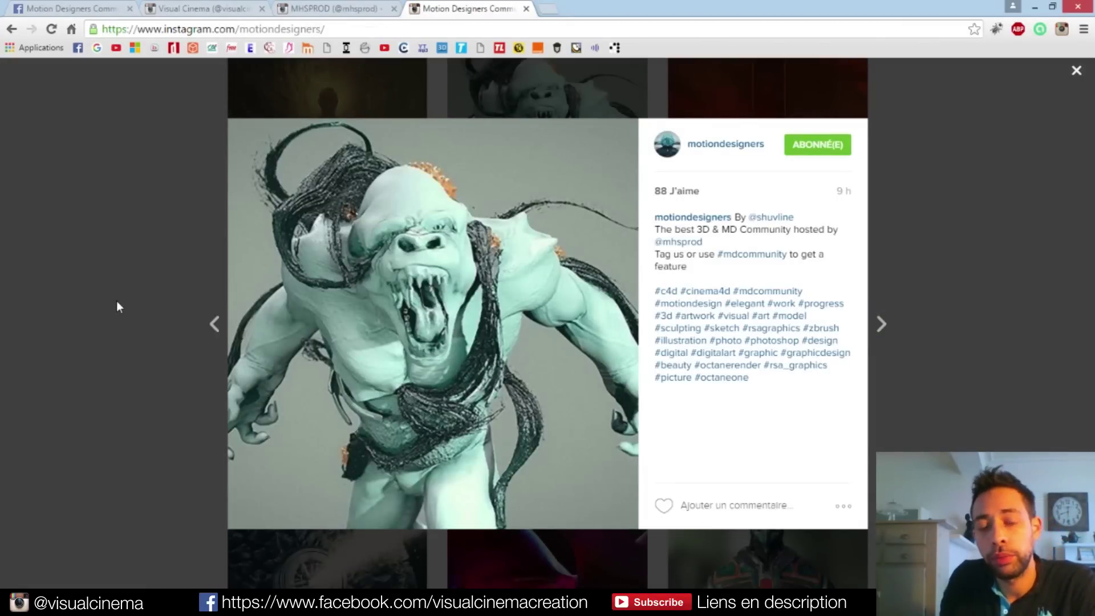
Look through the motiondesigners profile's featured artworks, from the profile description and first row down to the last row
scroll(128, 313, up, 3)
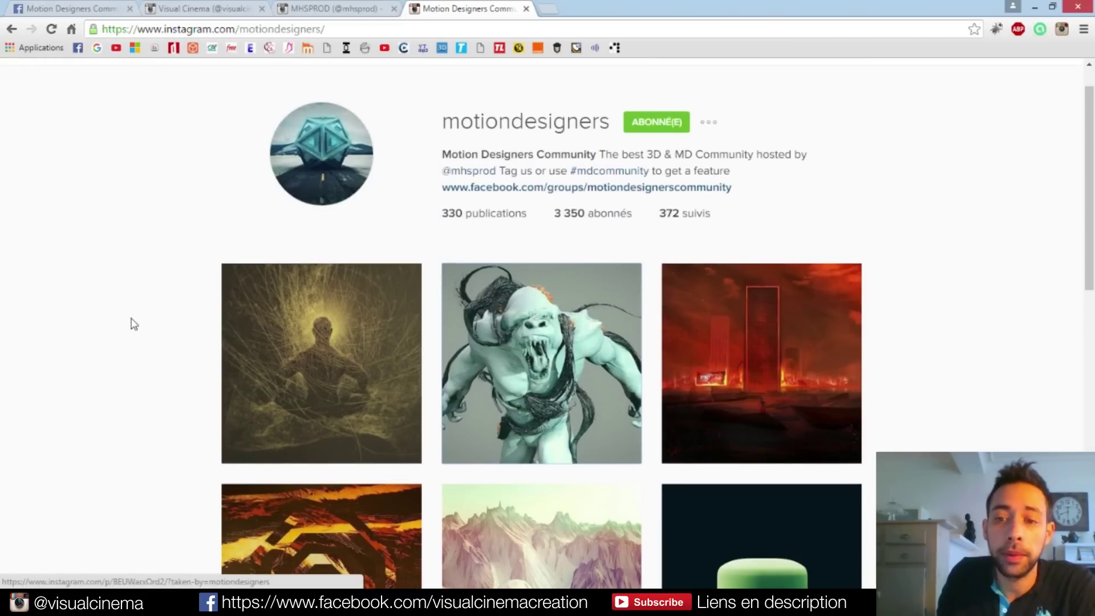
scroll(137, 341, down, 2)
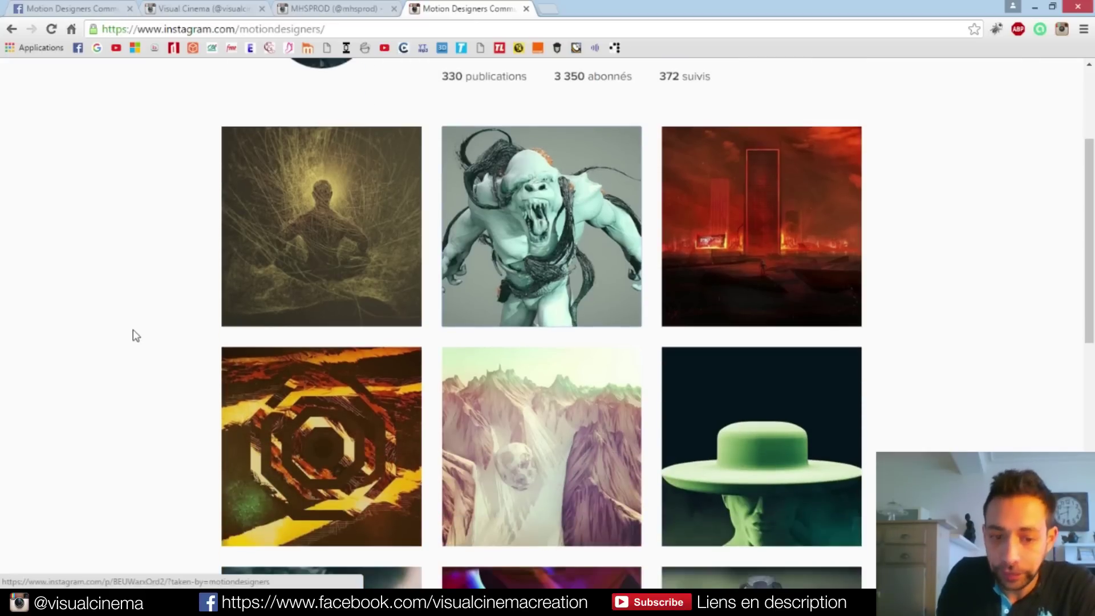
scroll(139, 340, down, 3)
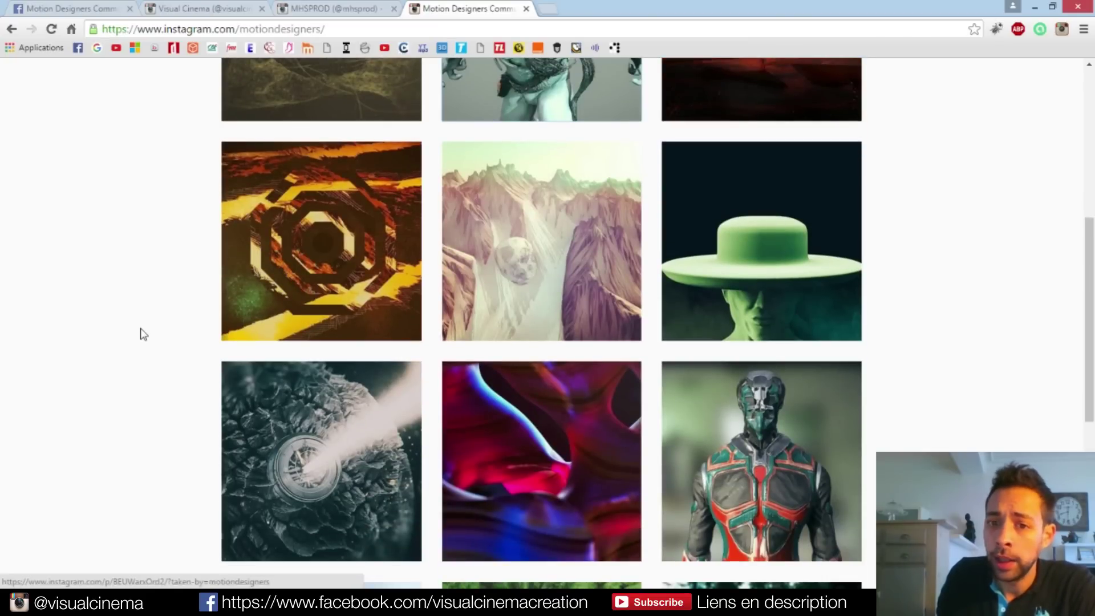
scroll(161, 360, up, 3)
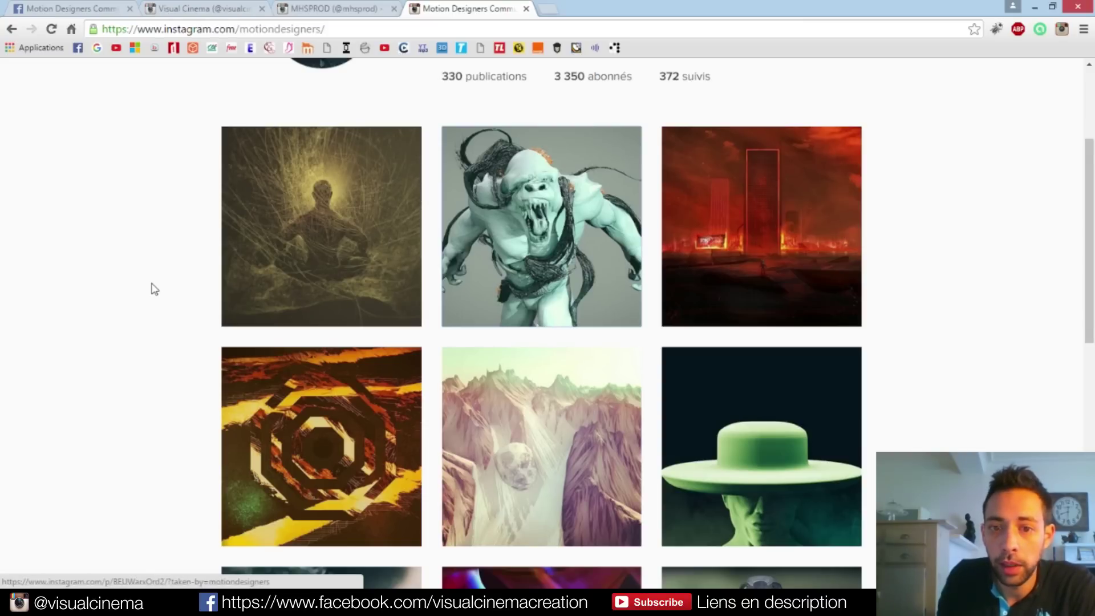
scroll(169, 308, down, 7)
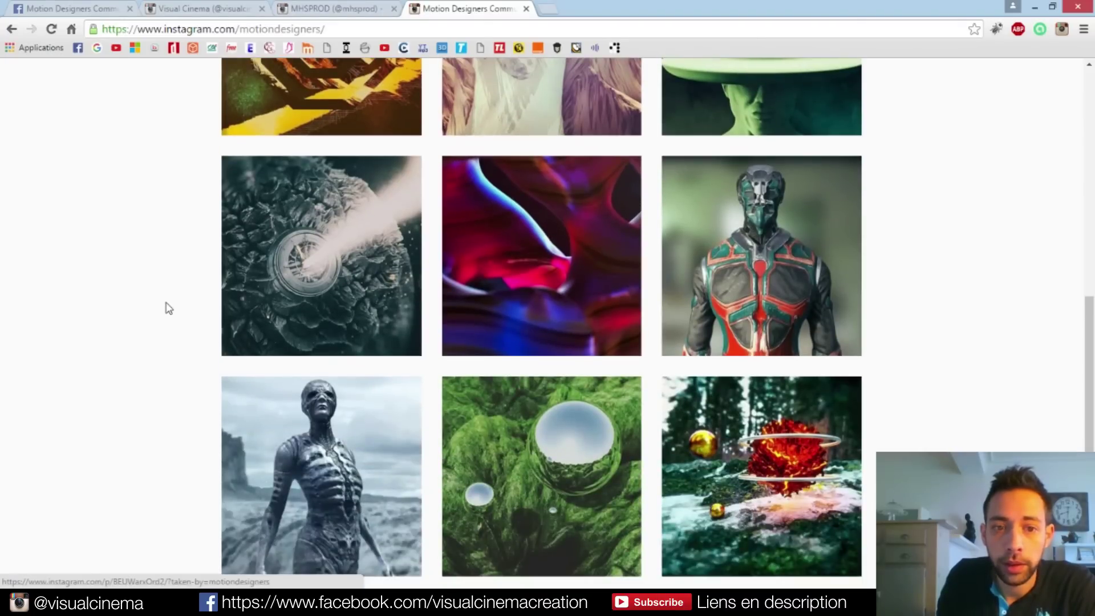
scroll(169, 308, down, 3)
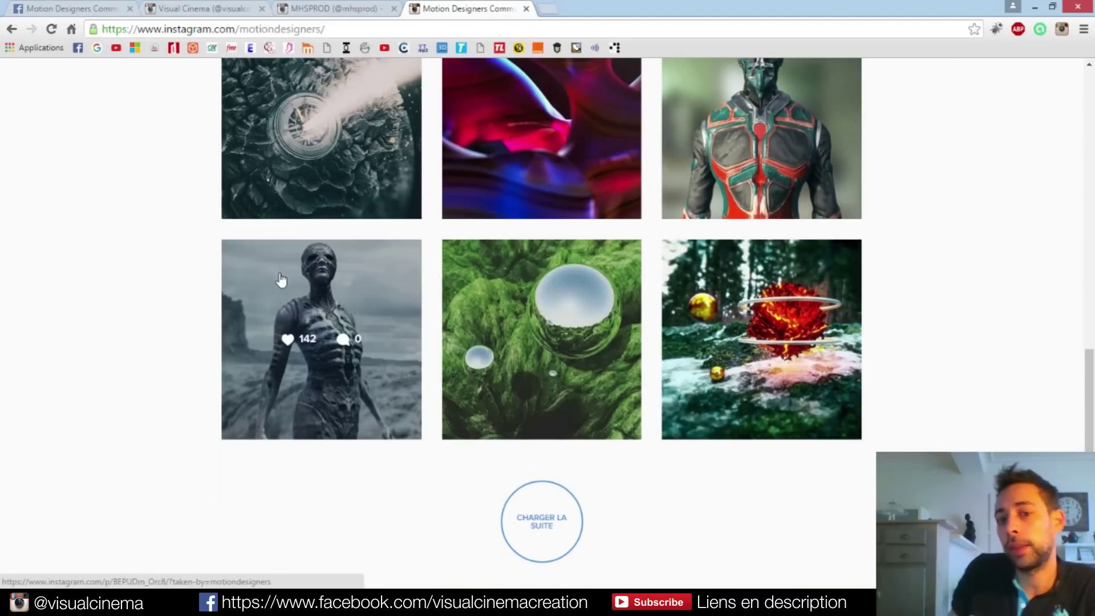
scroll(146, 256, up, 8)
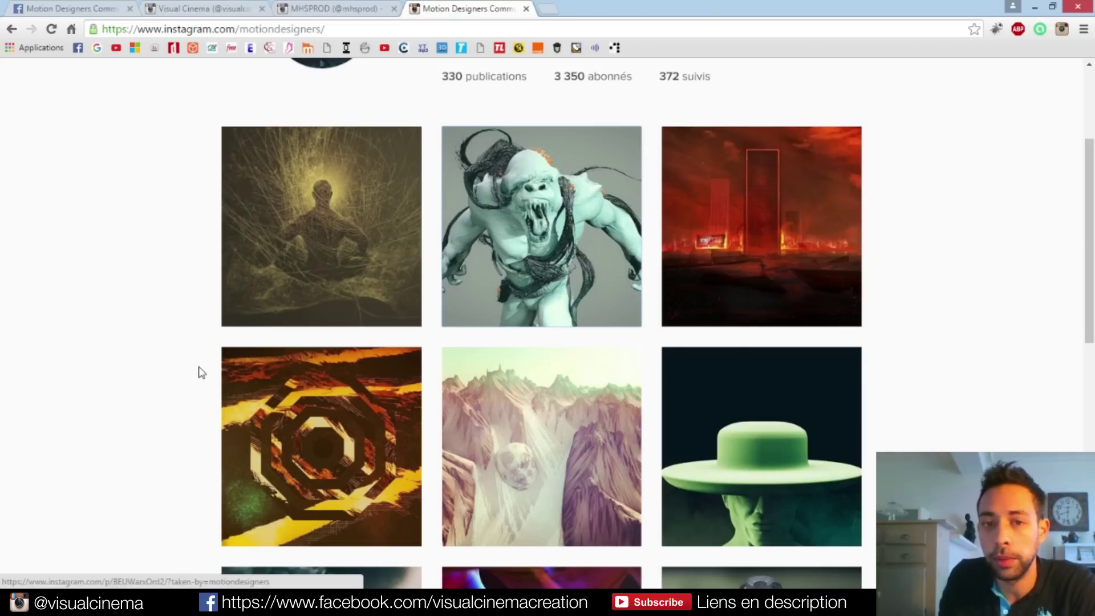
scroll(174, 370, up, 3)
scroll(174, 371, down, 12)
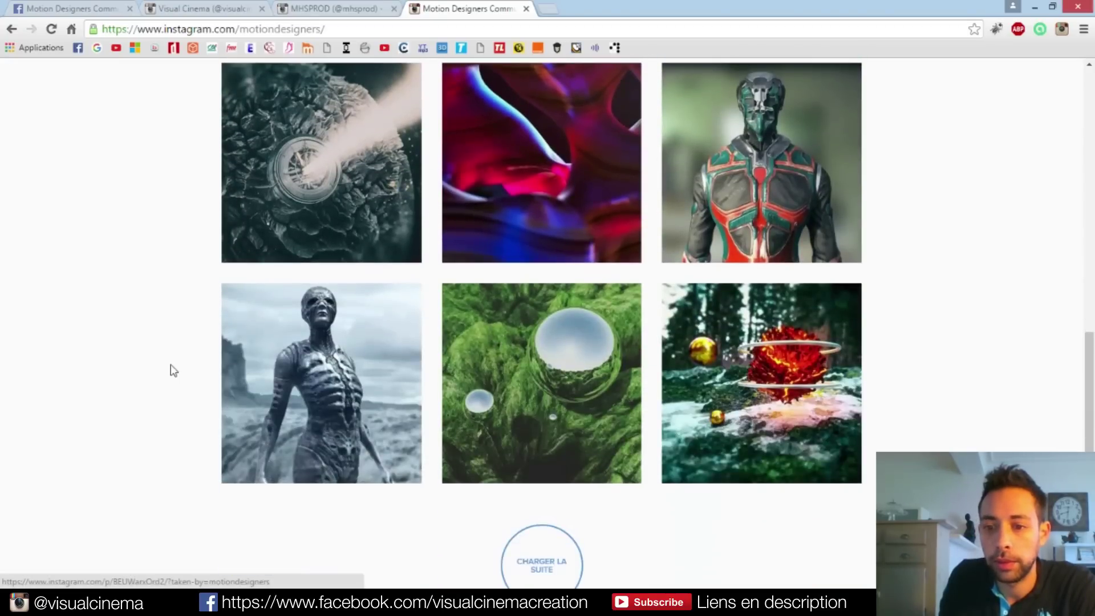
scroll(173, 368, up, 14)
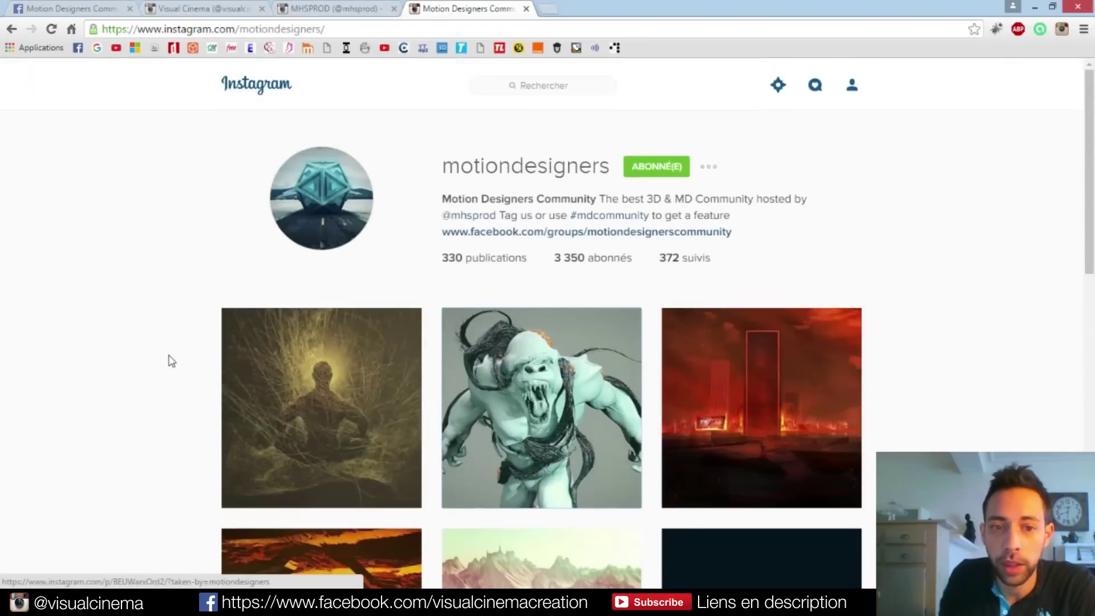